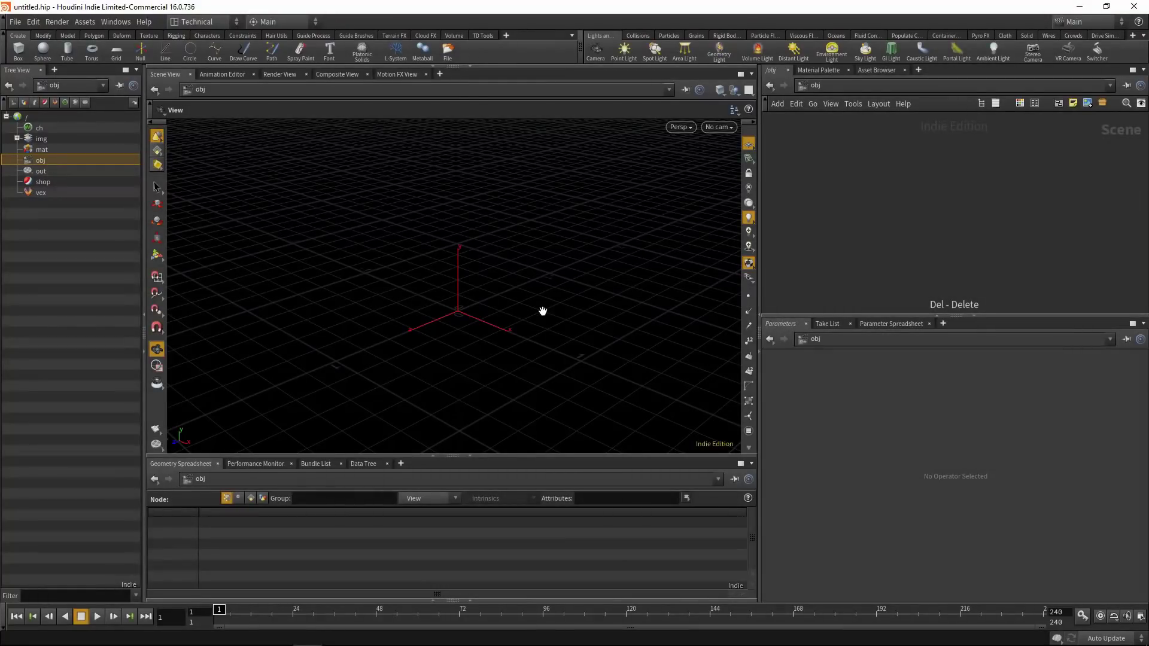
Step: Create a Geometry object, go inside it and delete its default file node
key(Tab)
text(geo)
key(Return)
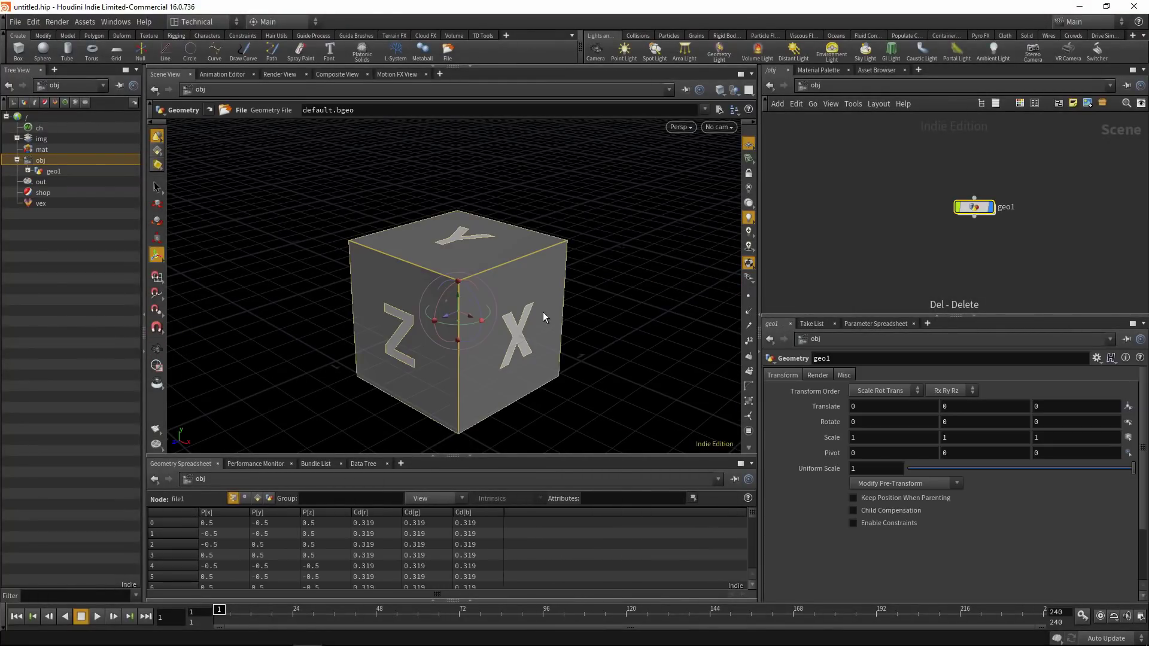
double_click(975, 209)
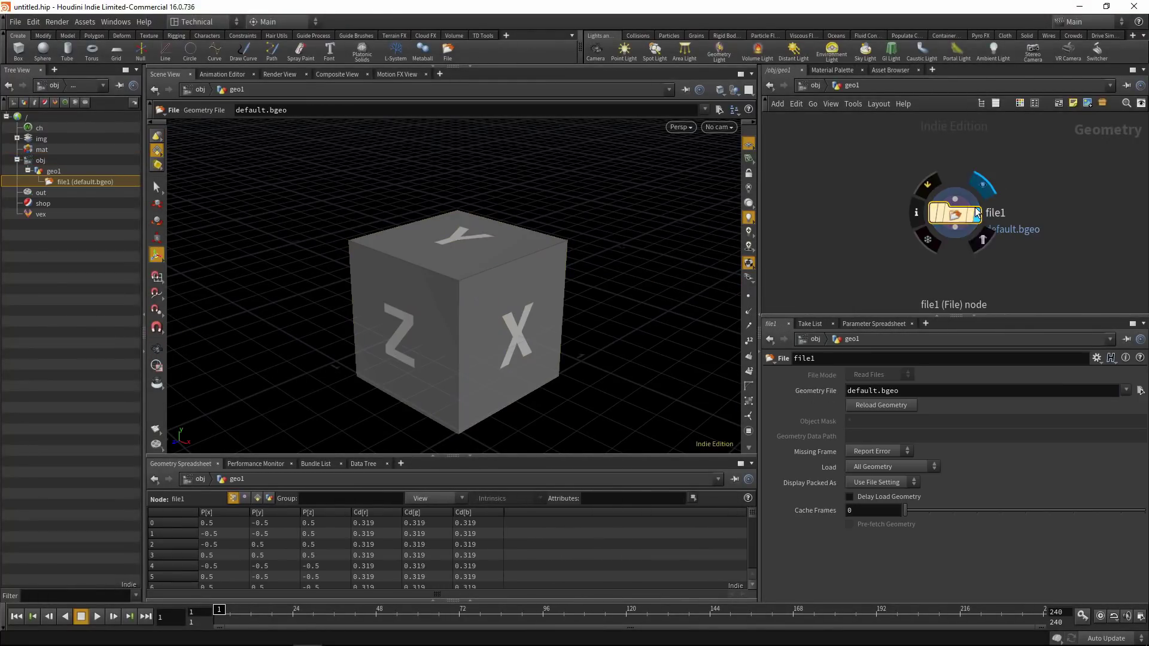
key(Delete)
Step: Add a Torus node inside the geometry network
key(Tab)
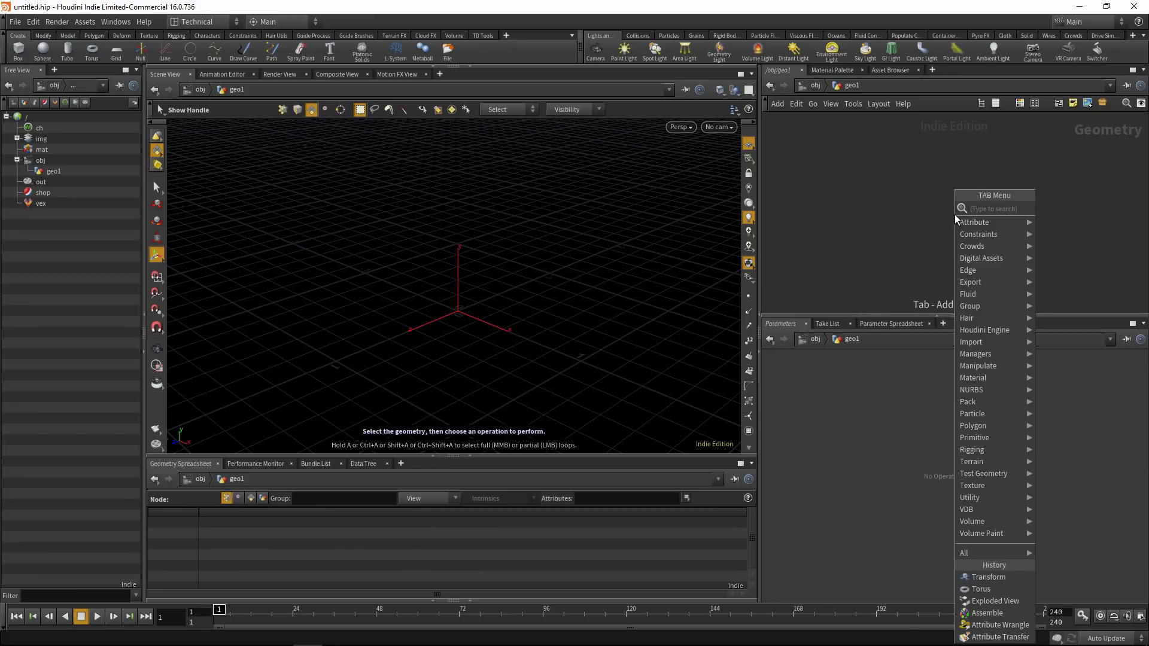
text(torus)
key(Return)
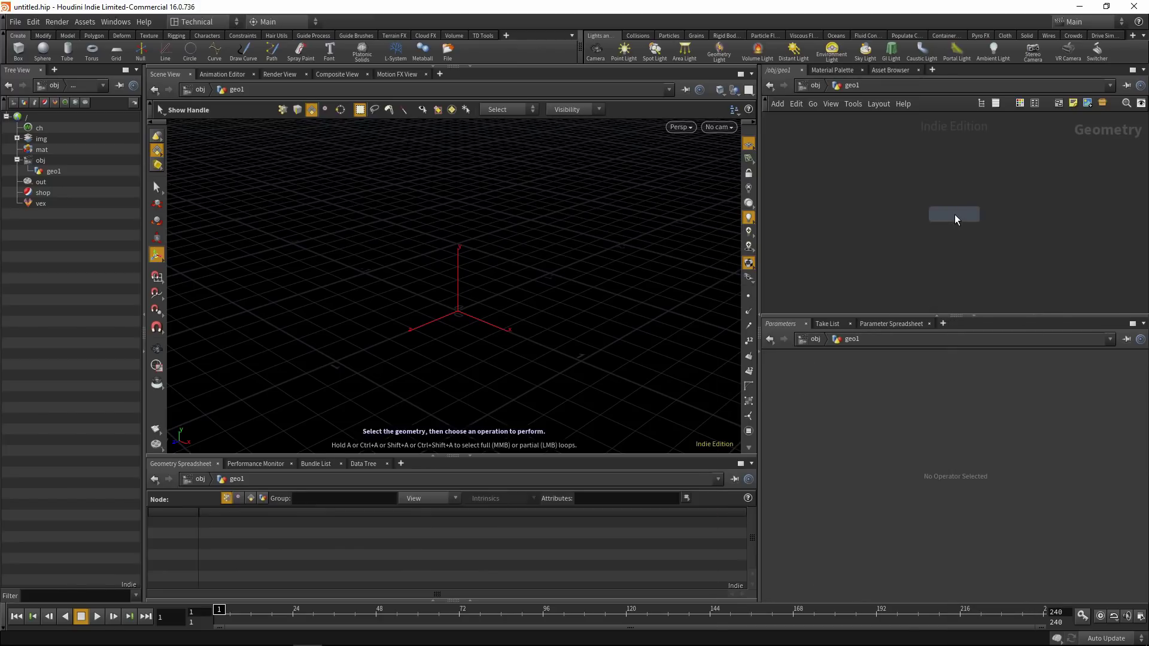
click(957, 166)
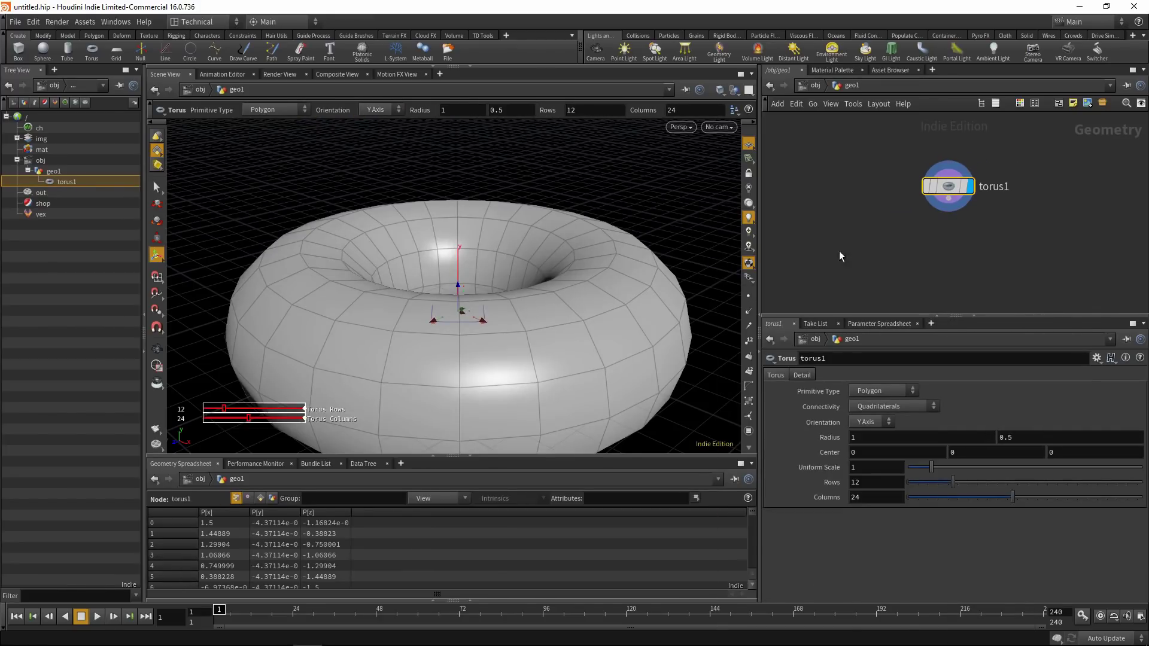
scroll(461, 329, down, 5)
alt+drag(464, 334, 470, 360)
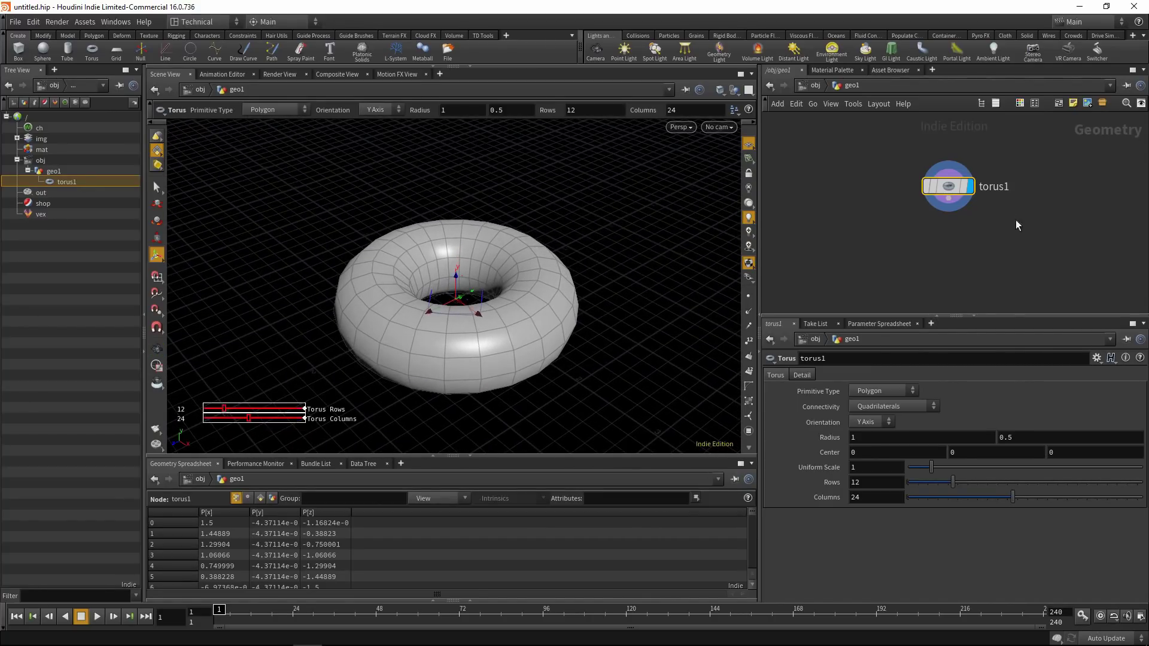
Step: Append a Transform node to the torus and set its X rotation to 90
middle_drag(995, 237, 995, 225)
key(Tab)
text(trans)
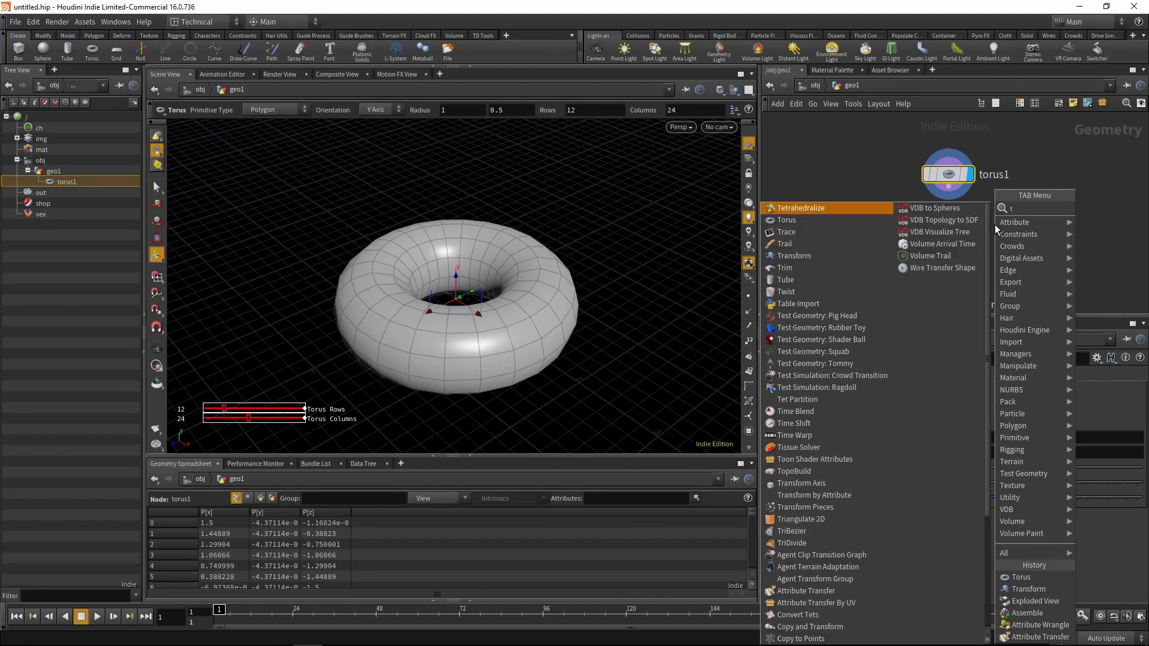
click(937, 209)
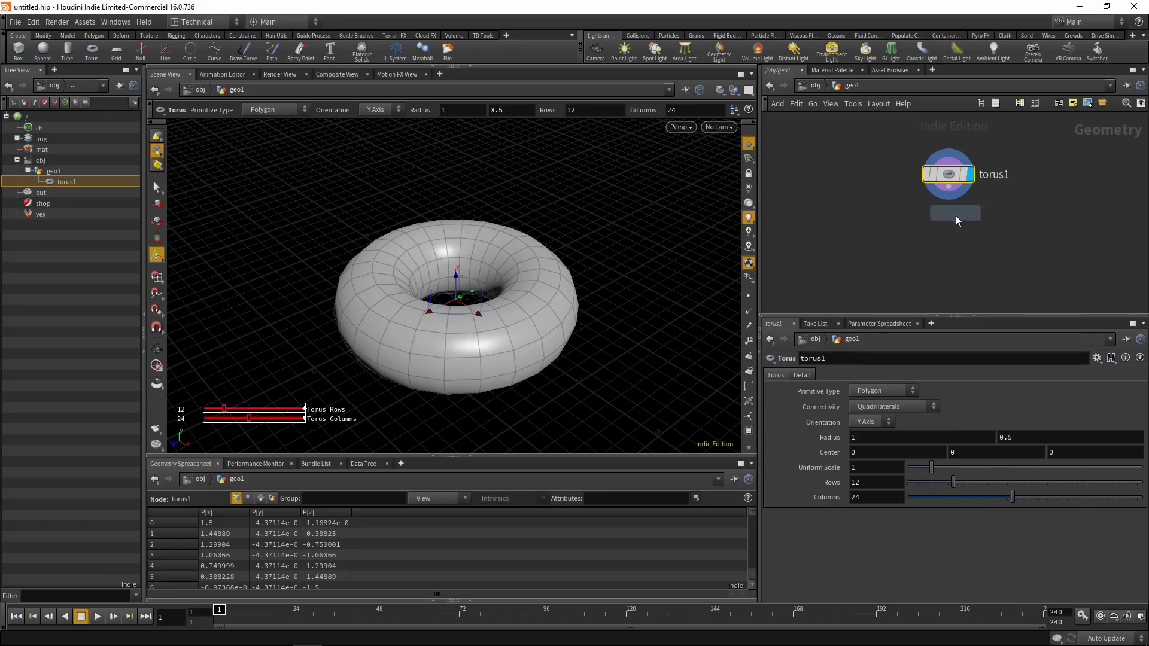
click(969, 238)
click(970, 233)
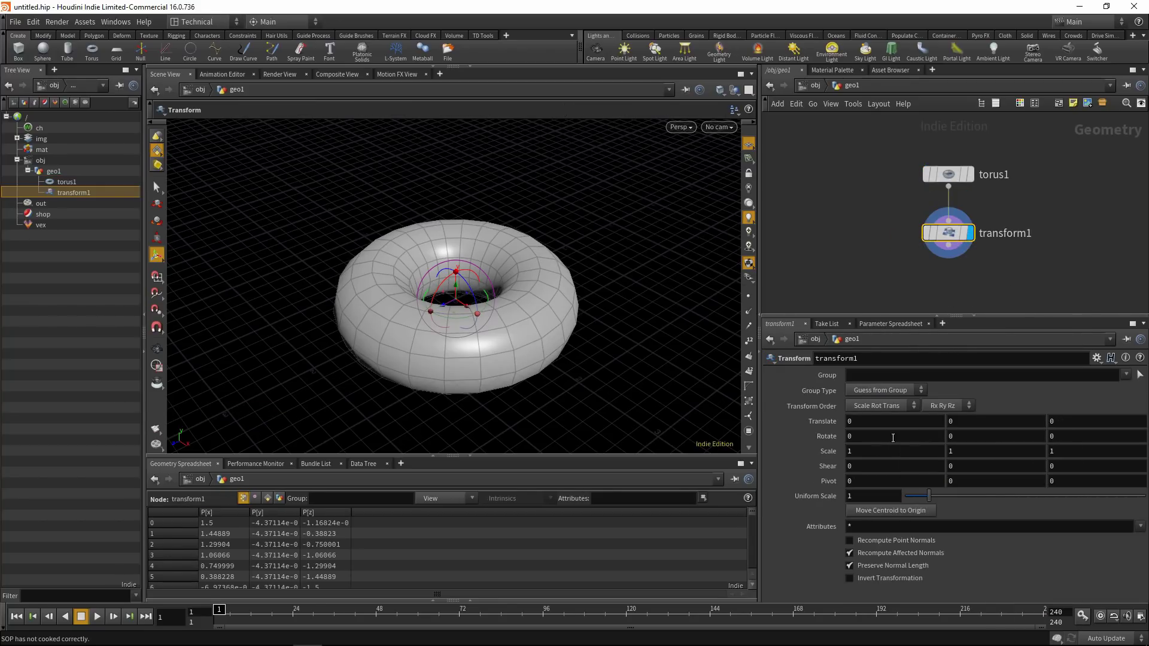
text(90)
key(Return)
alt+drag(590, 298, 532, 308)
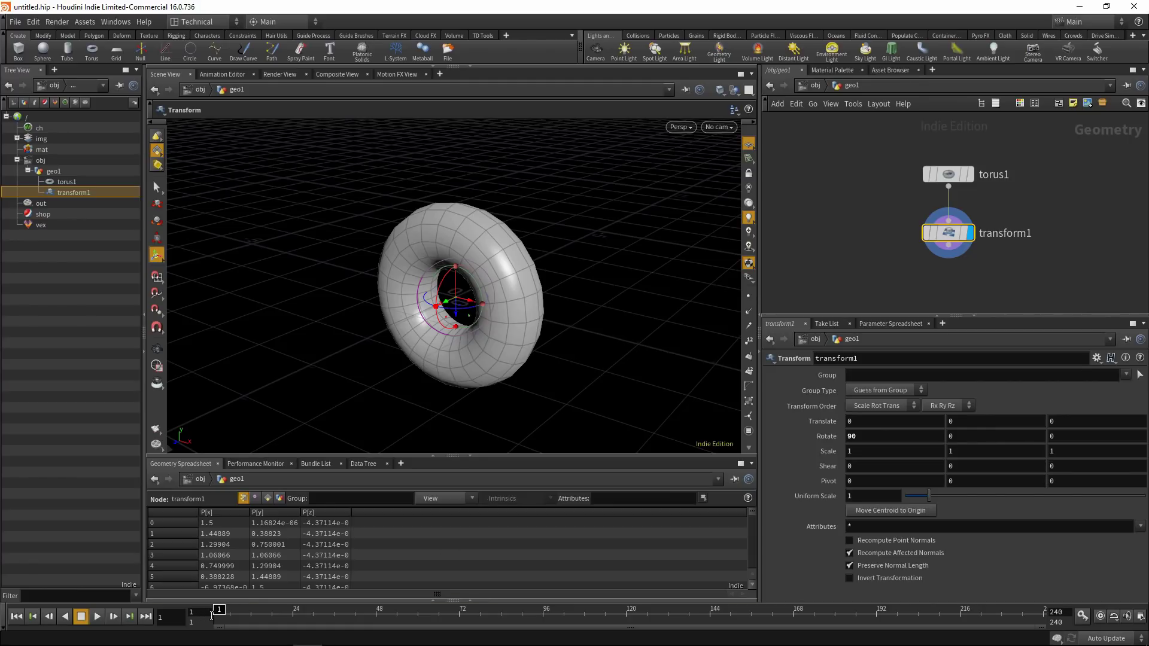
Step: Keyframe the transform's Y translation at 0 on frame 1 and at 5 on frame 120
alt+click(971, 423)
drag(219, 614, 626, 614)
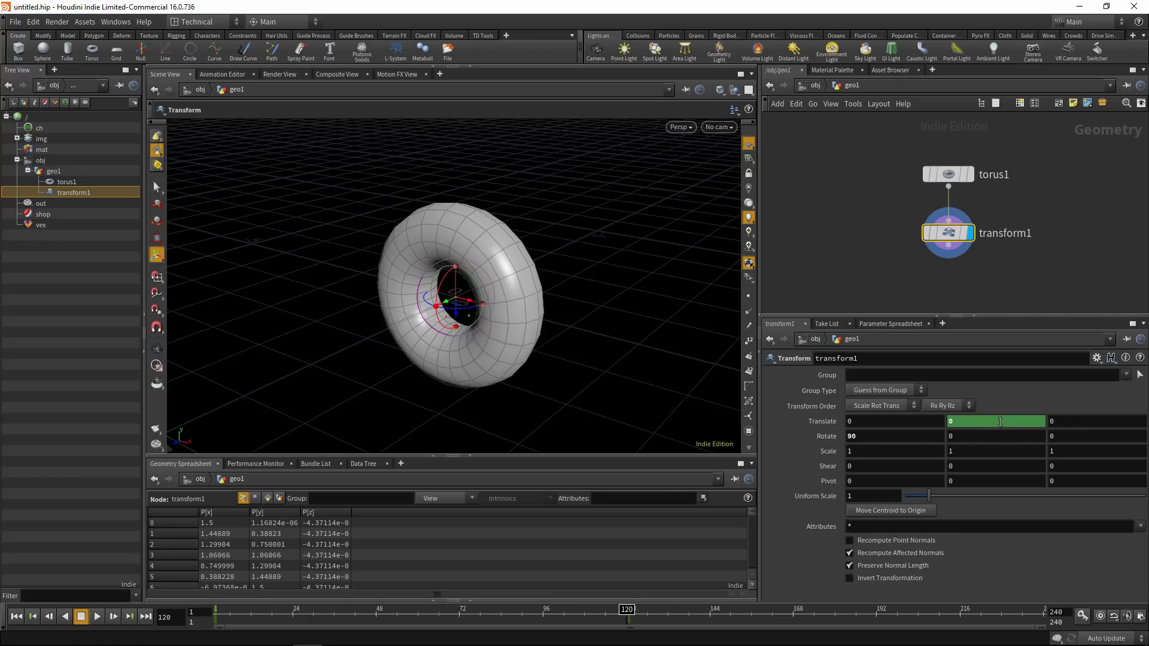
text(5)
key(Return)
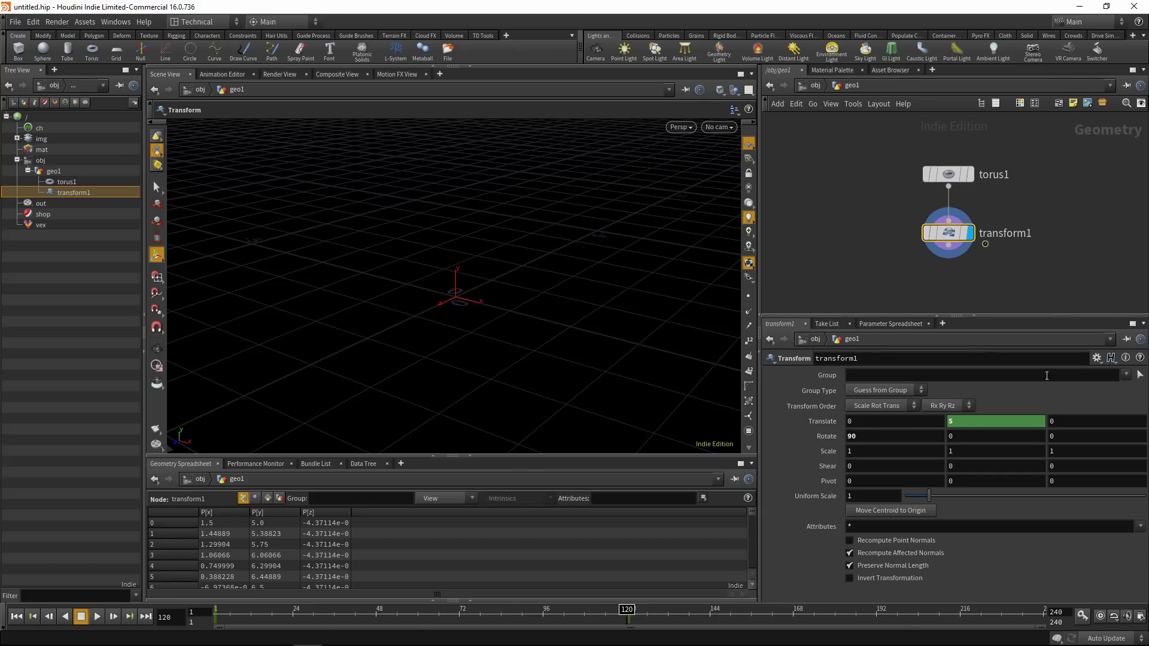
alt+right_drag(448, 193, 505, 198)
alt+middle_drag(504, 199, 515, 244)
Step: Return to frame 1, set the transform's Y rotation expression to $FF*2, and preview the animation up to frame 48
drag(634, 611, 219, 614)
click(972, 436)
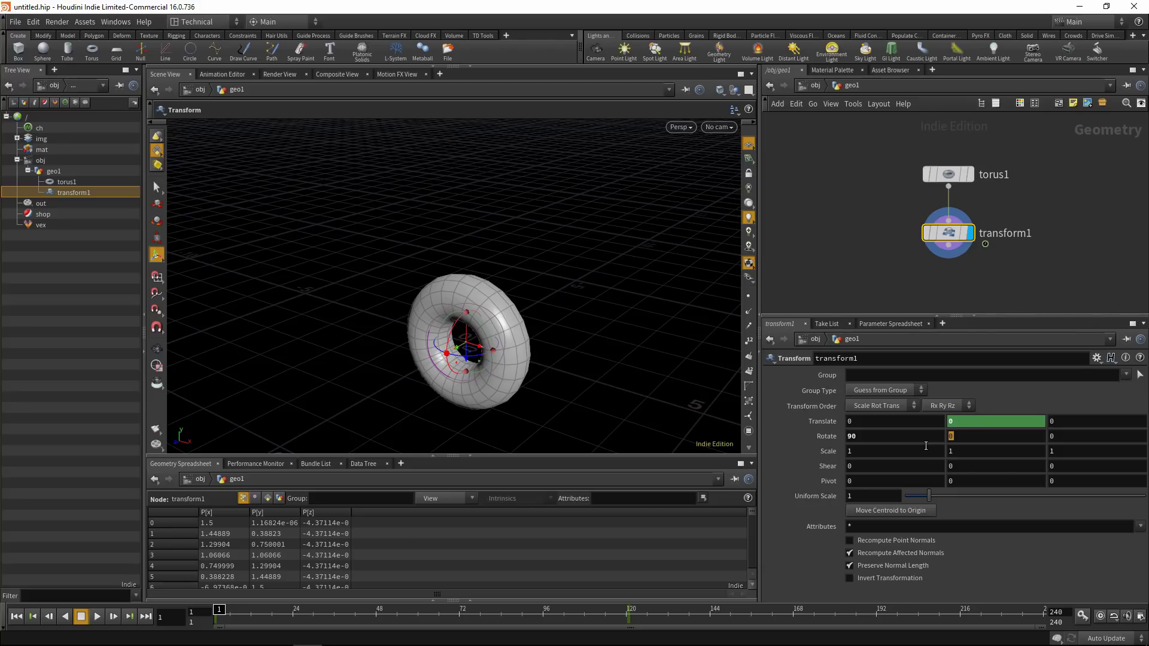
text($FF*2)
key(Return)
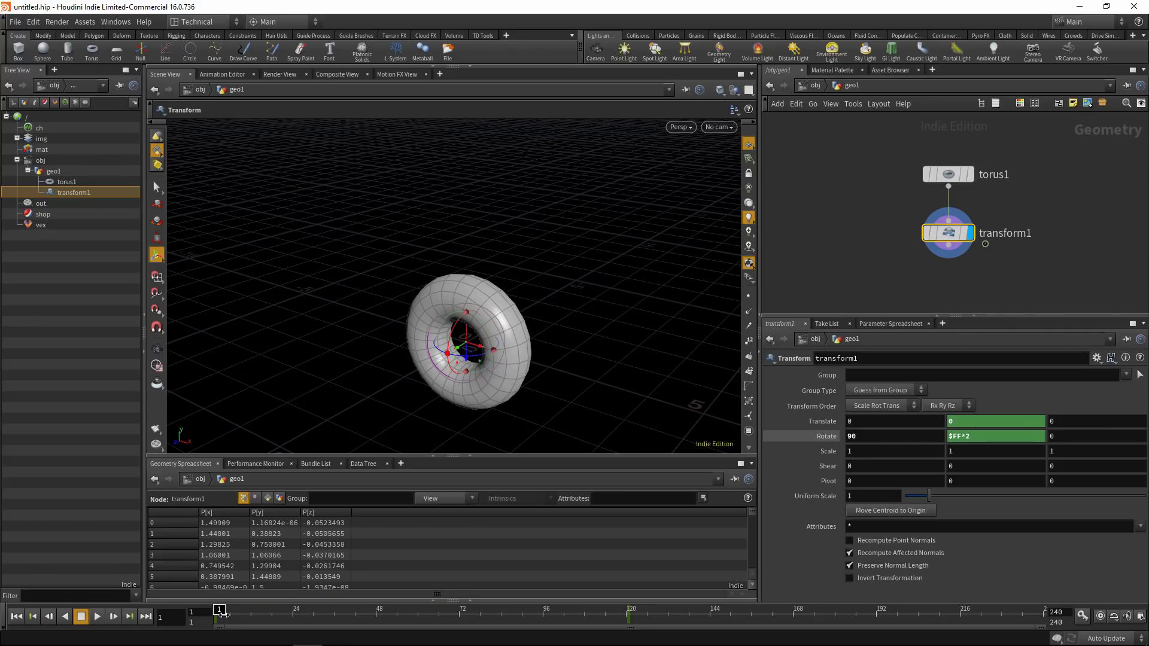
drag(221, 614, 385, 614)
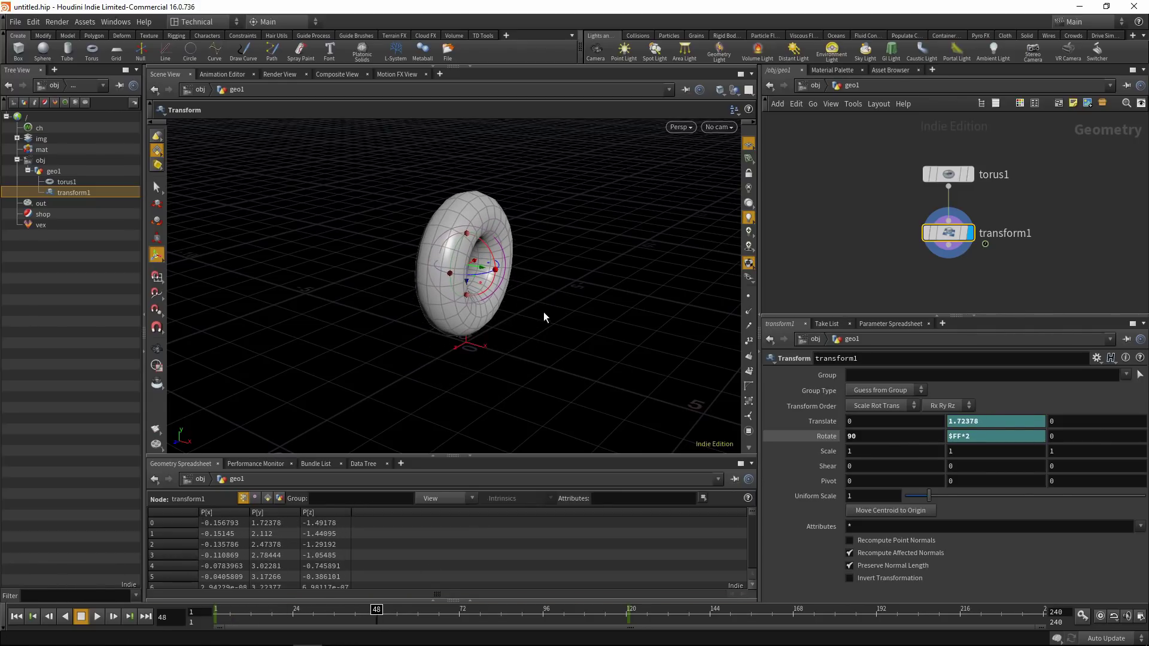
click(821, 438)
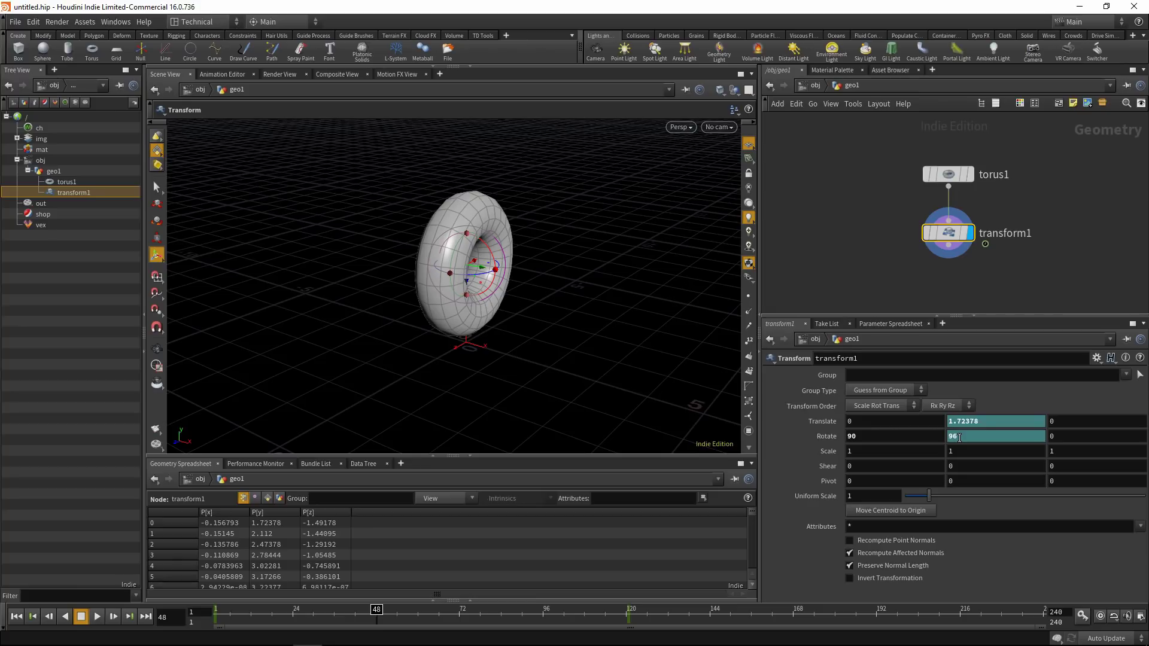
Step: Append a Time Shift node to the Transform node
key(Tab)
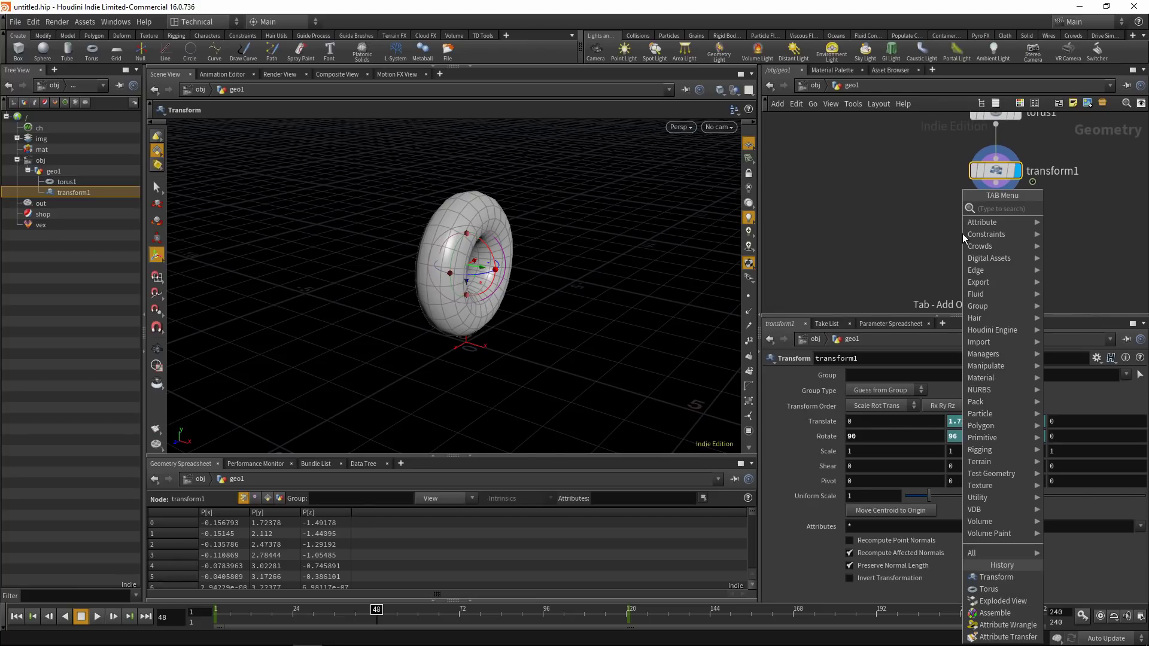
text(time)
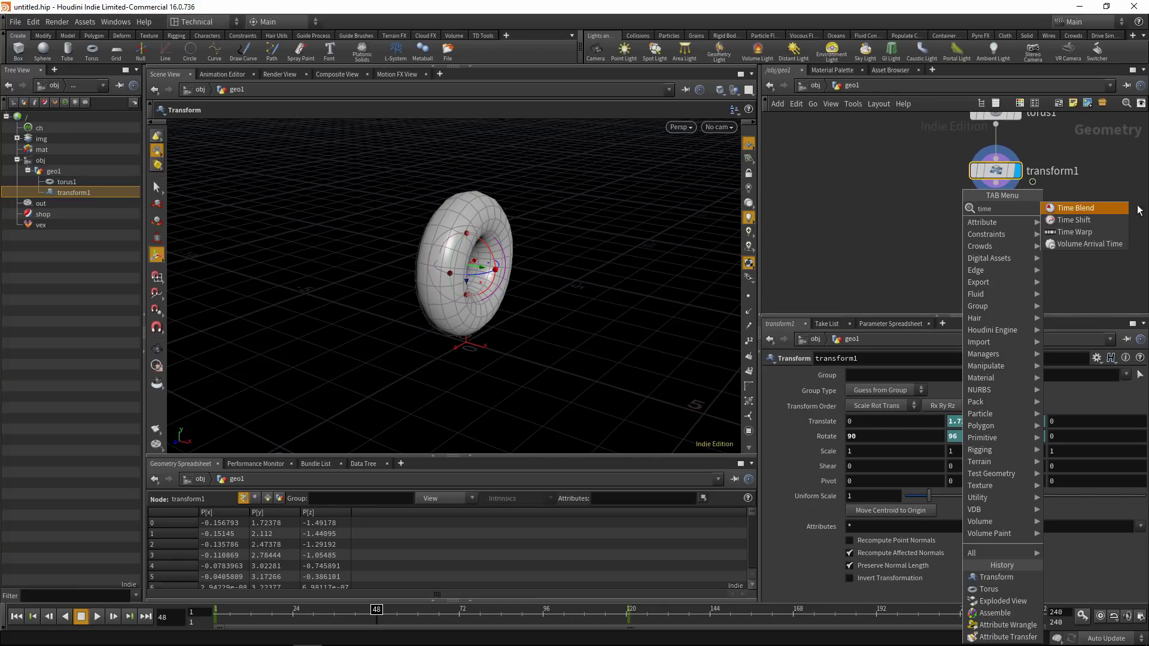
click(1106, 216)
click(894, 218)
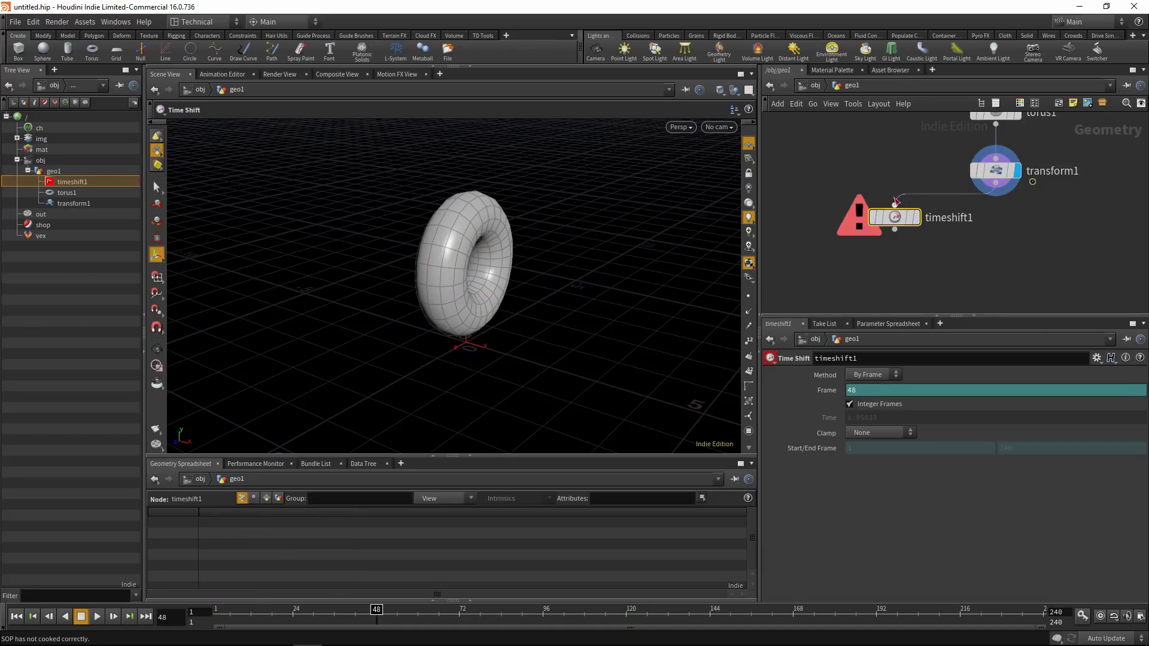
Step: Delete the channels on the Time Shift's frame parameter, set it to 1, and rewind the timeline to frame 1
right_click(826, 392)
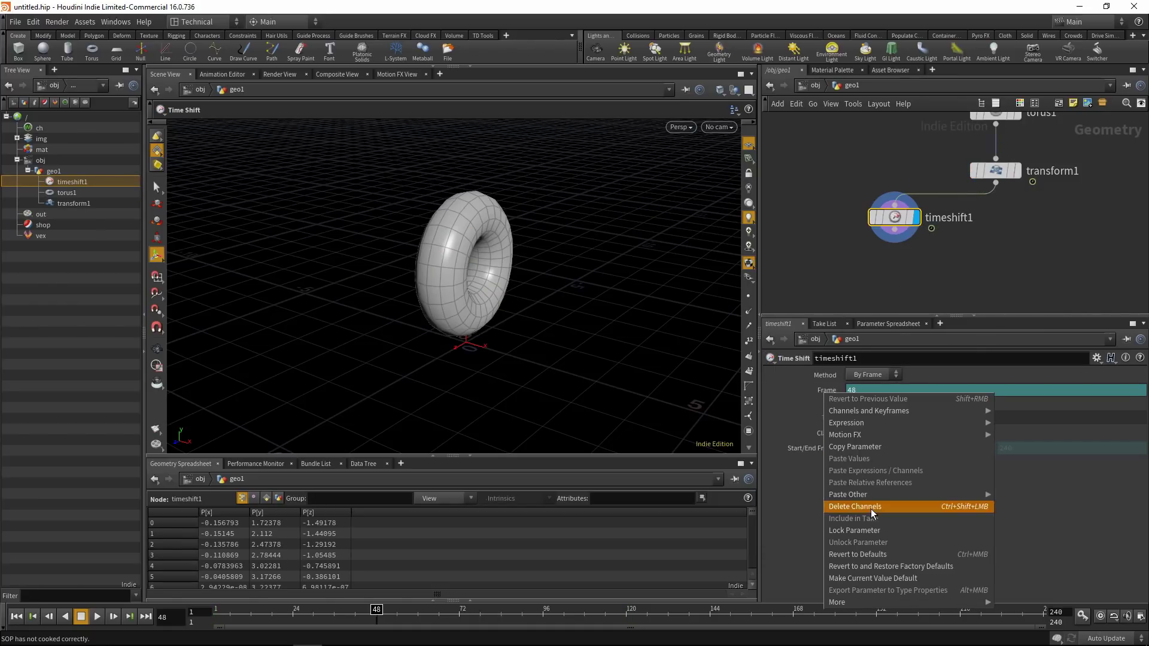
click(869, 507)
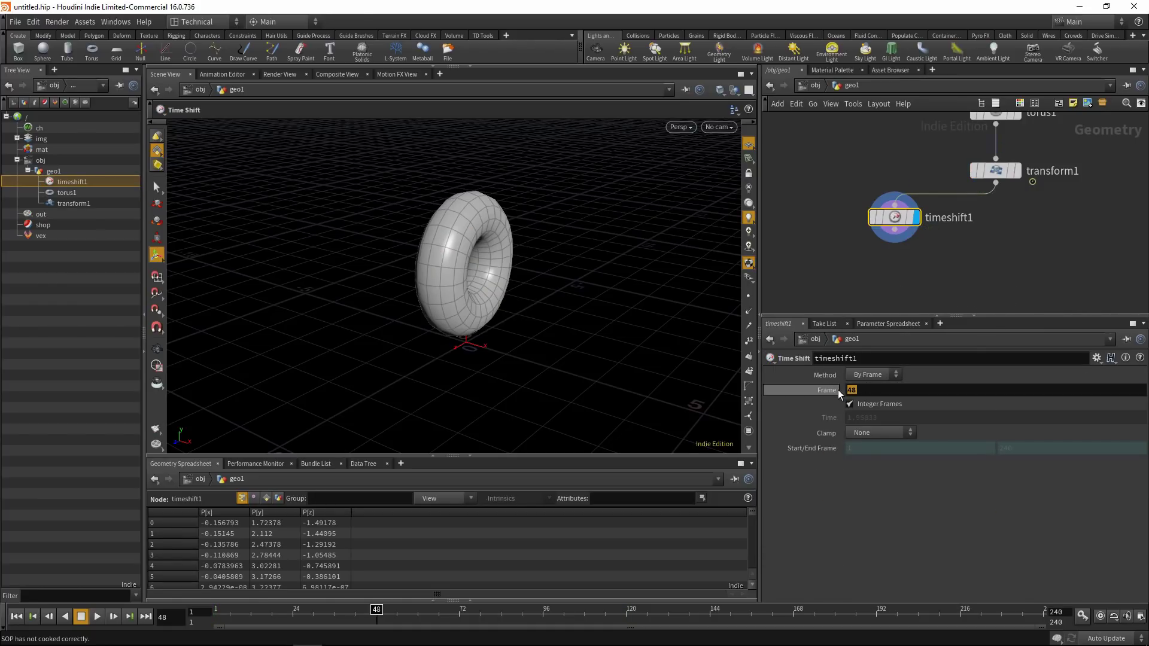
key(Return)
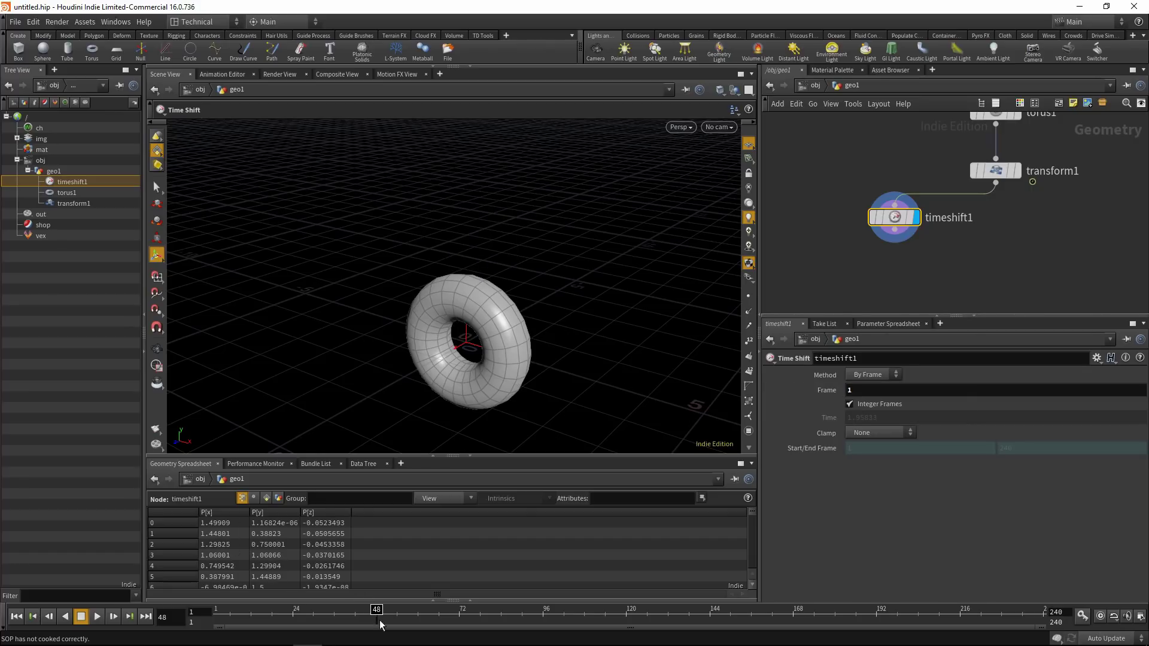
drag(379, 621, 210, 618)
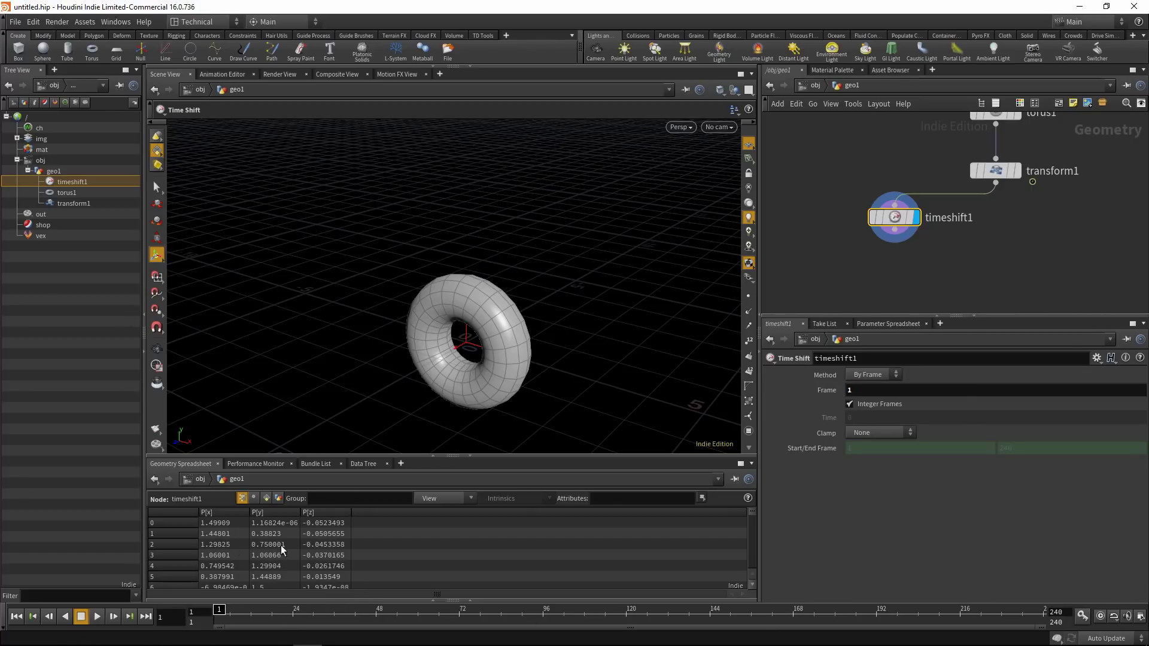
alt+drag(544, 372, 526, 315)
Step: Append a Scatter node to the Time Shift and set its forced total count to 10000
middle_drag(957, 247, 1015, 211)
key(Tab)
text(scatt)
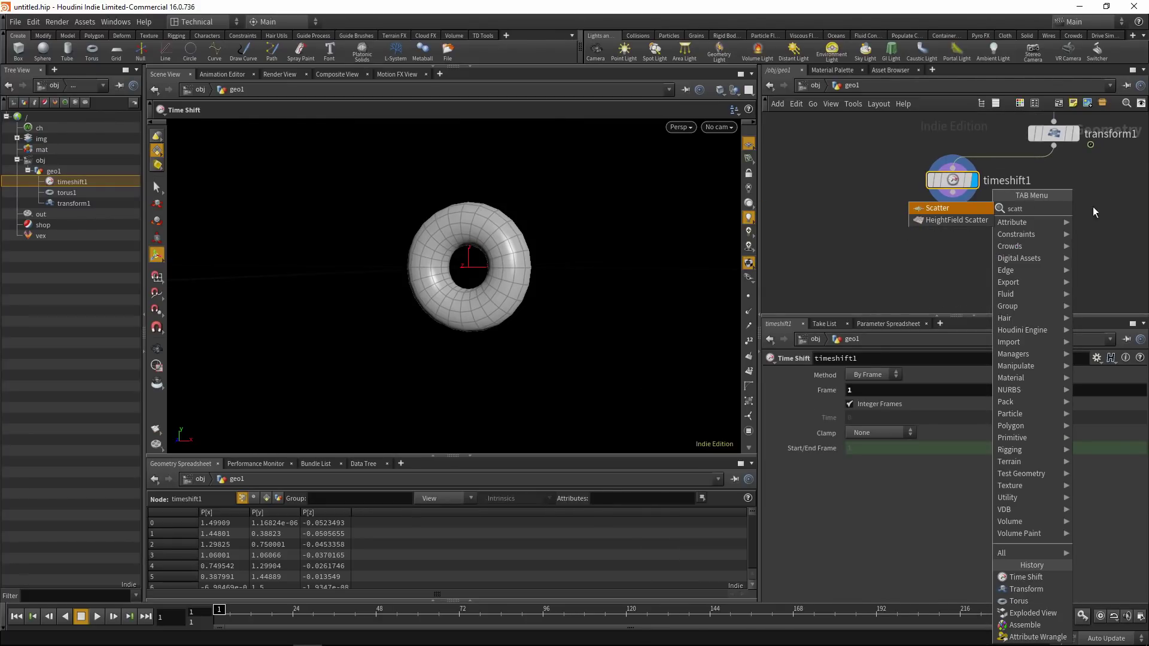
click(954, 210)
click(871, 235)
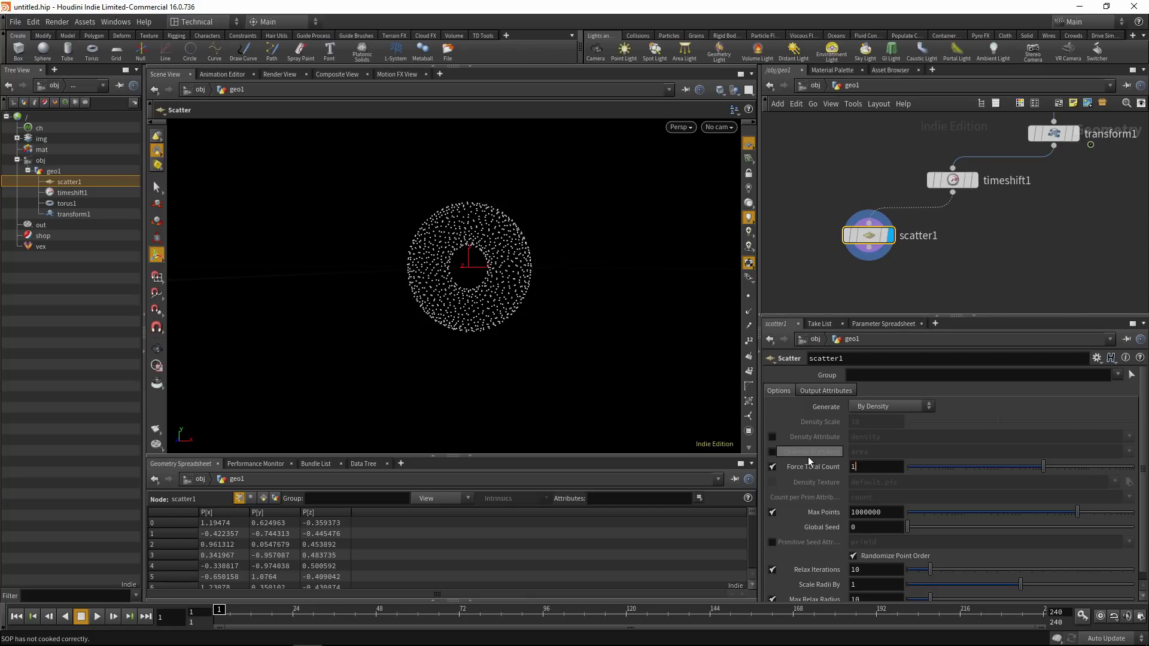
key(Return)
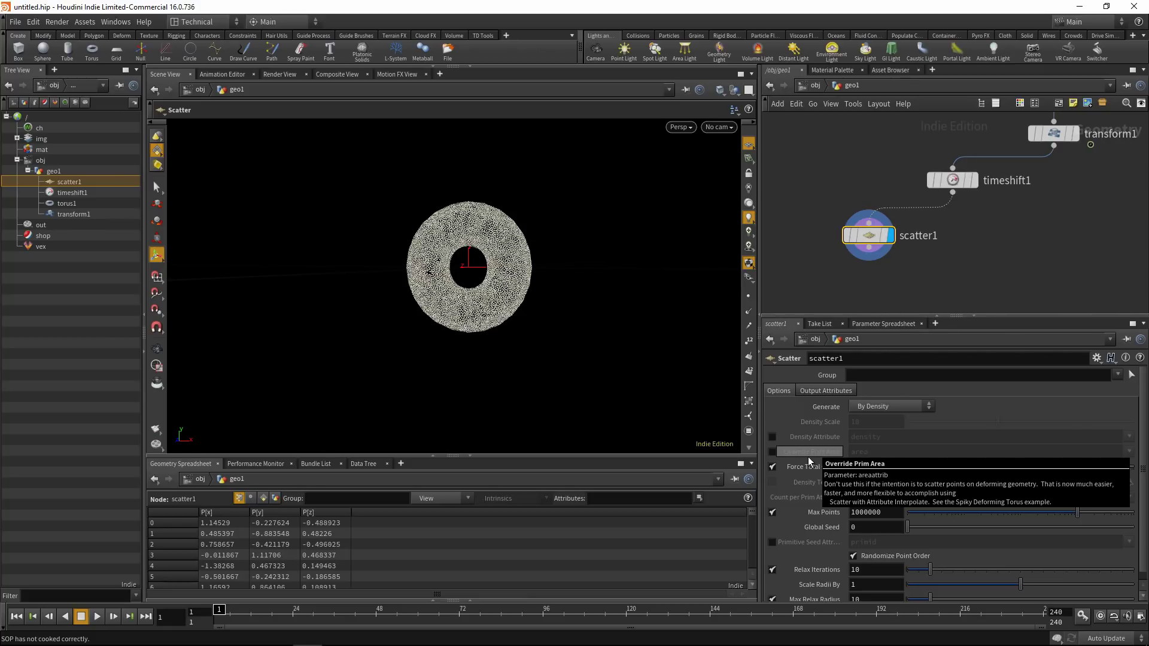
Step: Duplicate the Scatter node beside the original and set the copy's forced total count to 1
middle_drag(941, 242, 930, 234)
alt+drag(856, 228, 939, 222)
double_click(882, 469)
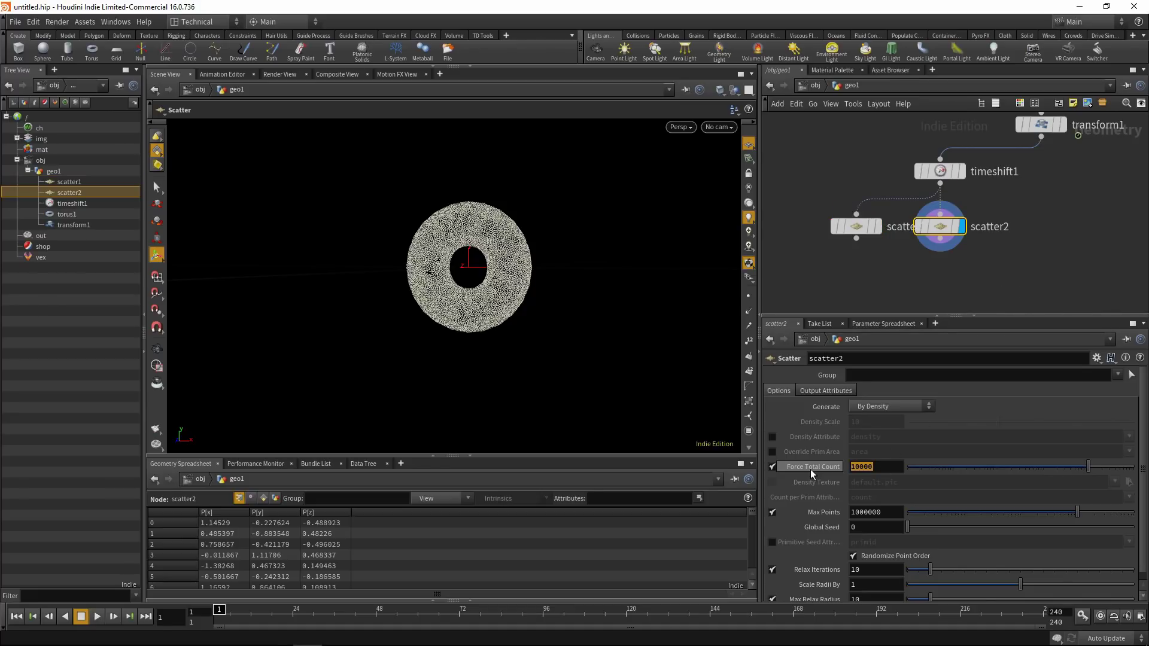
text(1)
key(Return)
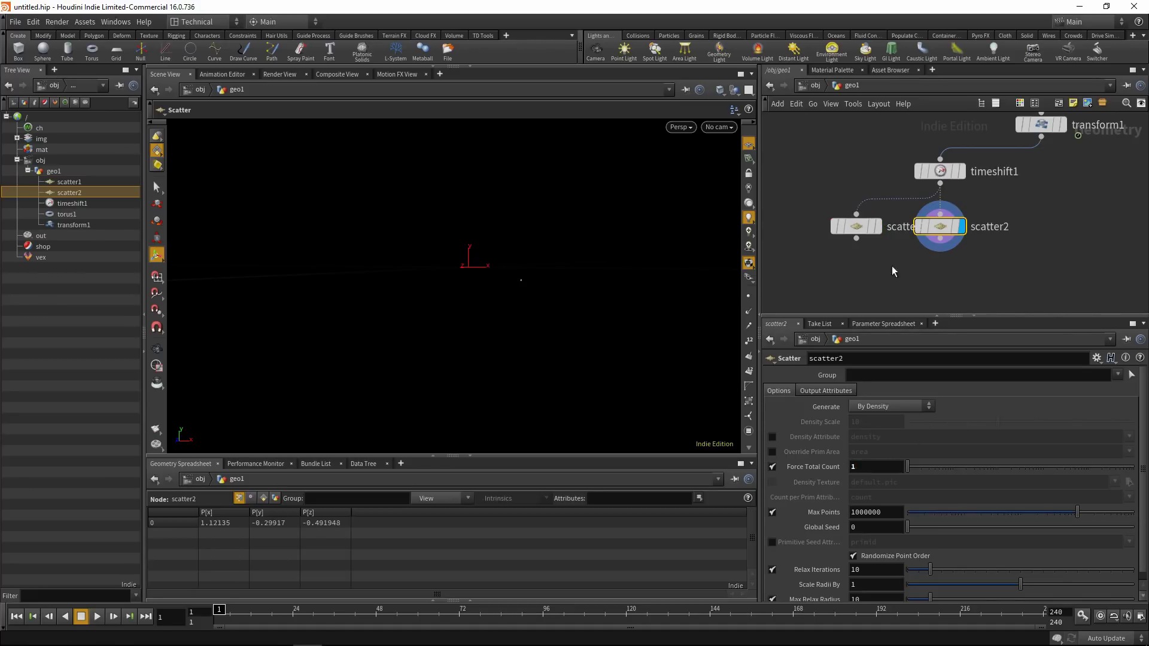
Step: Compare the displayed output of the 10000-point scatter with that of the single-point scatter
click(879, 226)
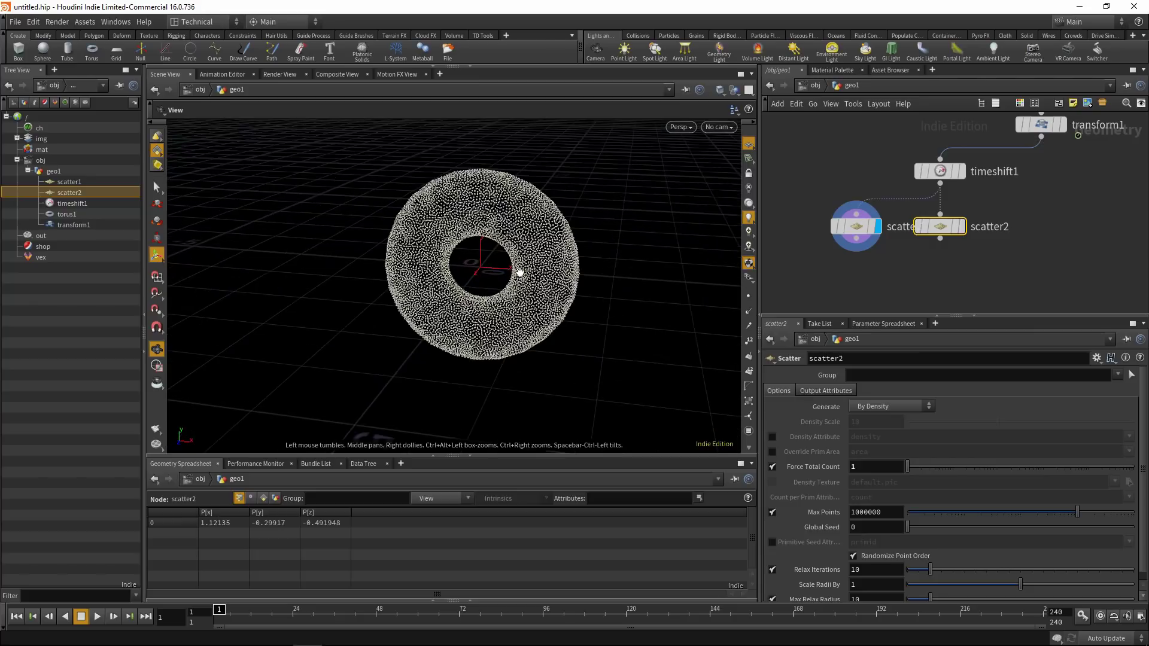
key(Return)
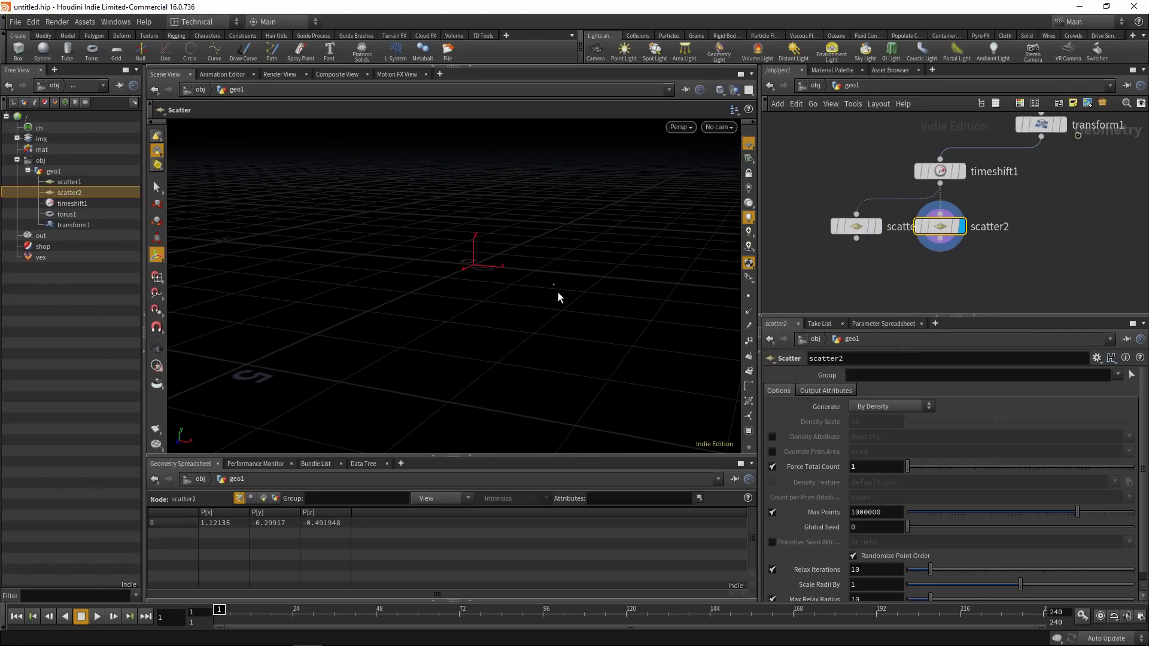
key(Escape)
Step: Add a Group Create node below the single-point scatter, connected to its output
click(855, 224)
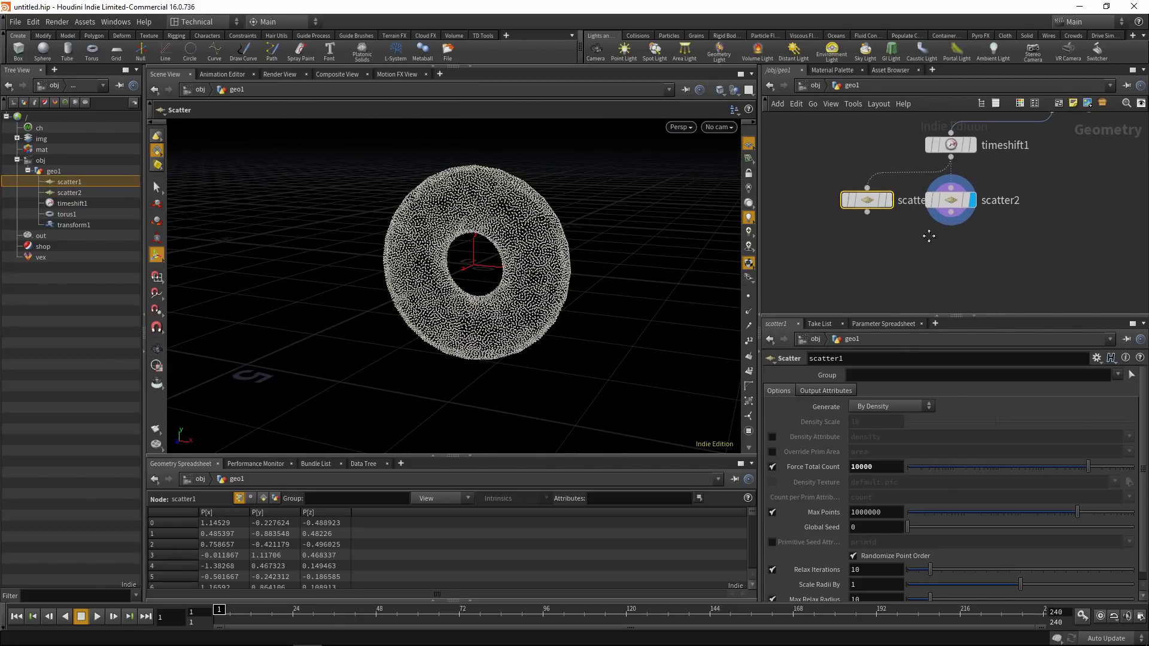
key(Tab)
text(group)
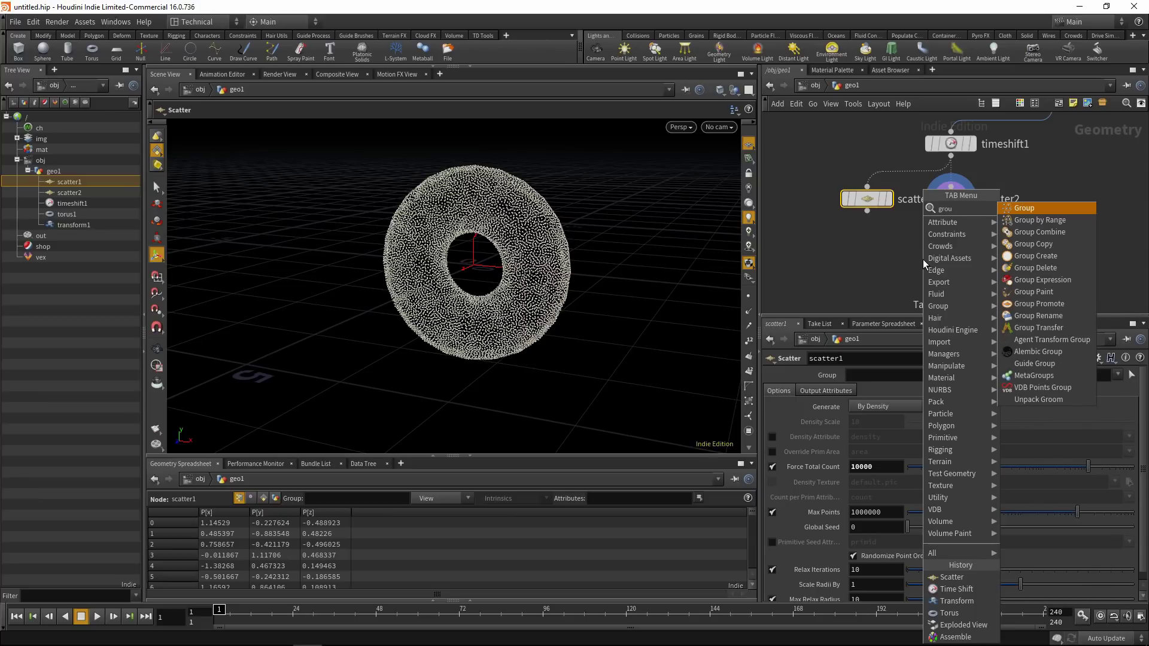
click(1020, 256)
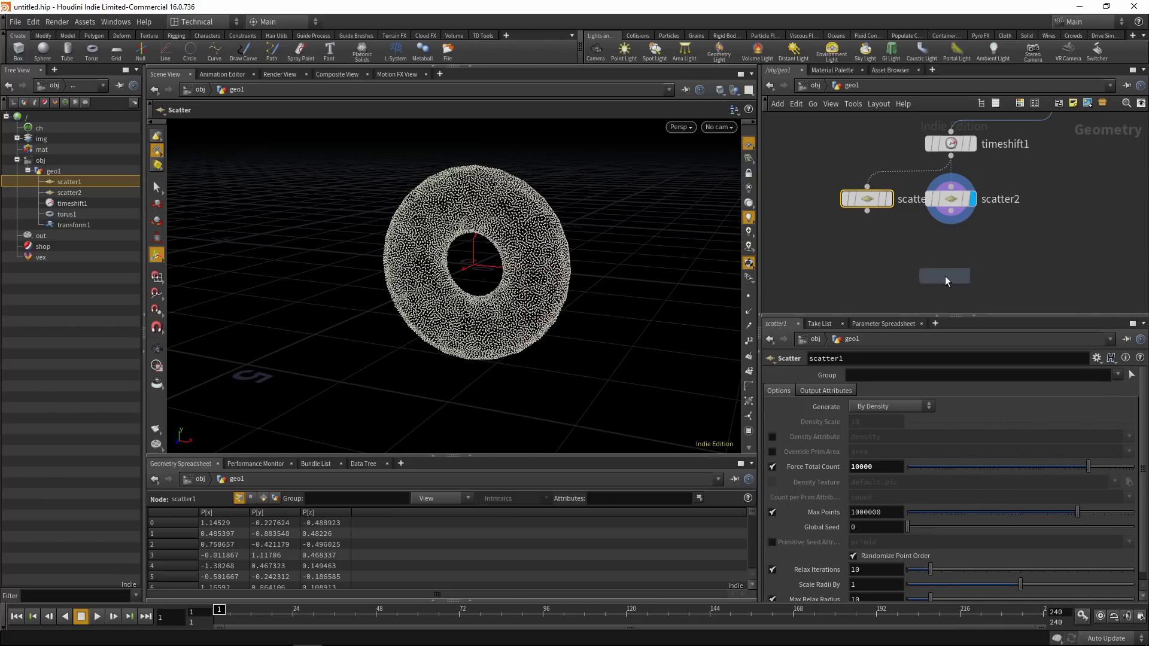
click(954, 255)
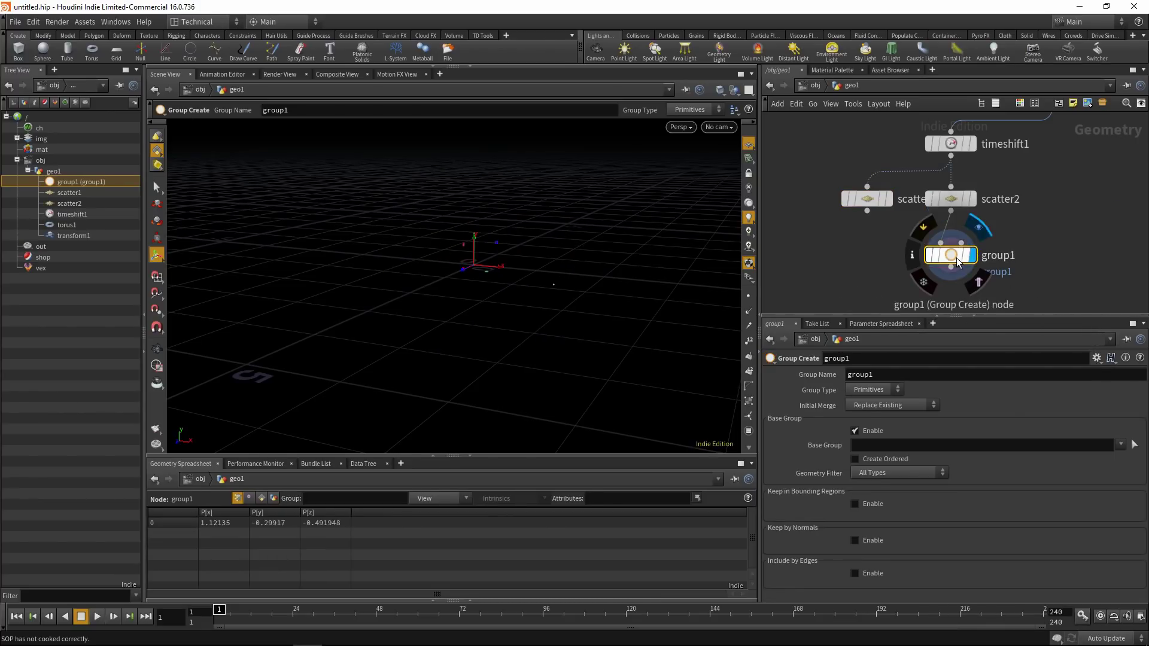
Step: Set the Group Create node's group type to Points and name the group spread_grp
drag(884, 376, 711, 375)
click(869, 390)
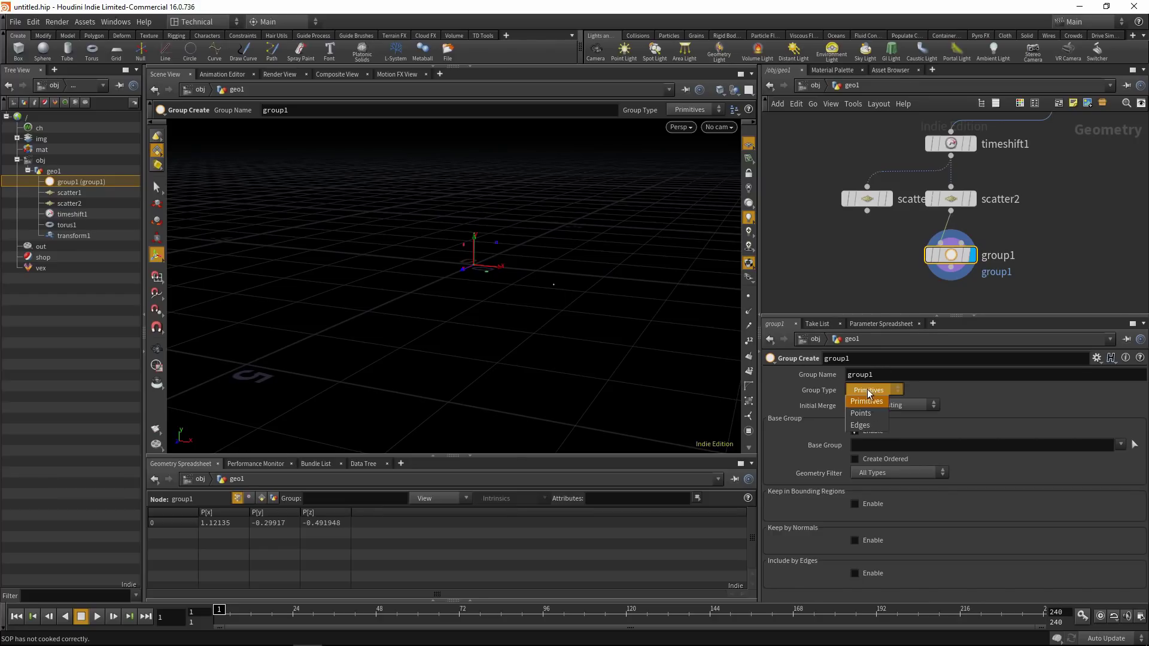
click(869, 406)
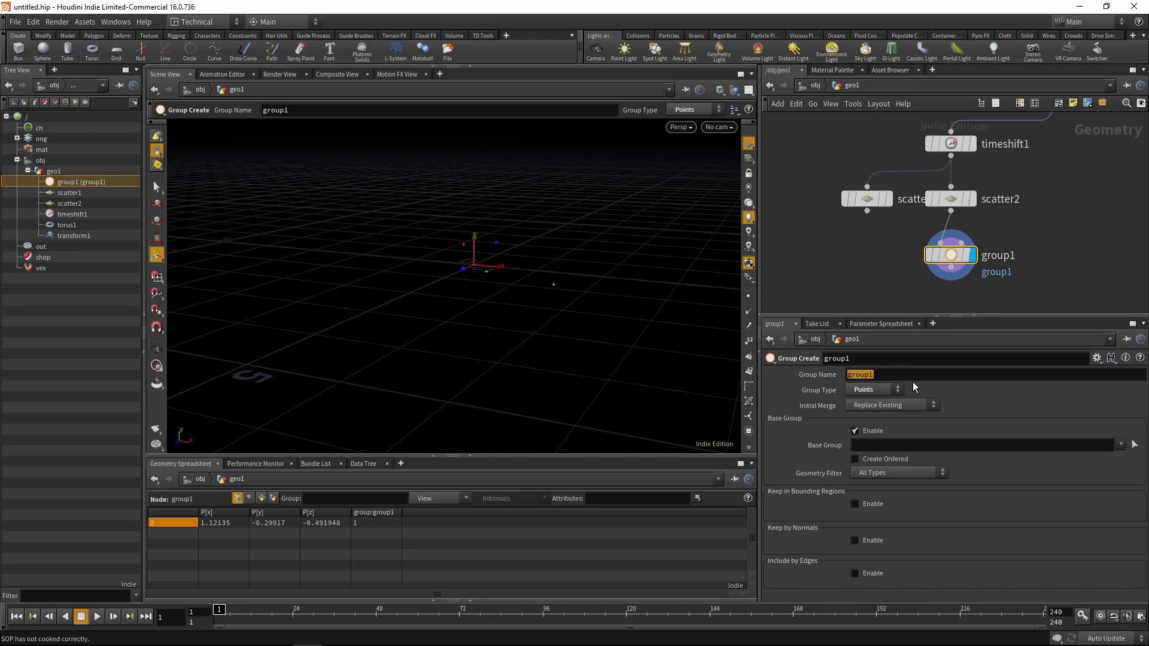
text(spread_grp)
key(Return)
Step: Add a Merge node combining the 10000-point scatter with the grouped single point, and display its output
middle_drag(888, 297, 892, 214)
key(Tab)
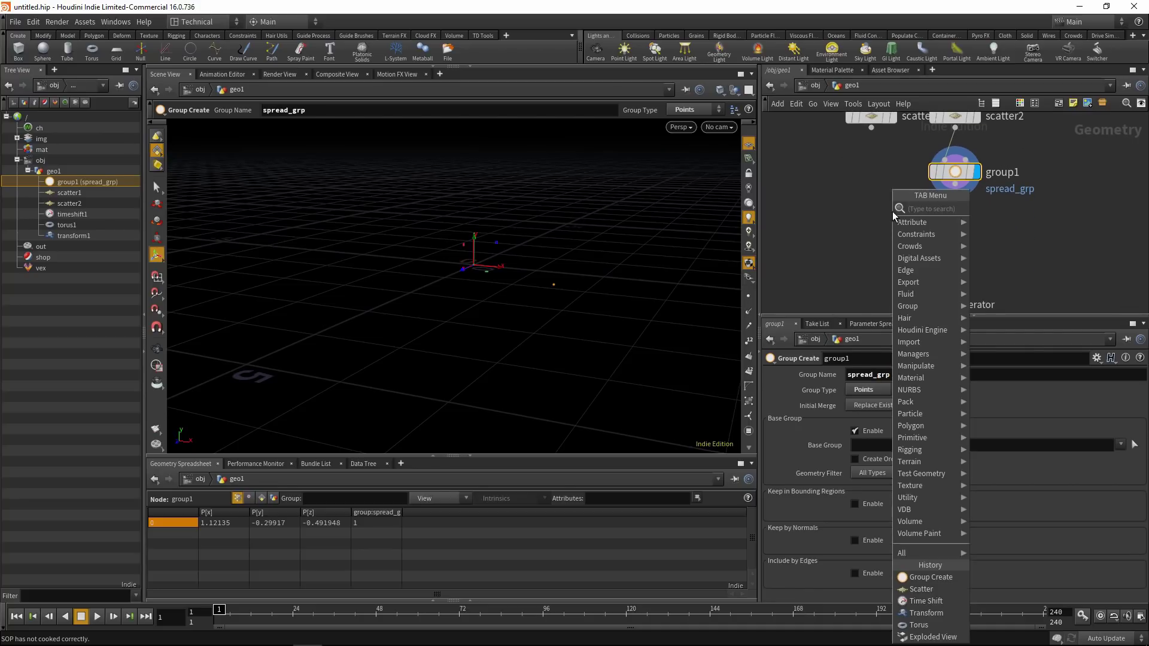
text(merge)
click(977, 208)
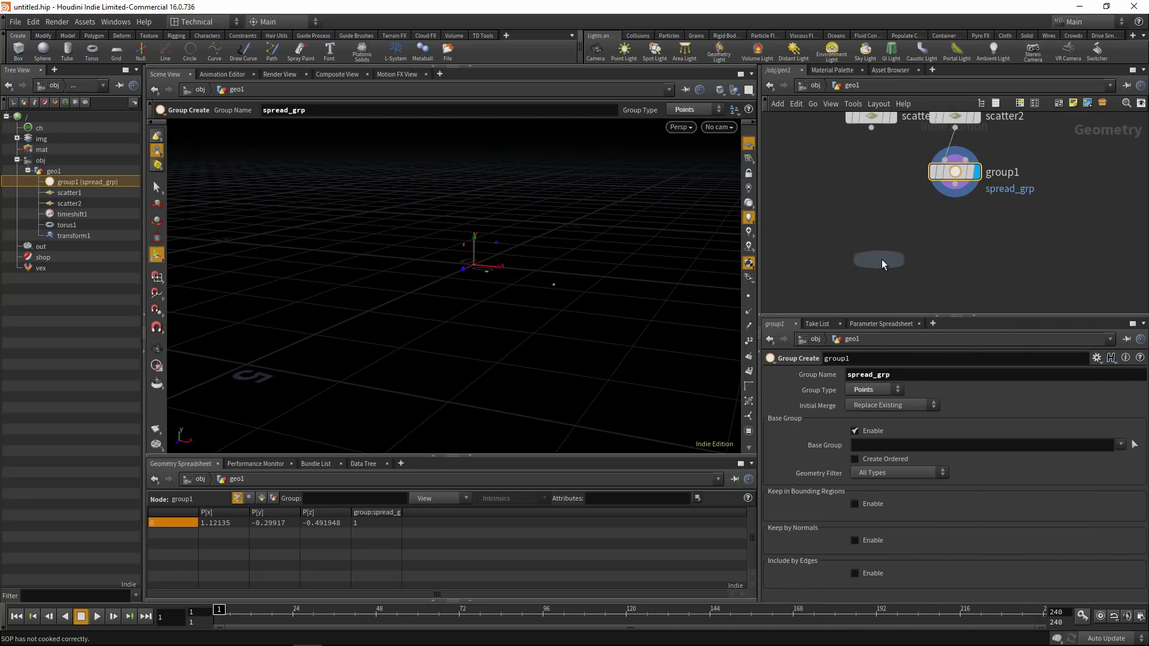
click(915, 248)
click(871, 128)
click(914, 236)
click(955, 185)
click(921, 236)
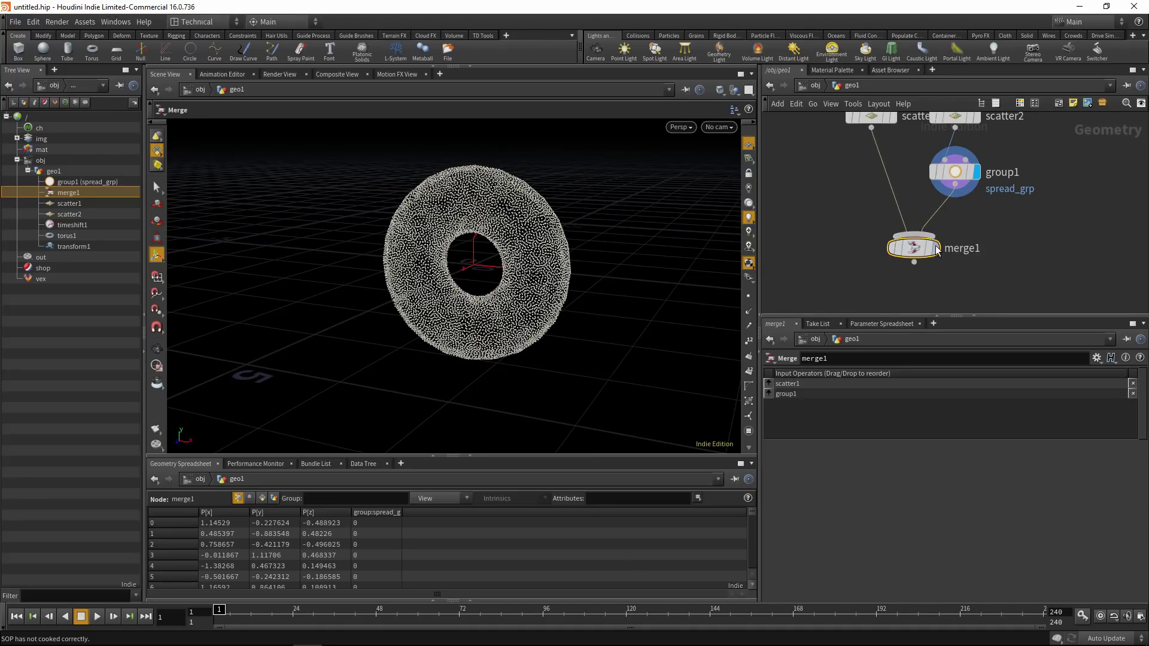
mouse_move(753, 511)
mouse_down()
mouse_move(751, 567)
mouse_move(752, 506)
mouse_up()
Step: Add an Attribute Wrangle node below the Merge, wired to its output
middle_drag(972, 295, 978, 211)
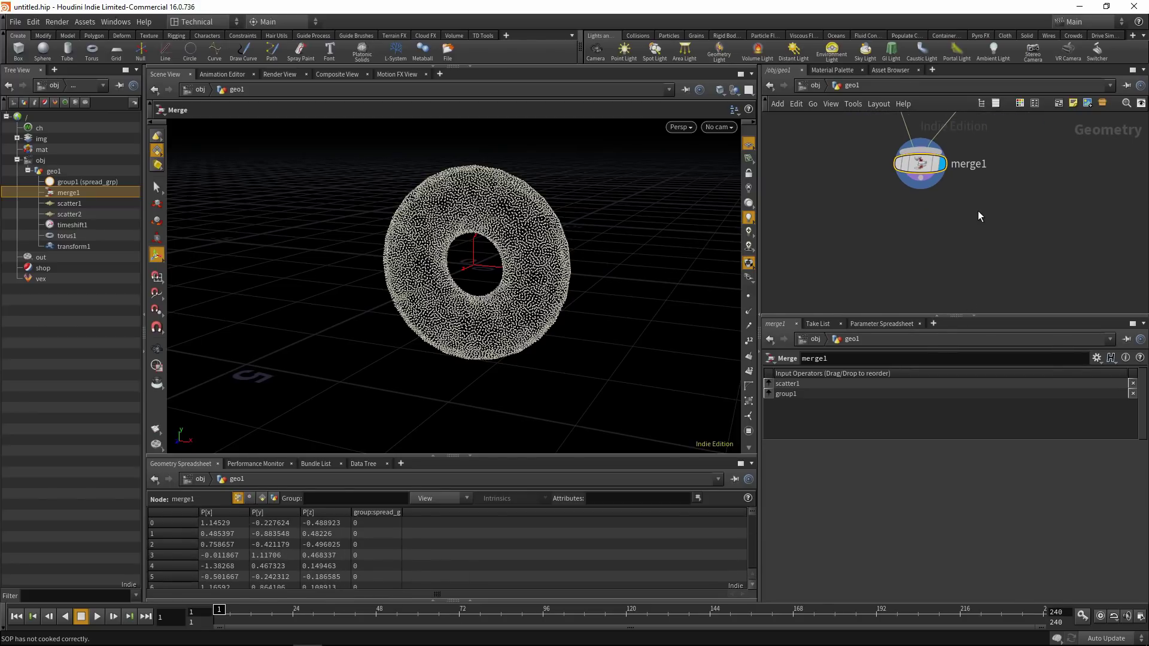
key(Tab)
text(aw)
click(1085, 211)
click(922, 239)
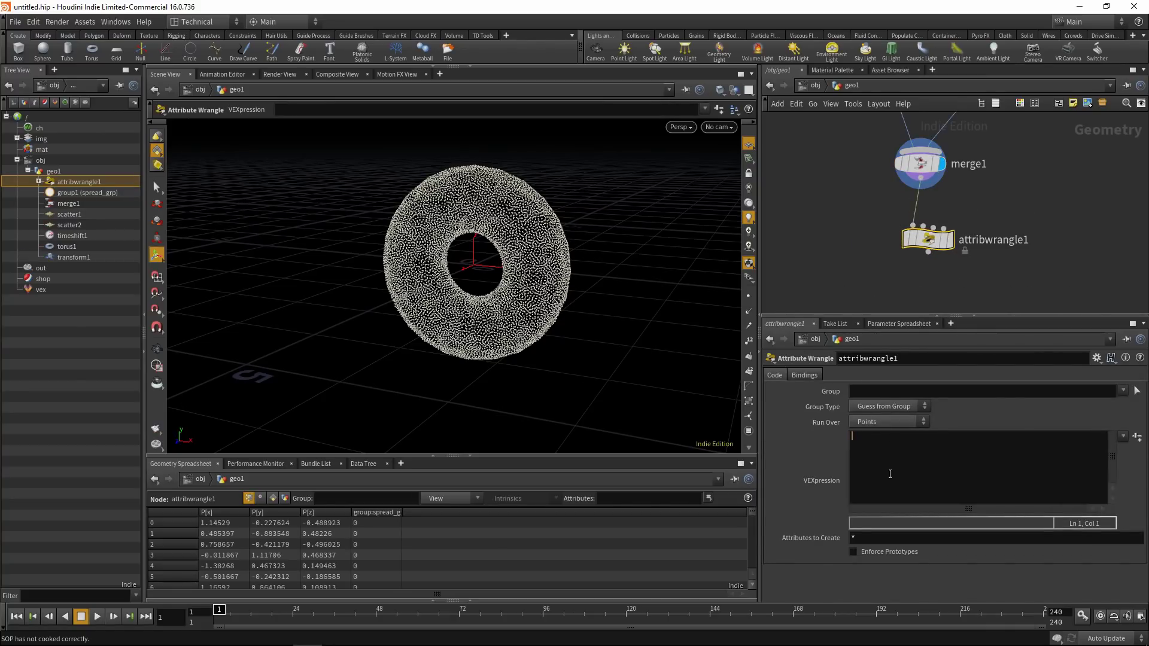
Step: Enter i@spread = 0; as the wrangle's VEX code and display the wrangle's output
text(i)
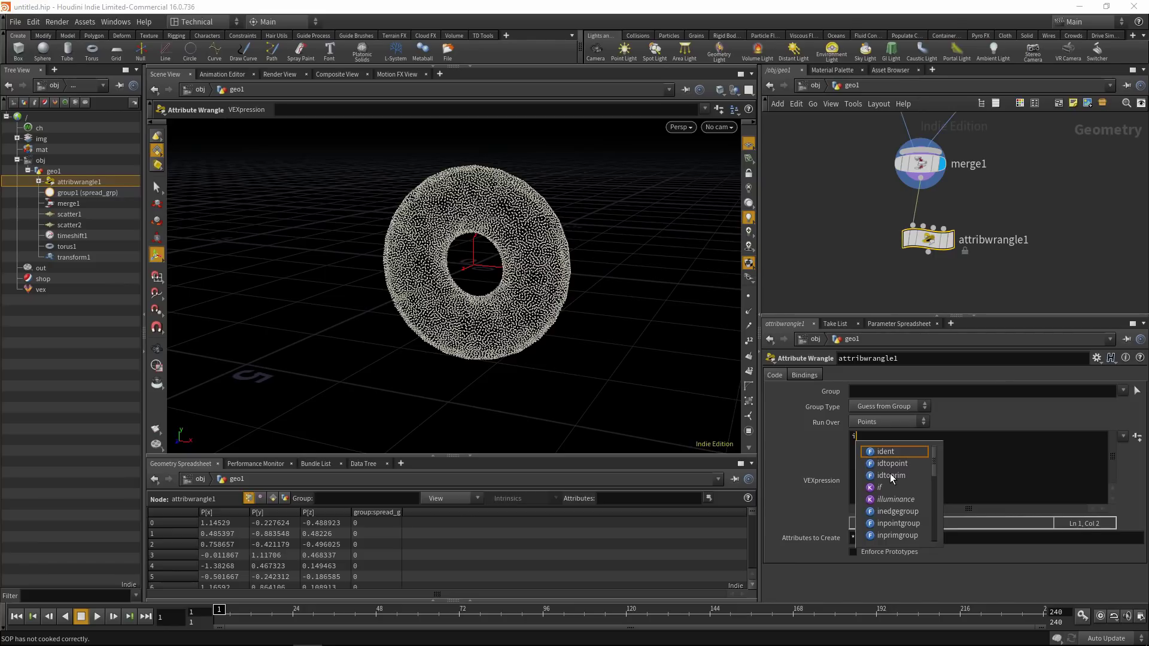
text(@spread = 0;)
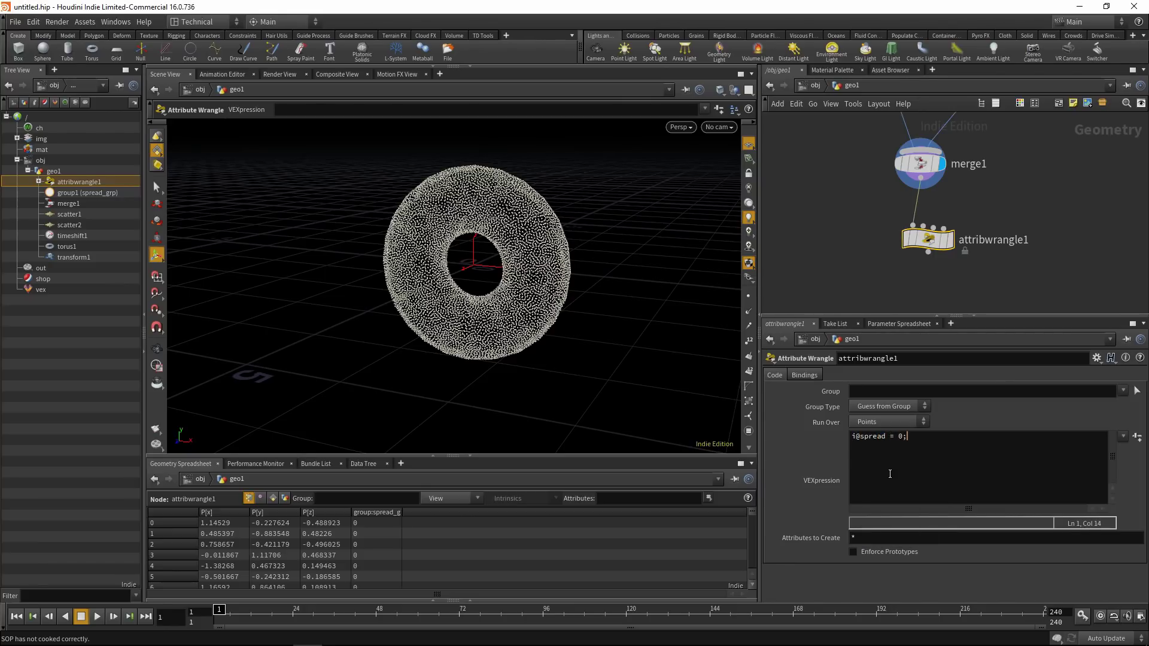
key(Return)
middle_drag(995, 281, 979, 227)
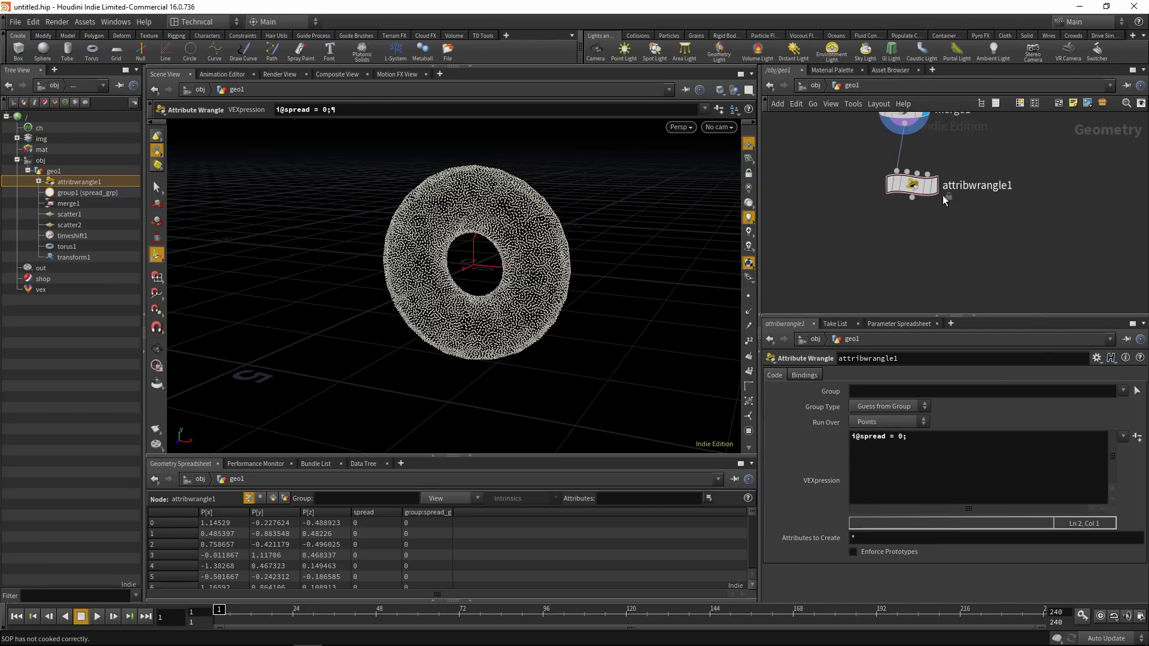
click(935, 186)
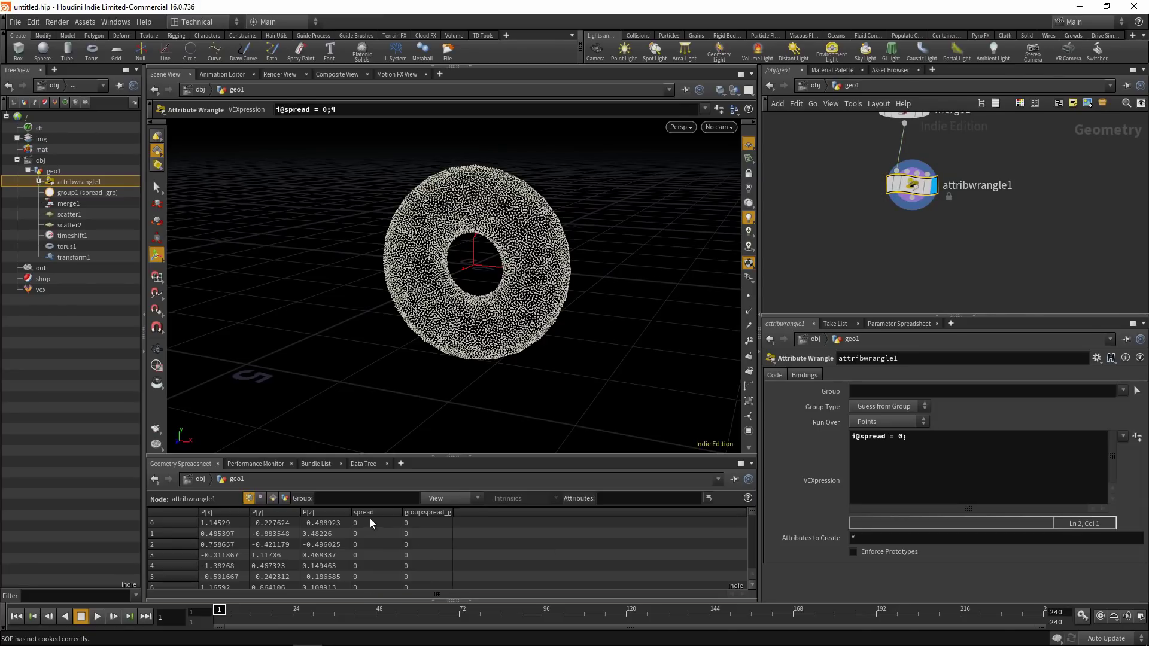
Step: Add a Solver node below the Attribute Wrangle, connected to its output
key(Tab)
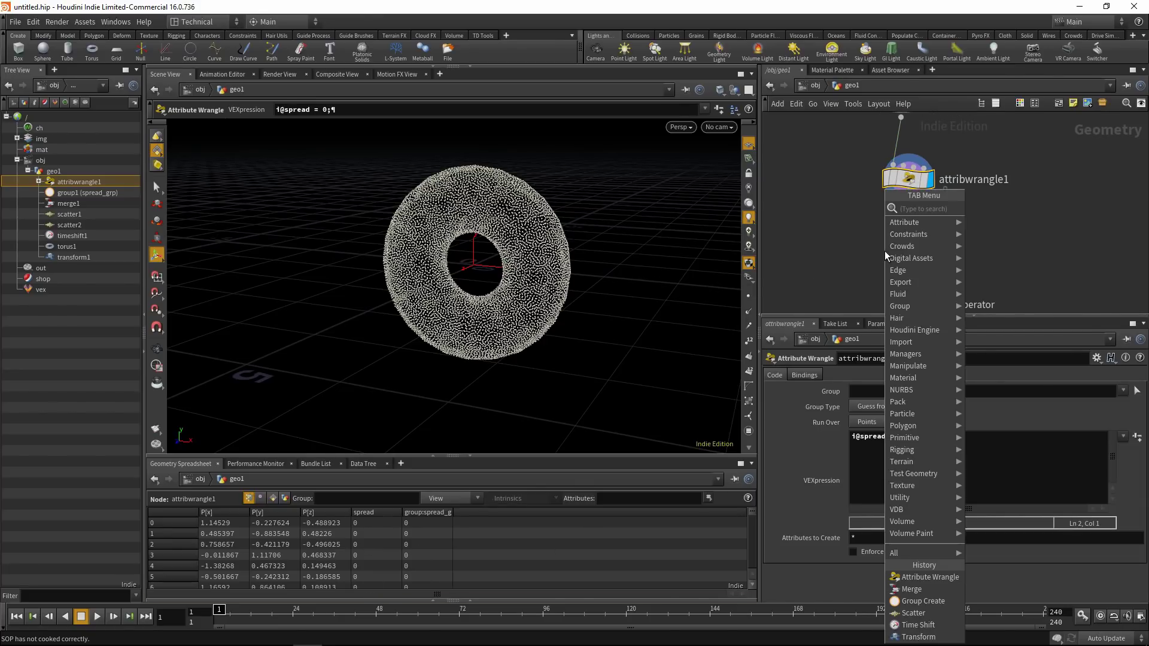
text(solver)
click(1021, 204)
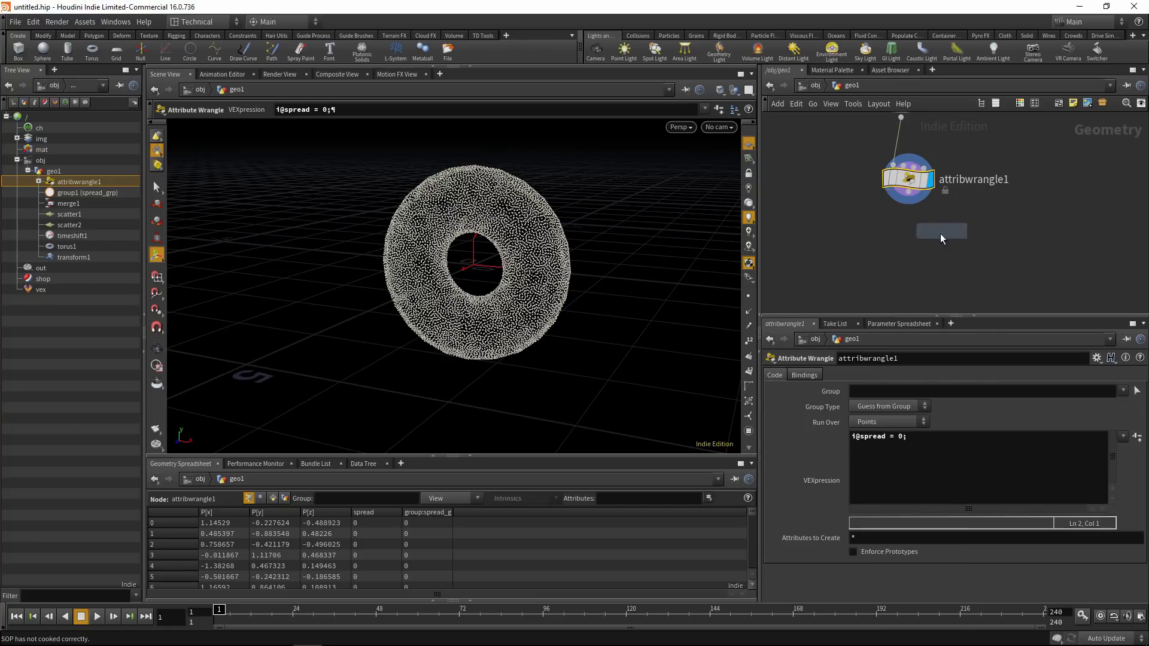
click(907, 235)
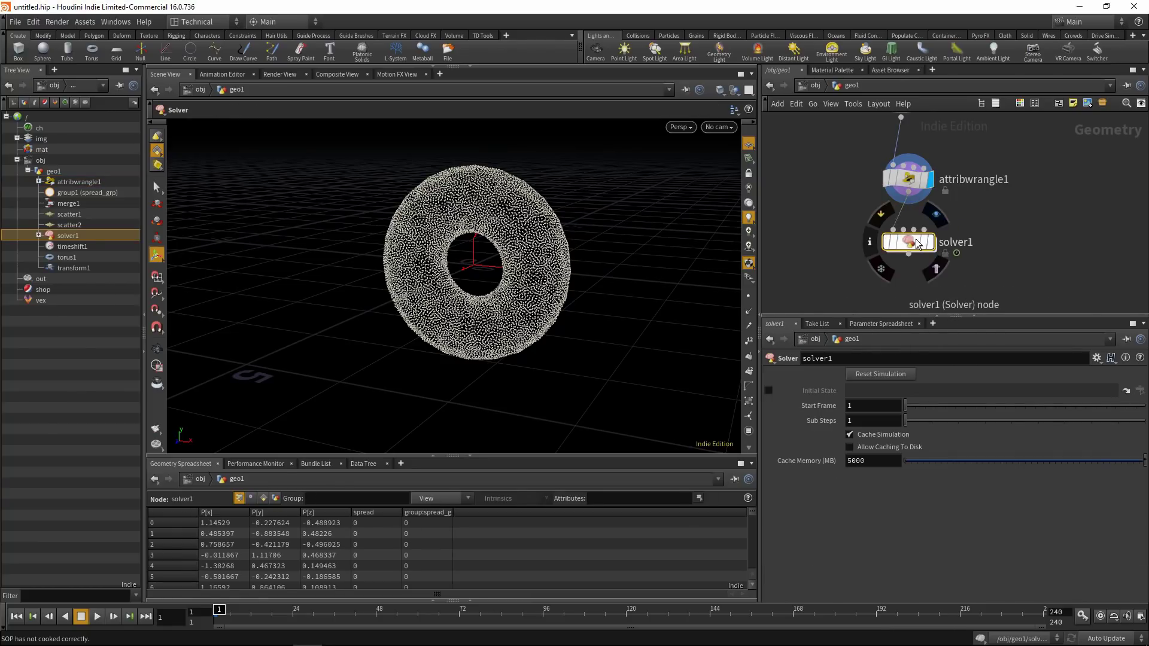
Step: Go inside the Solver, delete the extra input nodes and keep only Prev_Frame, repositioned in the network
double_click(903, 240)
drag(895, 296, 1108, 153)
key(Delete)
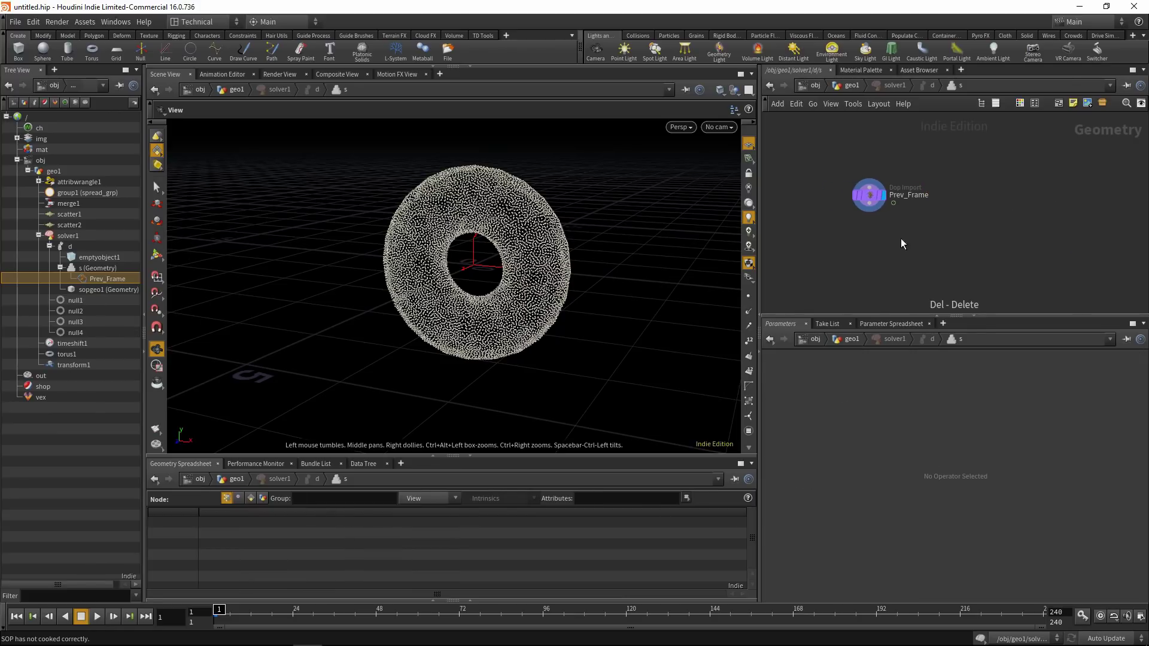
drag(888, 169, 949, 172)
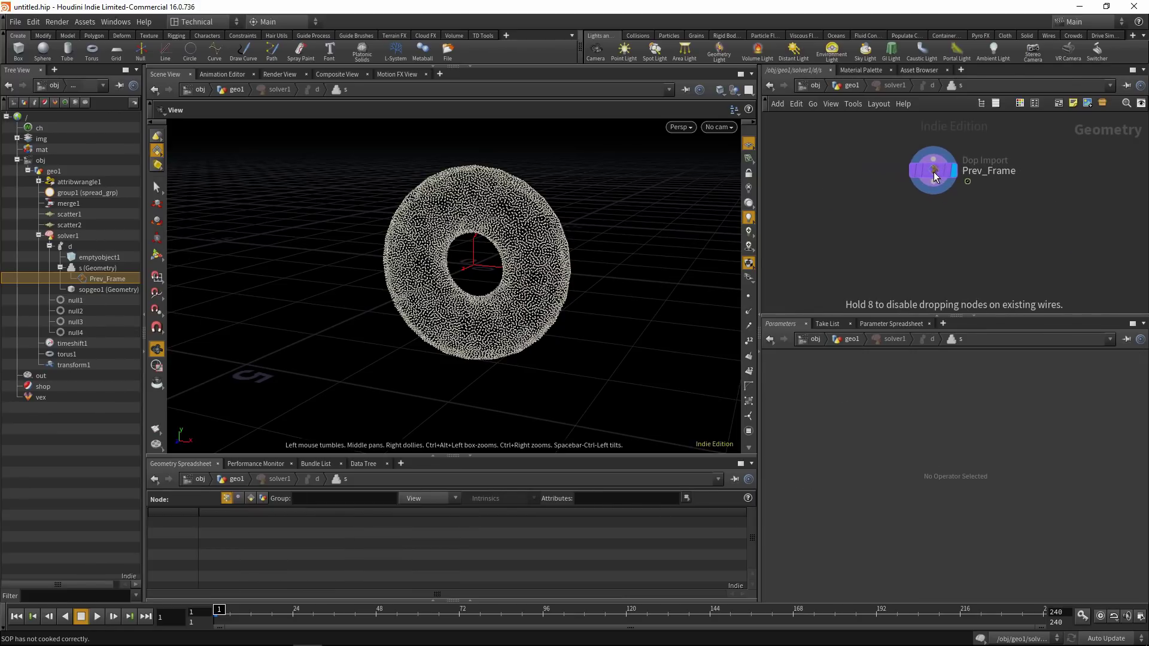
Step: Add an Attribute Wrangle inside the Solver, wire it to Prev_Frame and make it the displayed node
key(Tab)
mouse_move(948, 216)
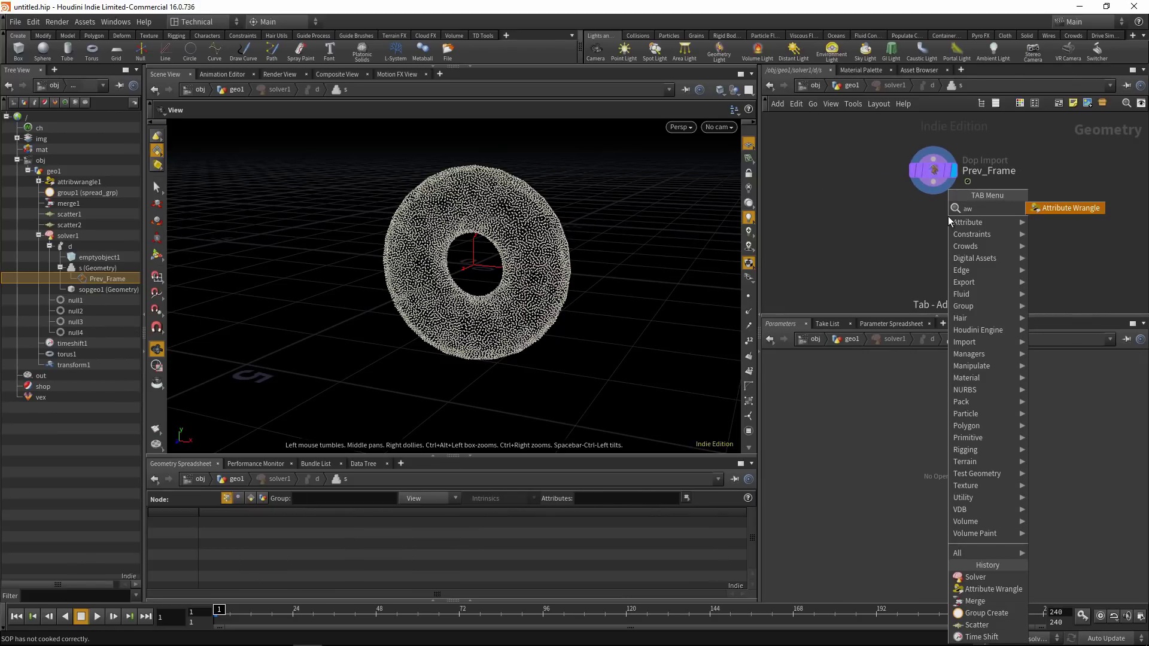
click(1071, 209)
click(934, 245)
click(934, 182)
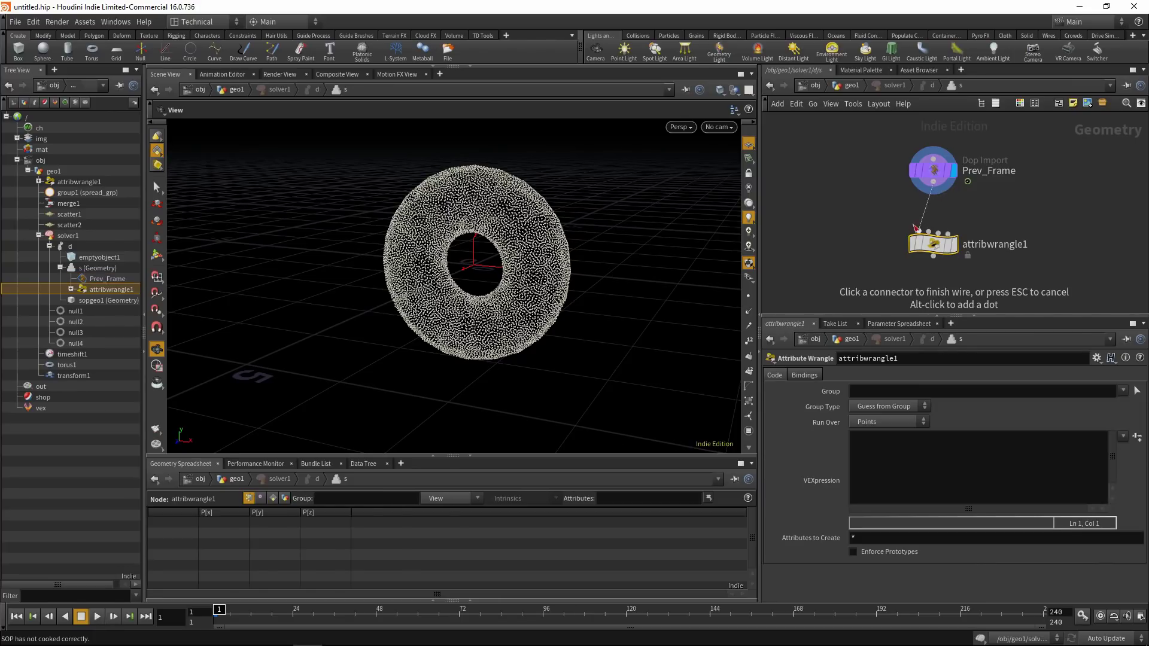
click(920, 231)
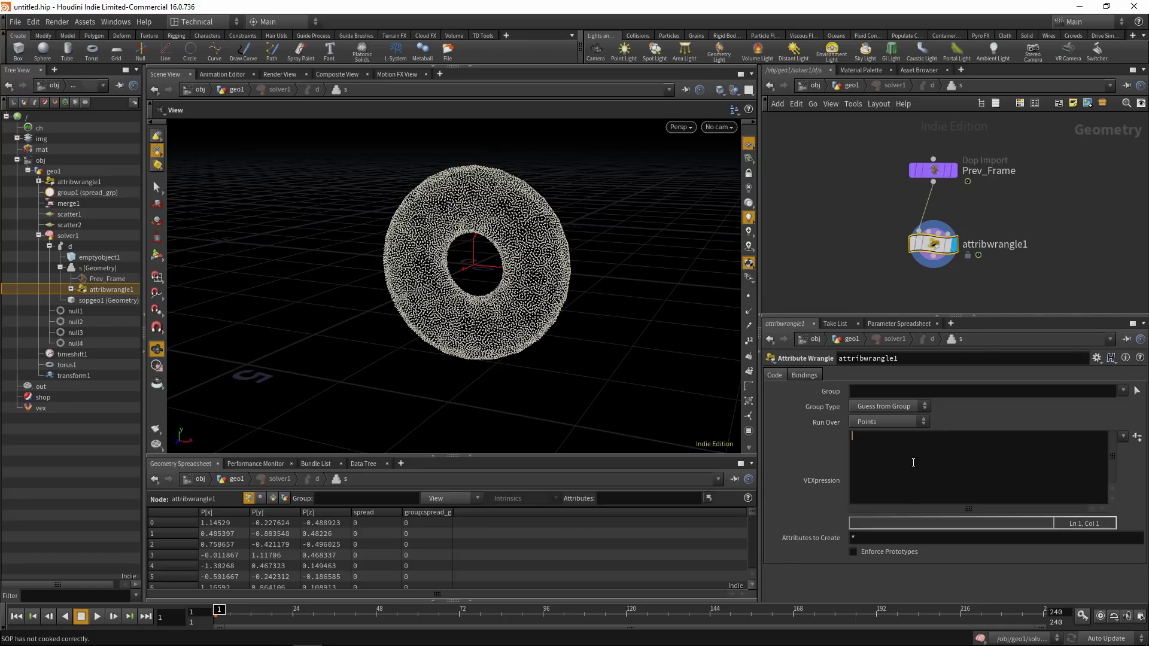
Step: Open the solver wrangle's VEX code in the expanded editor and declare int pts[]; and vector pos;
key(alt+e)
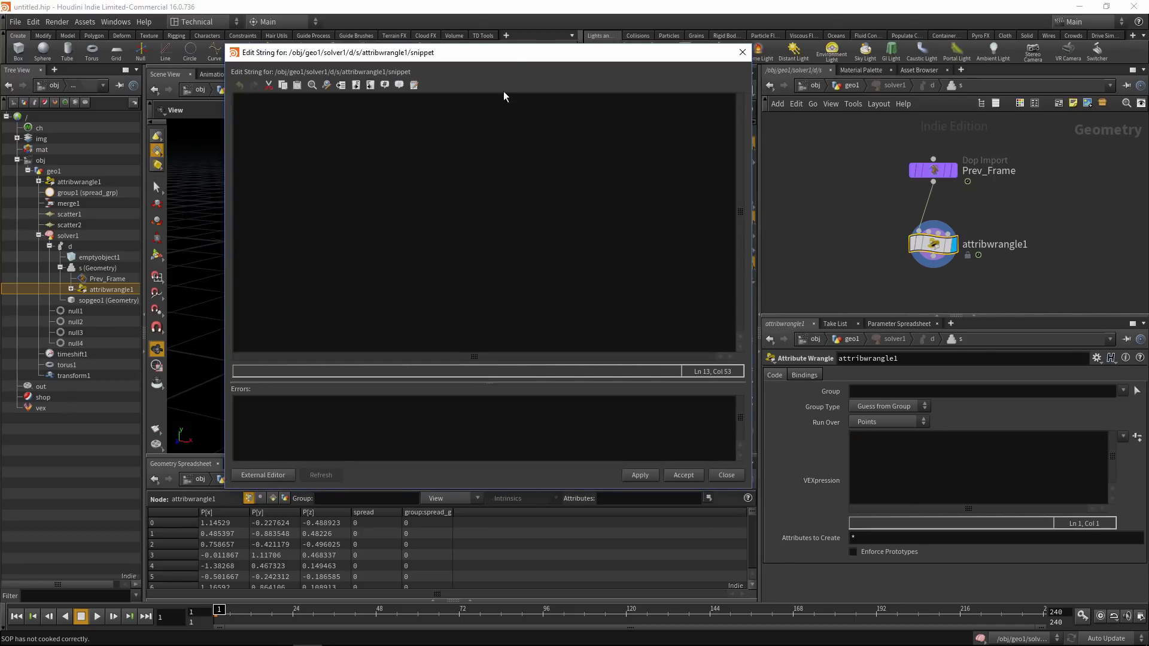
drag(513, 59, 508, 106)
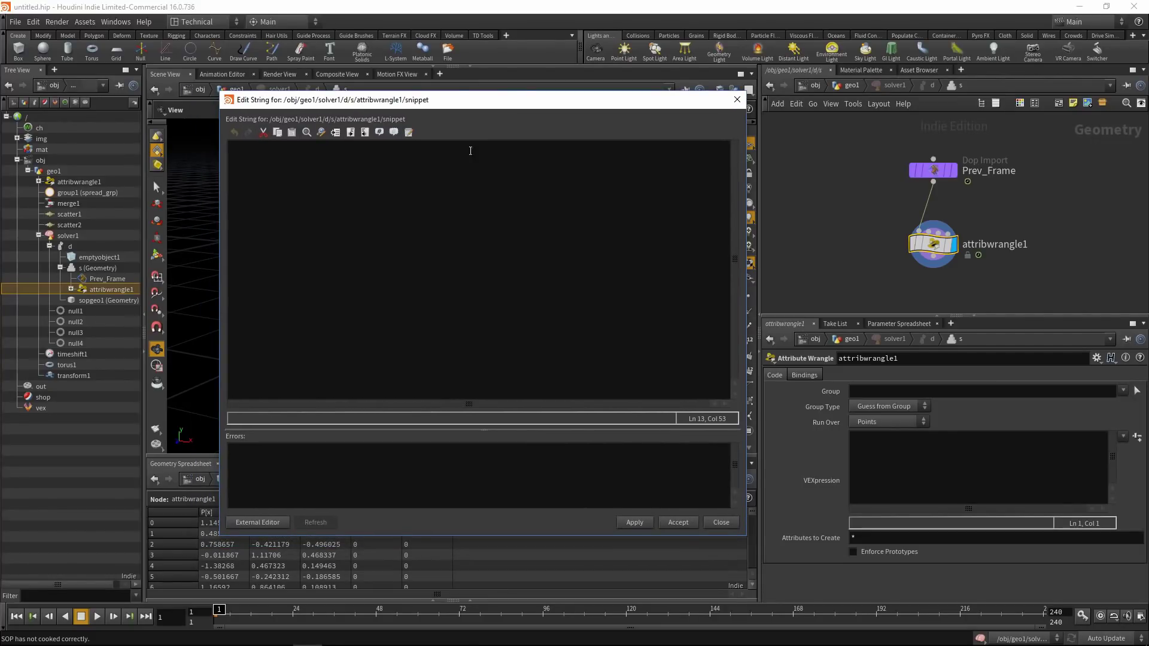
click(428, 182)
text(int pts[];)
key(Return)
text(vecrot)
key(BackSpace)
key(BackSpace)
key(BackSpace)
text(tor pos;)
key(Return)
Step: Declare int maxpts = chi('max_pts'); and float rad = chf('radius'); on the following lines of the code
text(int maxpts = )
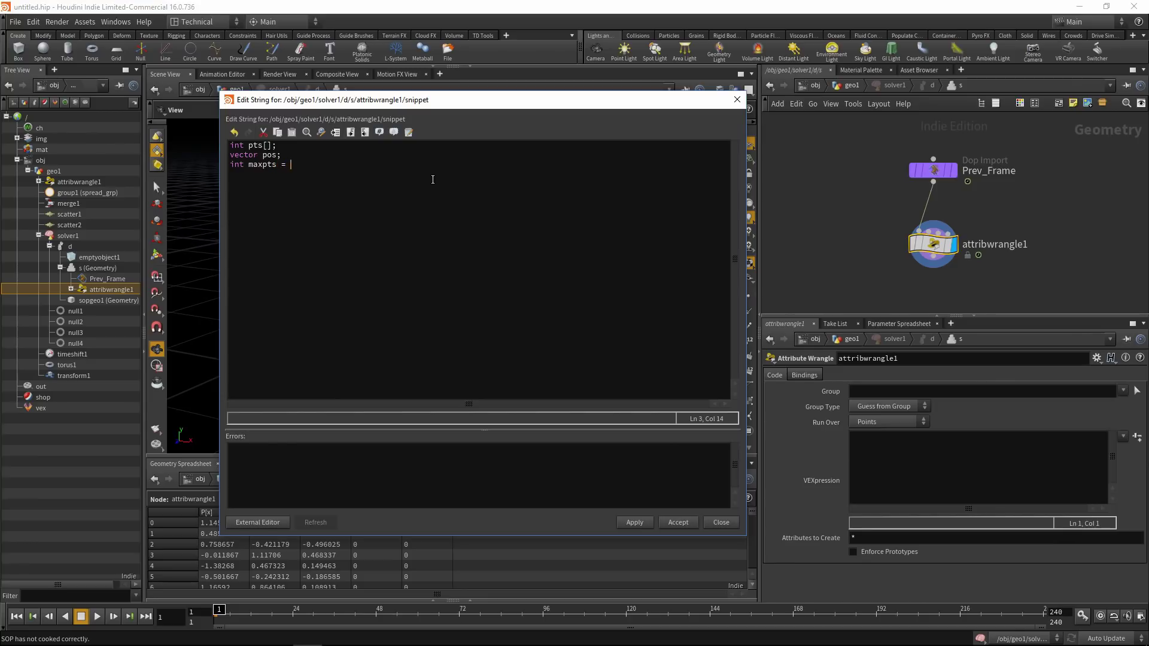
text(chi('max_pts)
key(Right)
key(Right)
text(;)
text(float rad = chf('radius'))
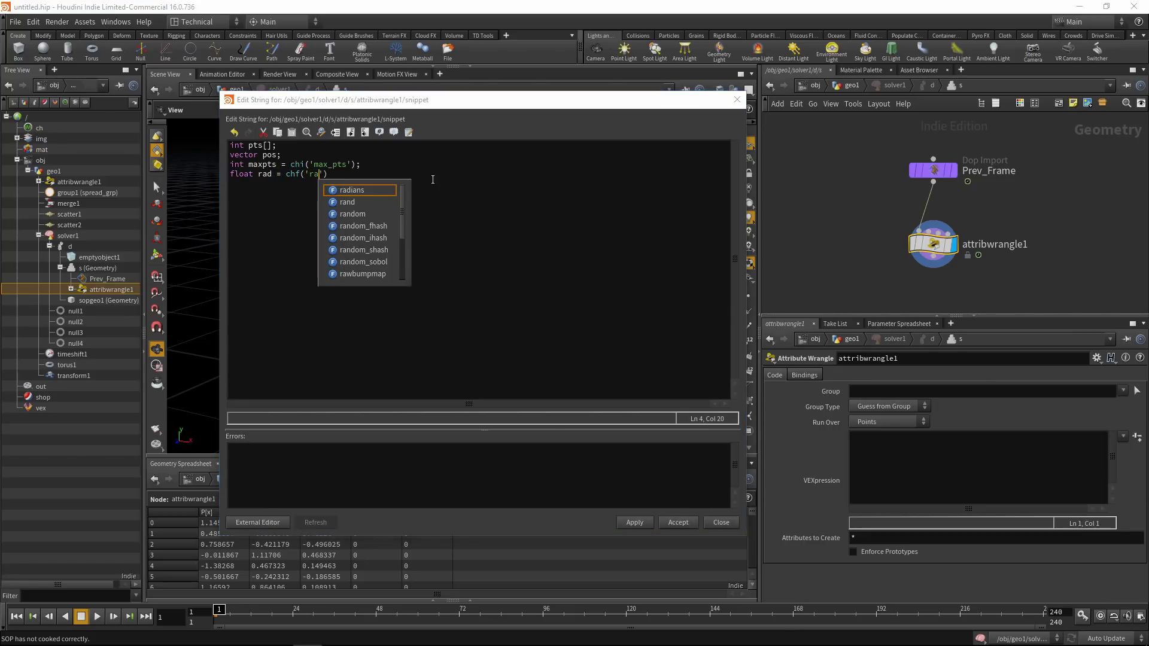
text(;)
key(Return)
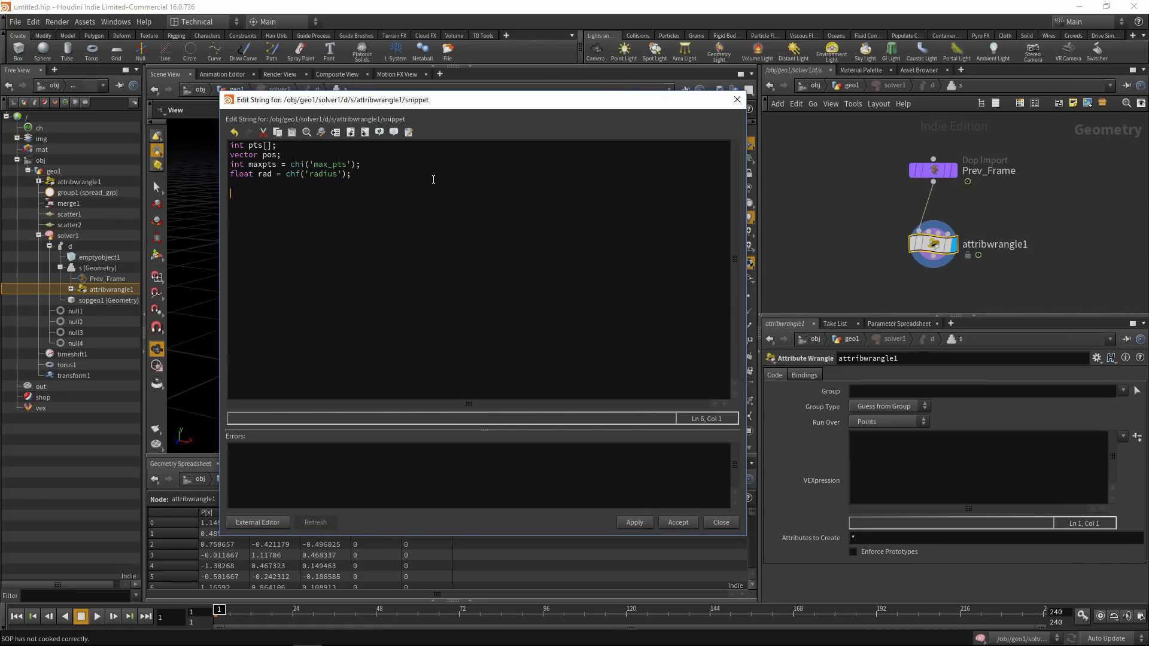
mouse_move(262, 156)
mouse_down()
mouse_move(276, 166)
mouse_move(271, 145)
mouse_up()
click(261, 174)
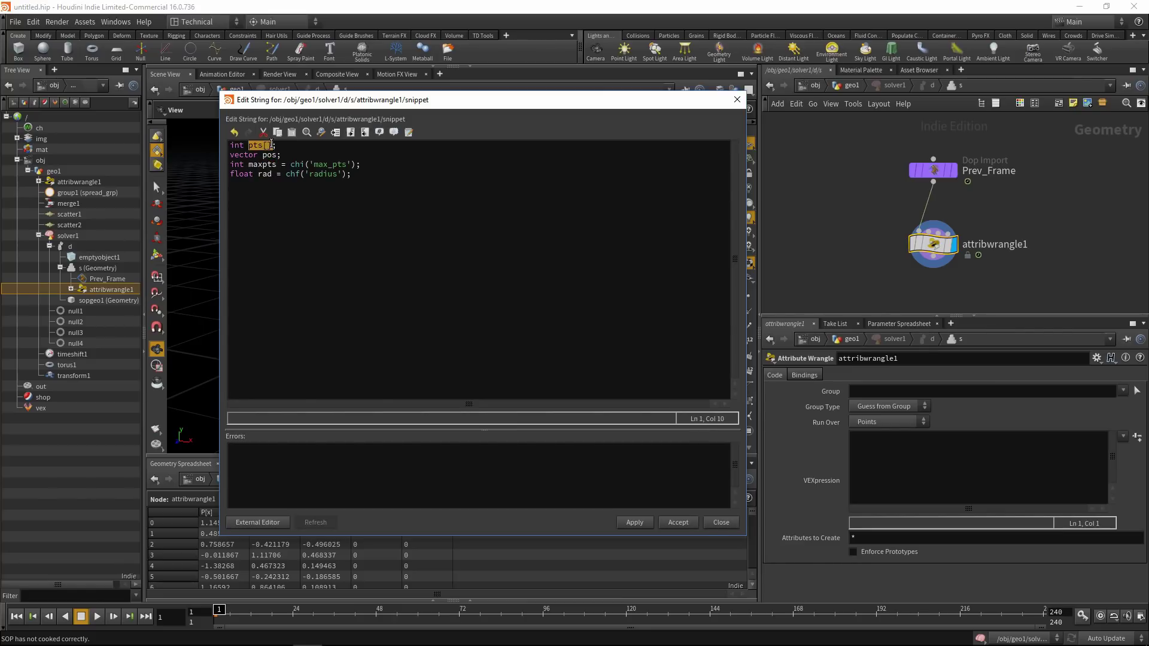
Step: Add an if statement with an empty condition and an empty multi-line body below the declarations
click(250, 201)
text(if(){  })
key(Left)
key(Return)
key(Return)
key(Right)
key(Right)
key(Right)
text(inpoint)
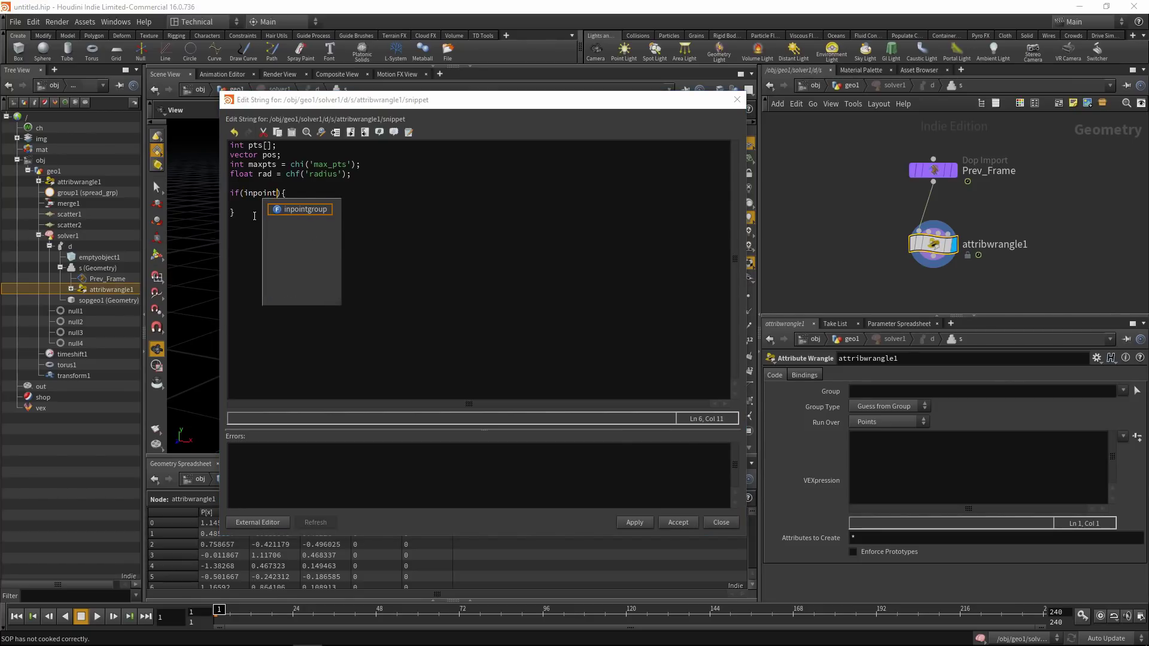
key(Return)
text(()
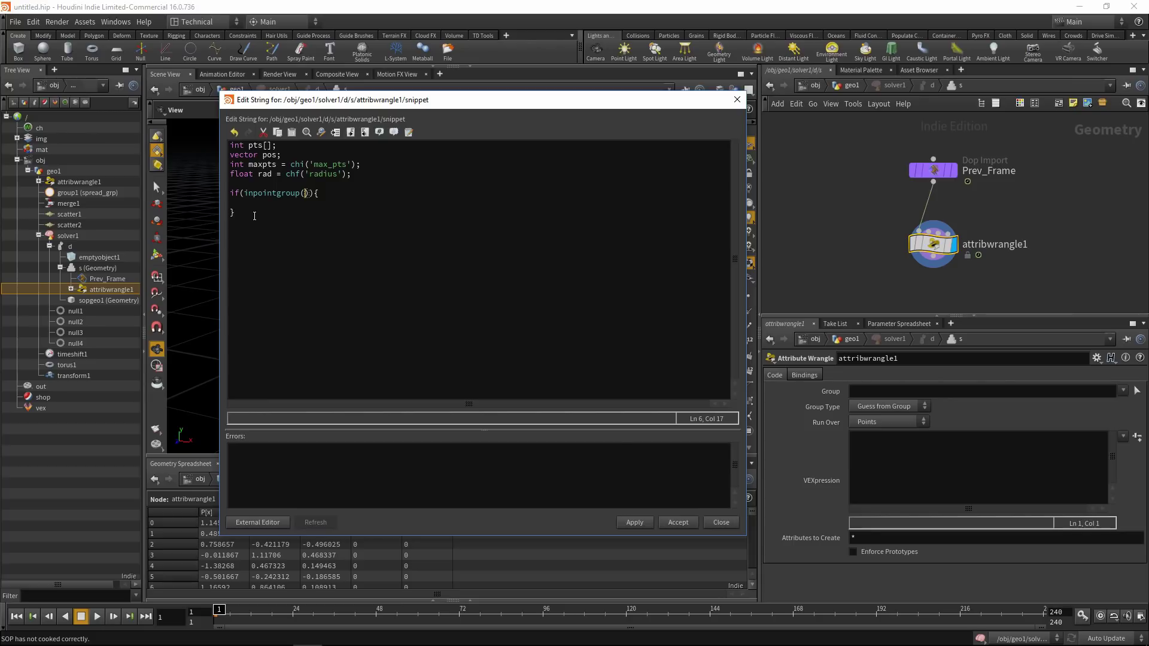
text(0,)
text( 'spread)
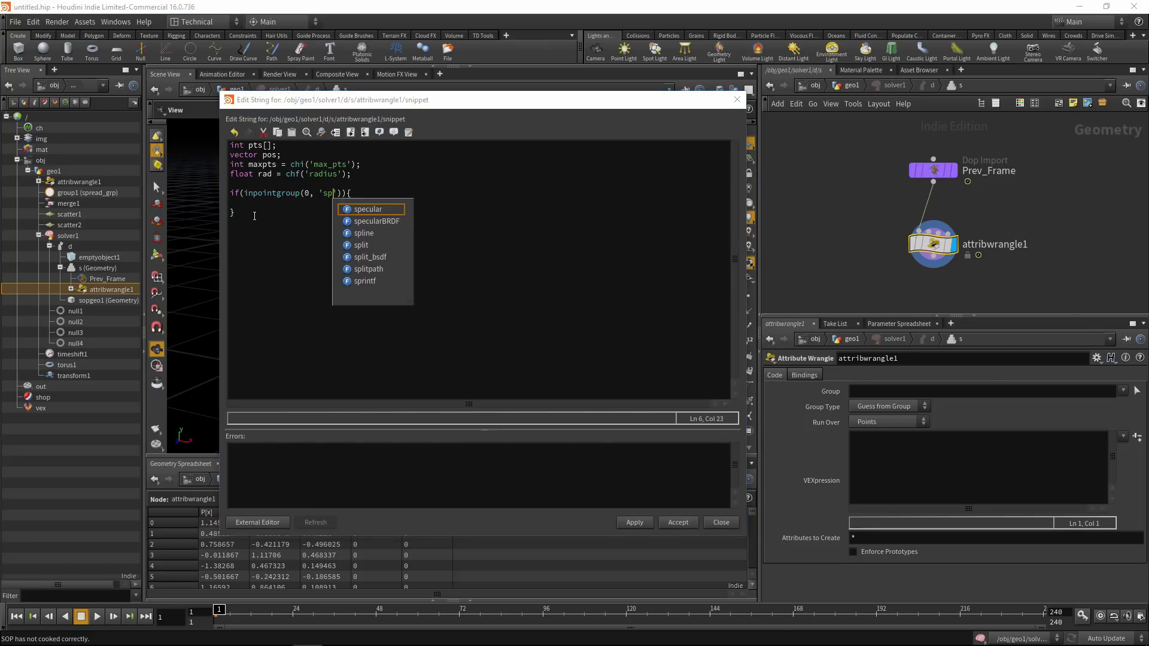
text(_grp)
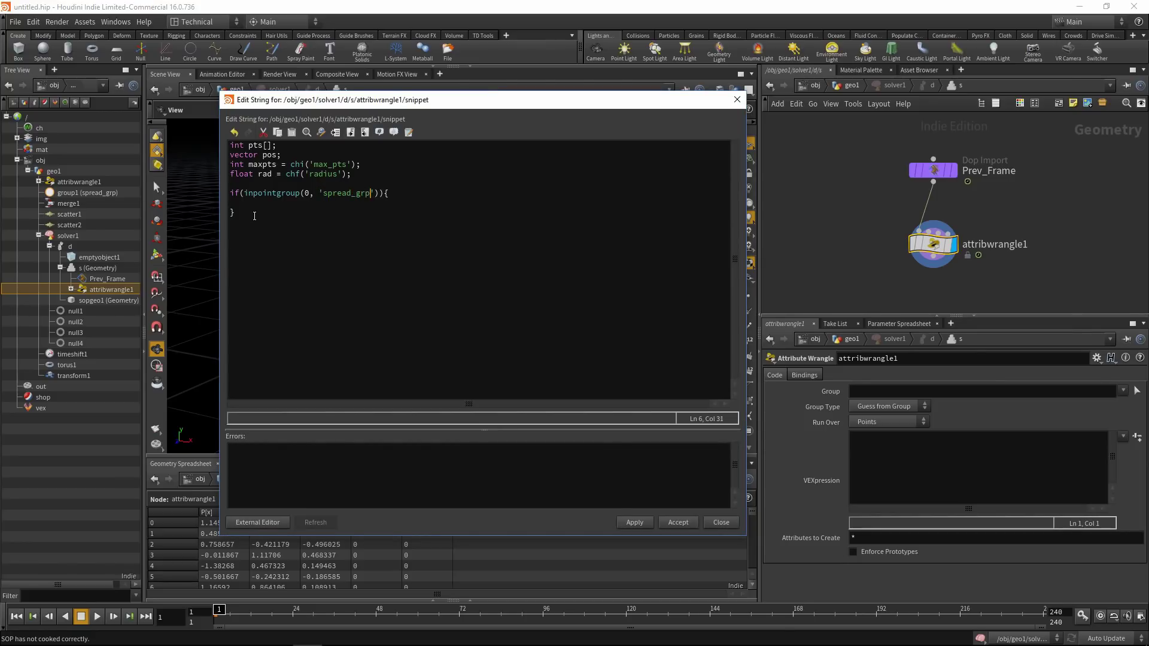
text(', @ptnum))
key(Down)
drag(247, 193, 419, 192)
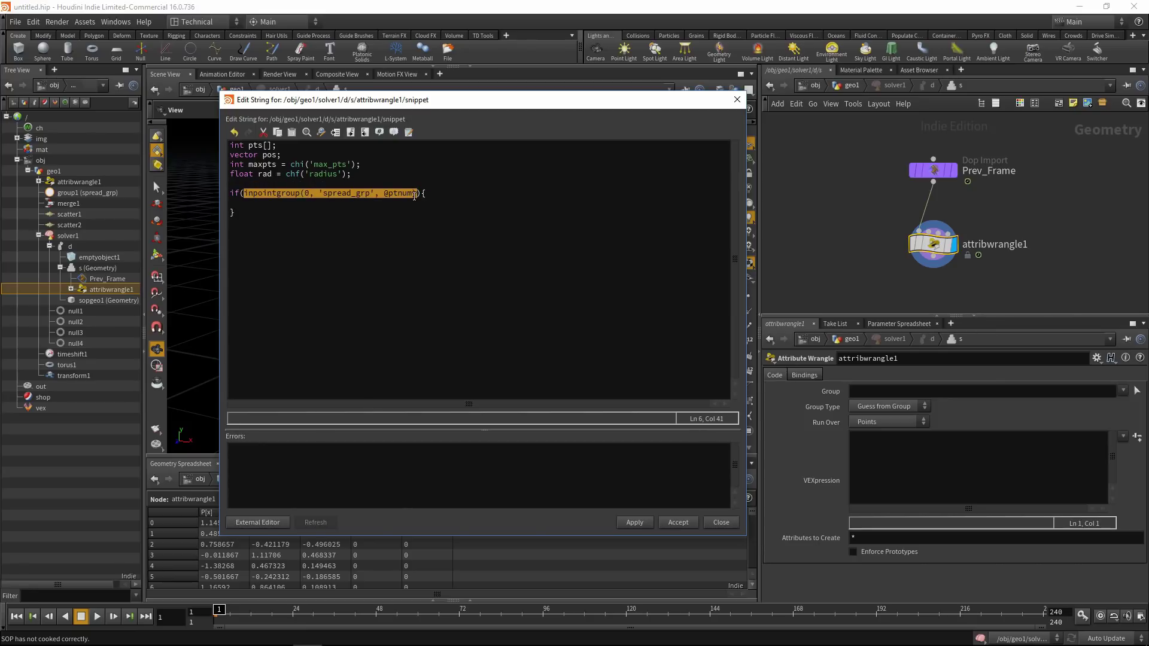
click(272, 207)
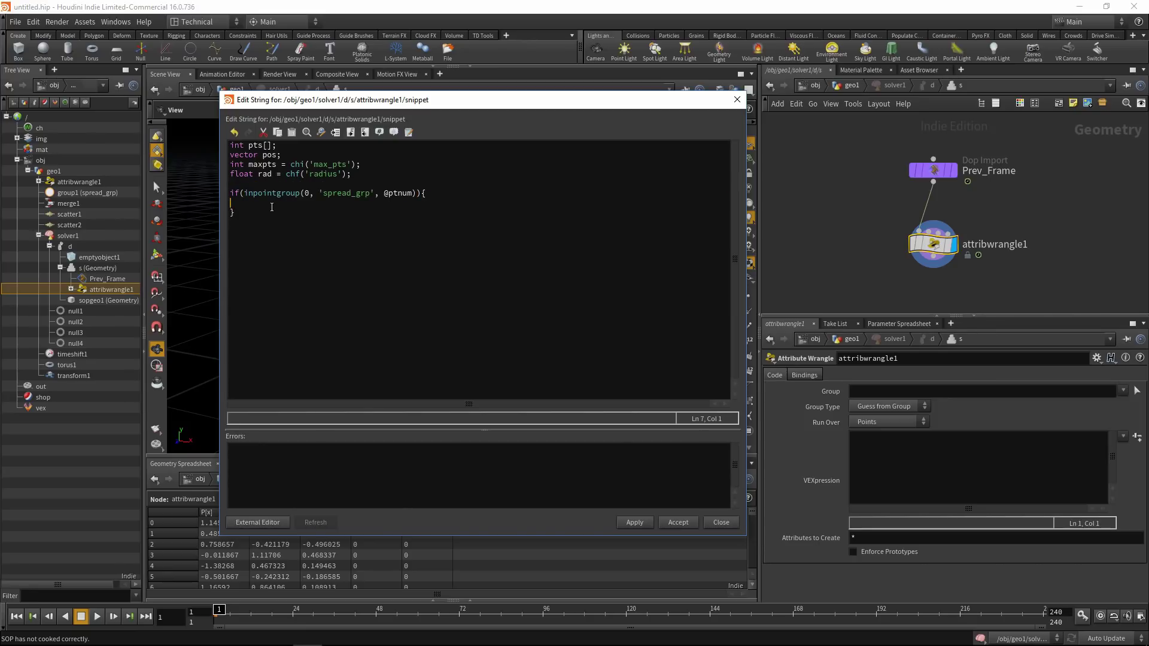
key(Return)
key(Return)
key(Up)
drag(244, 193, 418, 192)
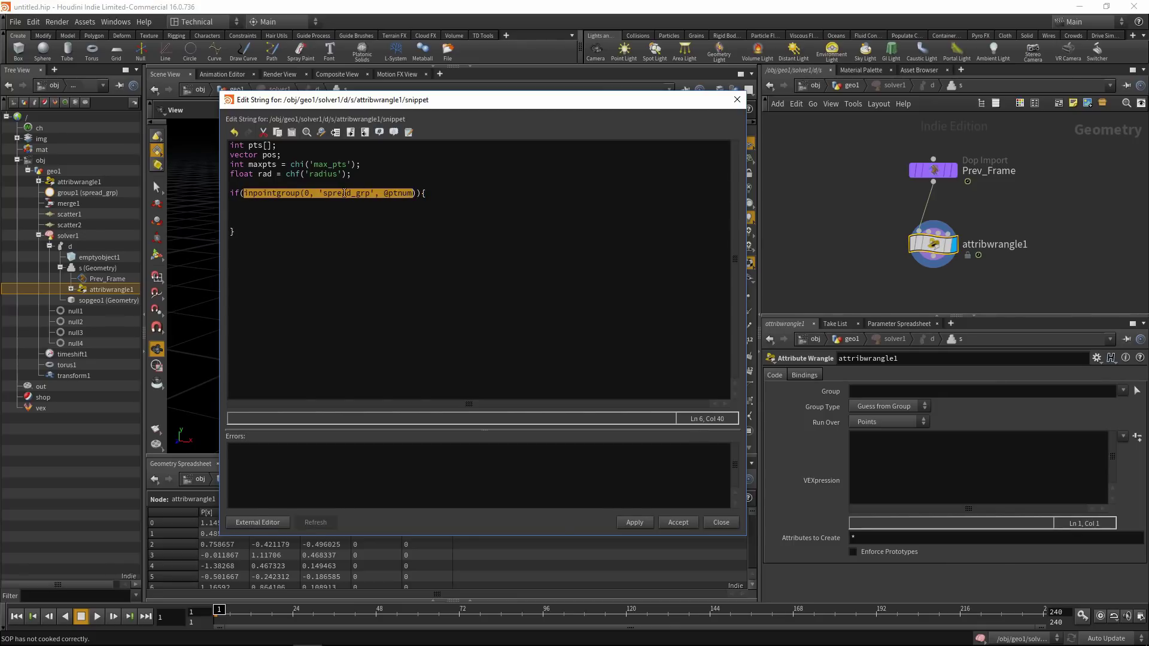
drag(318, 193, 413, 194)
click(381, 194)
drag(318, 193, 372, 193)
click(306, 213)
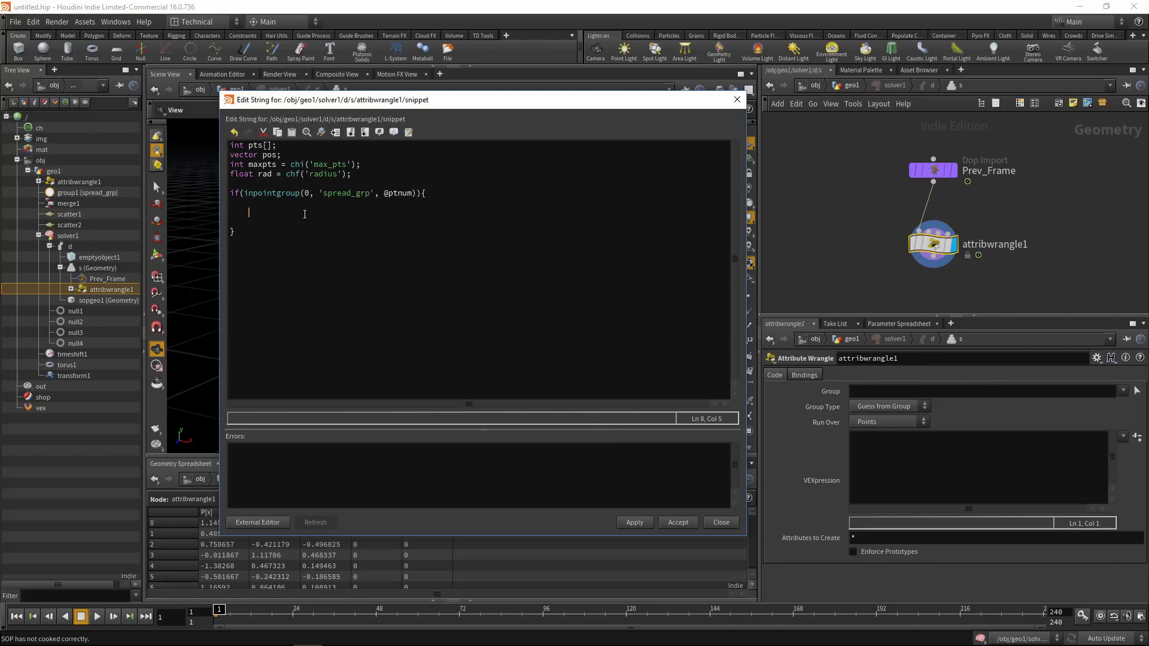
text(@spread = 1;)
key(Return)
text(pos = @P;)
key(Return)
Step: Write the line pts = nearpoints(0, pos, rad, maxpts); inside the if block, below pos = @P;
text(pts = nearpoints)
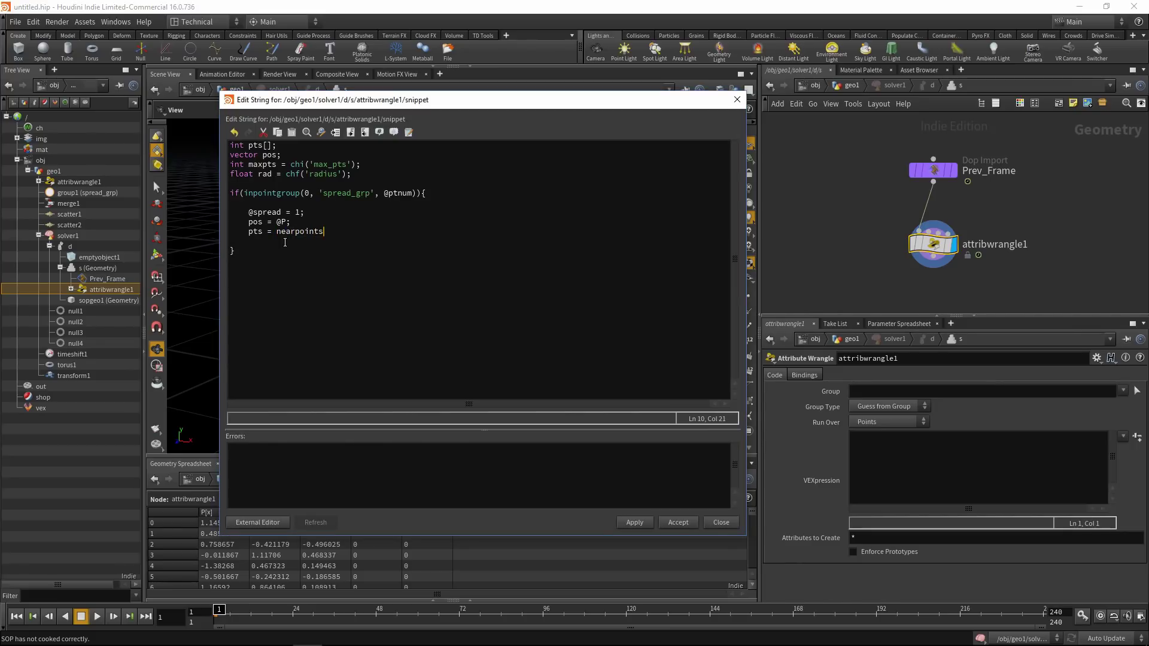
text(()
key(Right)
text(;)
key(Left)
key(Left)
text(0, pos, rad)
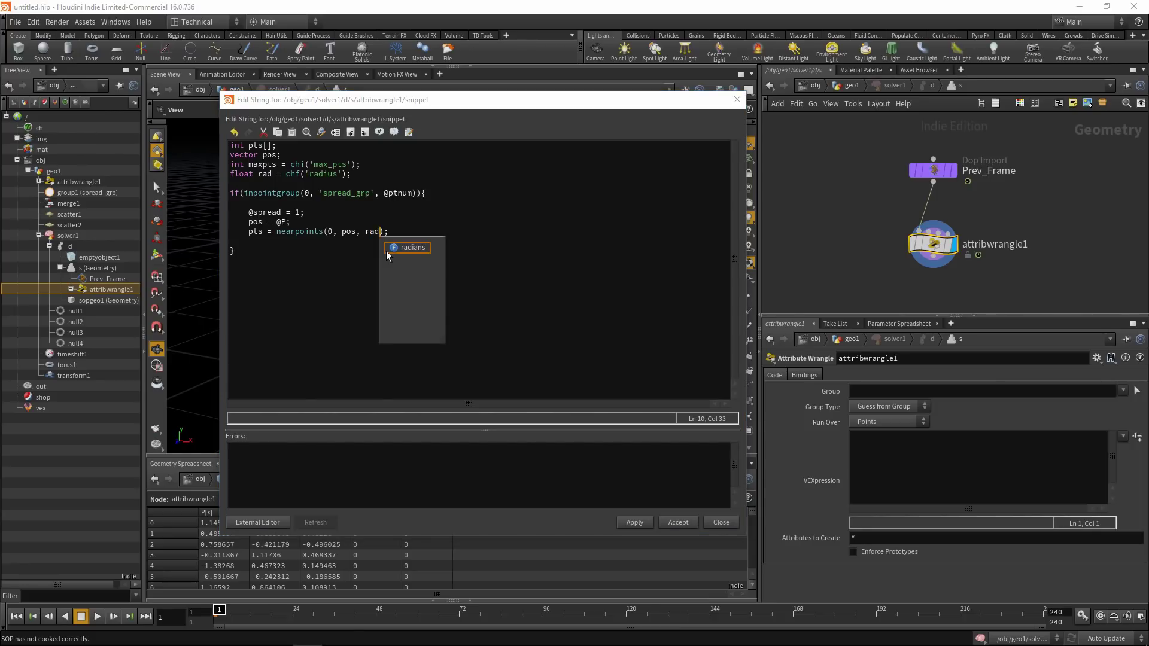
key(Escape)
text(, )
text(maxpt)
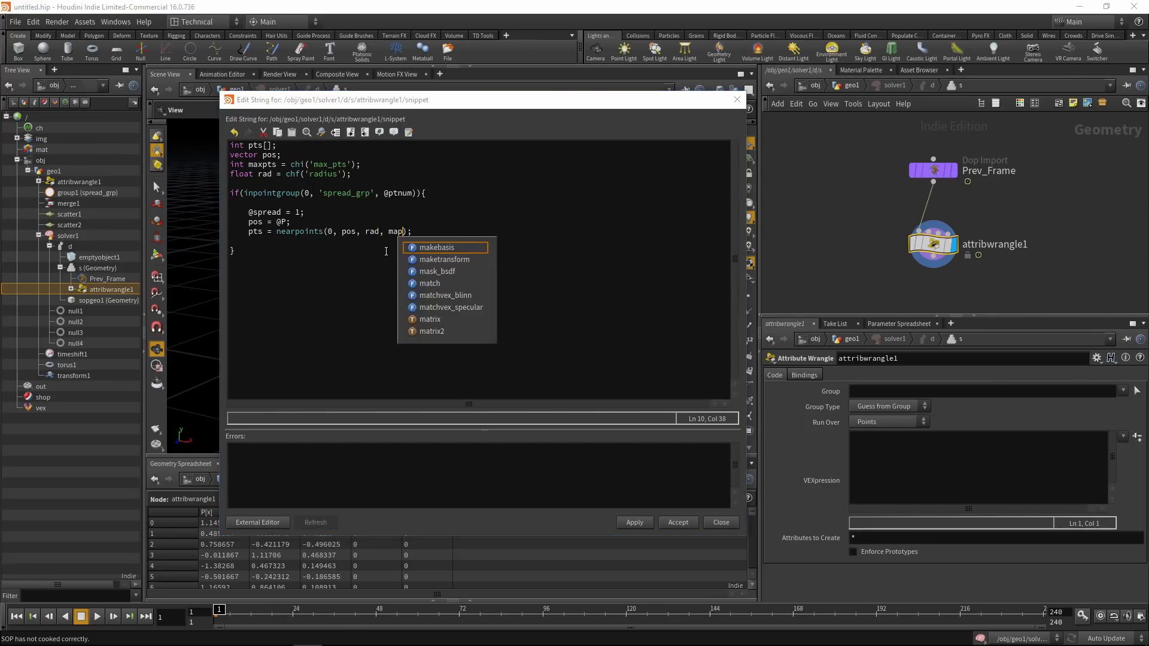
text(s)
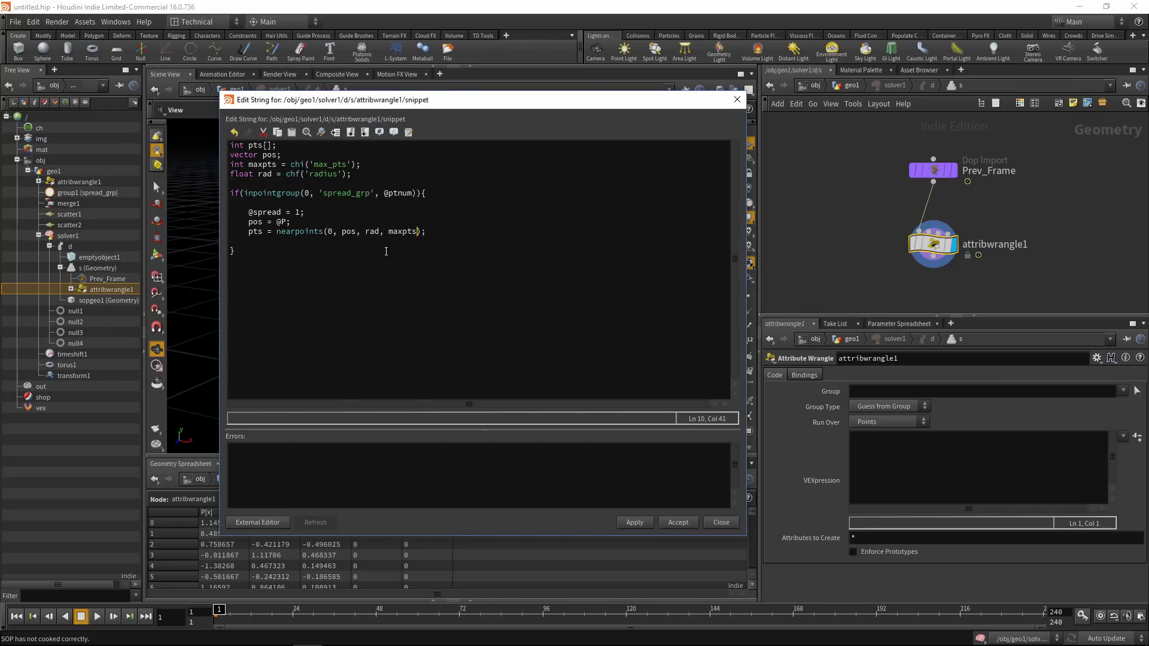
Step: Add a foreach(int pt; pts) loop with an empty multi-line body below the nearpoints line, inside the if block
key(Return)
key(Return)
text(foreach(){)
key(Return)
key(Return)
key(Right)
key(Right)
key(Right)
key(Right)
key(Right)
text(int pt; pts)
key(Down)
key(BackSpace)
key(Return)
Step: Write setpointgroup(0, 'spread_grp', pt, 1, 'set'); in the foreach body, and apply and accept the code
text(setpoint)
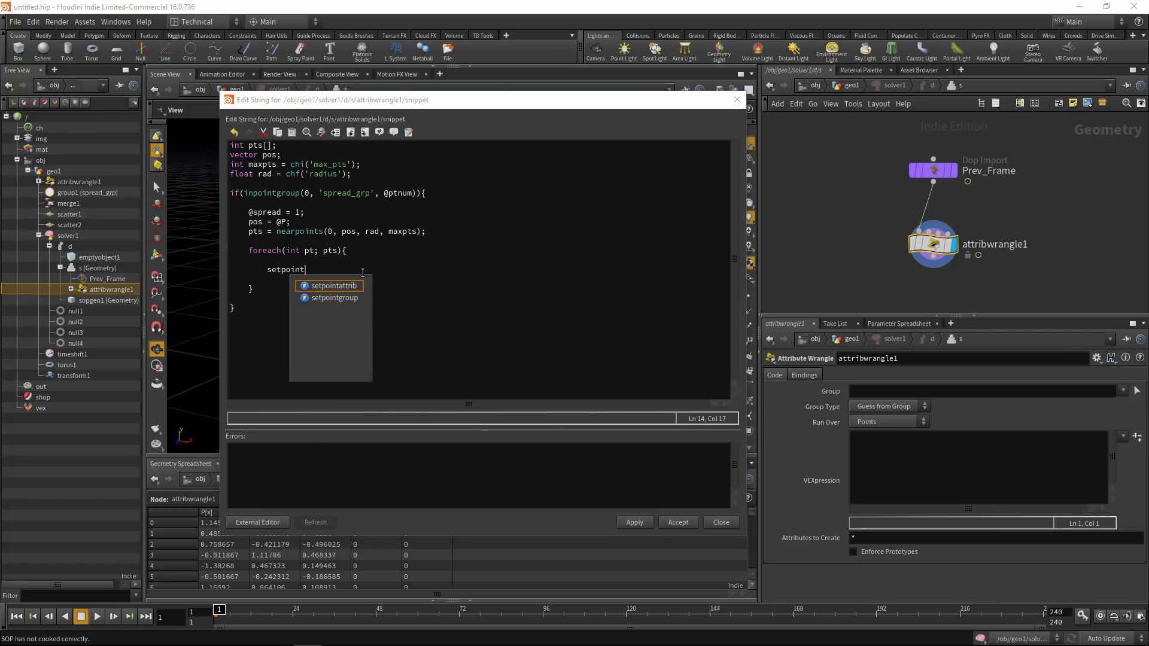
text(group()
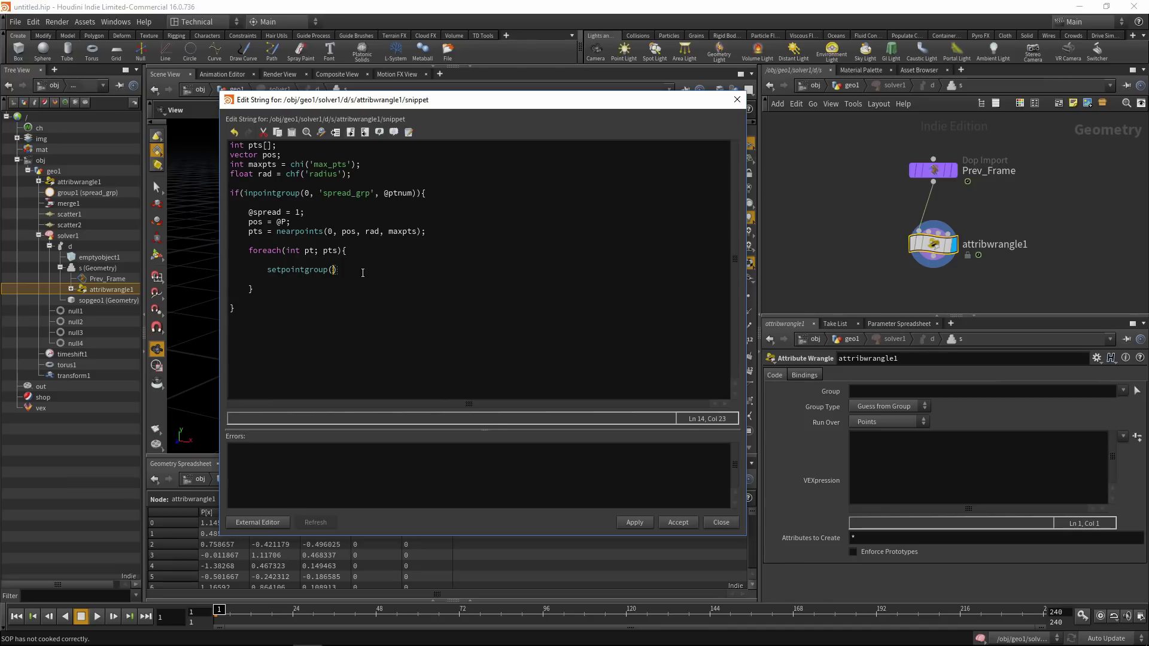
text(0, 'spread_grp', pt, 1, 'set'))
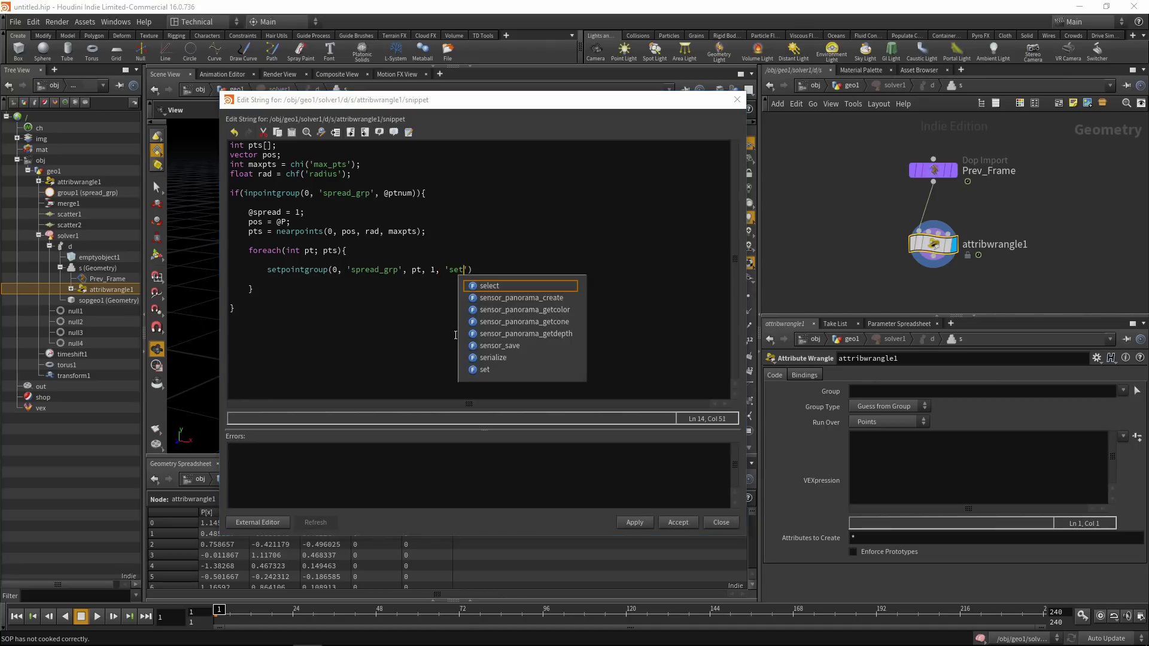
text(;)
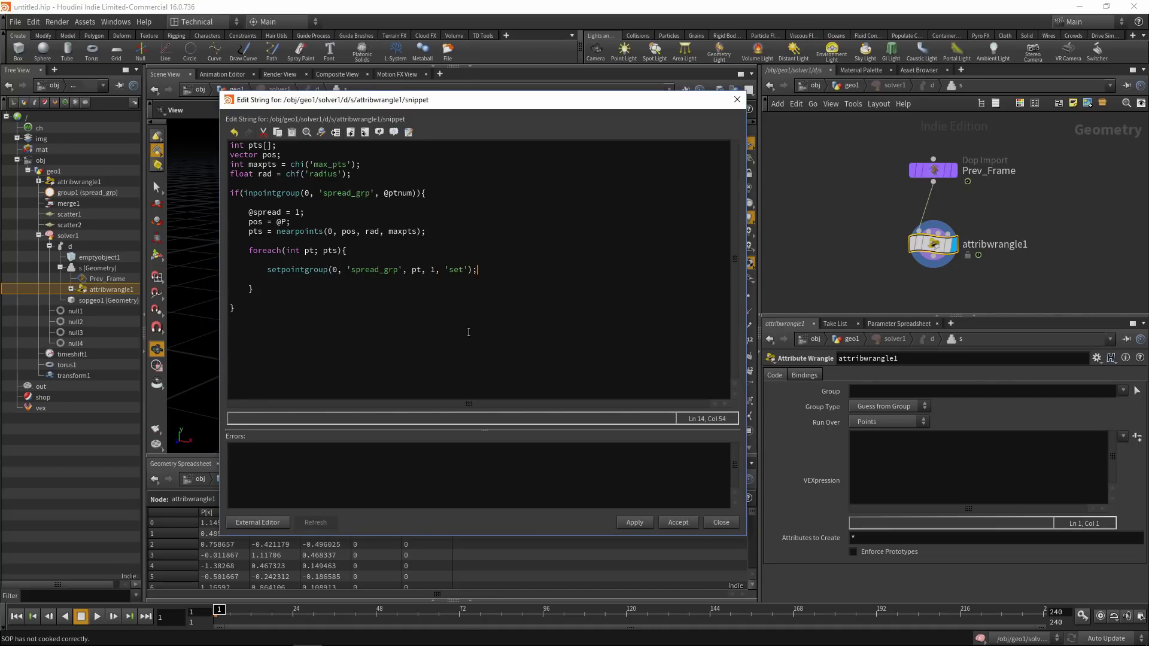
click(635, 523)
click(679, 523)
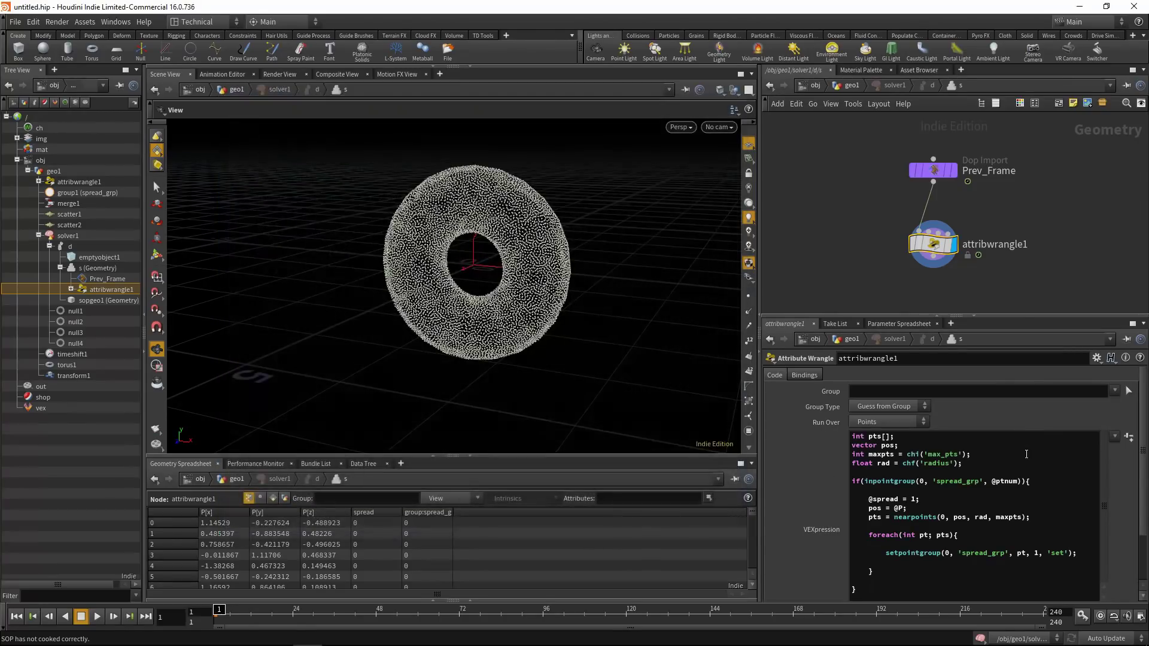
Step: Create the spare parameters for the channel calls in the wrangle's VEXpression
scroll(1122, 457, down, 4)
scroll(1123, 457, up, 4)
scroll(1122, 453, down, 4)
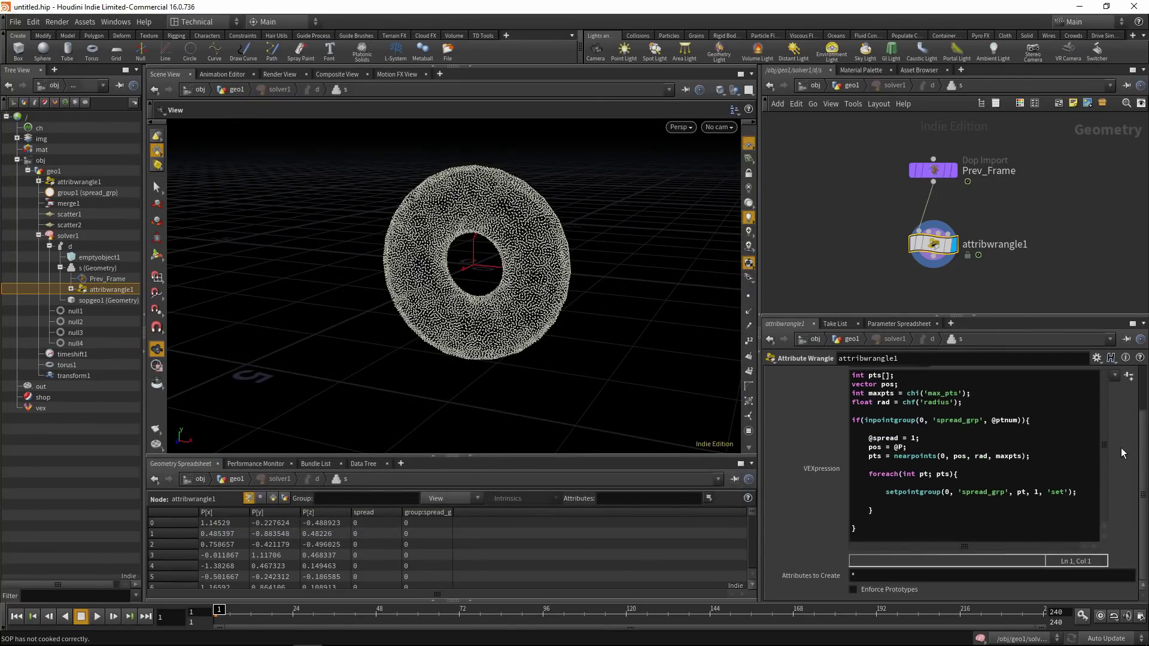
scroll(1122, 447, up, 1)
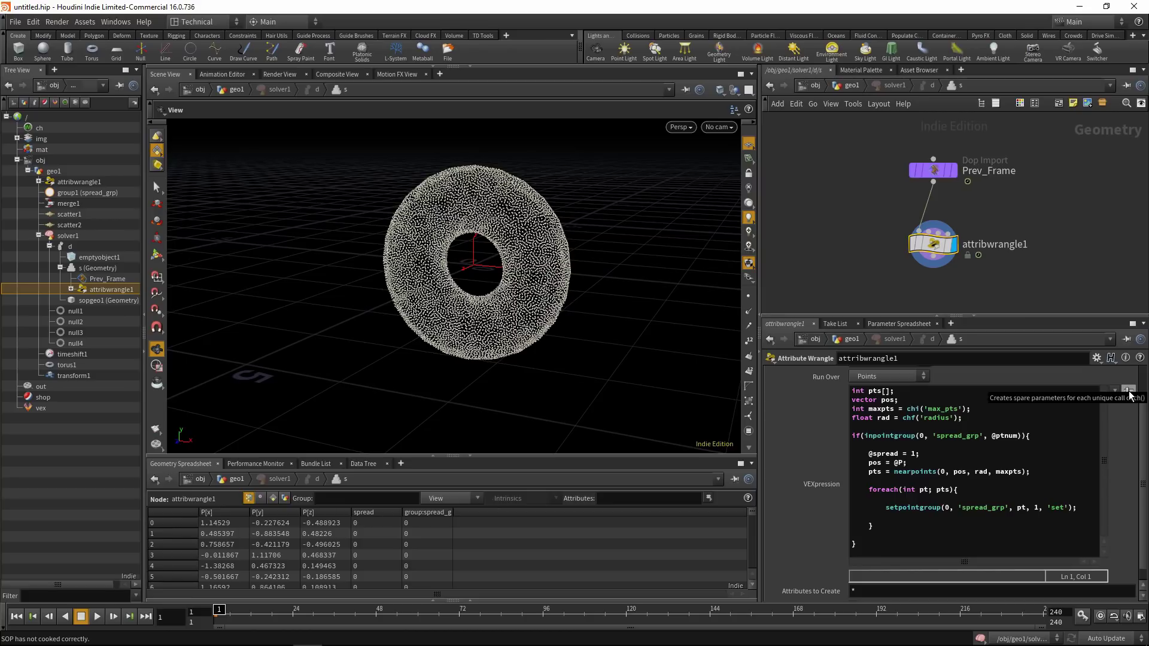
click(1128, 391)
scroll(1118, 425, down, 2)
Step: Set the wrangle's Radius to 0.1 and Max Pts to 5
click(862, 578)
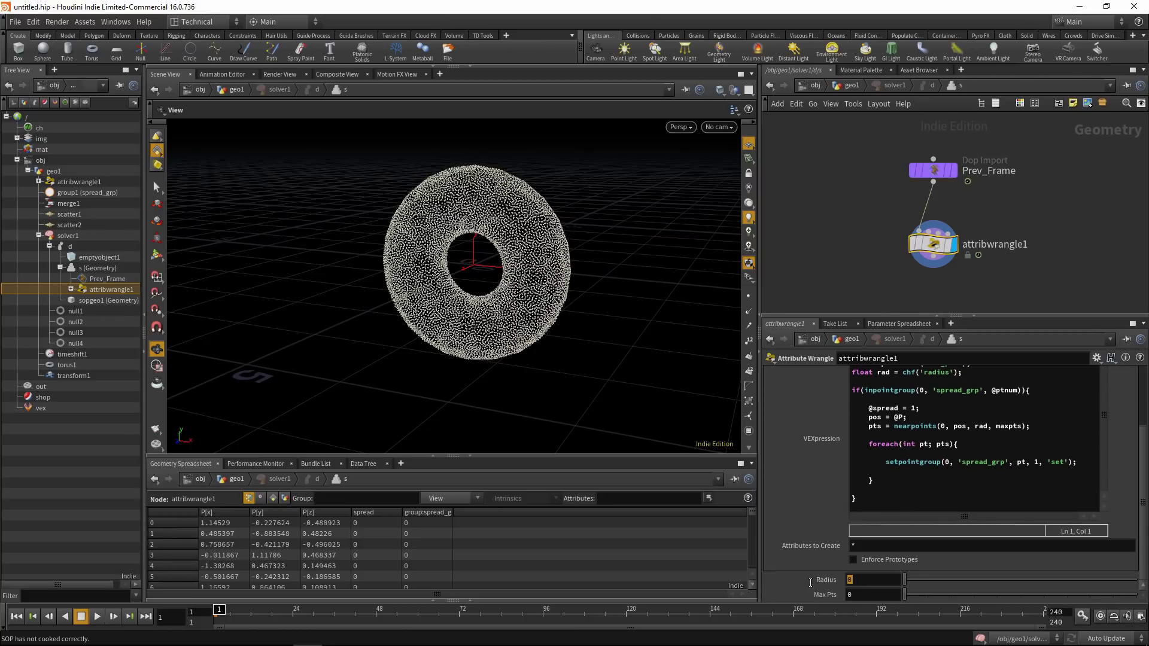
text(0.1)
key(Return)
drag(890, 593, 752, 591)
text(5)
key(Return)
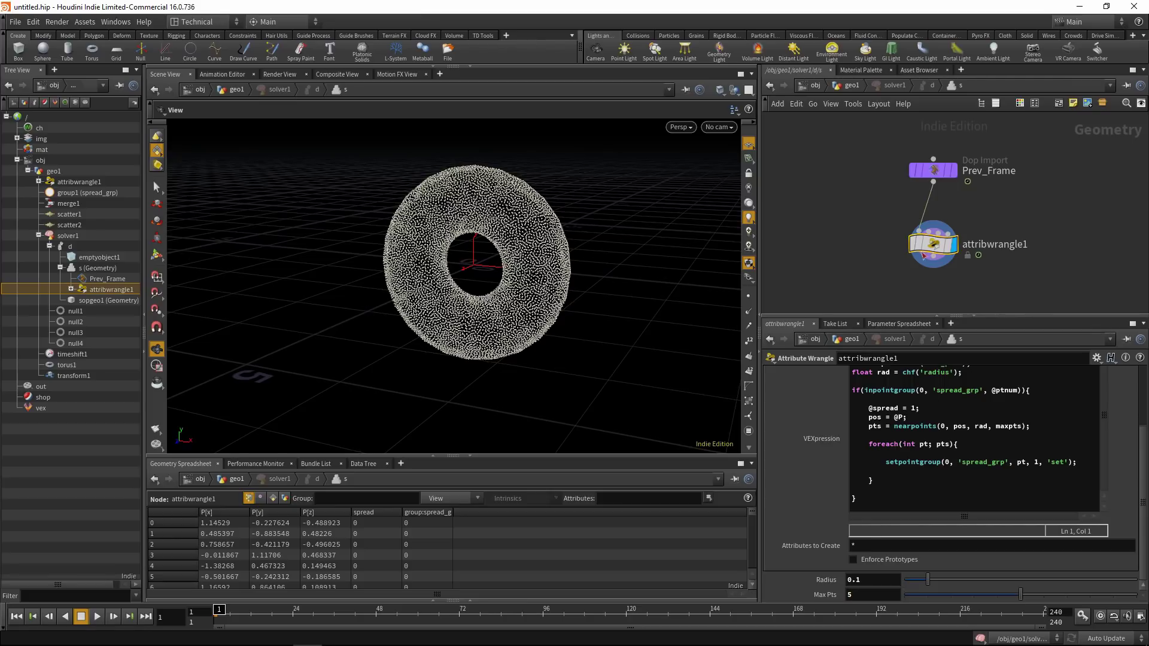
Step: Return to the geo1 network, add a Color node below solver1 and wire solver1's output into it
drag(932, 246, 942, 237)
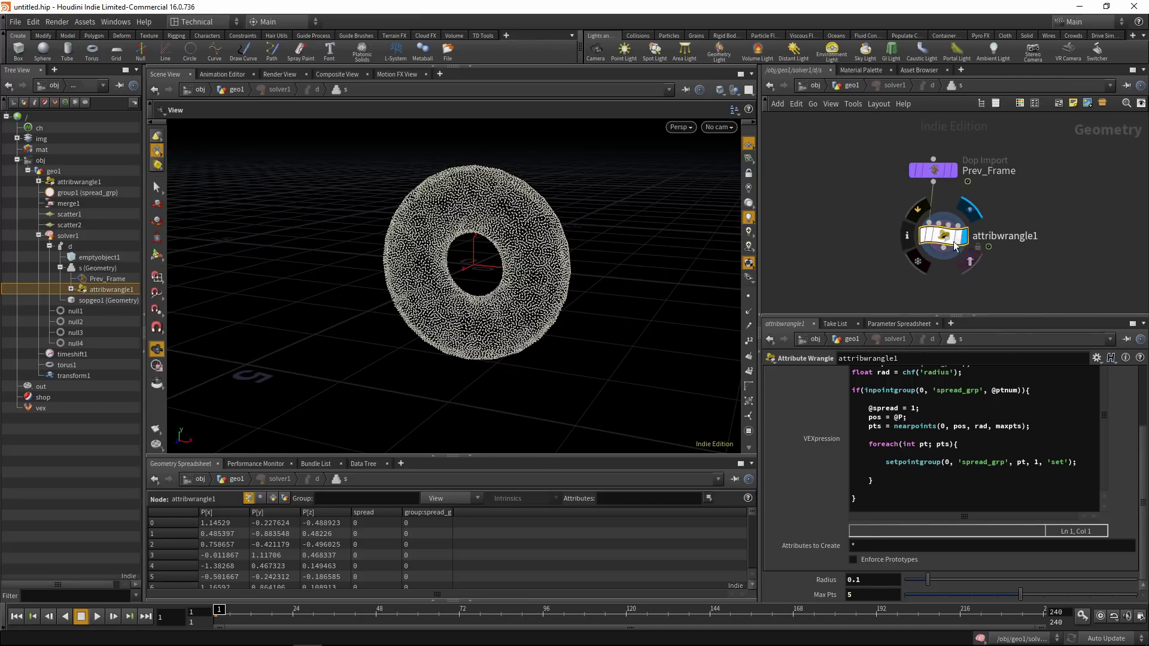
click(841, 88)
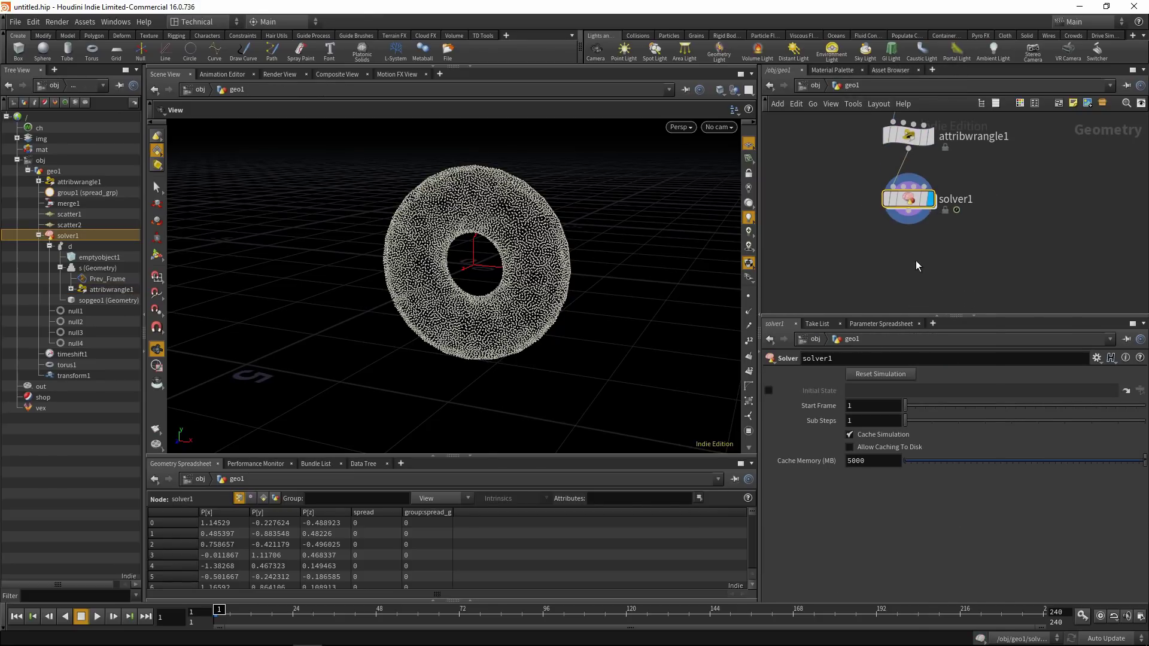
key(Tab)
text(color)
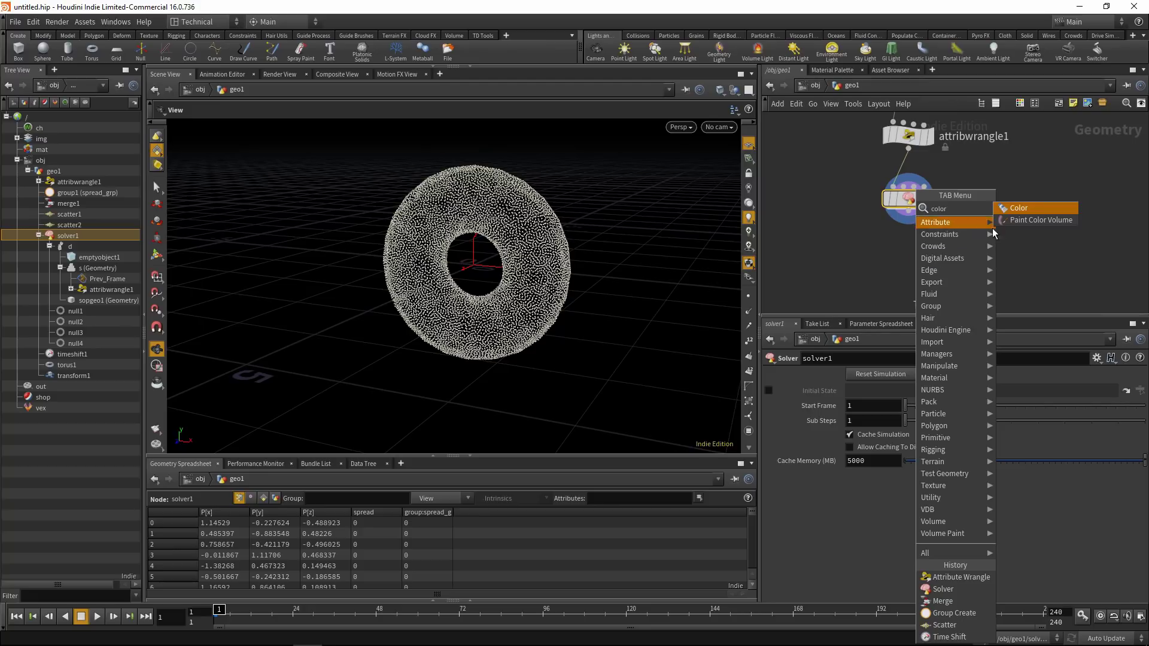
click(1019, 208)
click(924, 258)
click(909, 222)
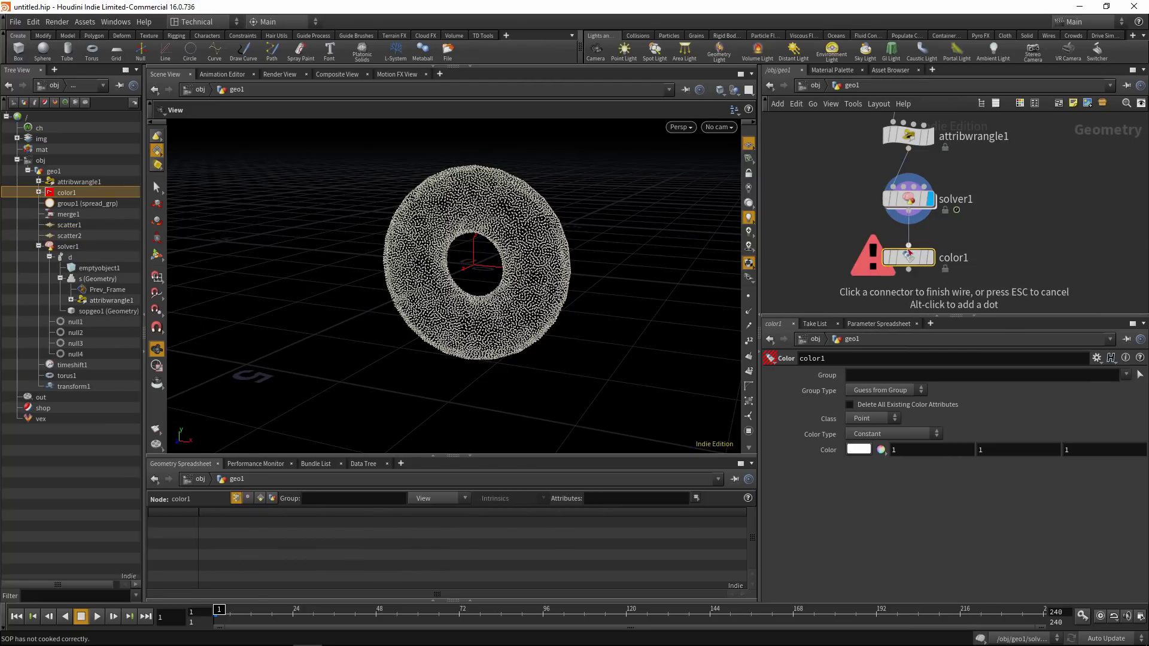
click(909, 246)
Step: Rename the Color node to vis
double_click(955, 258)
double_click(956, 260)
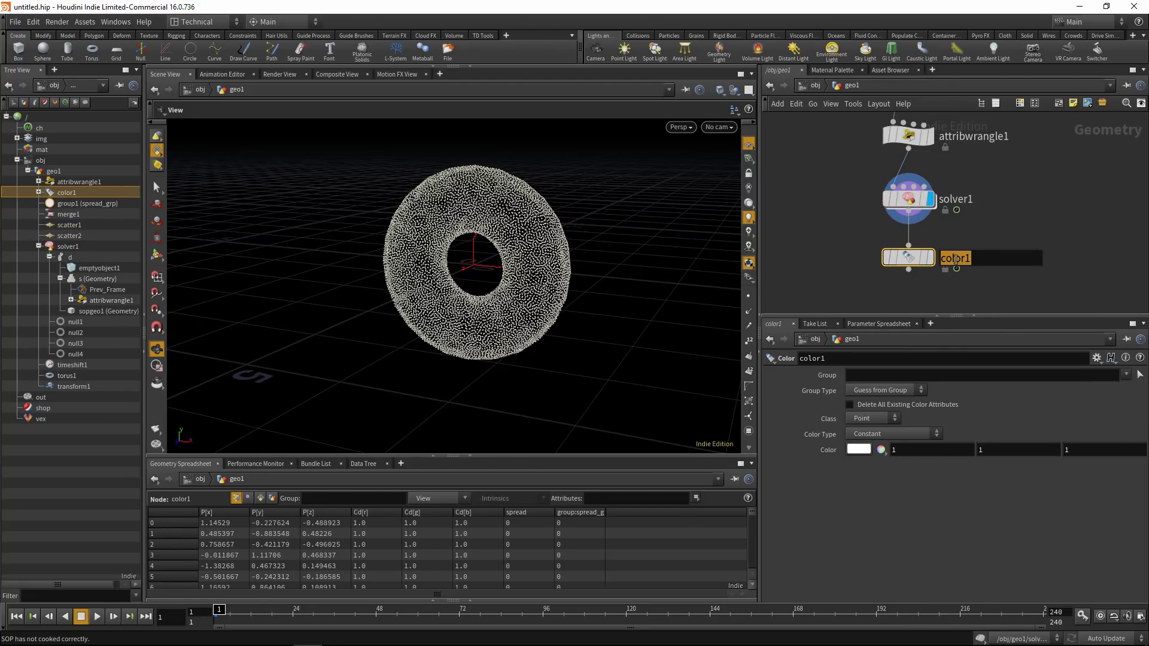
text(vis)
key(Return)
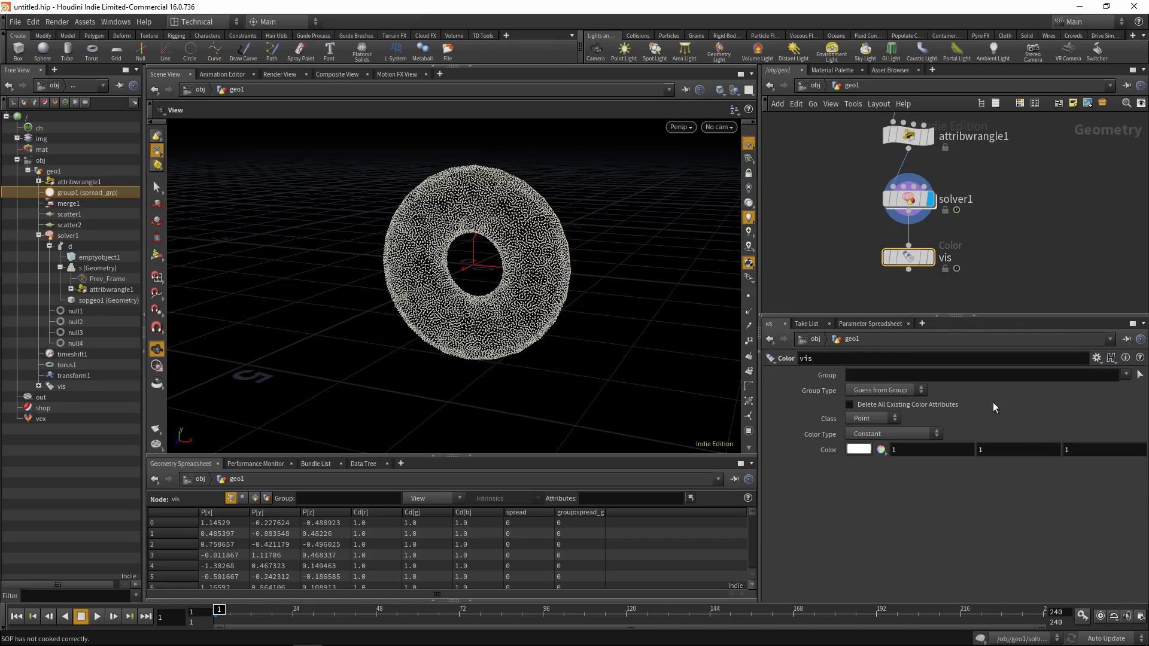
Step: Set the vis node's Group to spread_grp and turn on its display flag
click(1125, 375)
click(1107, 389)
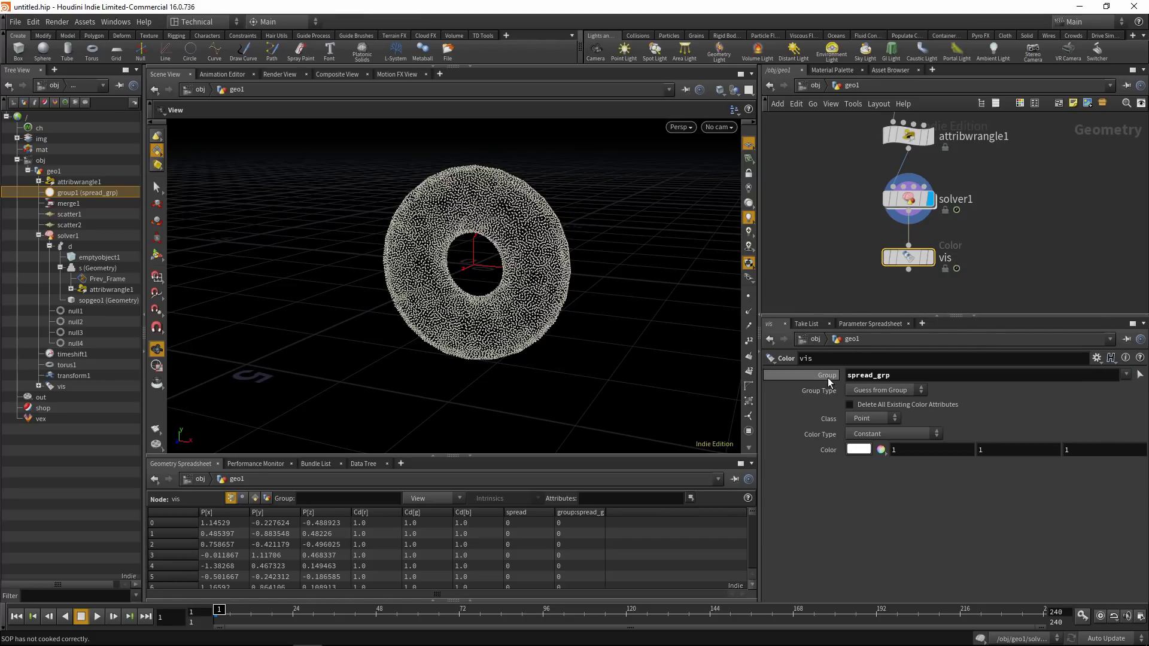
double_click(876, 376)
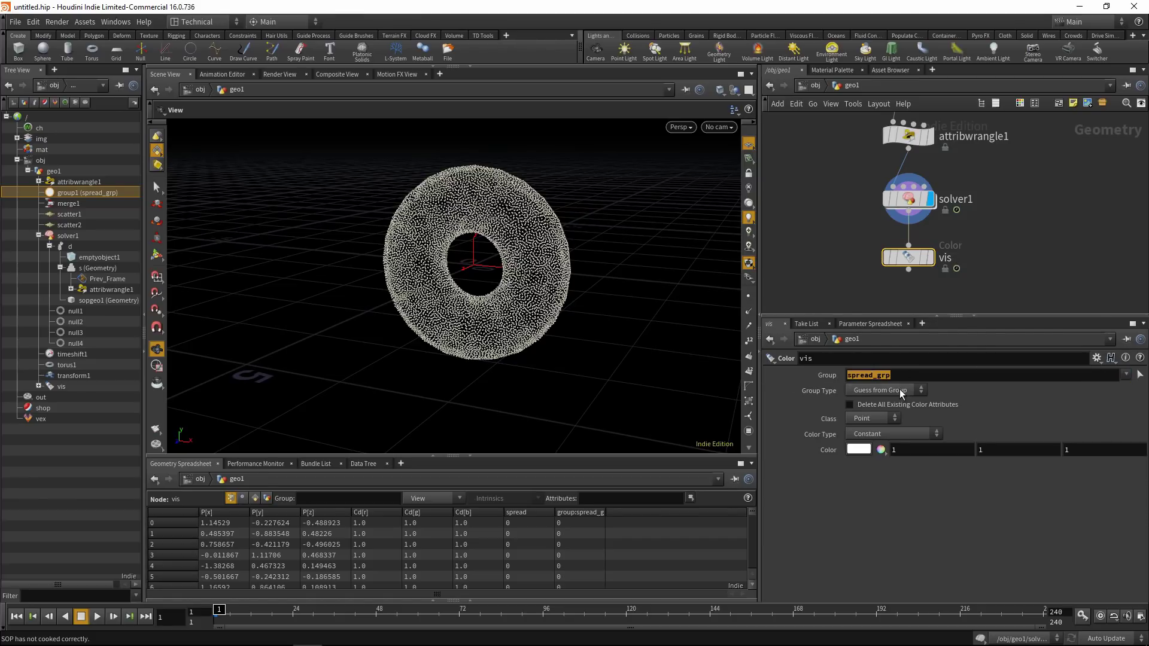
click(932, 257)
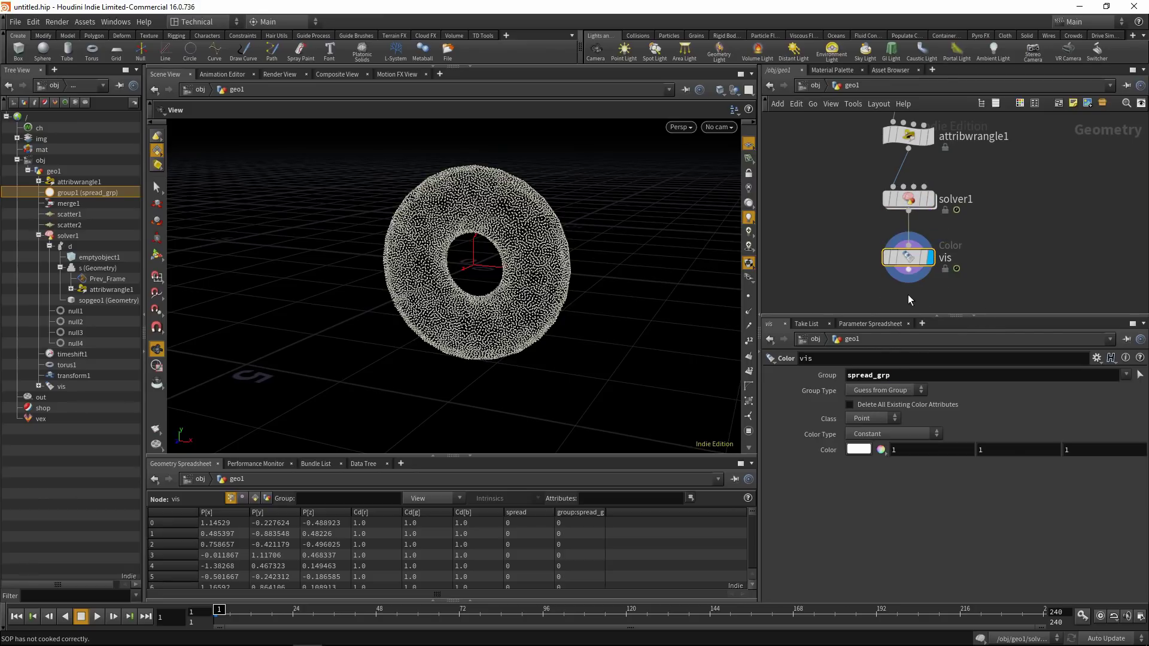
Step: Set the vis node's color to pink with RGB 1, 0, 0.19777 and close the color editor
click(857, 450)
drag(756, 418, 789, 422)
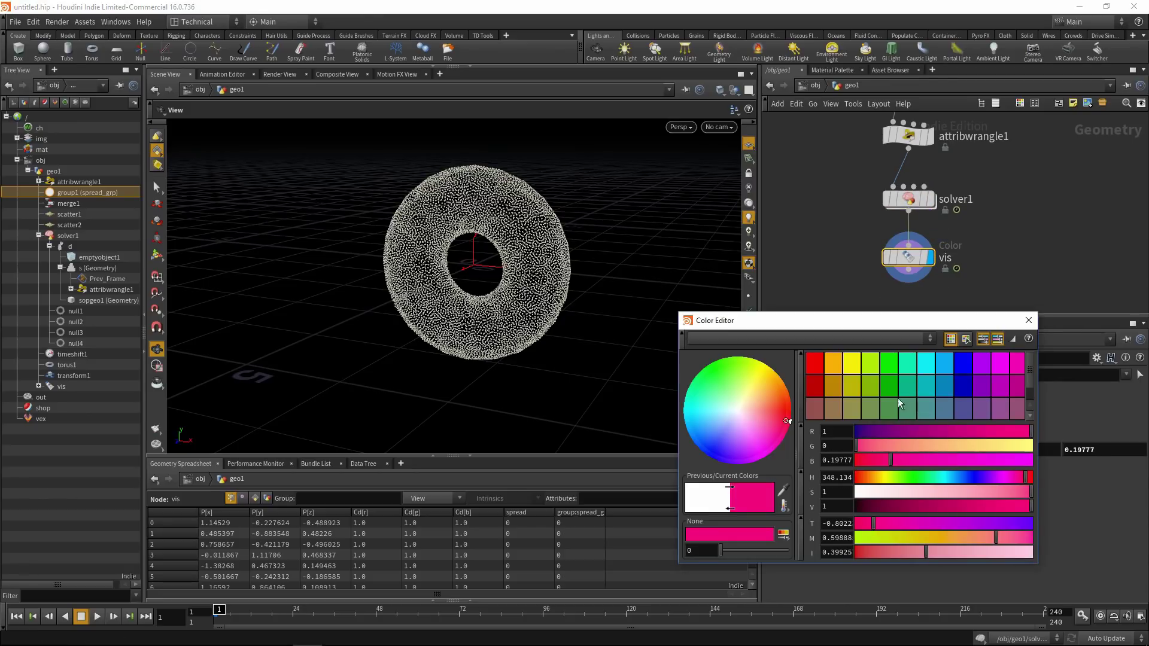
click(1028, 324)
Step: Scrub the timeline forward to preview the spread on the torus and return to frame 1
drag(546, 273, 530, 261)
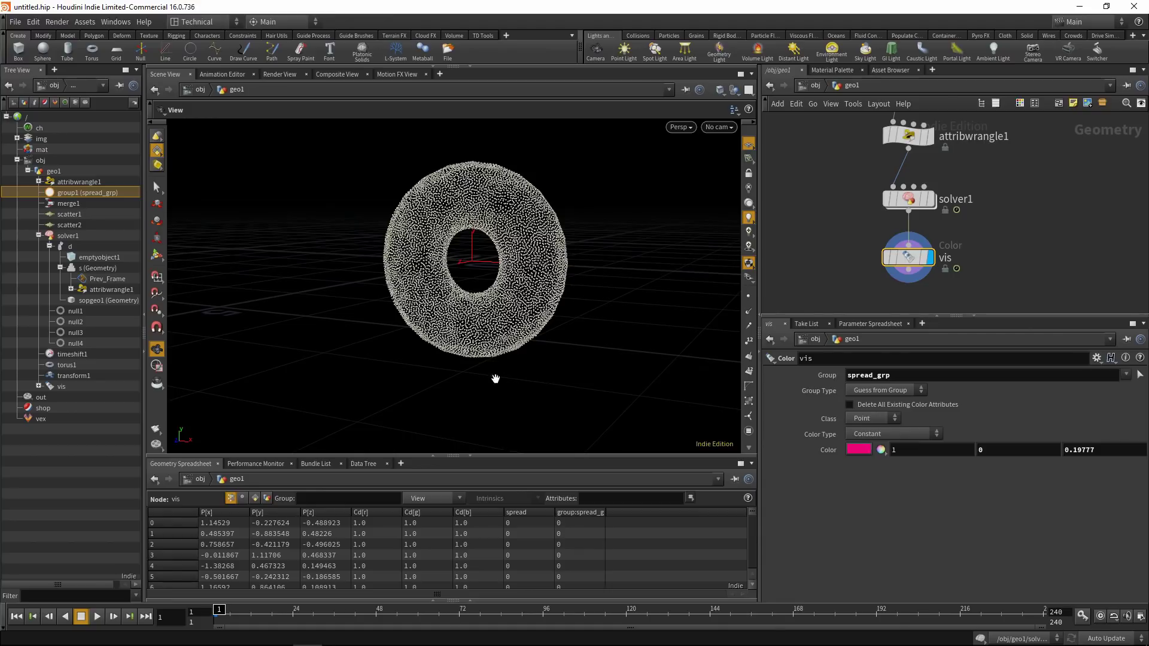
drag(220, 610, 337, 611)
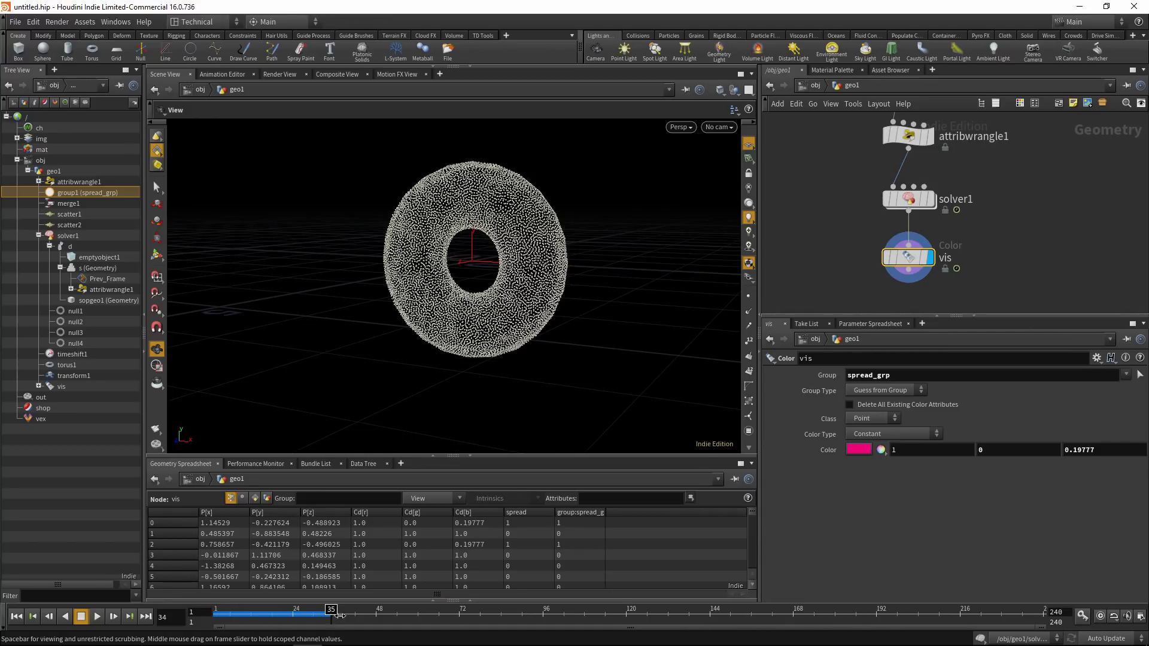
key(ctrl+Up)
middle_drag(839, 198, 842, 208)
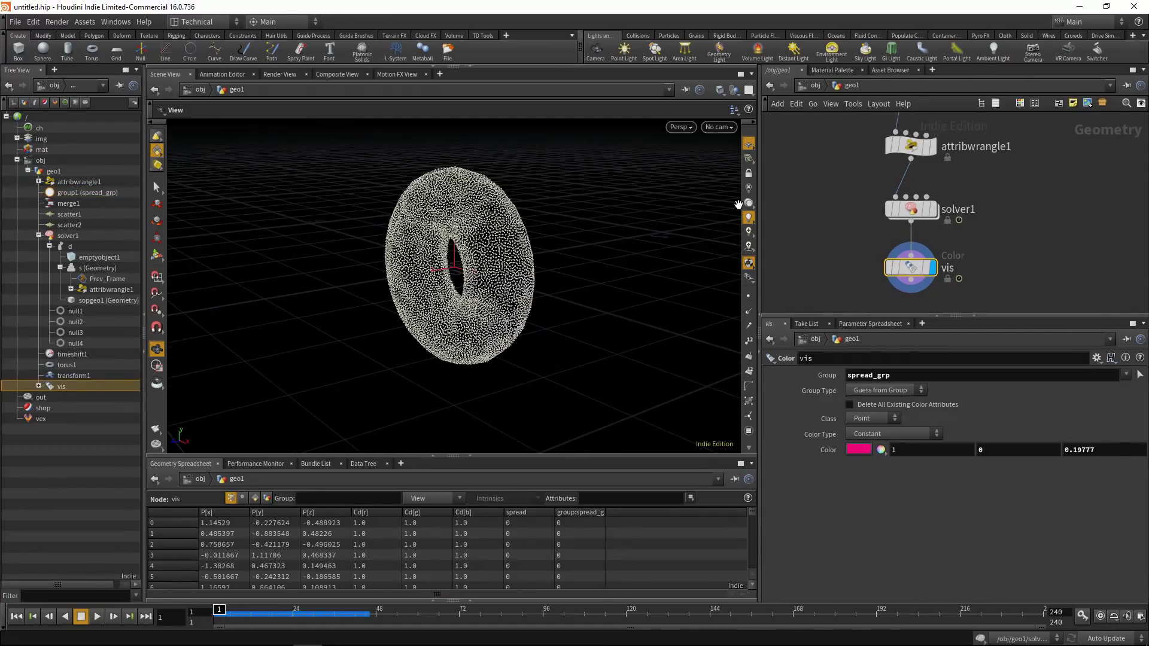
Step: Open a new Scene View pane tab and frame the torus in it
click(438, 75)
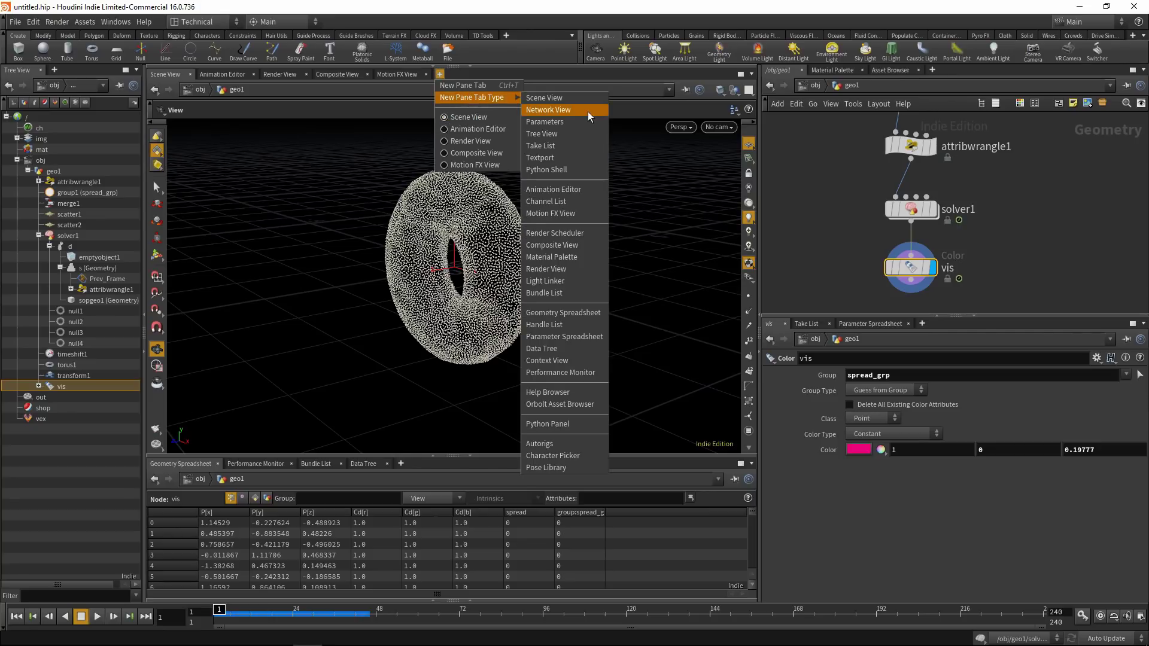
click(563, 100)
drag(506, 299, 508, 233)
right_drag(508, 233, 528, 252)
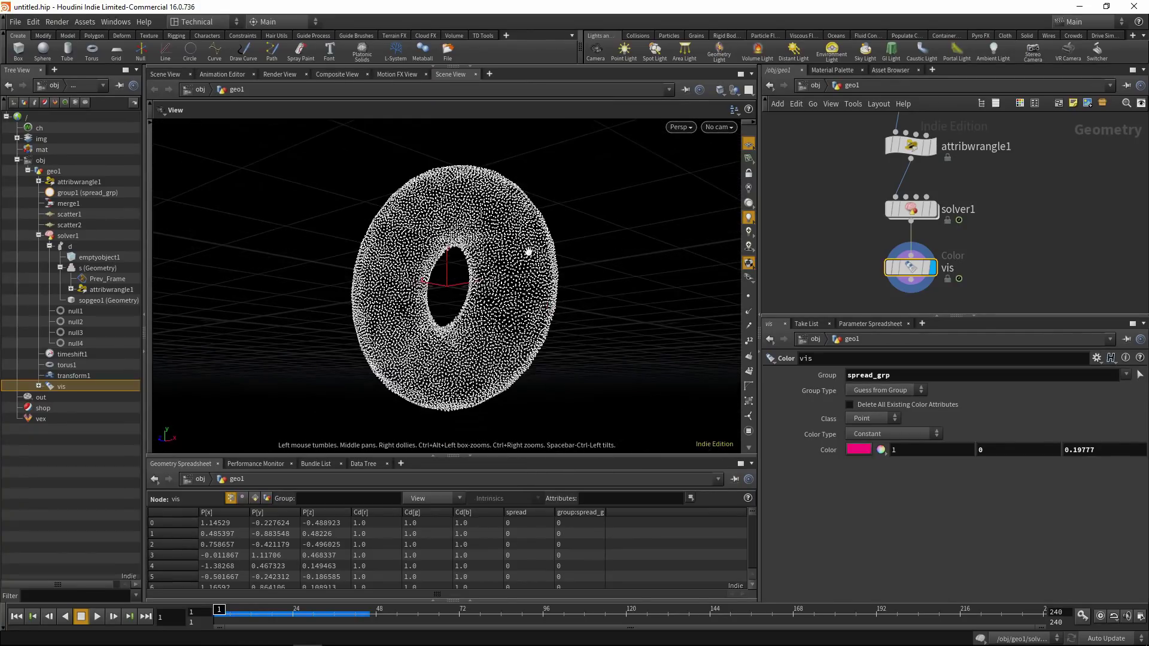
drag(528, 252, 508, 270)
Step: Scrub and play the simulation to examine the color spreading over the torus, stopping at frame 65
drag(221, 609, 156, 606)
drag(264, 609, 217, 600)
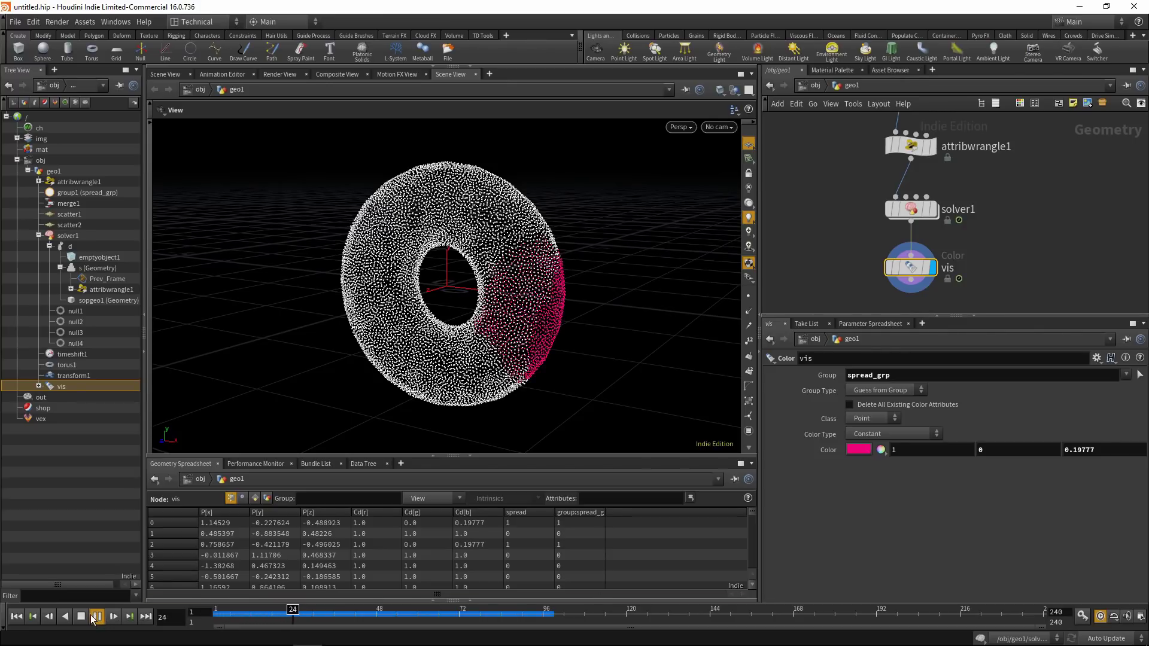
click(82, 618)
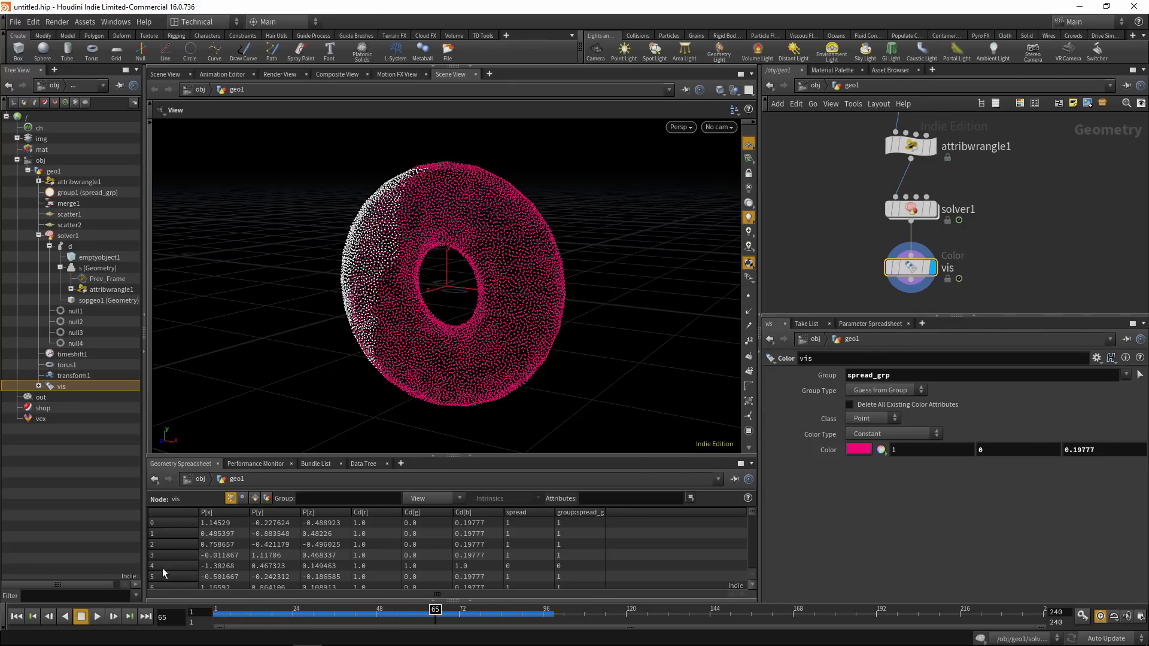
mouse_move(556, 279)
mouse_down()
mouse_move(523, 275)
mouse_move(592, 267)
mouse_move(547, 273)
mouse_up()
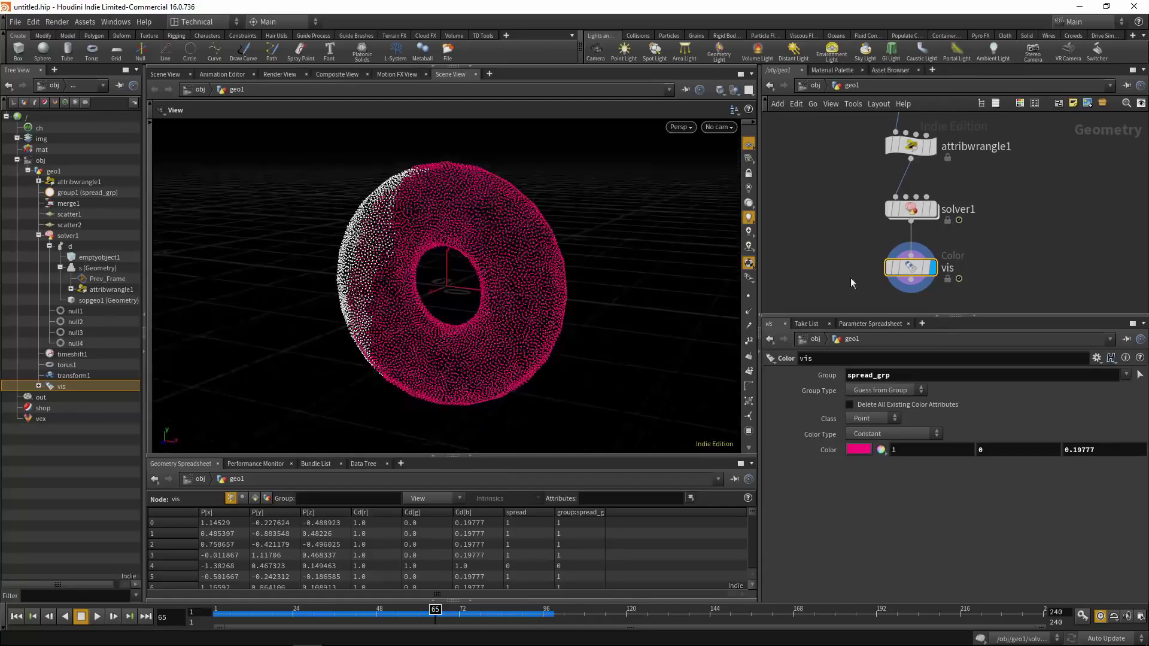
Step: Check the Radius and Max Pts parameters of the wrangle inside solver1 and return to the geo1 network
double_click(911, 208)
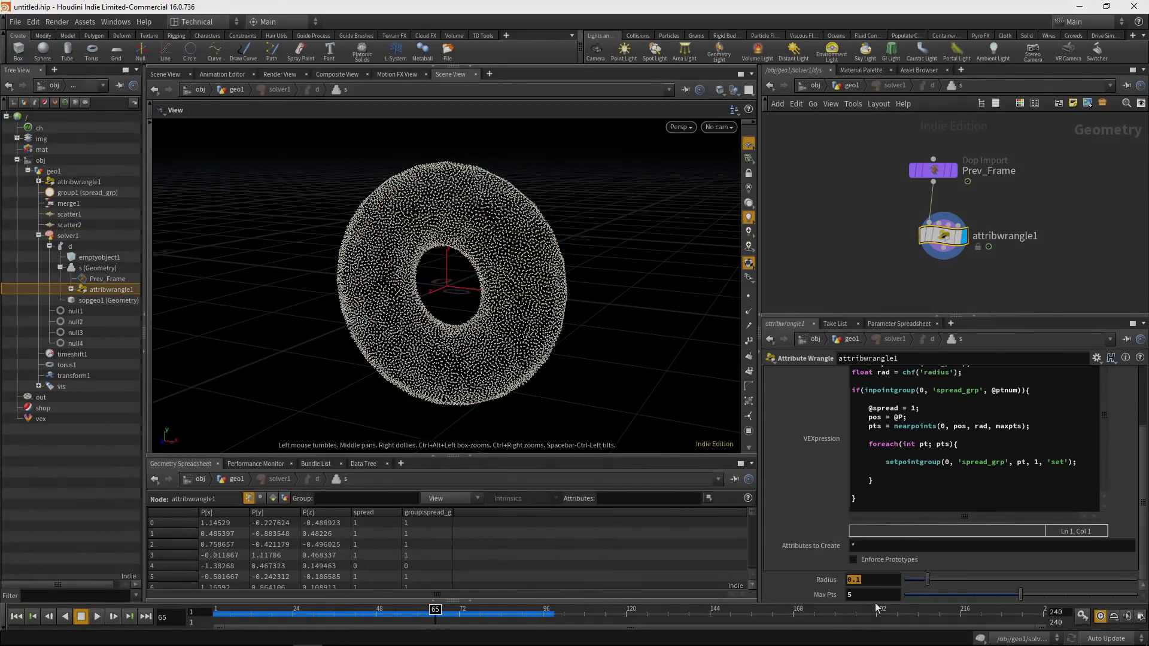
middle_drag(986, 222, 950, 254)
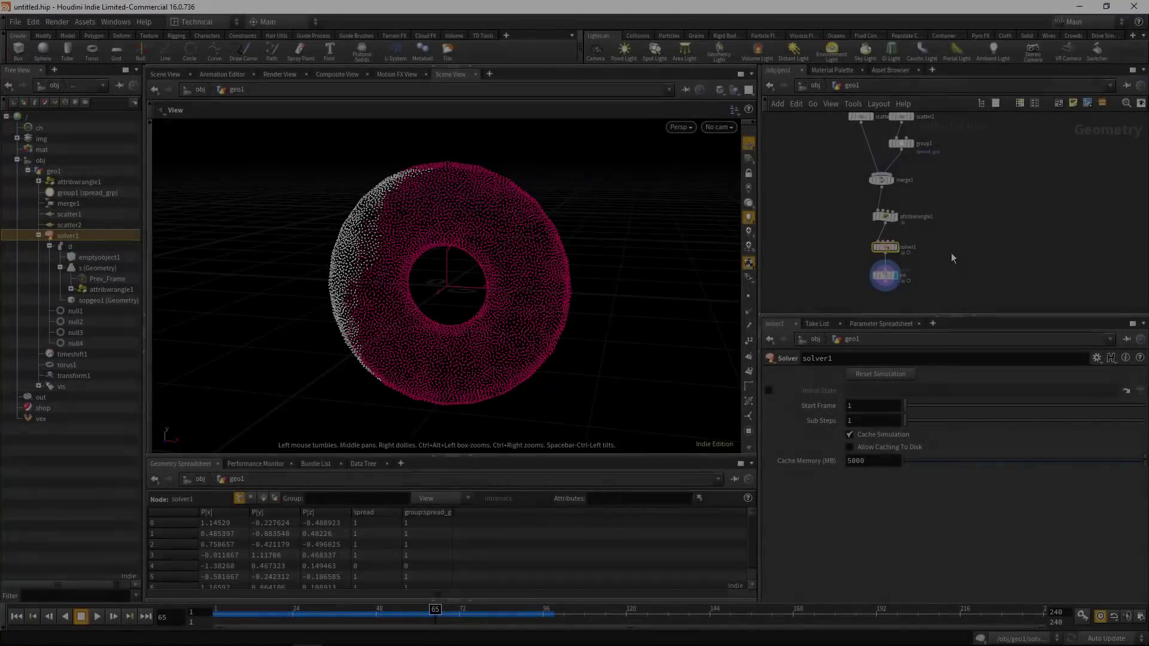
mouse_move(449, 264)
mouse_down()
mouse_move(523, 268)
mouse_move(434, 262)
mouse_move(427, 288)
mouse_move(436, 270)
mouse_up()
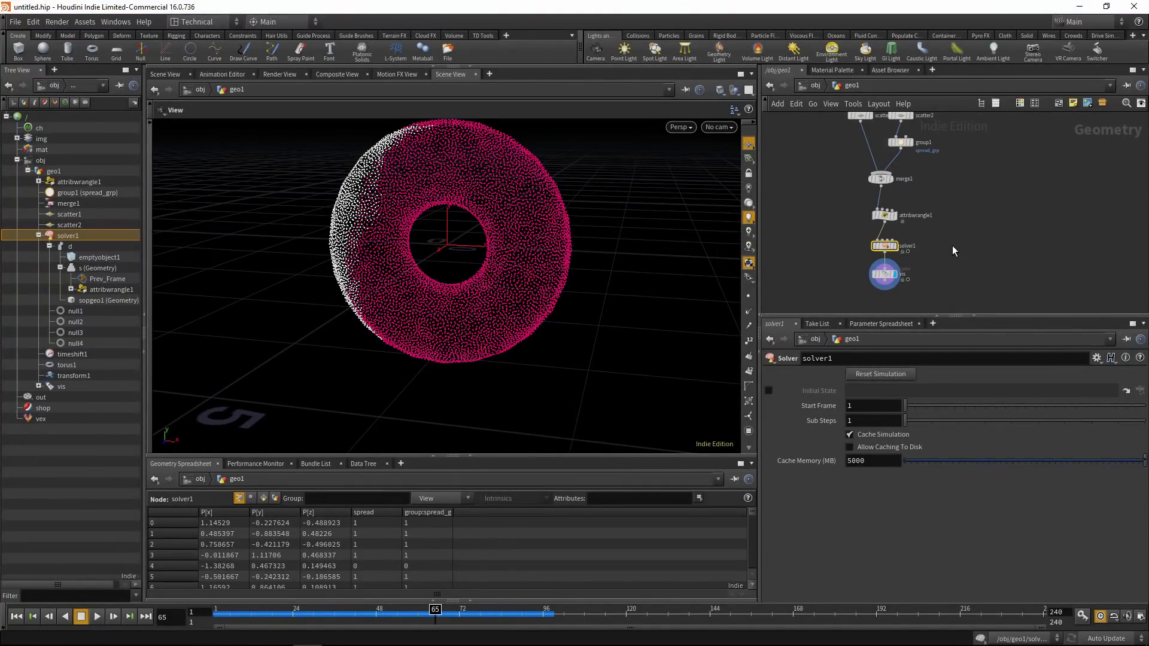
Step: Add a Point Deform node to the geo1 network beside the vis node
key(Tab)
text(point)
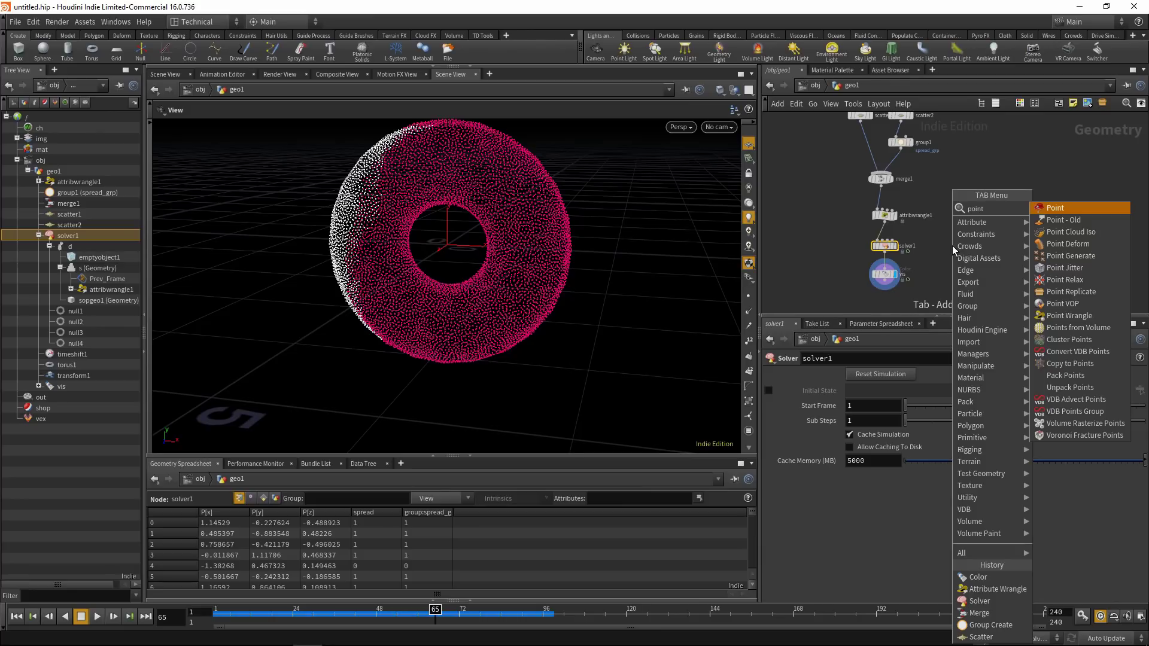
text( def)
key(Return)
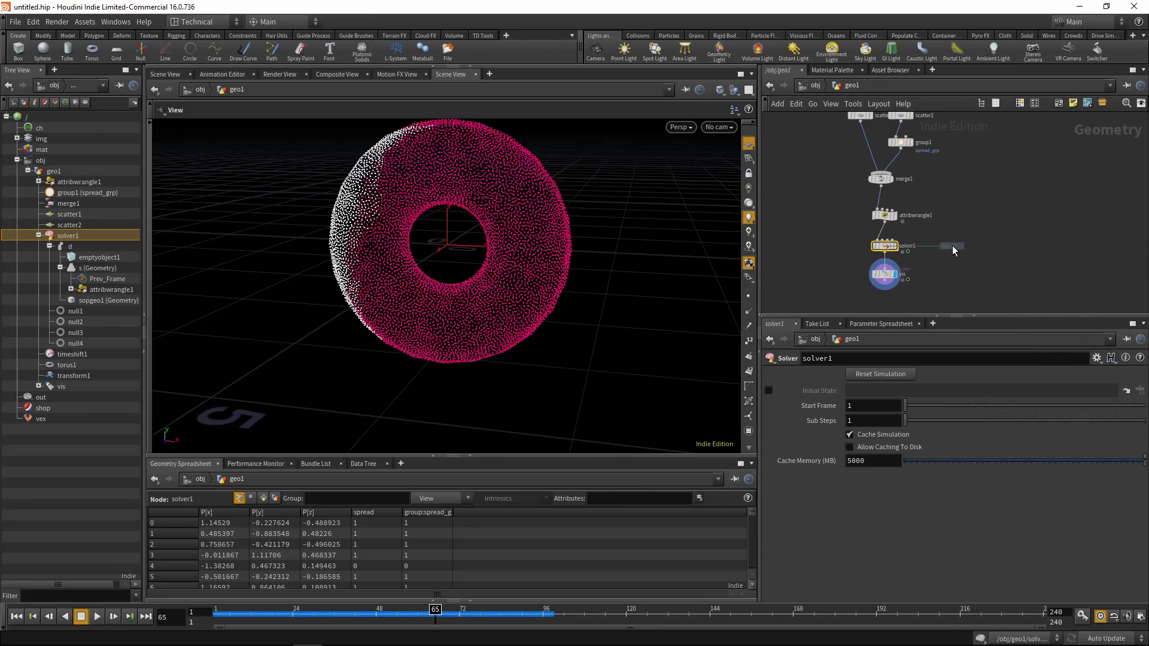
click(953, 245)
middle_drag(953, 245, 933, 238)
drag(933, 238, 936, 275)
Step: Connect the vis node's output to the first input of the Point Deform node
mouse_move(916, 189)
middle_down()
mouse_move(904, 221)
mouse_move(921, 198)
mouse_move(913, 206)
middle_up()
scroll(908, 234, up, 2)
middle_drag(908, 234, 910, 182)
click(818, 249)
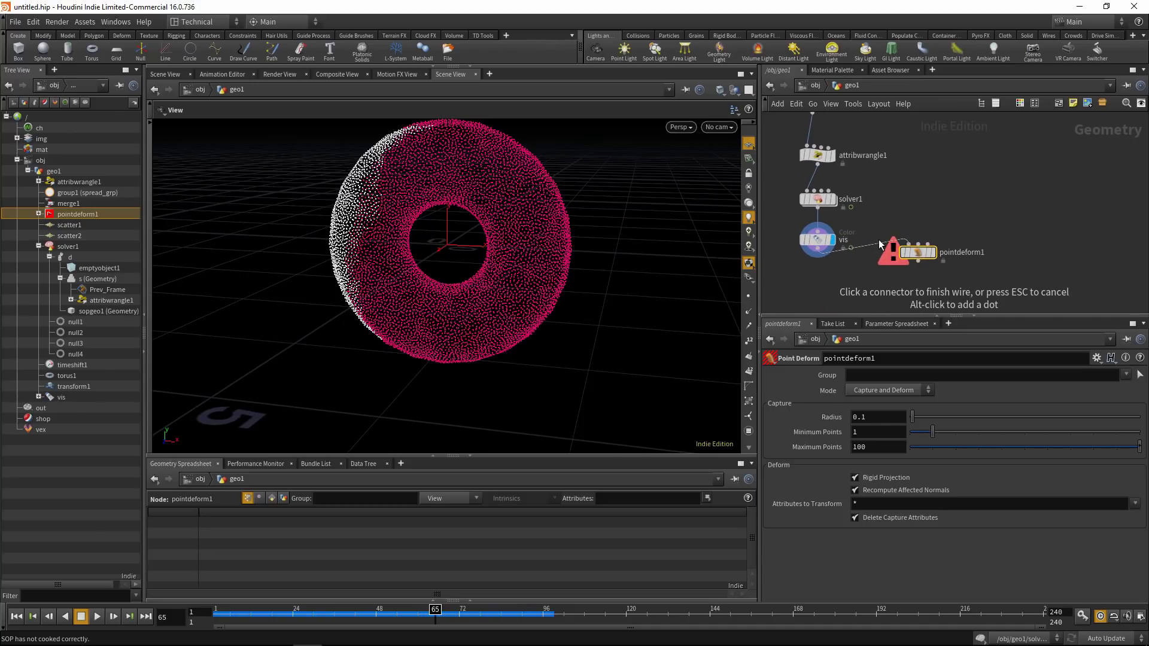
click(872, 250)
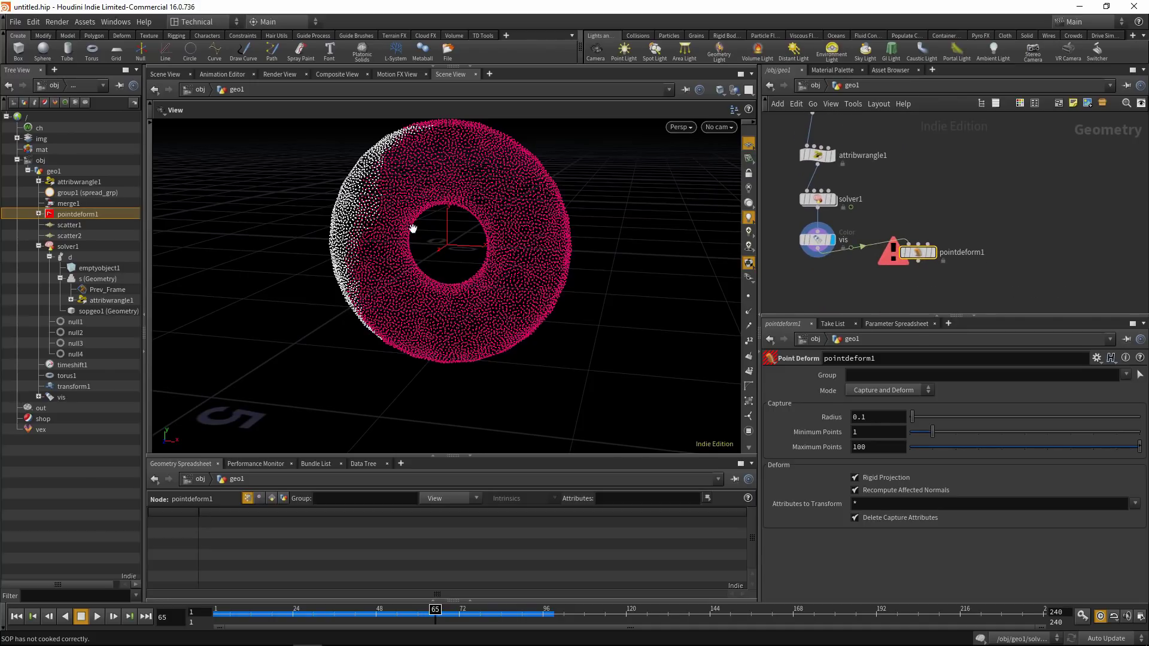
Step: Connect timeshift1 to the second input of pointdeform1 as the rest geometry
middle_drag(903, 189, 901, 240)
scroll(913, 161, down, 3)
middle_drag(914, 162, 887, 163)
click(841, 137)
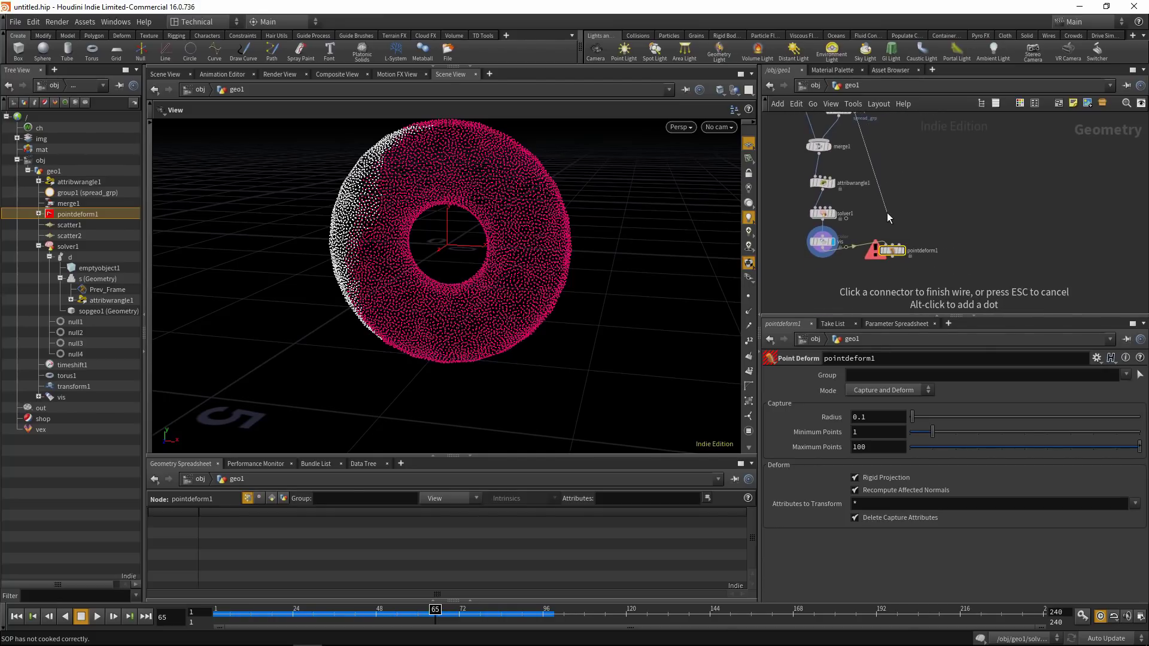
scroll(887, 219, up, 3)
click(895, 255)
scroll(888, 181, down, 4)
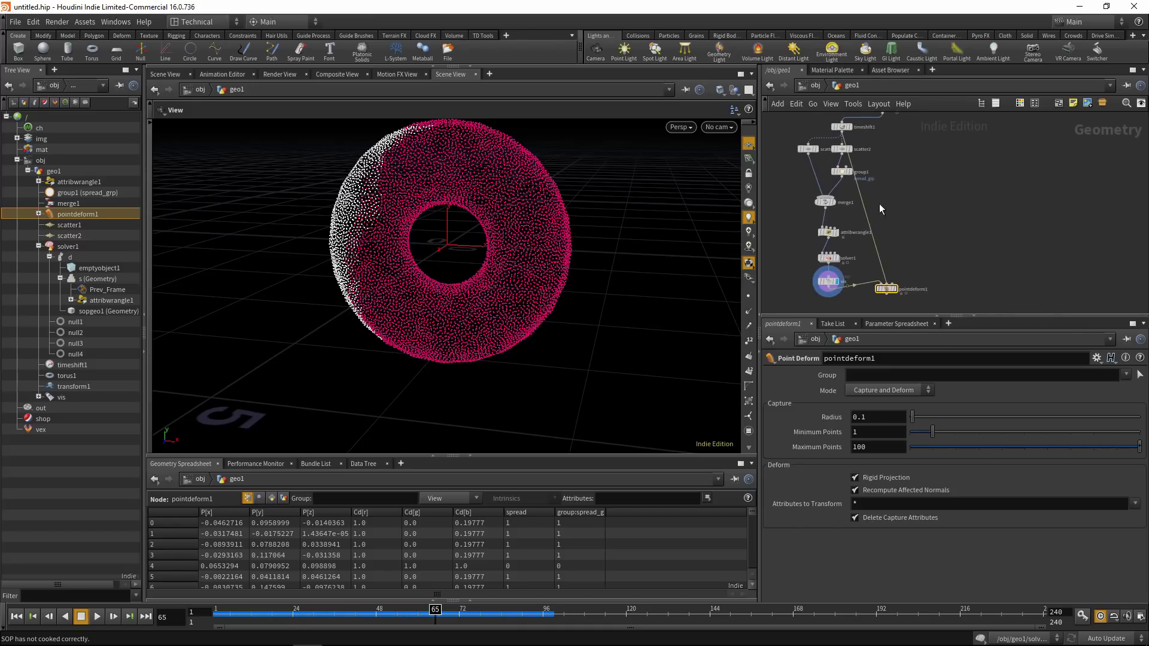
Step: Connect transform1 to the third input of pointdeform1 as the deformed geometry
click(886, 139)
middle_drag(903, 227, 892, 164)
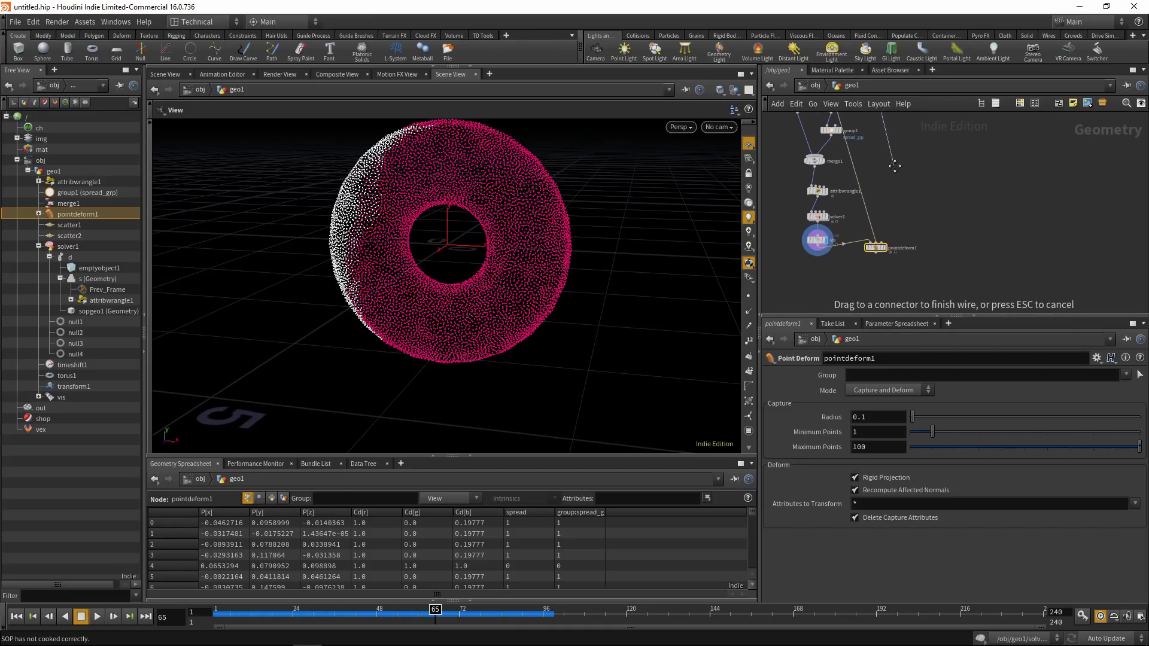
scroll(892, 207, up, 3)
middle_drag(888, 231, 922, 237)
scroll(901, 195, up, 1)
click(890, 217)
scroll(898, 203, down, 2)
middle_drag(926, 154, 904, 112)
scroll(905, 257, up, 4)
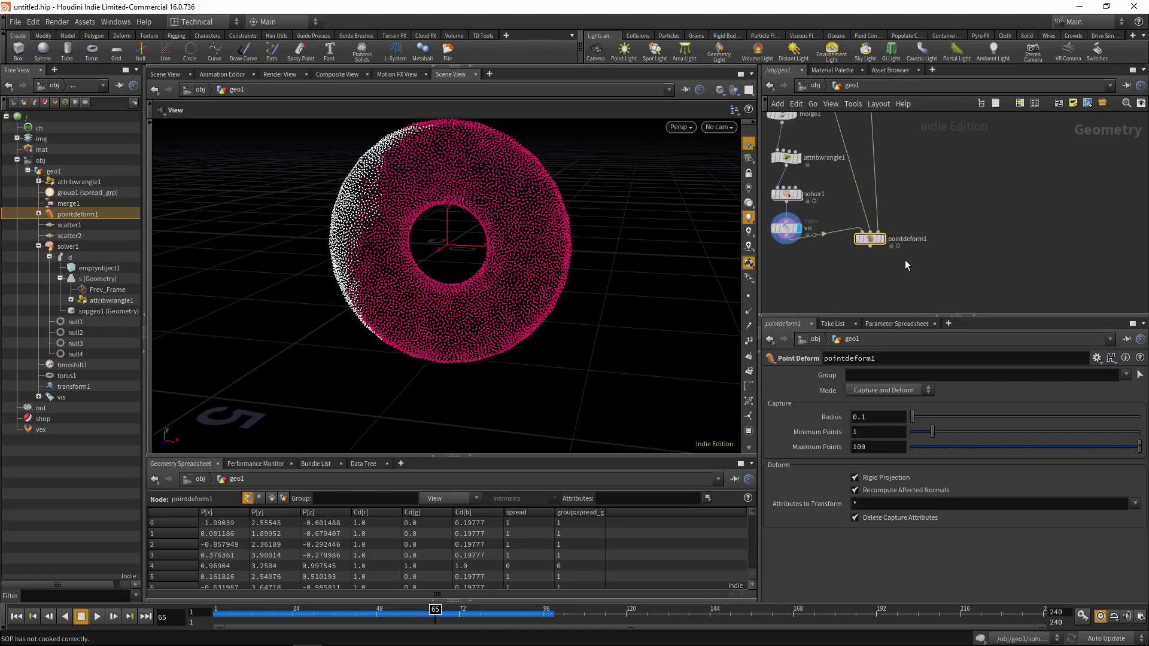
Step: Display pointdeform1 in the viewport and frame the moved torus points
click(874, 231)
middle_drag(875, 271, 891, 261)
right_drag(539, 228, 485, 177)
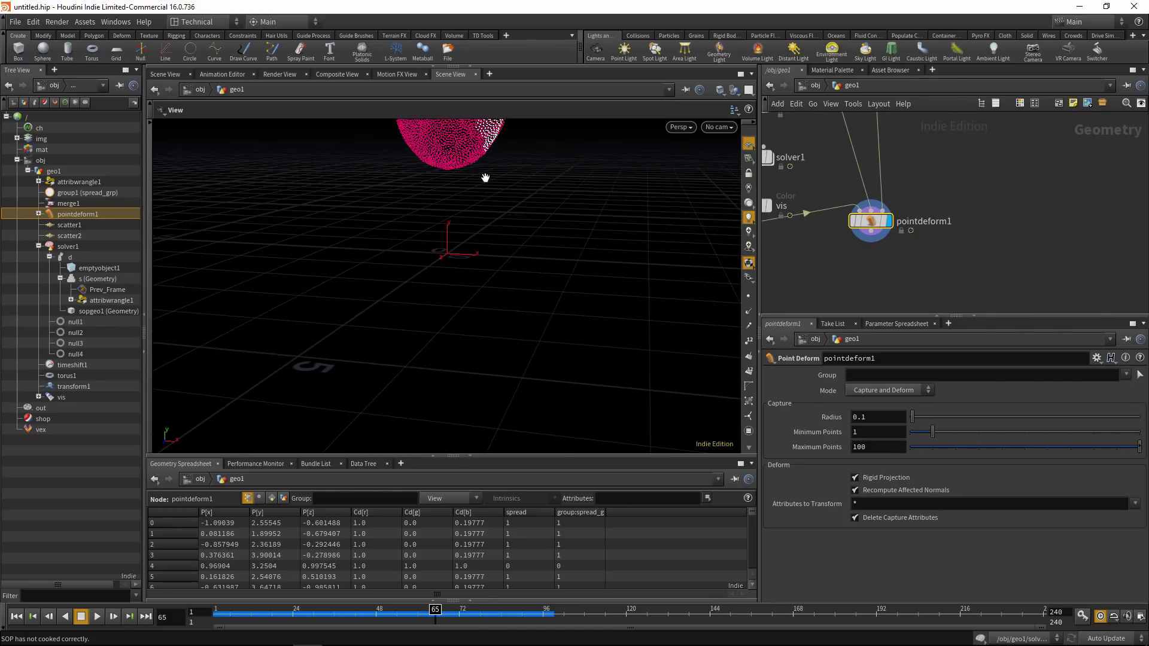
middle_drag(484, 178, 481, 275)
right_drag(473, 288, 322, 456)
Step: Play the simulation from frame 1 to check the spread on the moving torus, then return to frame 1
click(34, 620)
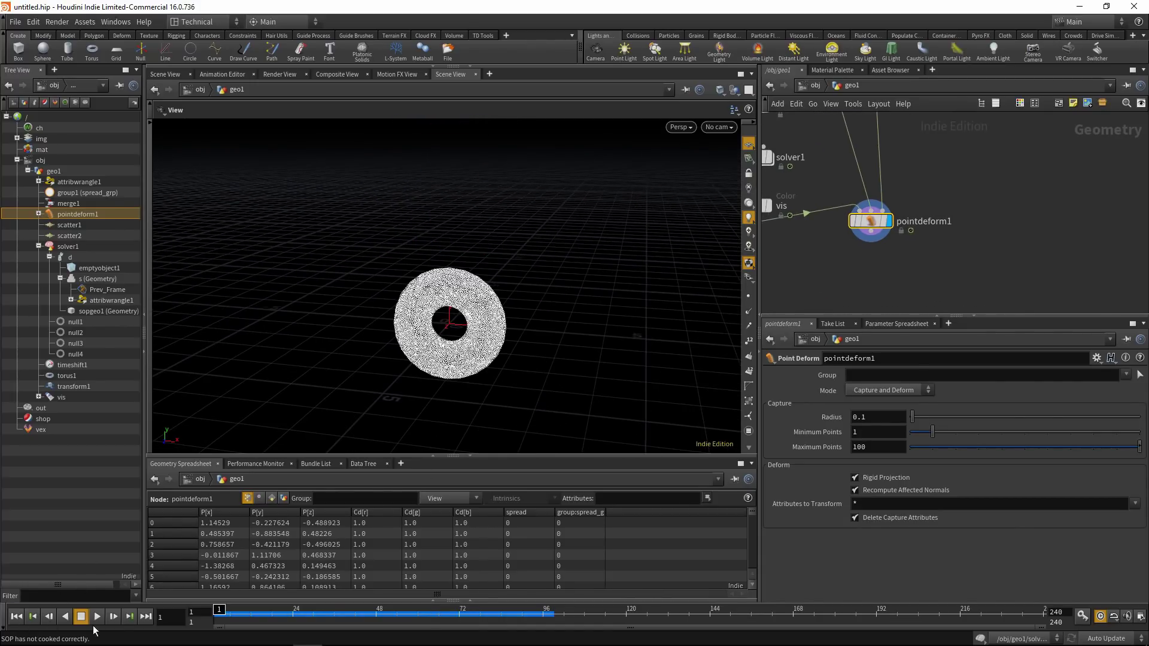
click(96, 619)
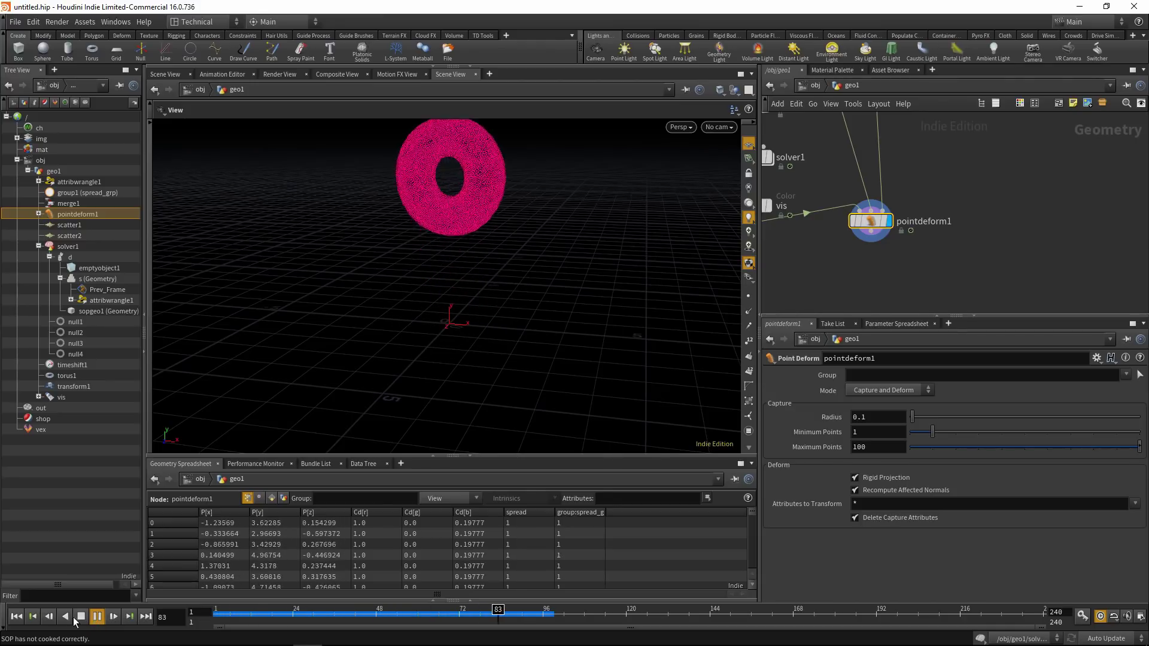
click(78, 620)
middle_drag(433, 210, 442, 237)
mouse_move(449, 239)
mouse_down()
mouse_move(469, 246)
mouse_move(452, 254)
mouse_up()
click(17, 617)
Step: Add a Voronoi Fracture node in free space beside the timeshift1 and scatter2 branch
scroll(955, 244, down, 3)
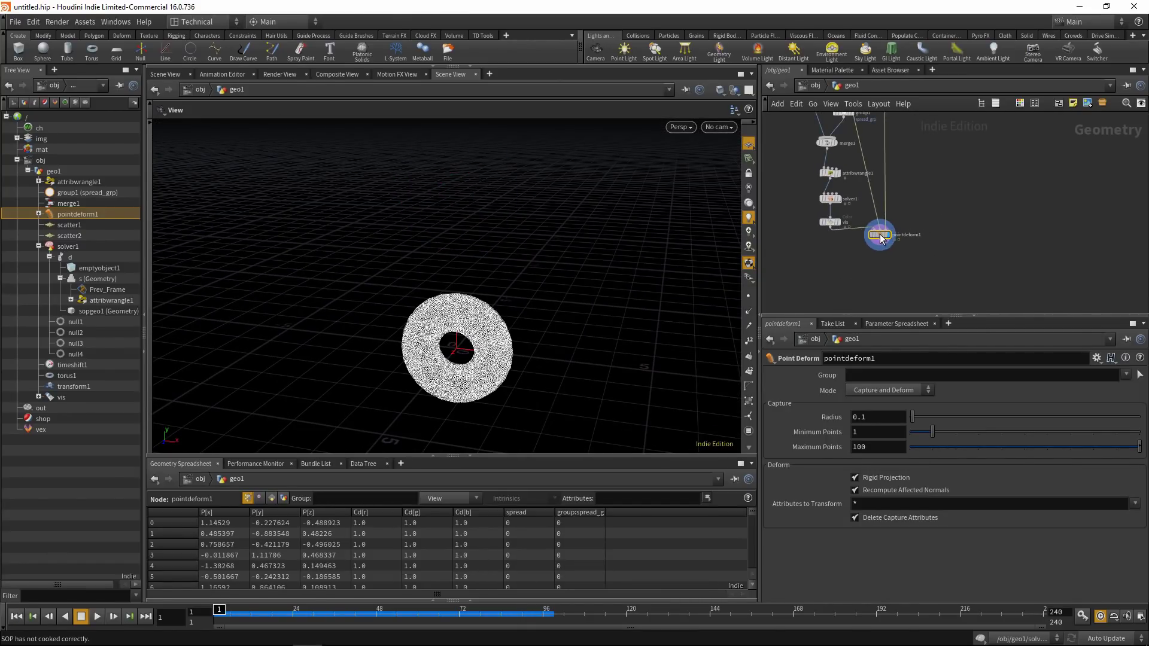
middle_drag(915, 154, 860, 251)
scroll(885, 239, up, 3)
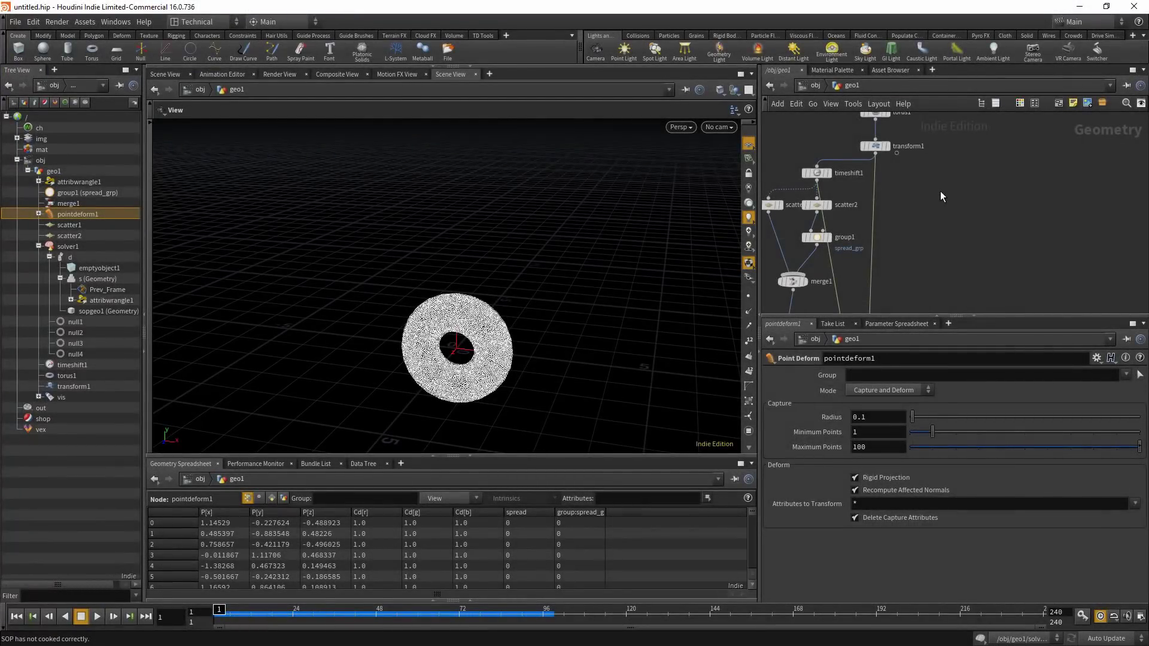
key(Tab)
text(voro)
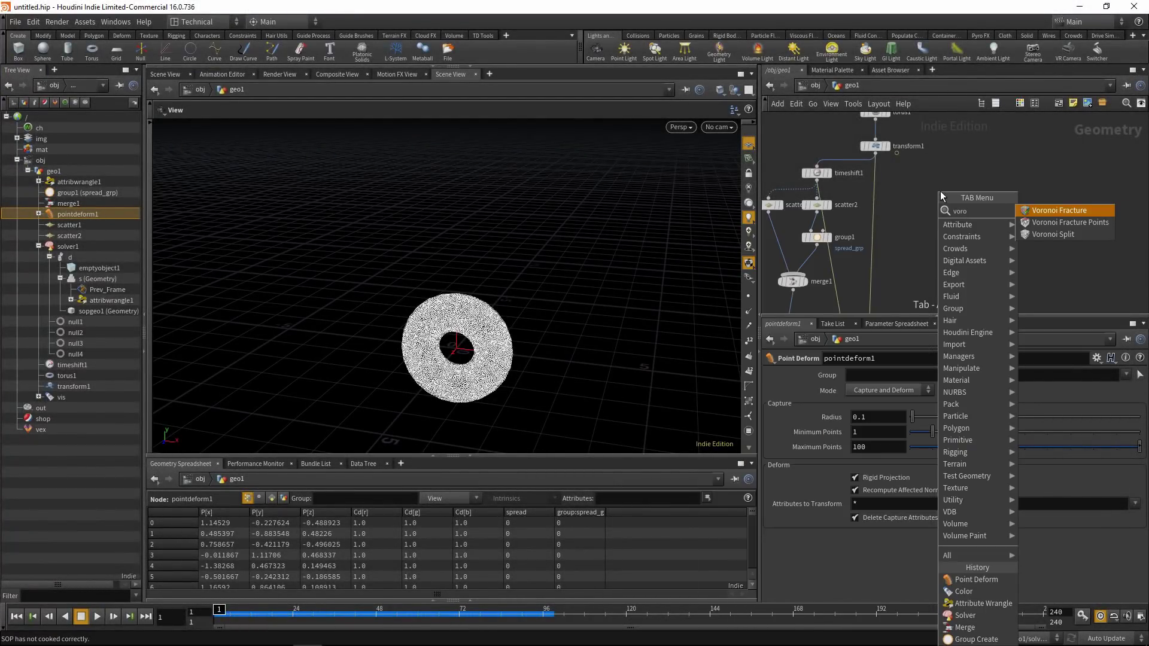
click(1042, 213)
click(924, 201)
Step: Add a Scatter node above the Voronoi Fracture node and feed it from timeshift1
key(Tab)
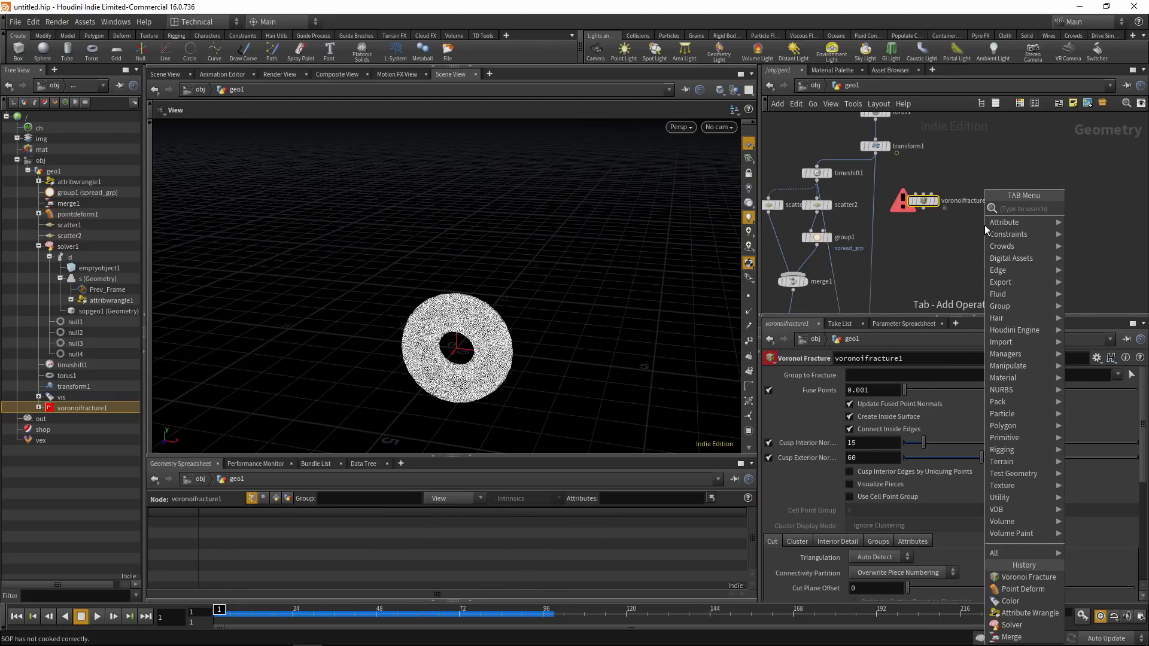
text(scat)
click(1091, 209)
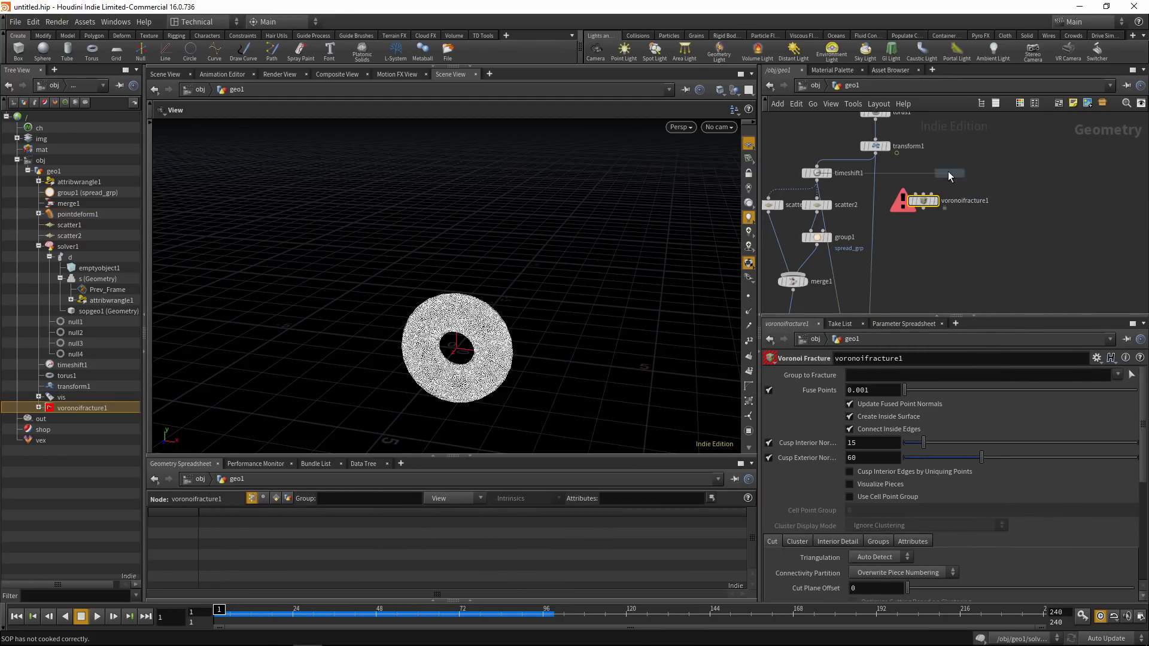
click(929, 165)
click(833, 192)
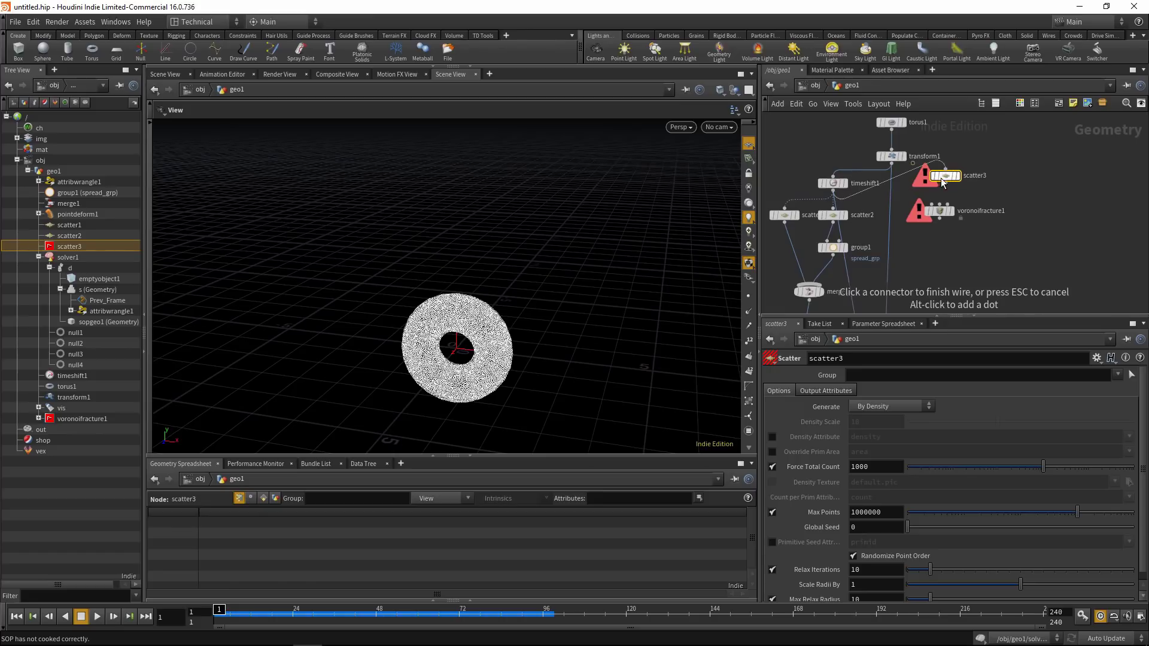
click(948, 179)
middle_drag(941, 219, 937, 188)
drag(934, 184, 933, 216)
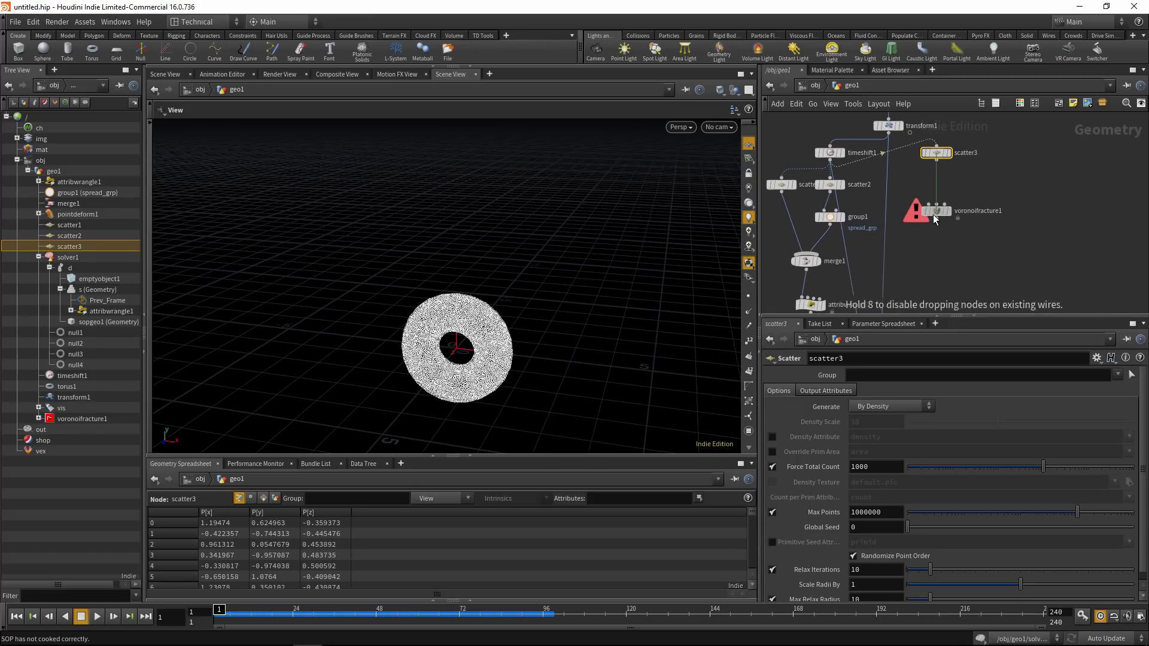
Step: Connect timeshift1 to the first input of voronoifracture1 and scatter3 to its second input
click(832, 159)
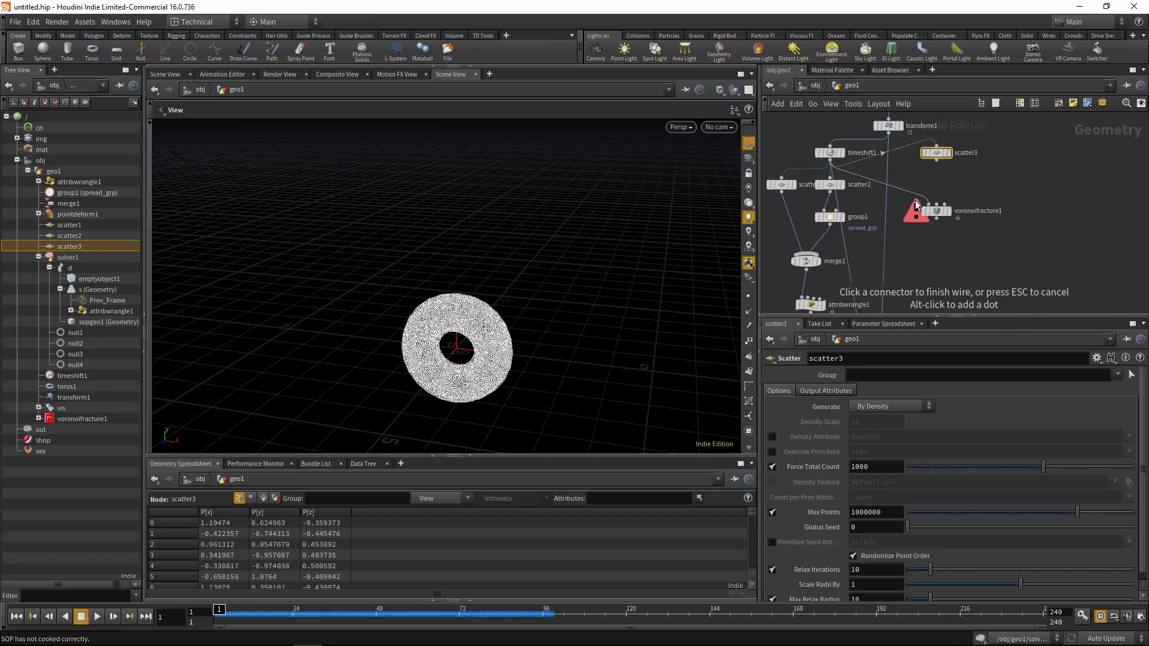
click(916, 201)
drag(938, 157, 946, 170)
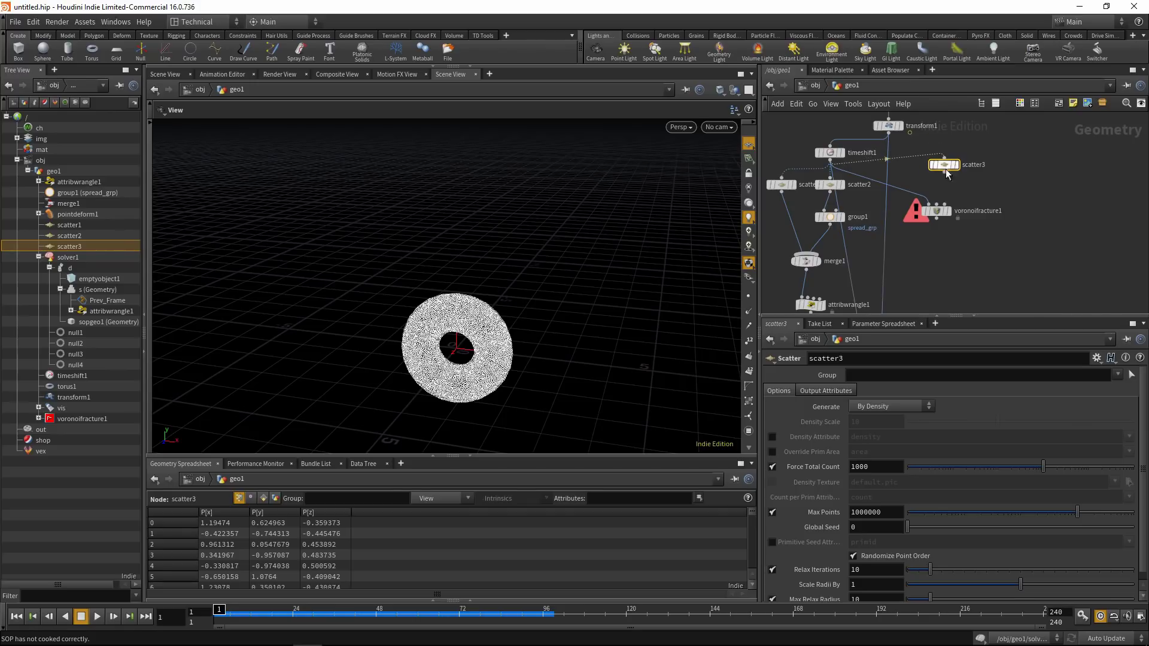
click(945, 173)
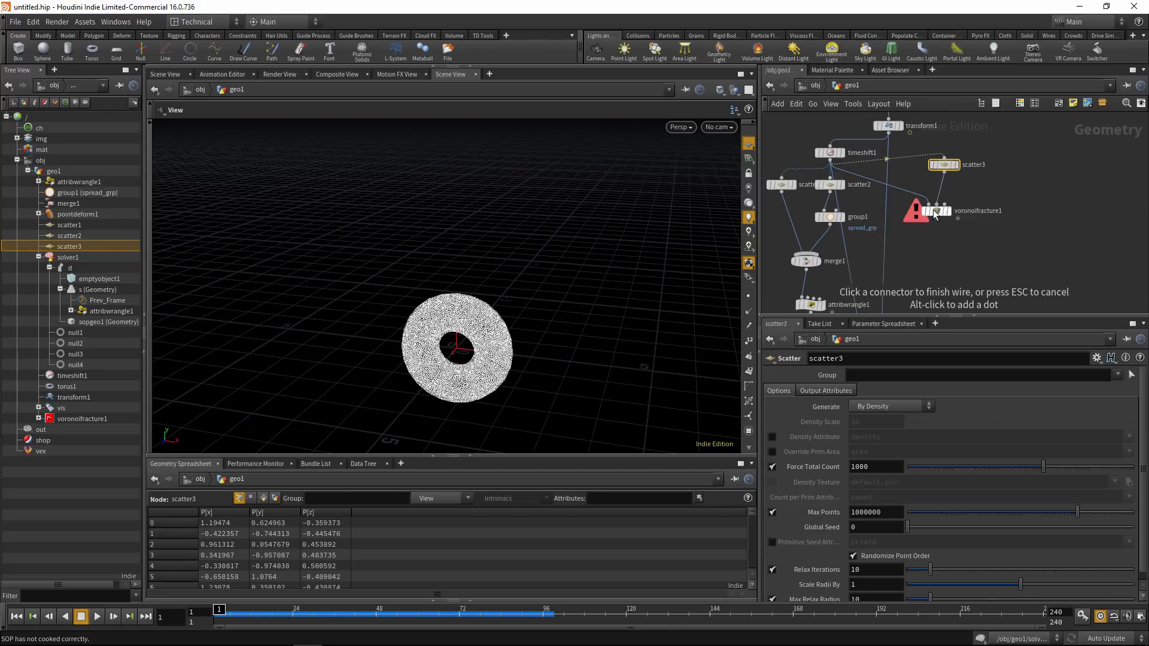
click(935, 212)
drag(945, 166, 937, 175)
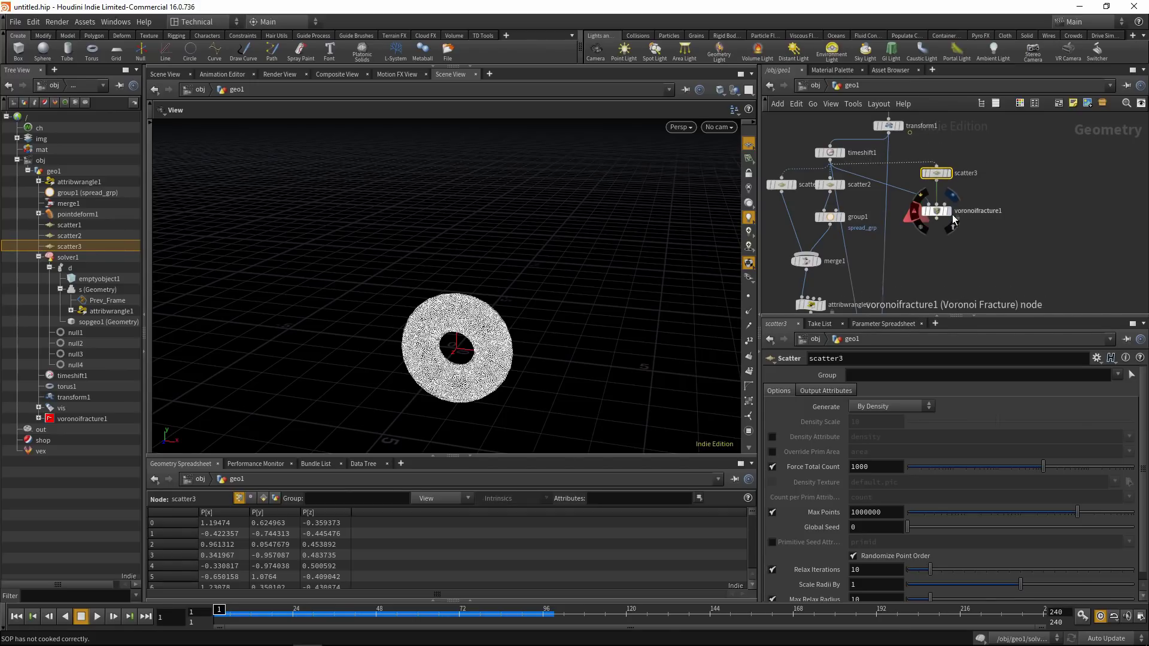
Step: Display voronoifracture1 and view the fractured torus up close
click(937, 213)
mouse_move(480, 317)
mouse_down()
mouse_move(465, 288)
mouse_move(464, 313)
mouse_up()
right_drag(464, 313, 484, 362)
scroll(484, 363, up, 3)
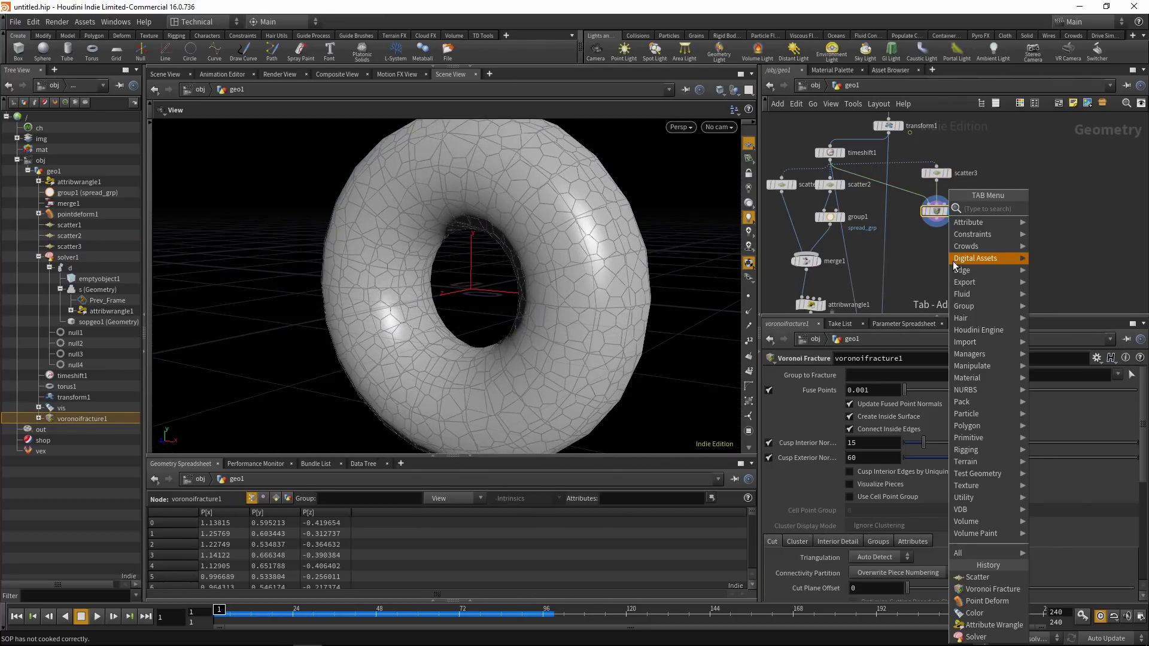
Step: Add an Exploded View node after voronoifracture1, display it and inspect the separated pieces
key(Tab)
text(expl)
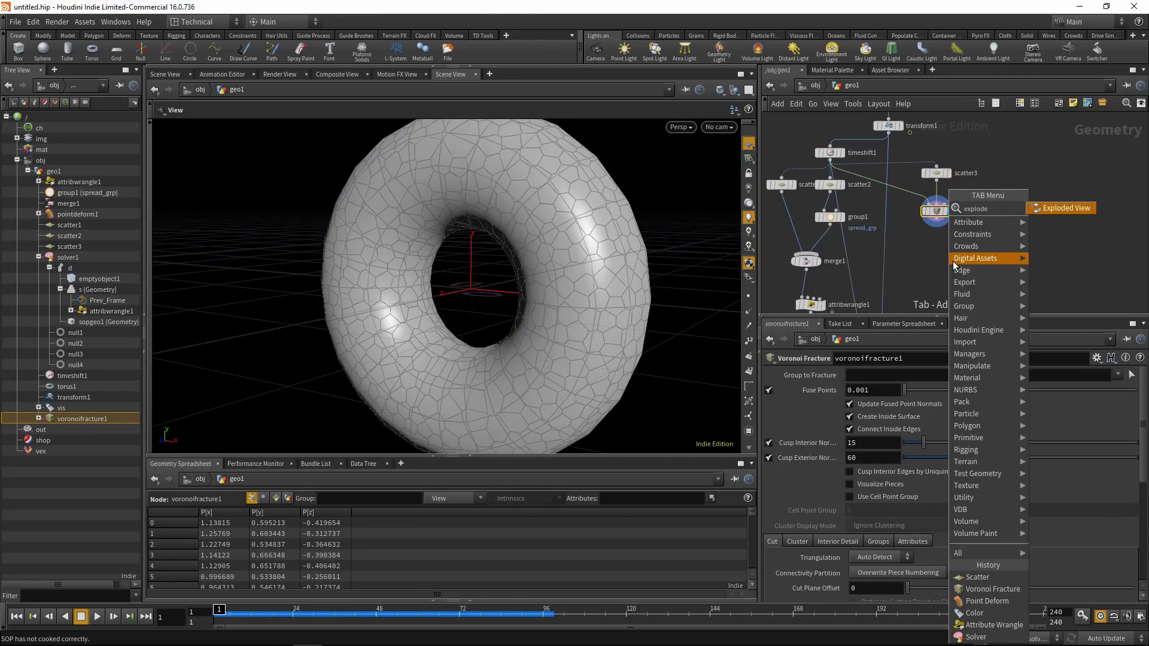
click(1067, 207)
click(1034, 235)
click(1033, 229)
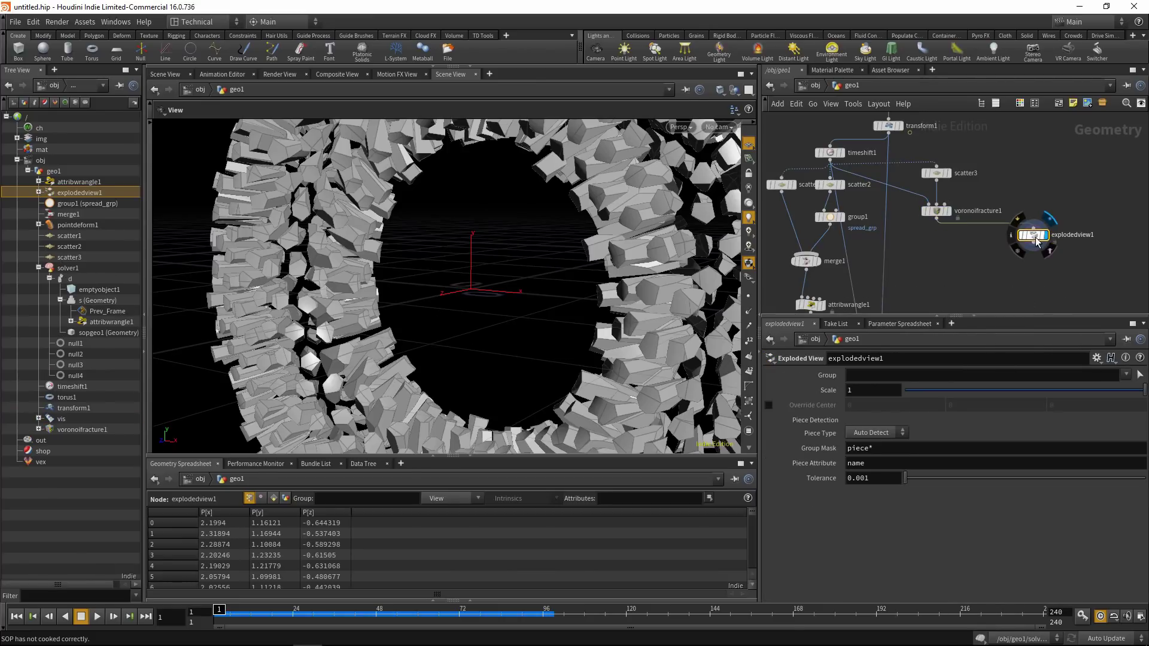
drag(423, 274, 479, 269)
scroll(453, 235, up, 3)
Step: Turn off Create Inside Surface on voronoifracture1 and inspect the exploded surface pieces
click(937, 211)
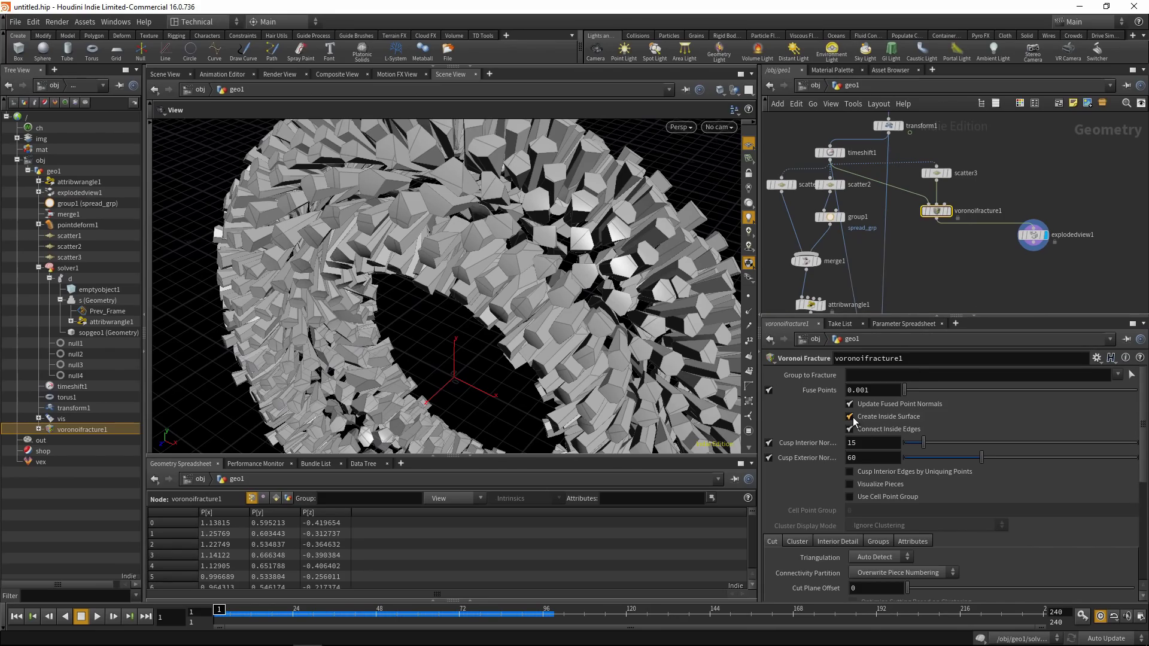
click(850, 417)
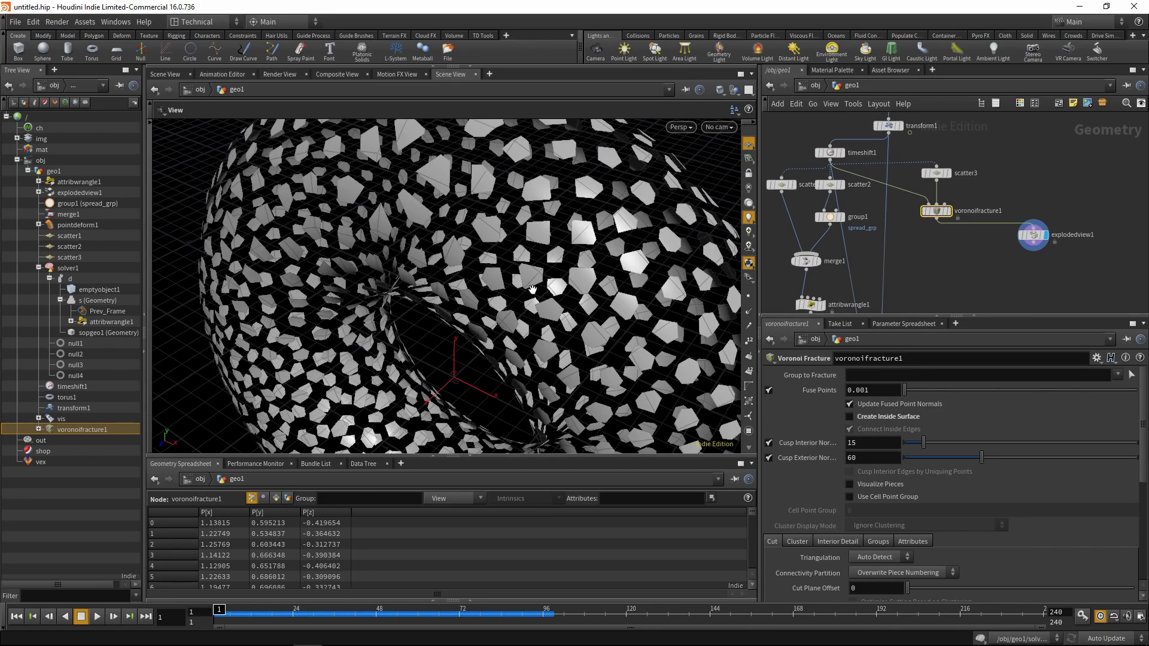
drag(532, 290, 376, 265)
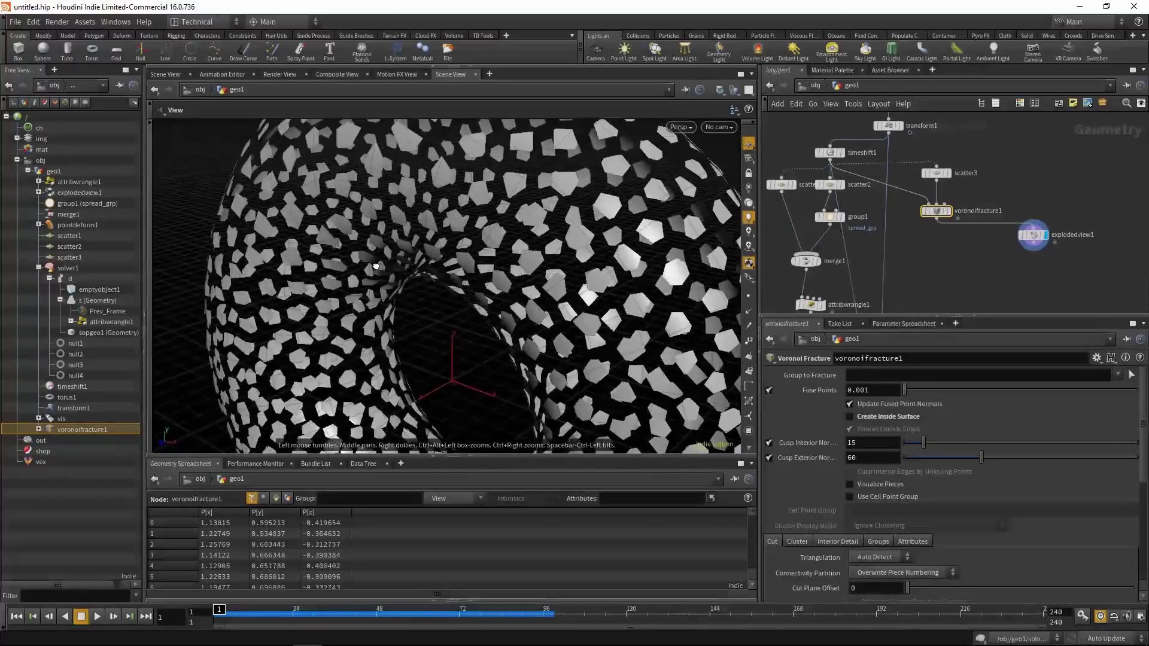
right_drag(376, 265, 347, 282)
middle_drag(348, 281, 354, 231)
middle_drag(914, 259, 937, 277)
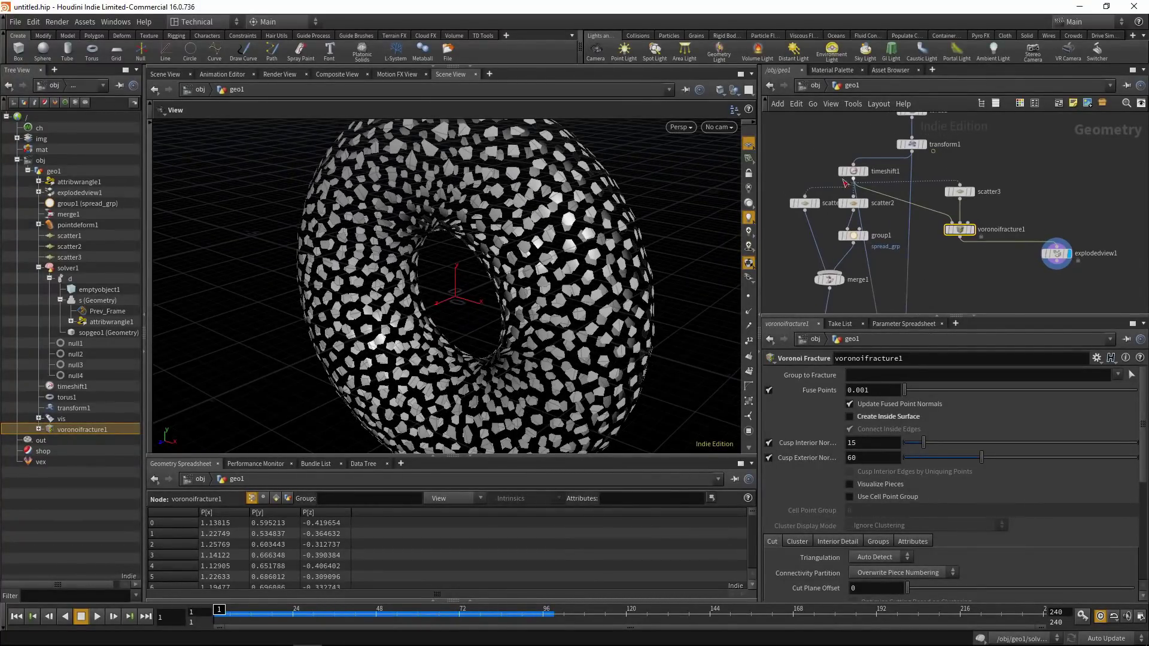
Step: Check the timeshift1 settings and its links from transform1 and to scatter3 and voronoifracture1
click(852, 173)
middle_drag(988, 160, 968, 203)
scroll(968, 204, up, 2)
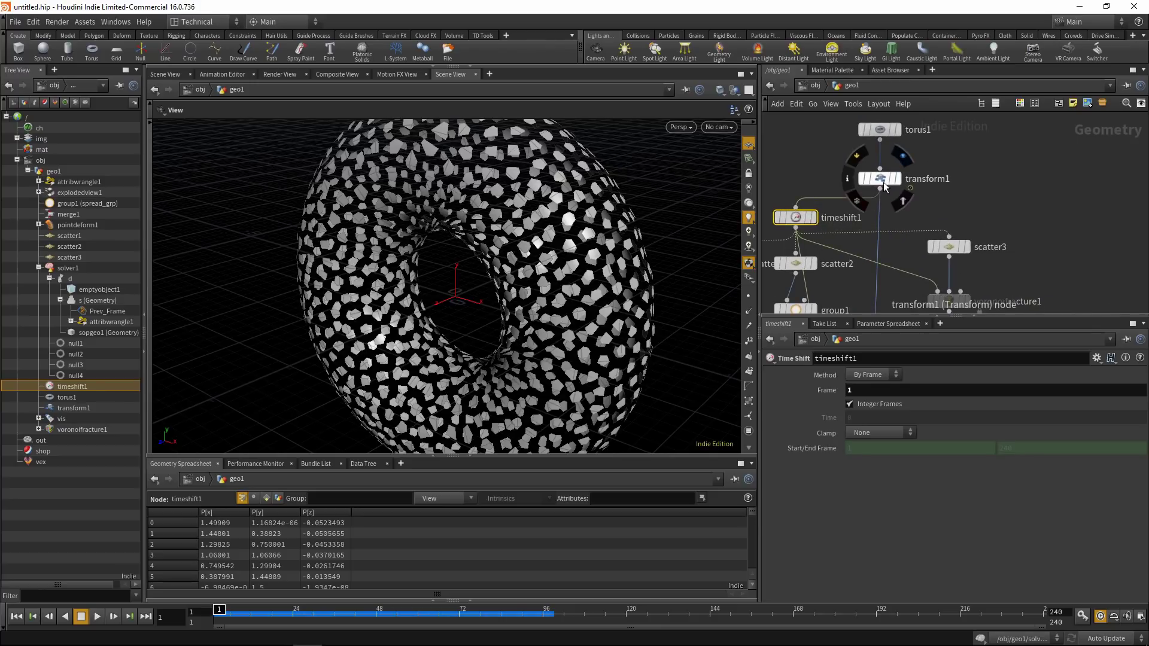
middle_drag(933, 264, 935, 216)
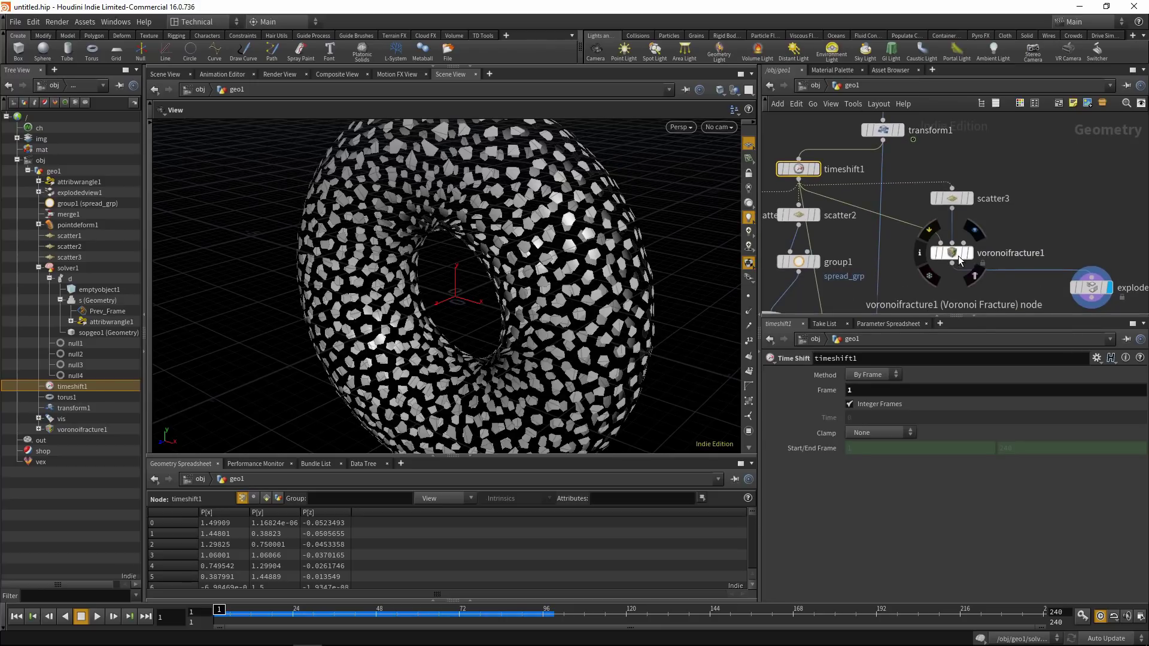
middle_drag(1023, 231, 1019, 205)
middle_drag(952, 227, 991, 267)
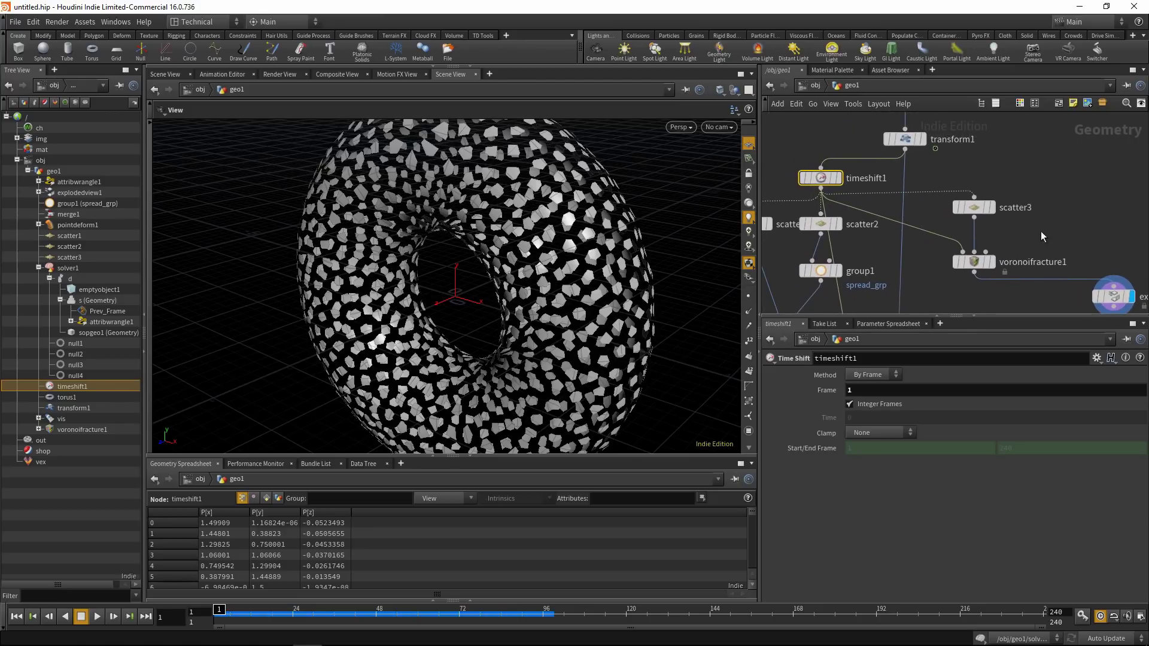
Step: Try feeding voronoifracture1 and scatter3 directly from transform1, display the fracture and scrub to frame 54
click(906, 150)
click(906, 153)
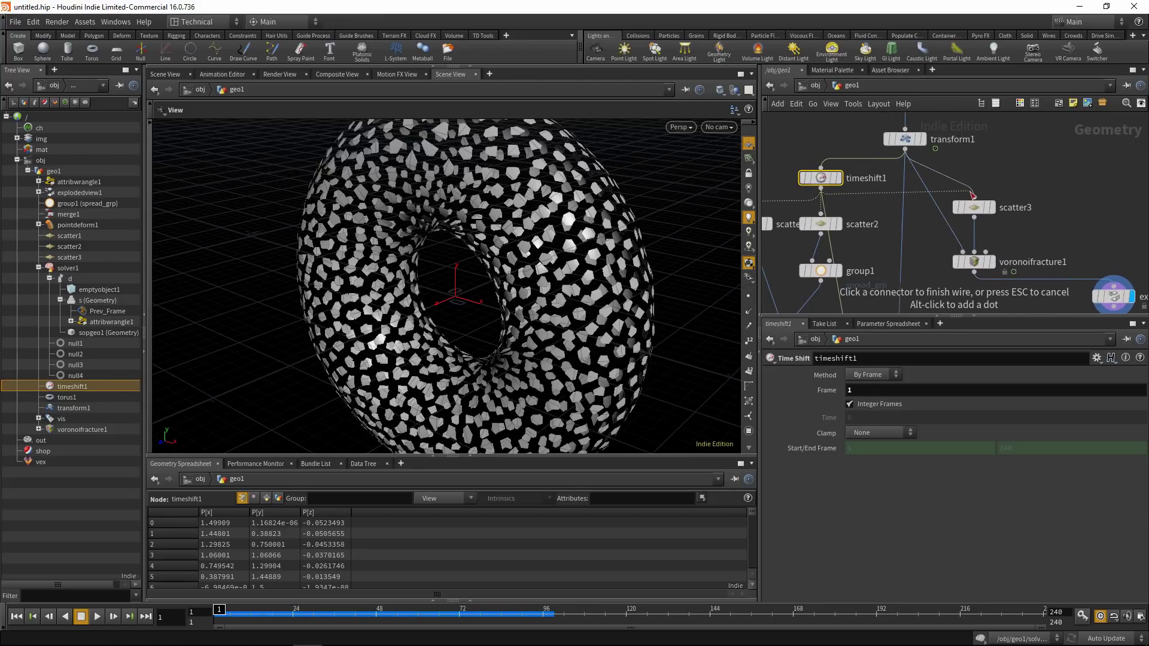
click(992, 262)
drag(223, 614, 398, 611)
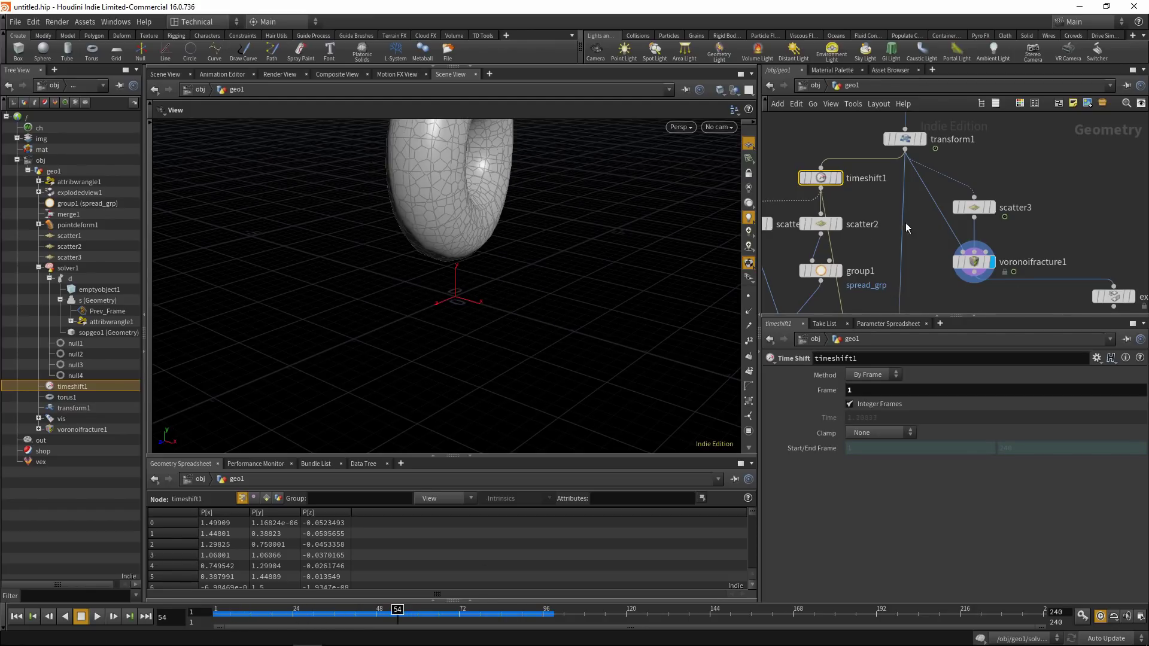
Step: Reconnect voronoifracture1 and scatter3 to the output of timeshift1 instead of transform1
click(821, 189)
click(959, 258)
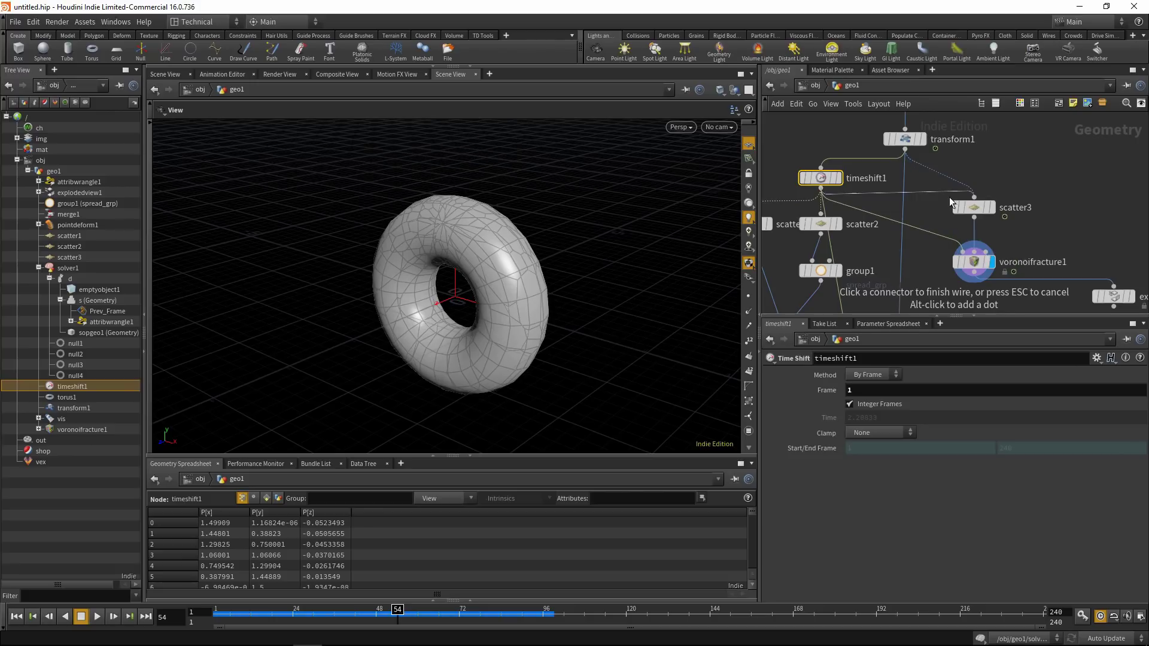
Step: Add a Point Deform node below voronoifracture1 and feed the fractured geometry into its first input
middle_drag(1049, 230, 1047, 115)
scroll(1047, 115, down, 1)
mouse_move(983, 207)
middle_down()
mouse_move(963, 160)
mouse_move(964, 194)
middle_up()
scroll(963, 160, down, 1)
key(Tab)
text(poi)
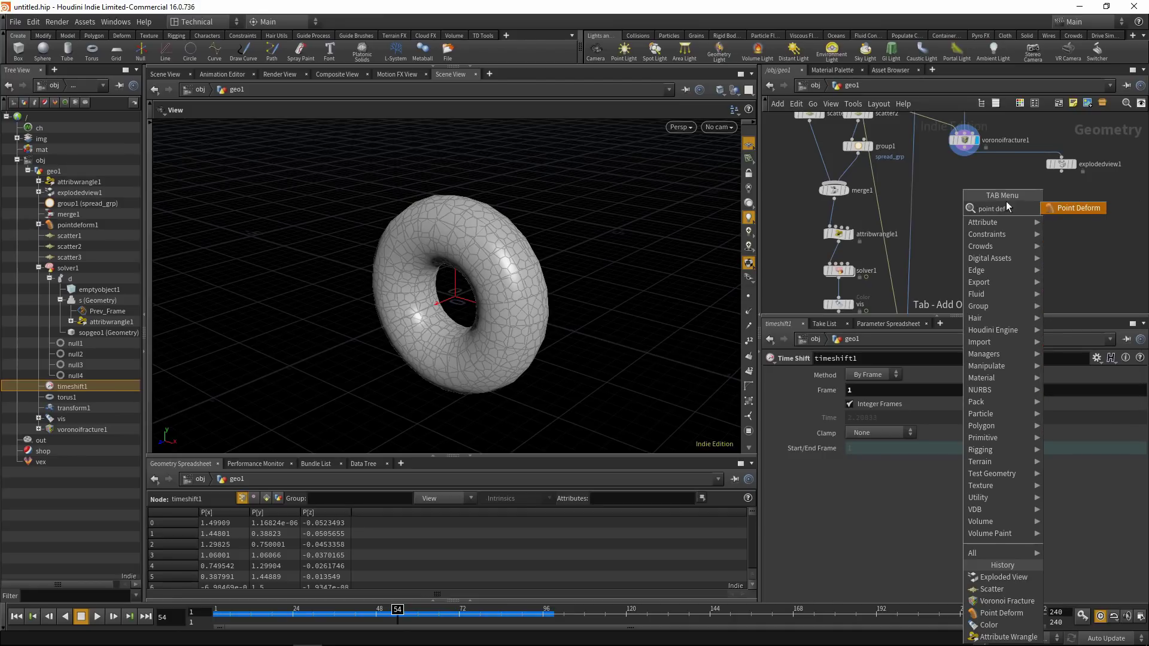
click(1073, 210)
click(966, 185)
middle_drag(1000, 171, 1021, 252)
scroll(1000, 218, up, 3)
click(937, 176)
click(925, 228)
Step: Wire timeshift1 as the rest input and transform1 as the deformed input of pointdeform2, display it and scrub to frame 55
scroll(1025, 215, down, 3)
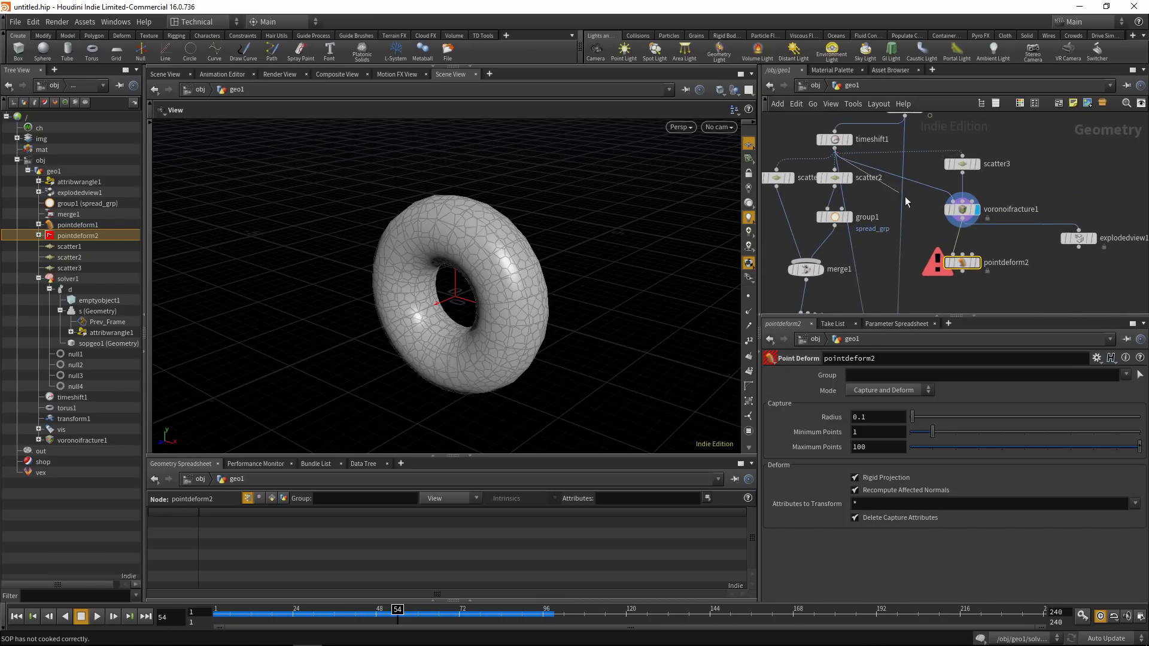
click(962, 254)
click(905, 116)
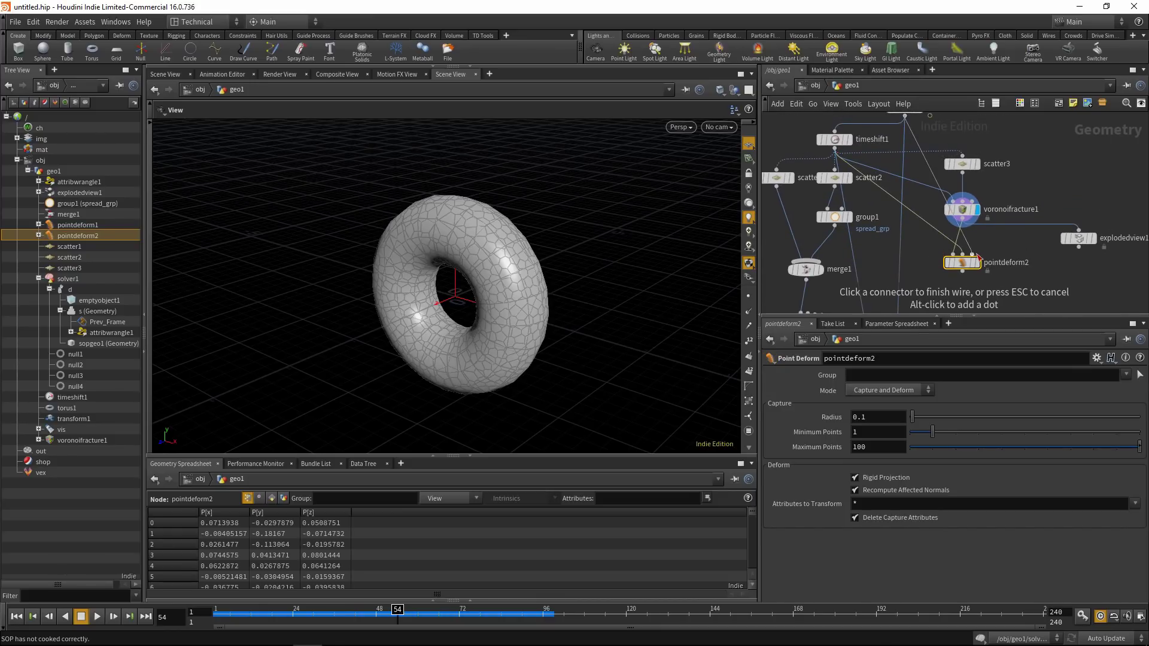
click(973, 255)
click(976, 263)
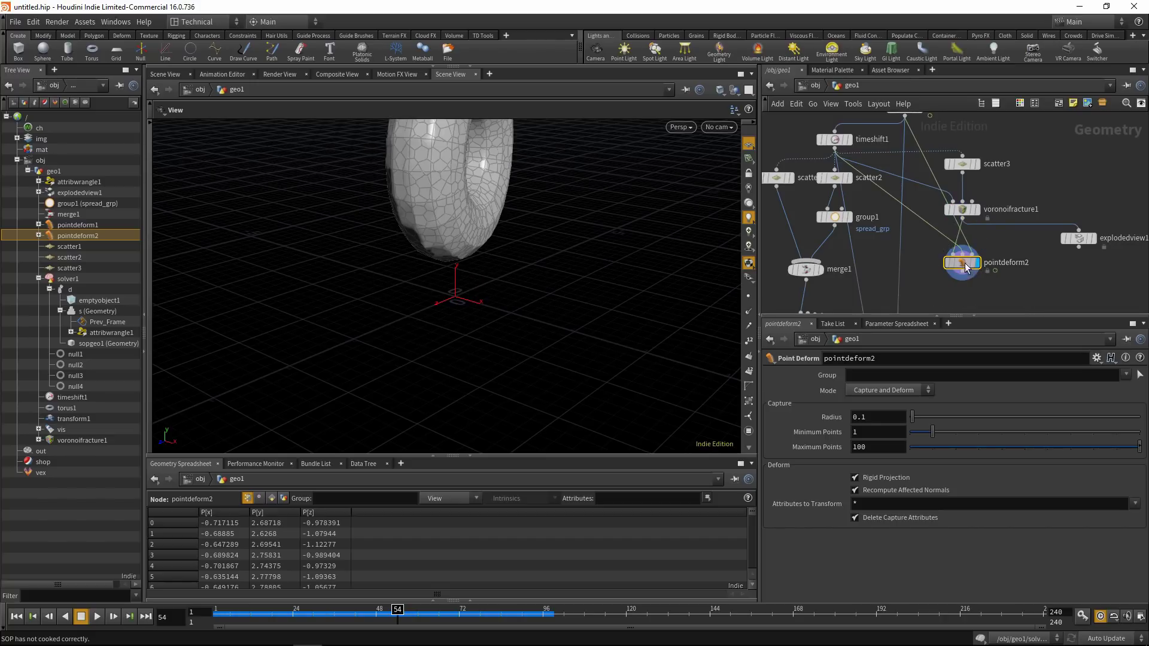
scroll(452, 232, down, 3)
middle_drag(469, 226, 475, 266)
mouse_move(395, 609)
mouse_down()
mouse_move(438, 610)
mouse_move(221, 611)
mouse_move(400, 610)
mouse_up()
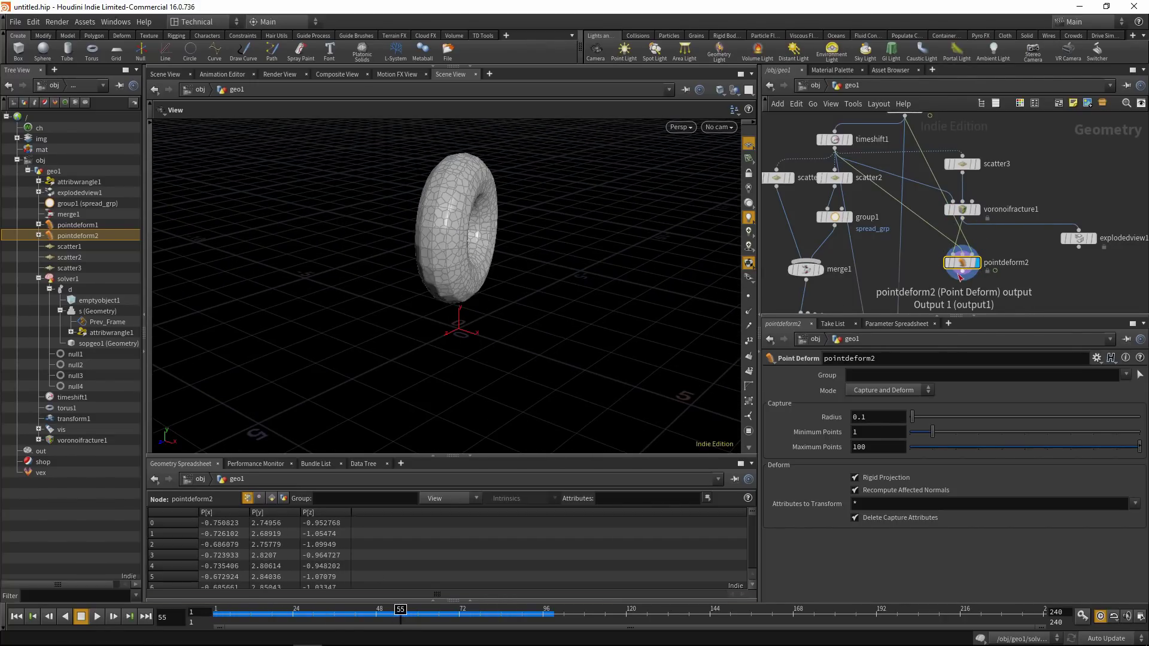
Step: Feed explodedview1 from pointdeform2, display it and scrub the animation to inspect the moving pieces
click(960, 275)
click(1090, 242)
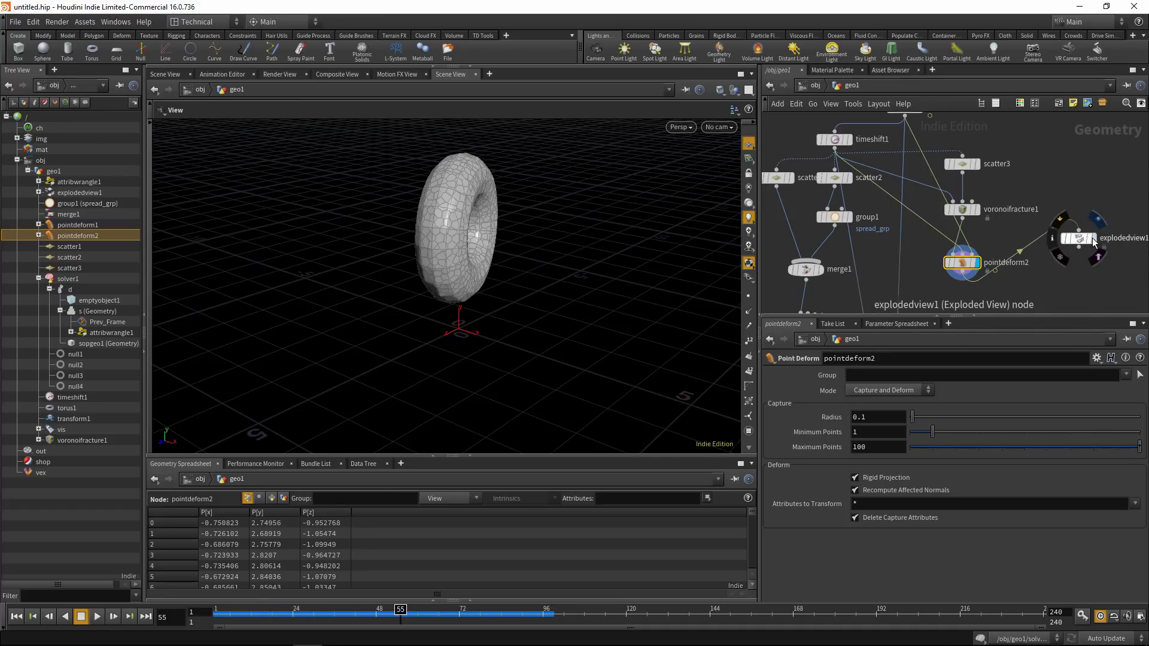
click(1093, 238)
drag(379, 617, 428, 612)
Step: Delete the explodedview1 node and return the playhead to frame 1
click(1085, 239)
key(Delete)
middle_drag(1027, 284, 1016, 211)
click(34, 619)
Step: Move pointdeform2 beside pointdeform1 and display each in turn to compare them, leaving pointdeform2 displayed
scroll(950, 157, down, 2)
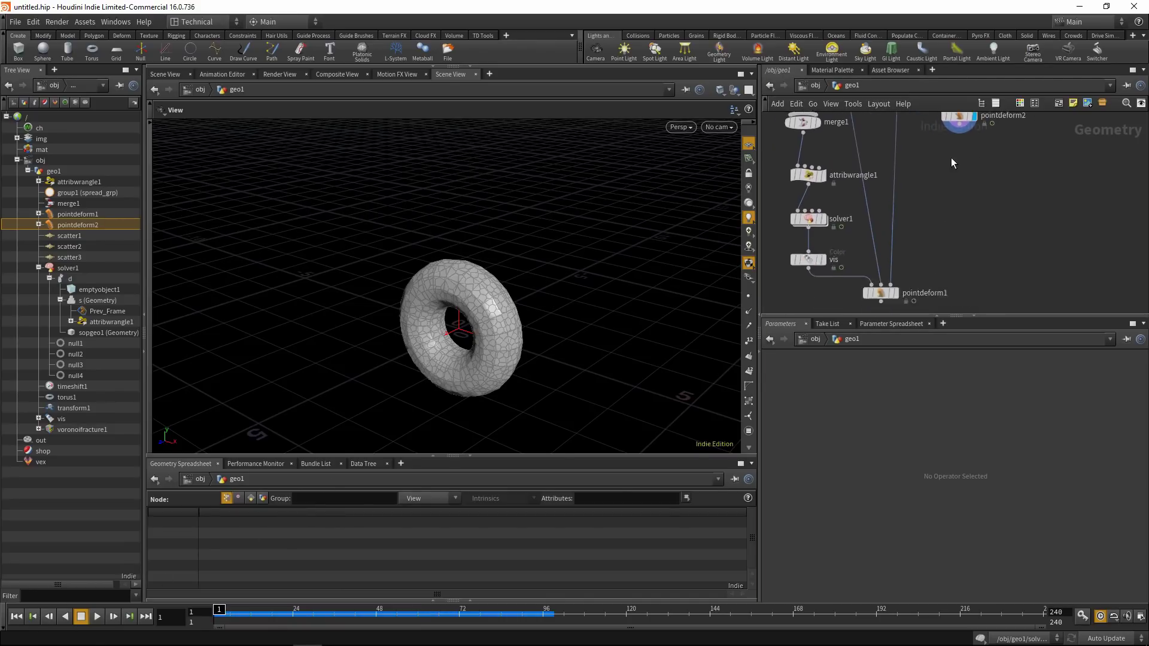
drag(954, 125, 969, 280)
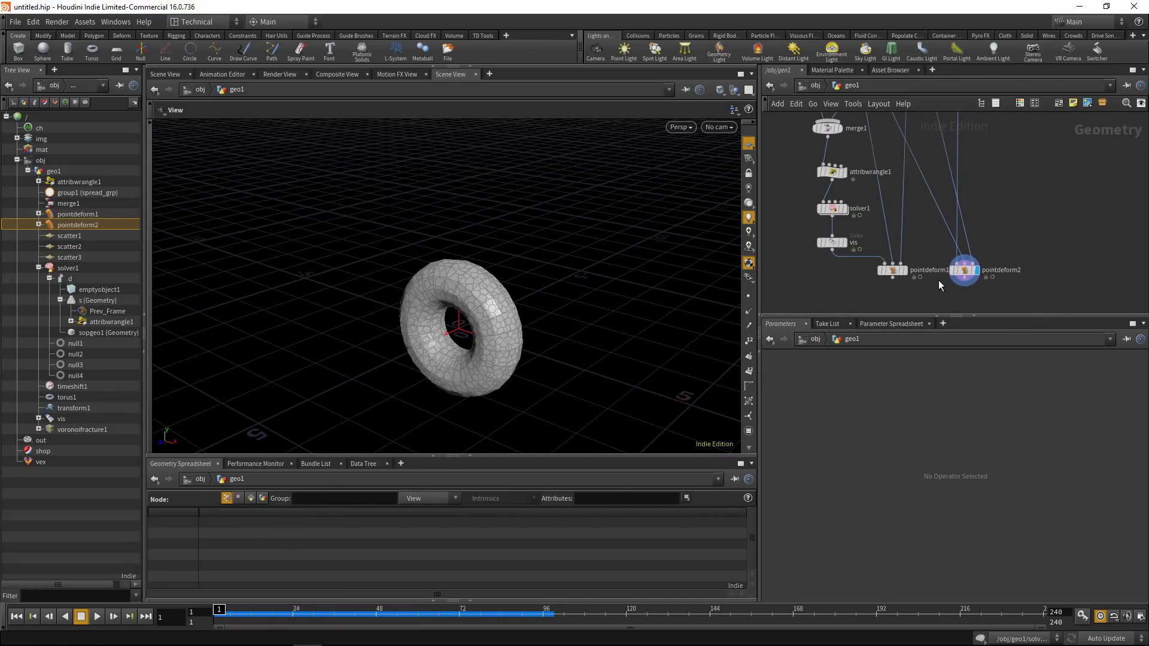
scroll(938, 280, up, 2)
middle_drag(938, 280, 919, 253)
drag(846, 240, 830, 239)
click(854, 240)
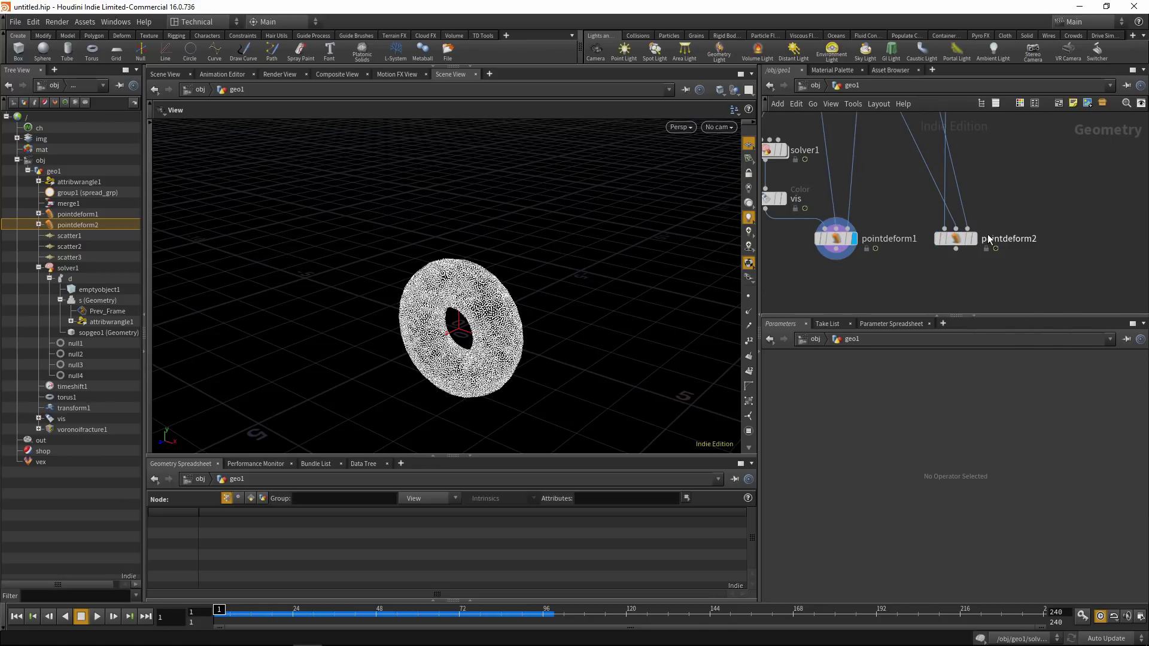
click(974, 239)
click(956, 243)
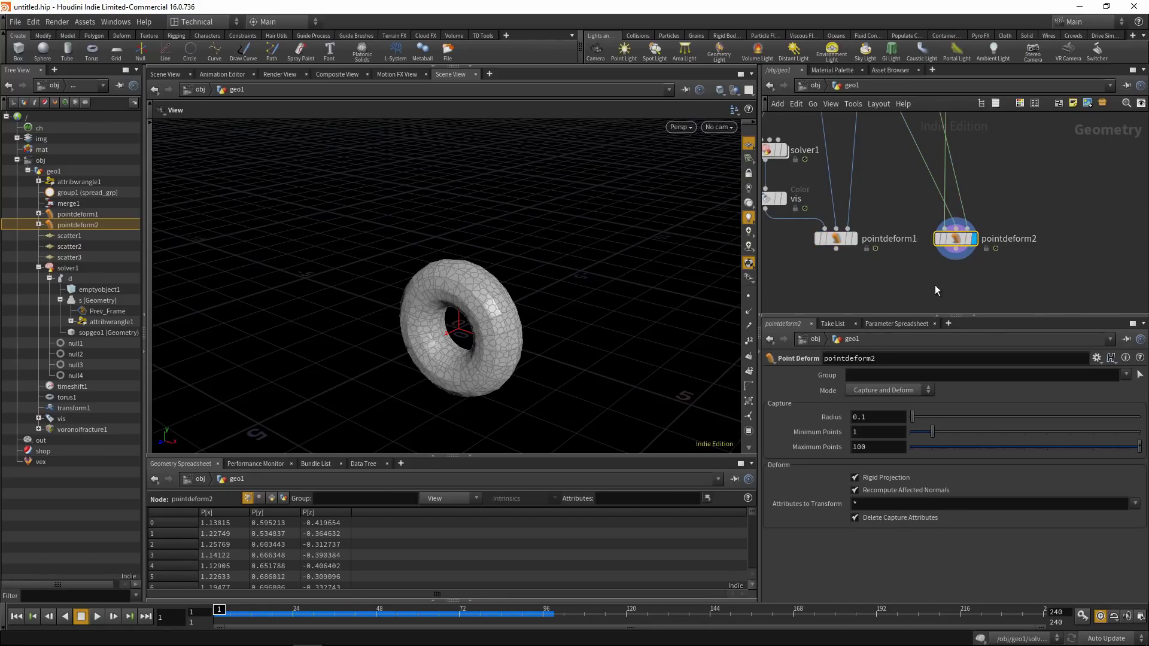
Step: Add an Attribute Transfer node with pointdeform2 as its first input and pointdeform1 as its second
middle_drag(935, 285, 938, 249)
key(Tab)
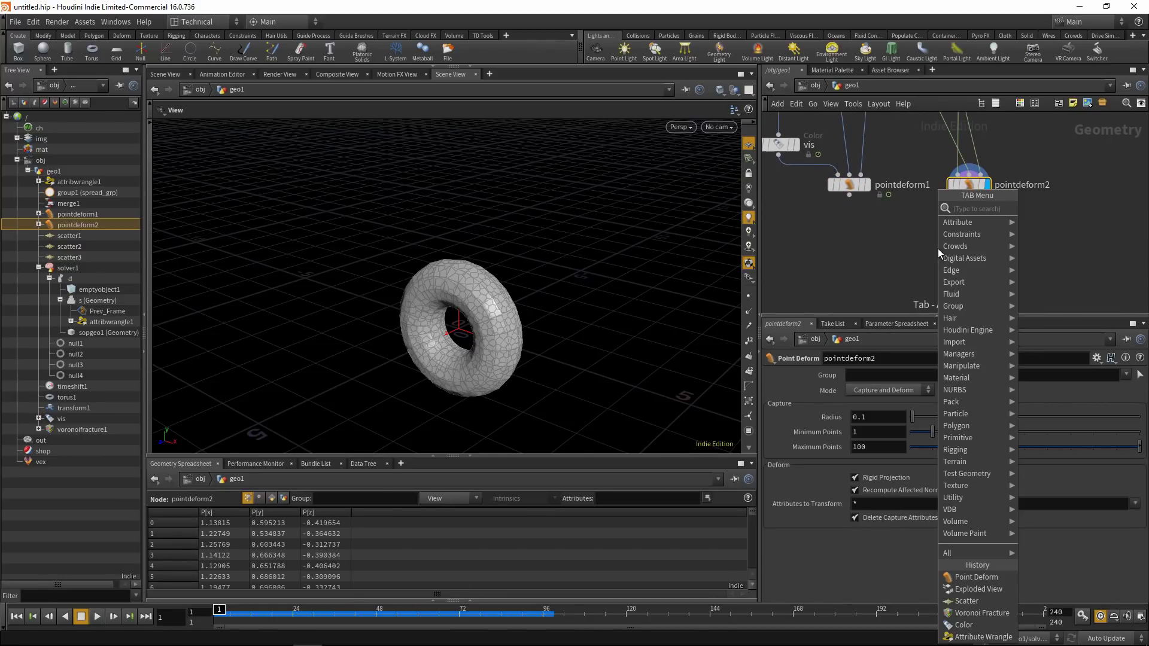
text(attr)
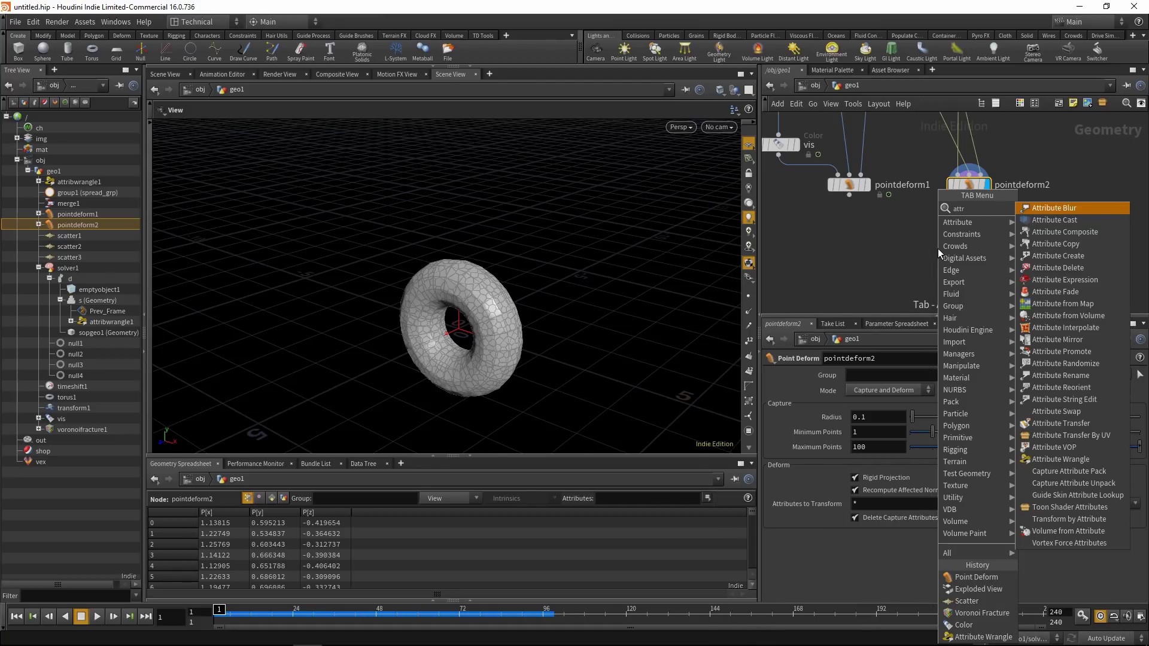
text(ibute t)
click(1060, 209)
click(936, 260)
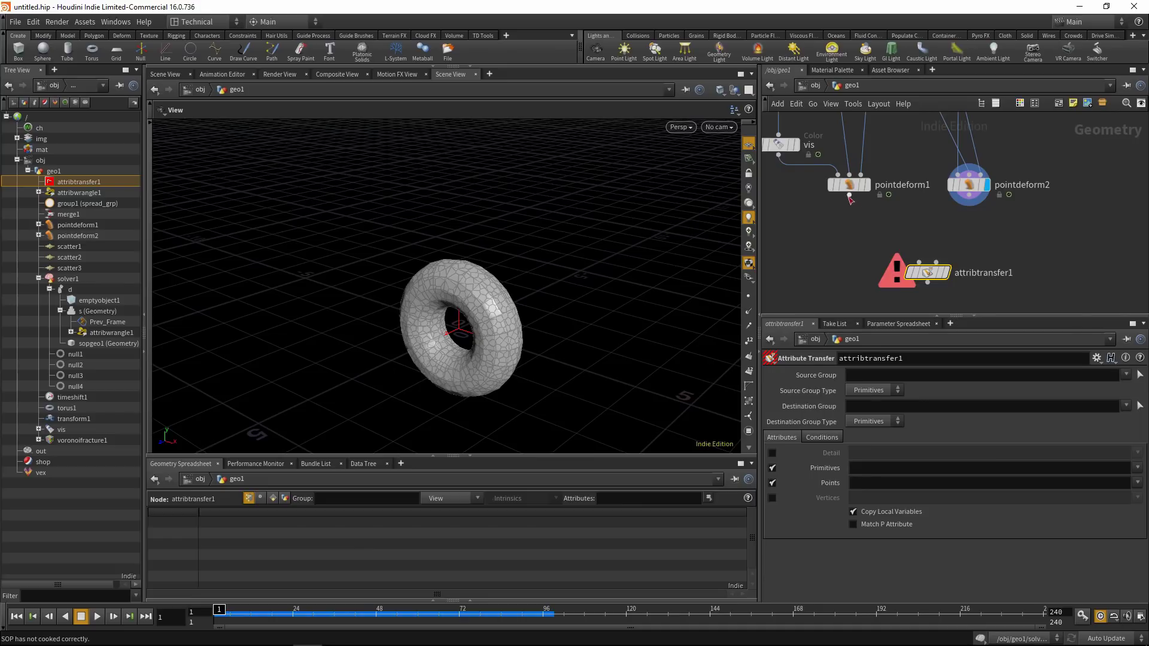
click(969, 205)
click(920, 262)
click(849, 197)
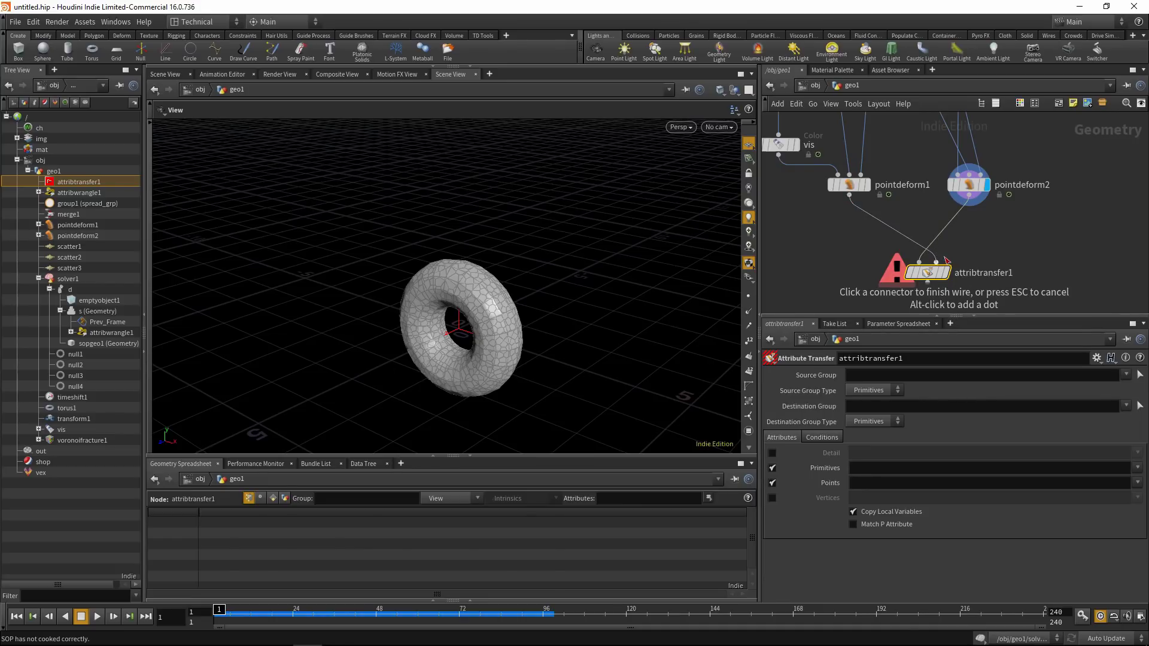
click(943, 259)
Step: Display attribtransfer1, set its Points attribute to spread and scrub to frame 24 to check the transfer
middle_drag(880, 195, 906, 236)
middle_drag(971, 281, 938, 220)
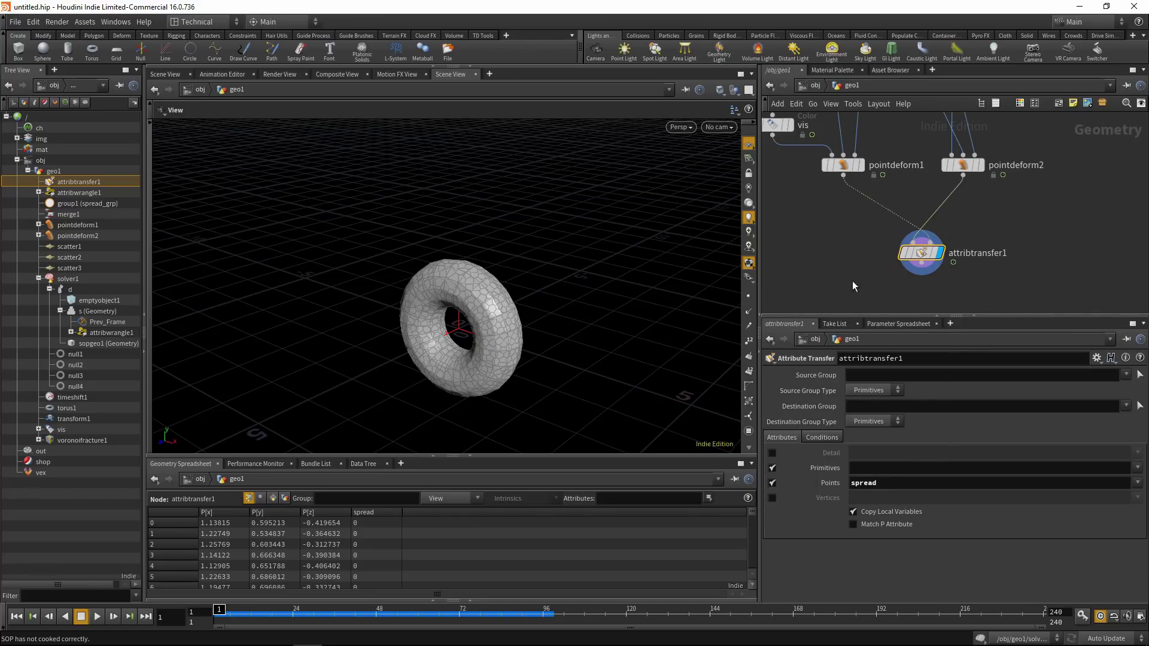
mouse_move(249, 610)
mouse_down()
mouse_move(449, 611)
mouse_move(292, 610)
mouse_up()
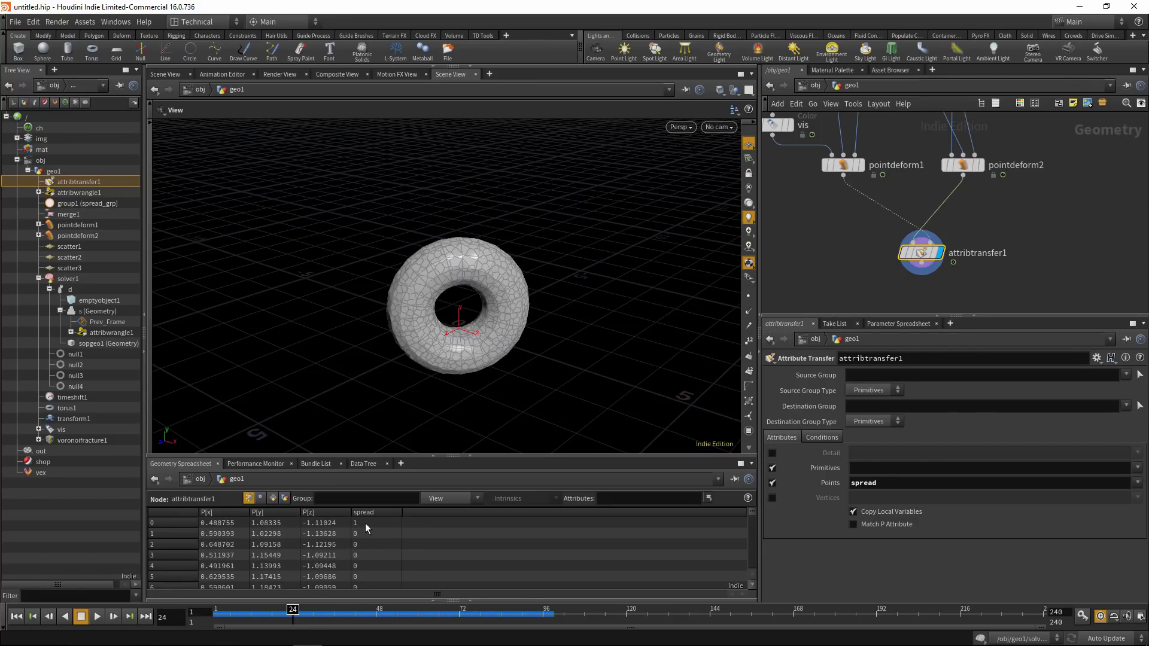
Step: Try transferring Cd along with spread, scrub to frame 26 to check the colours, and remove Cd again
middle_drag(991, 279, 989, 263)
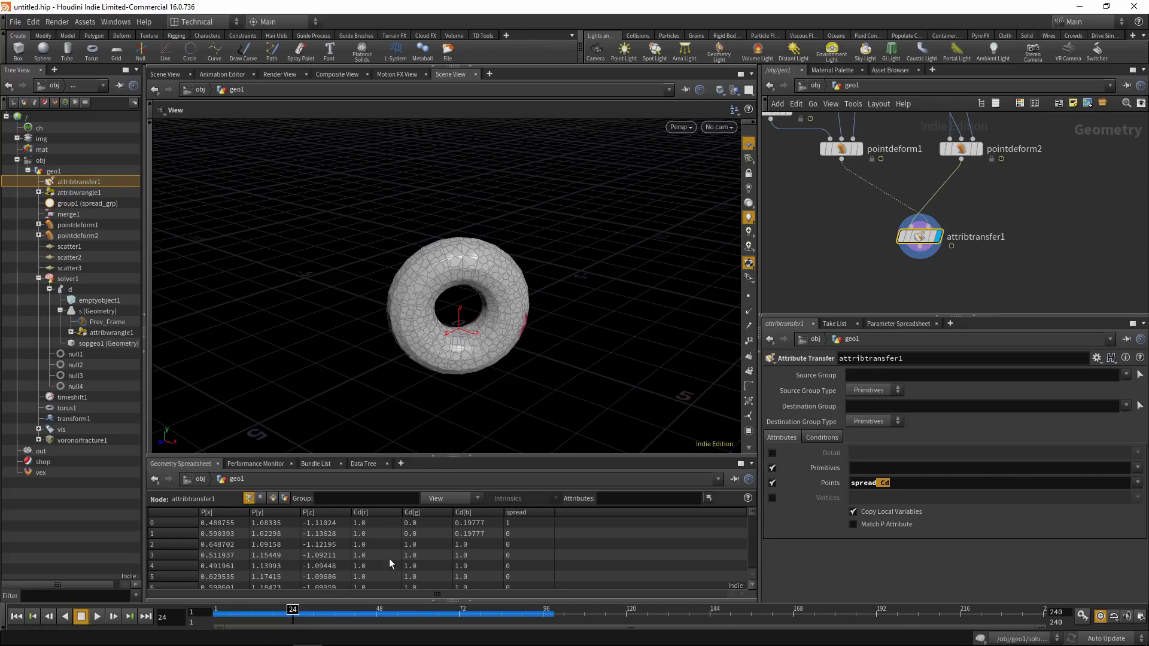
mouse_move(293, 610)
mouse_down()
mouse_move(473, 617)
mouse_move(300, 610)
mouse_up()
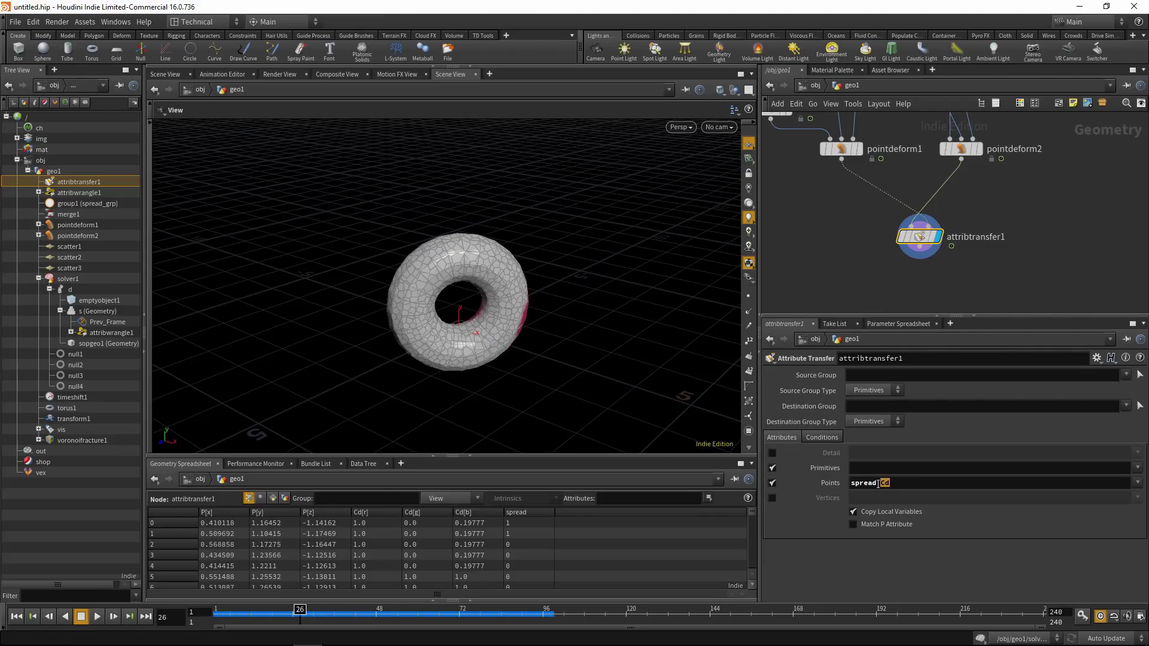
middle_drag(972, 250, 971, 196)
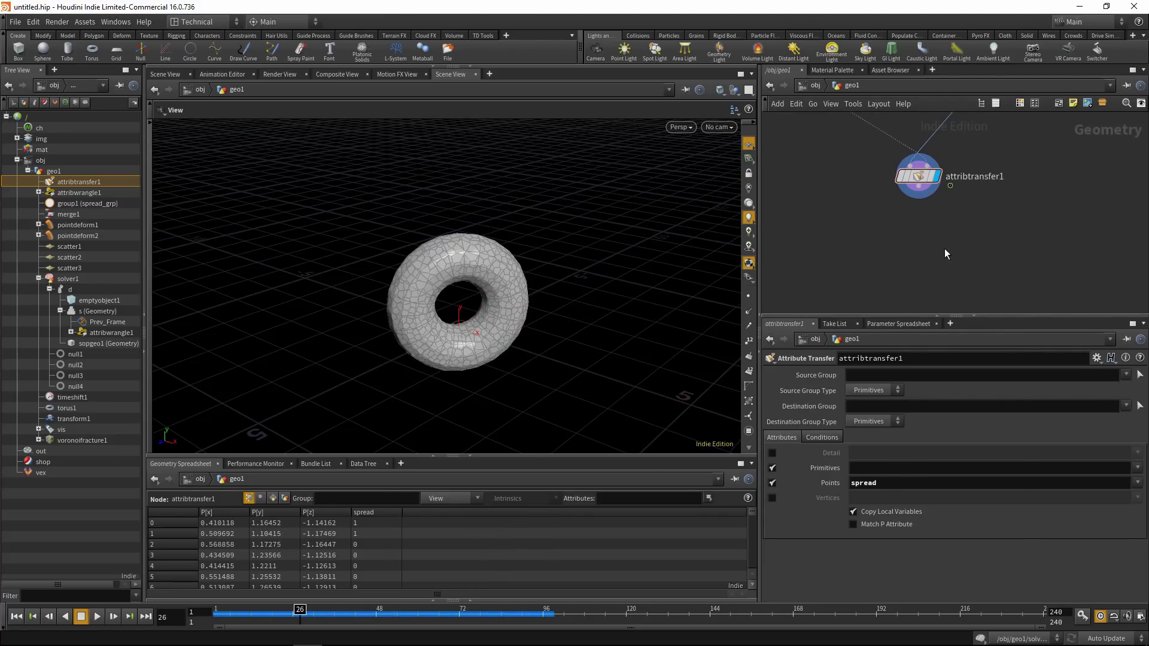
Step: Add an Attribute Wrangle node below attribtransfer1, connect it and display it
key(Tab)
text(aw)
click(1070, 209)
click(918, 223)
click(947, 226)
click(936, 224)
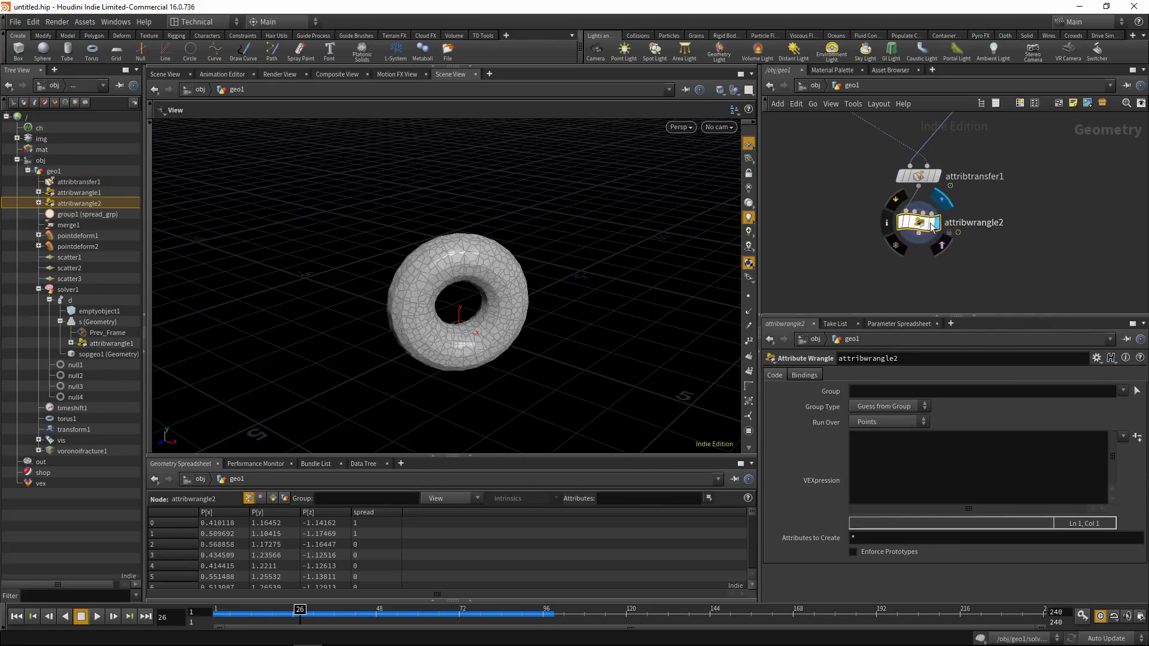
drag(925, 224, 925, 241)
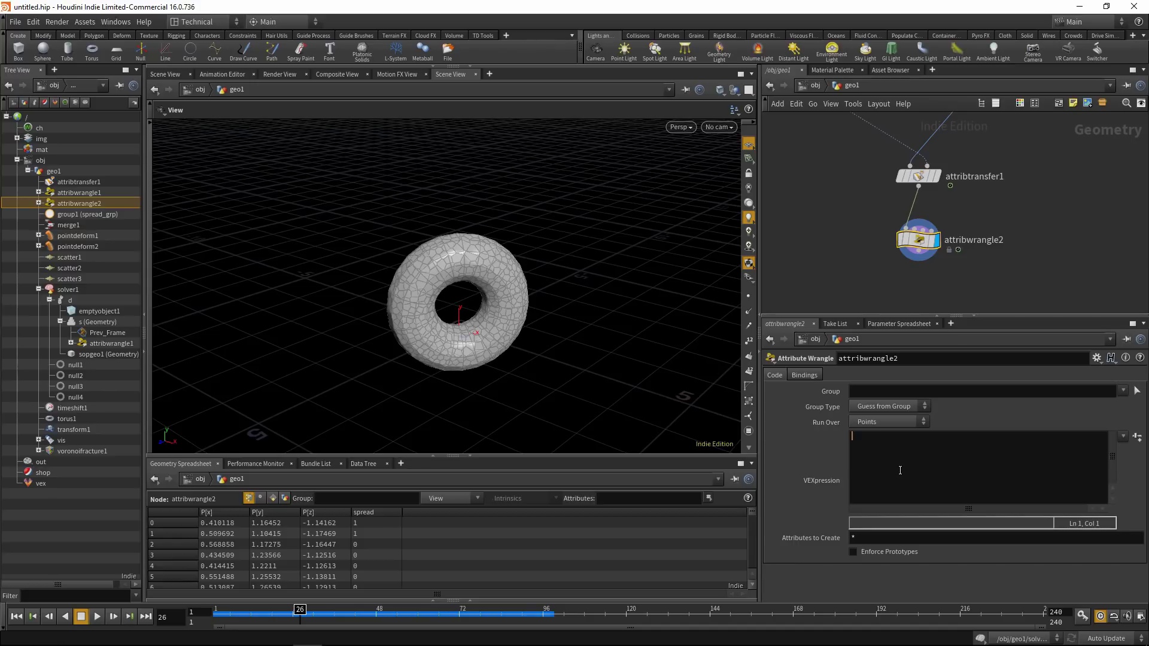
text(if(@sprea)
key(BackSpace)
key(BackSpace)
key(BackSpace)
text(pread>0){)
key(Return)
key(Return)
text(set)
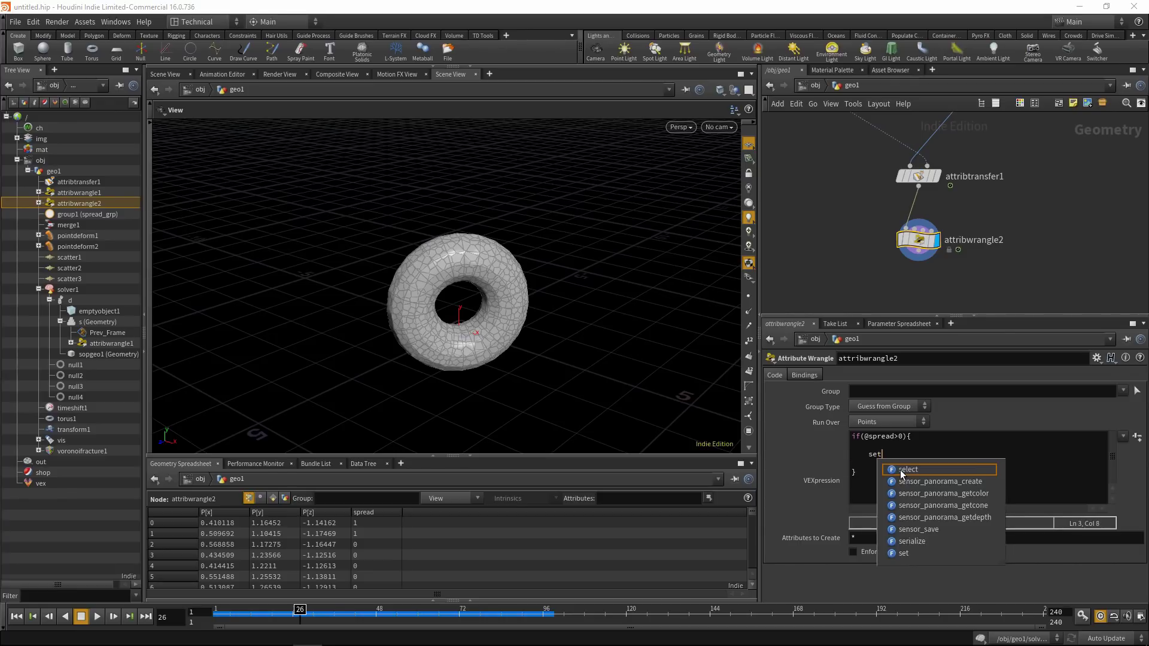
text(pointgroup)
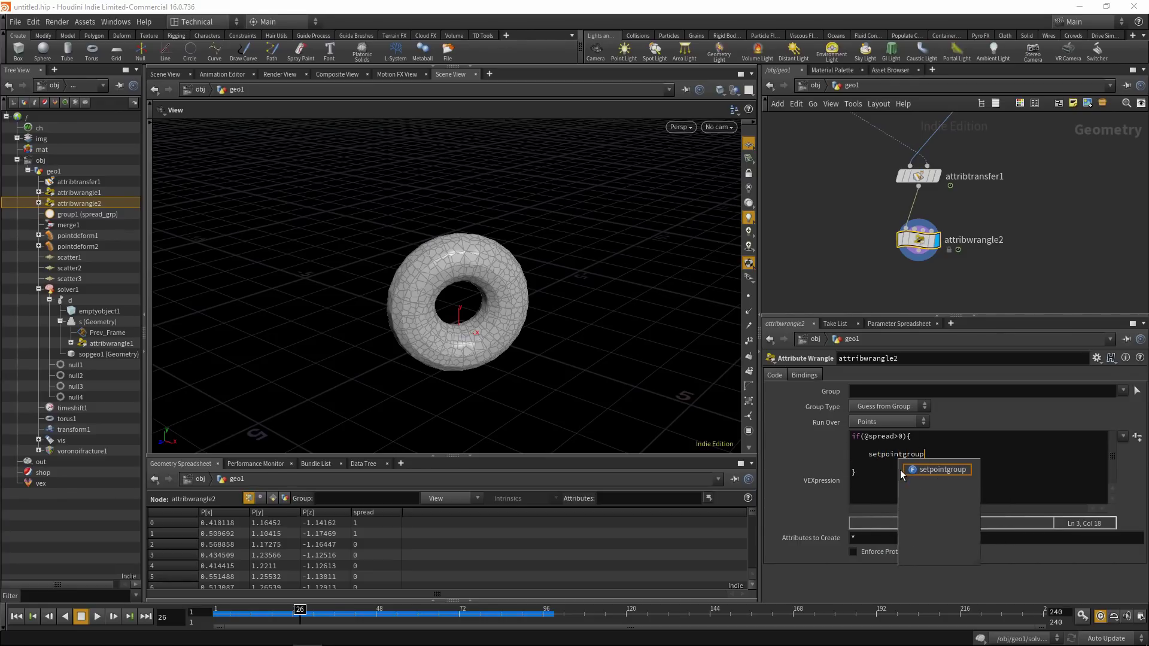
text(();)
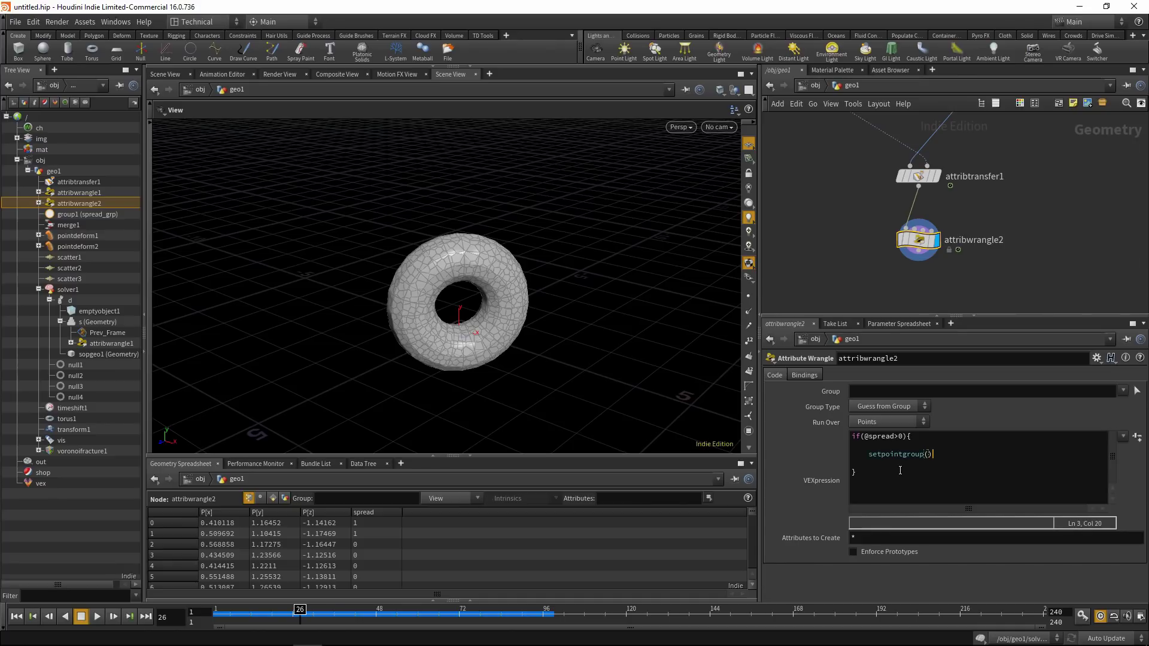
key(Left)
key(Left)
text(0, 'released_grp', @ptnum, 1, 'set)
key(Escape)
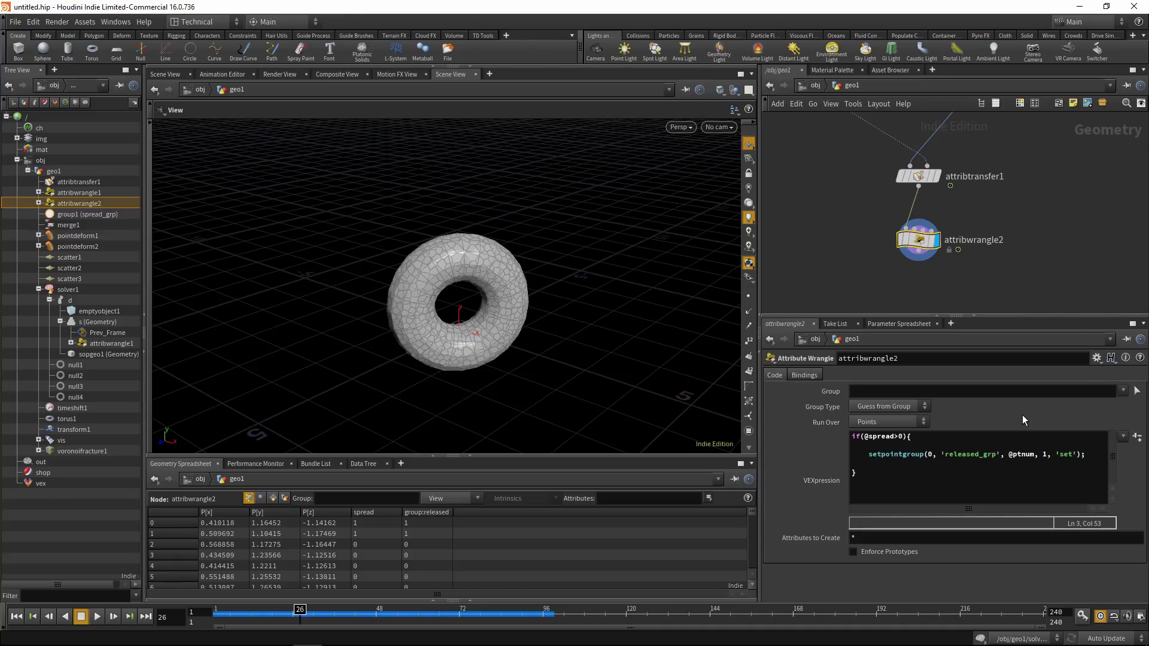
Step: Add and display an Assemble node after attribwrangle2, with Create Packed Geometry enabled and Transfer Attributes set to *
key(Tab)
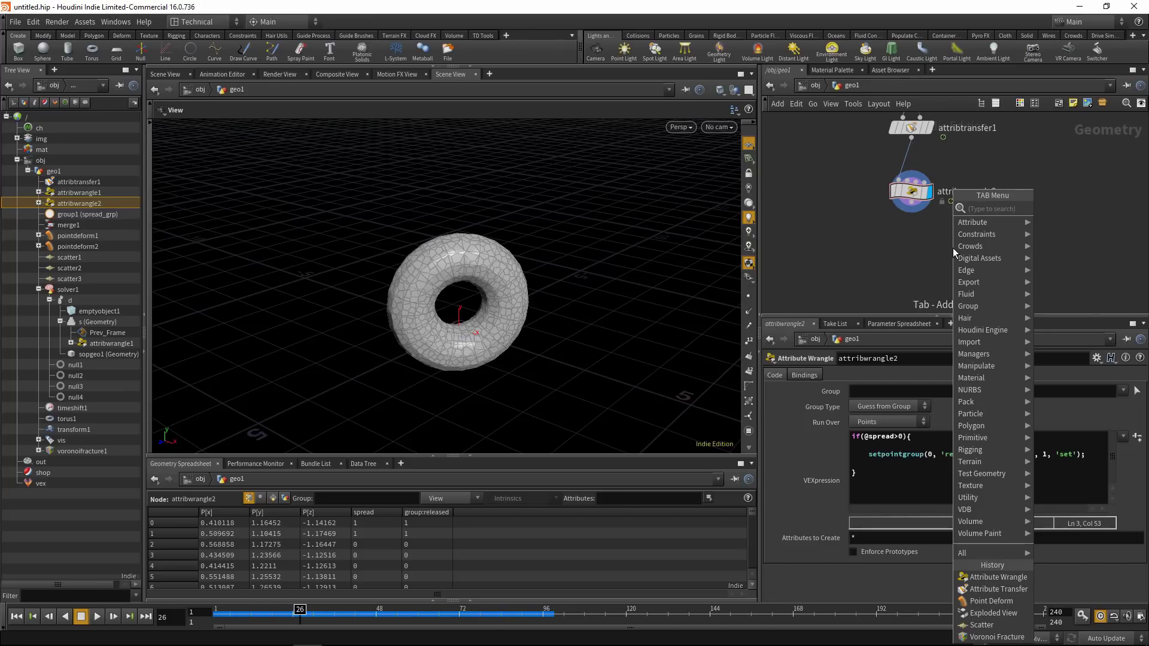
text(asse)
click(1063, 208)
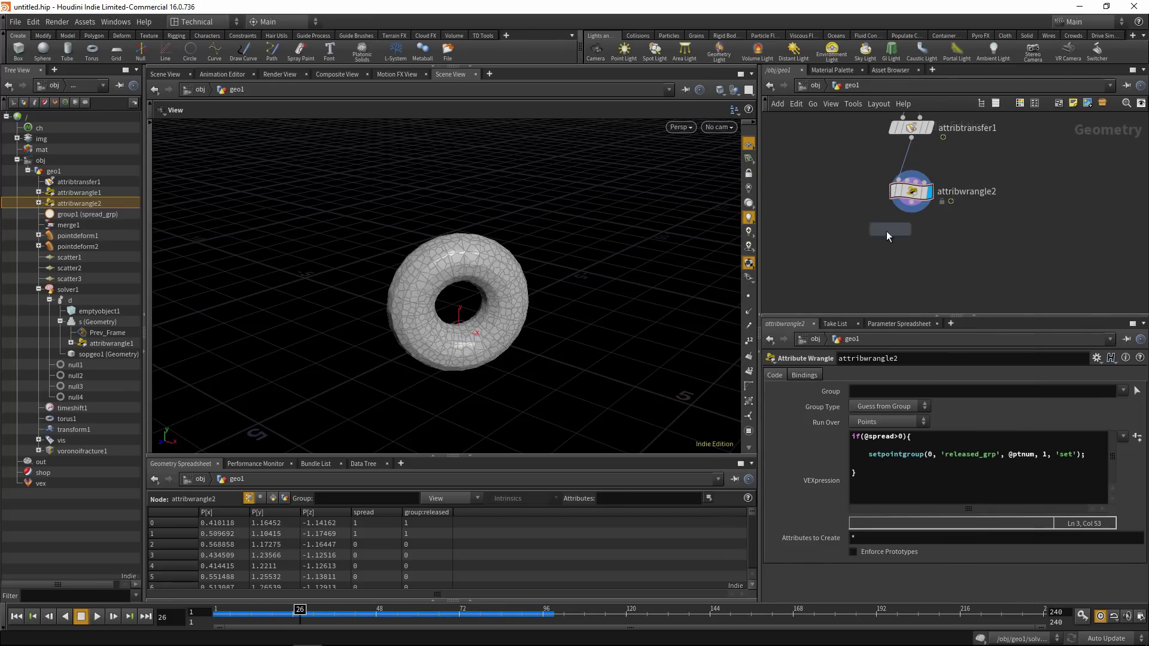
click(907, 248)
click(910, 203)
click(911, 230)
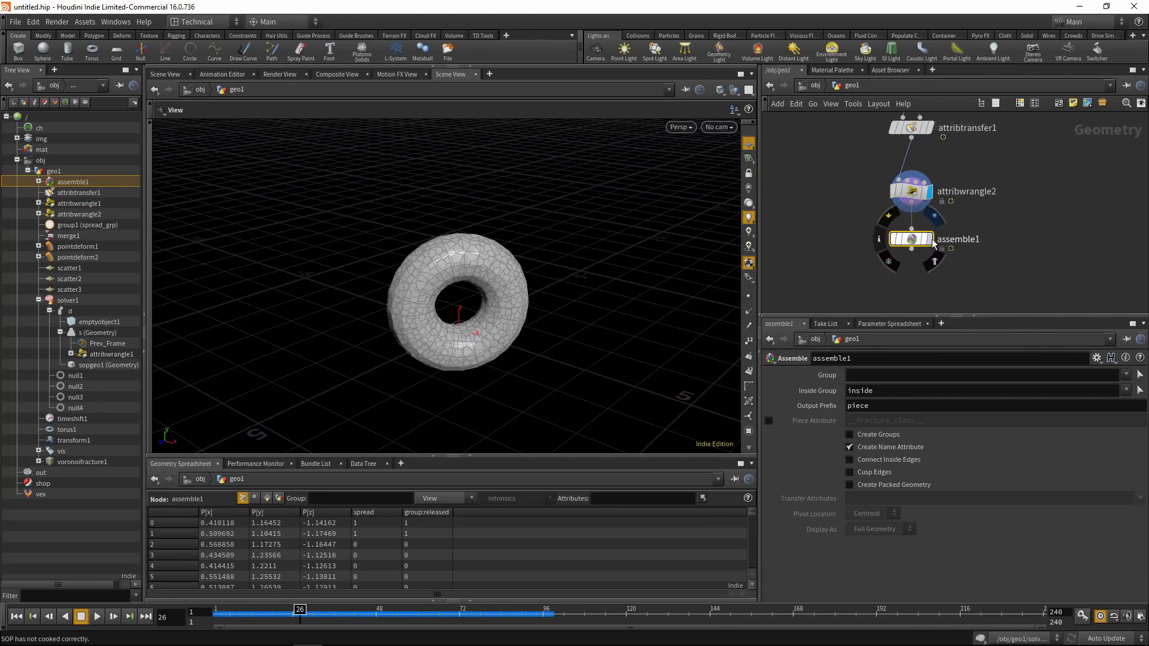
click(849, 484)
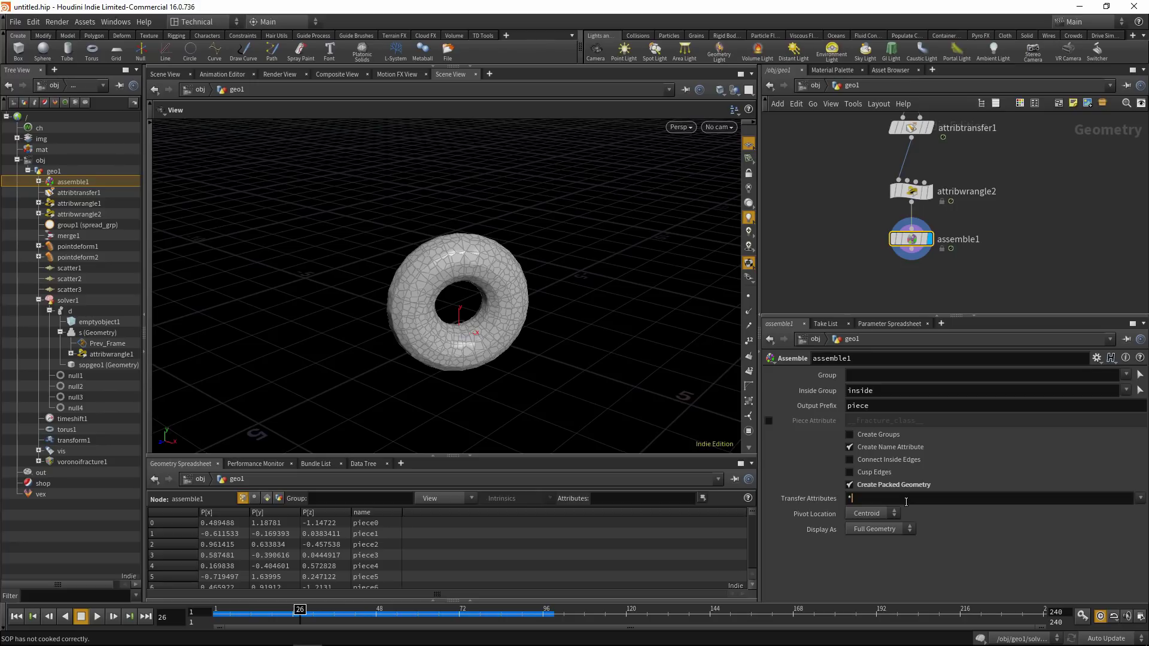
key(Return)
Step: Examine the node network around assemble1 and inspect the packed torus pieces up close
mouse_move(926, 277)
middle_down()
mouse_move(921, 246)
mouse_move(919, 265)
middle_up()
scroll(918, 264, up, 2)
scroll(990, 222, down, 4)
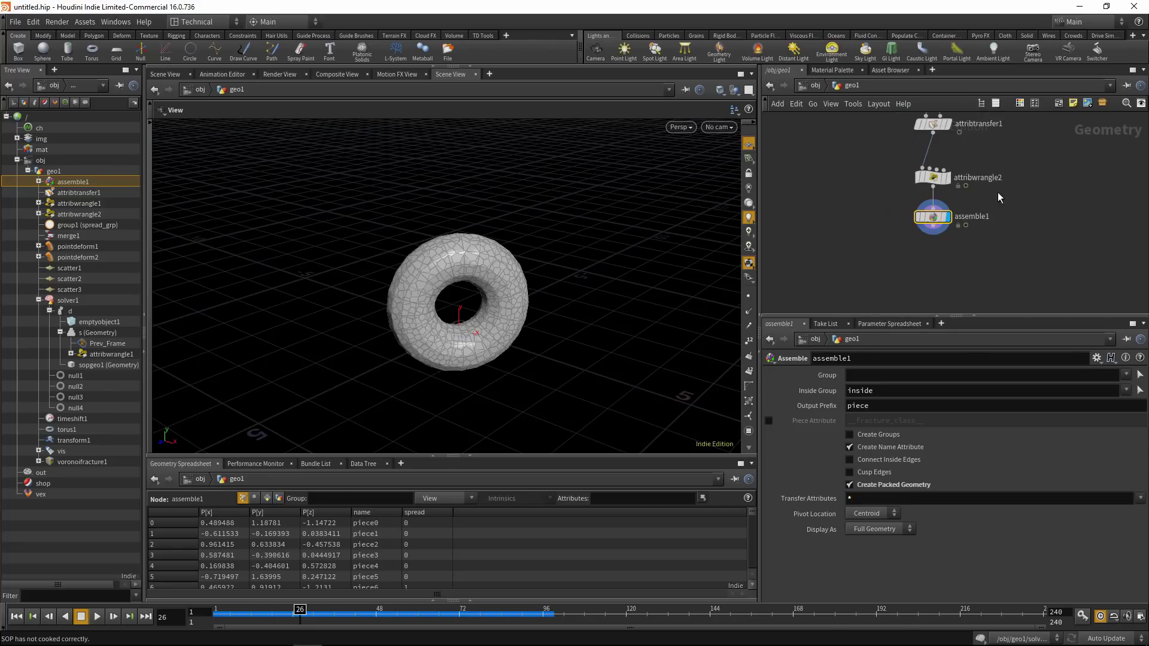
middle_drag(1000, 198, 925, 274)
scroll(959, 222, down, 2)
middle_drag(959, 222, 956, 208)
scroll(958, 198, up, 4)
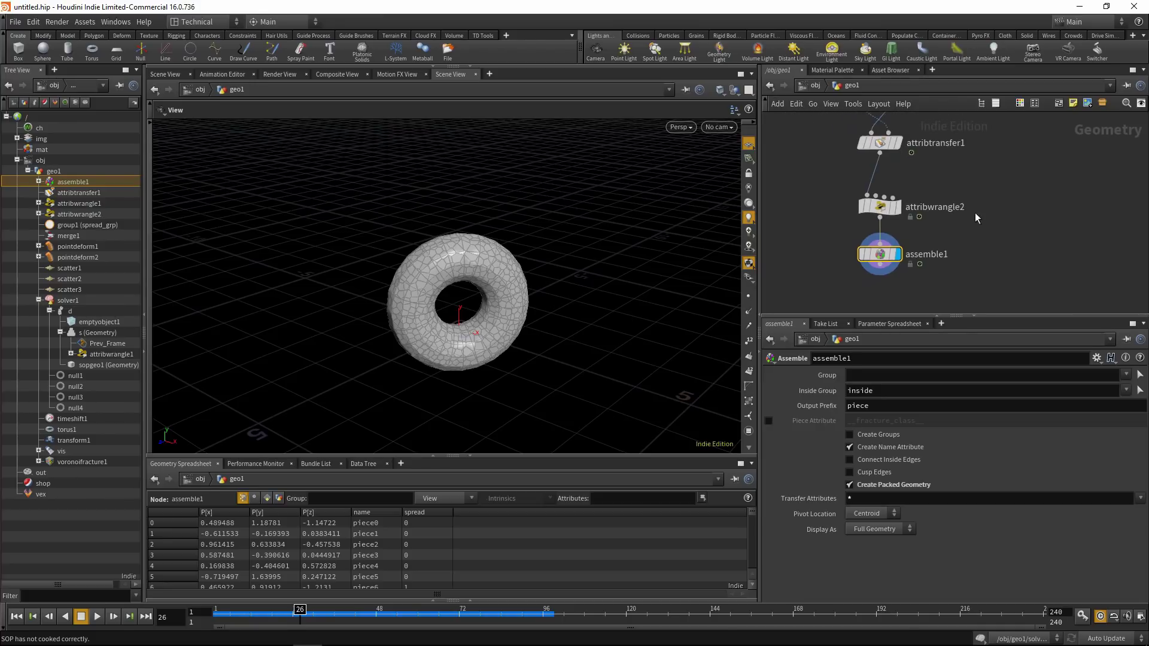
drag(467, 312, 467, 278)
scroll(468, 278, up, 6)
middle_drag(431, 246, 495, 299)
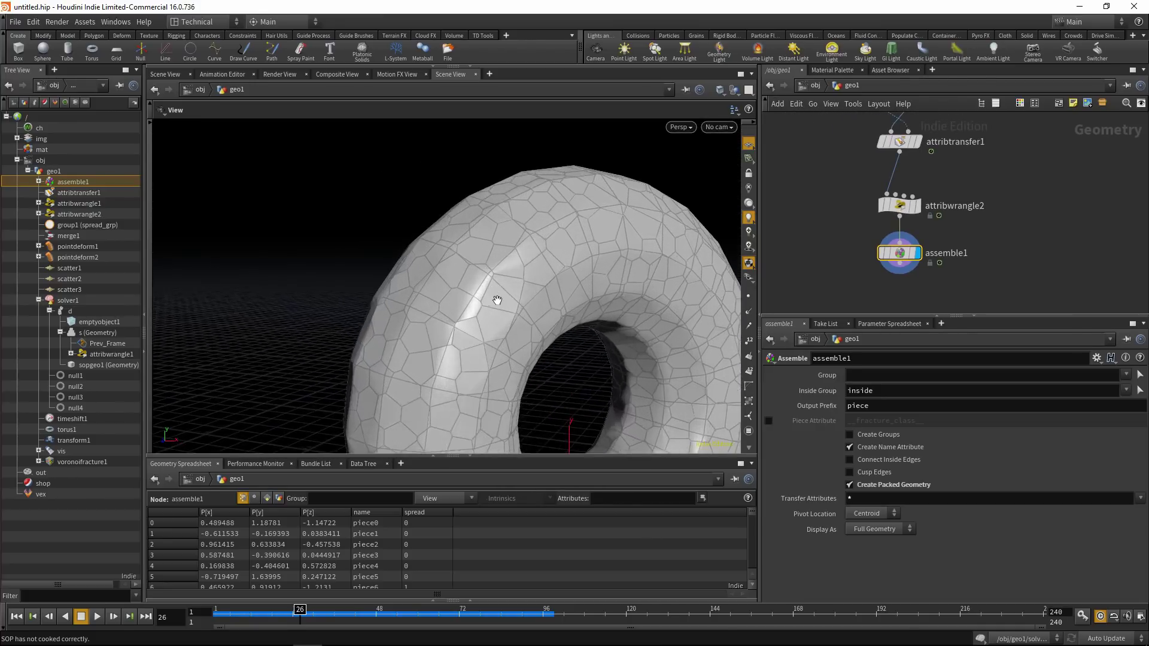
drag(495, 300, 506, 326)
middle_drag(506, 325, 520, 246)
drag(519, 245, 497, 258)
Step: Add an Exploded View node fed by attribwrangle2 and display it to inspect the separated torus pieces
middle_drag(957, 264, 954, 249)
key(Tab)
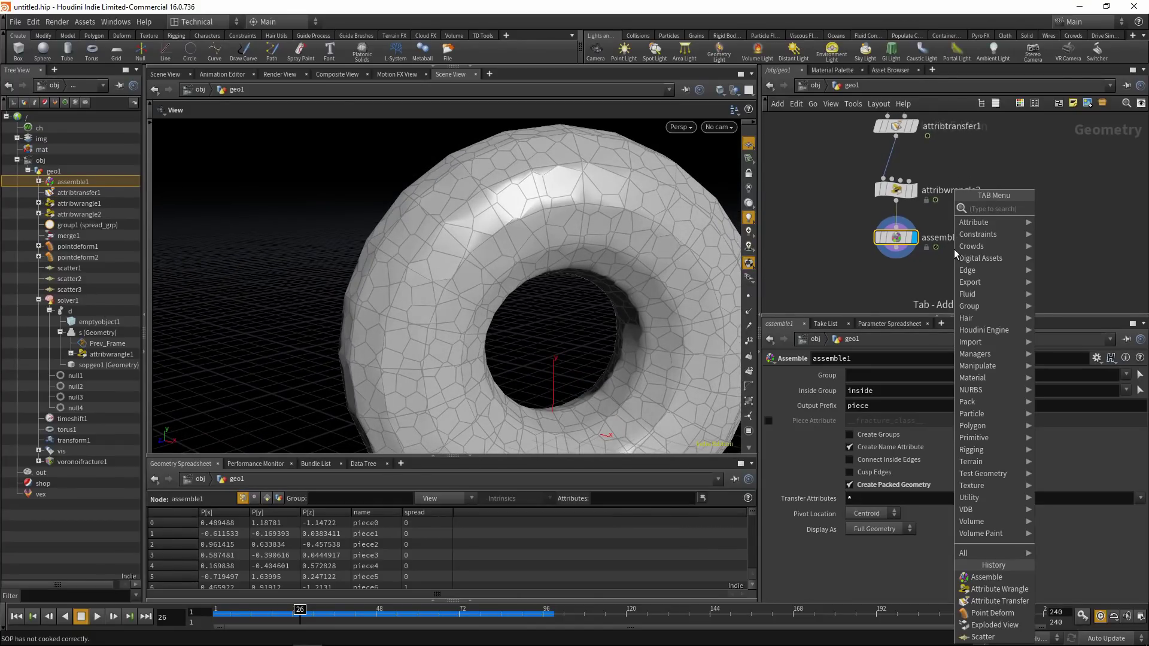
text(exploded)
click(1083, 214)
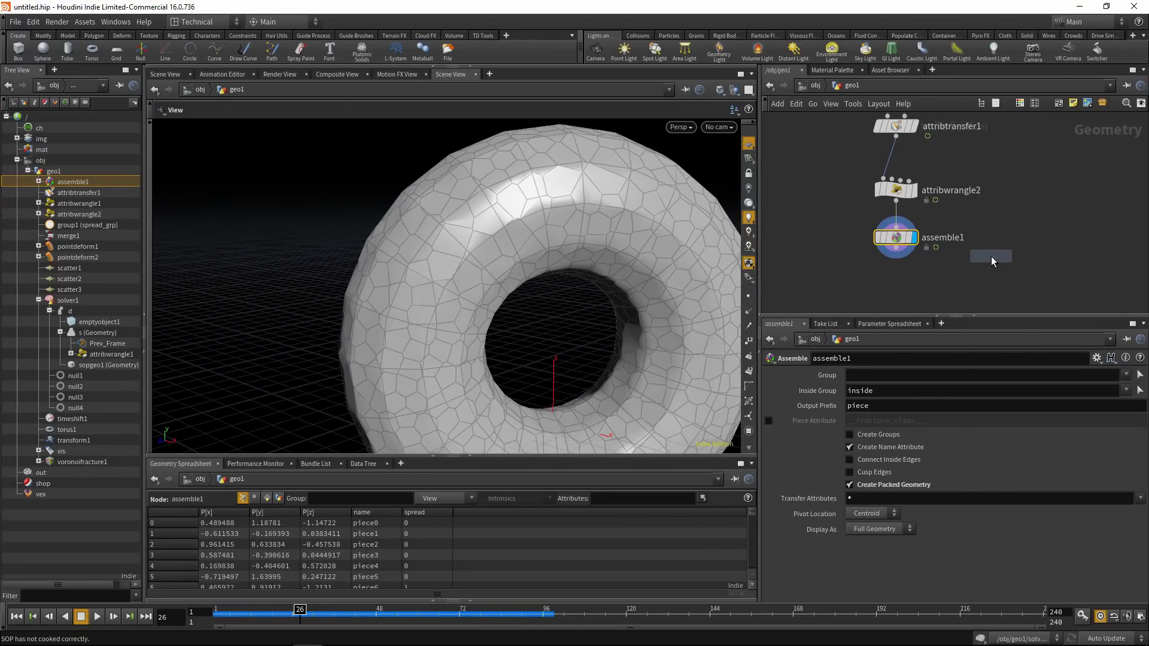
click(991, 256)
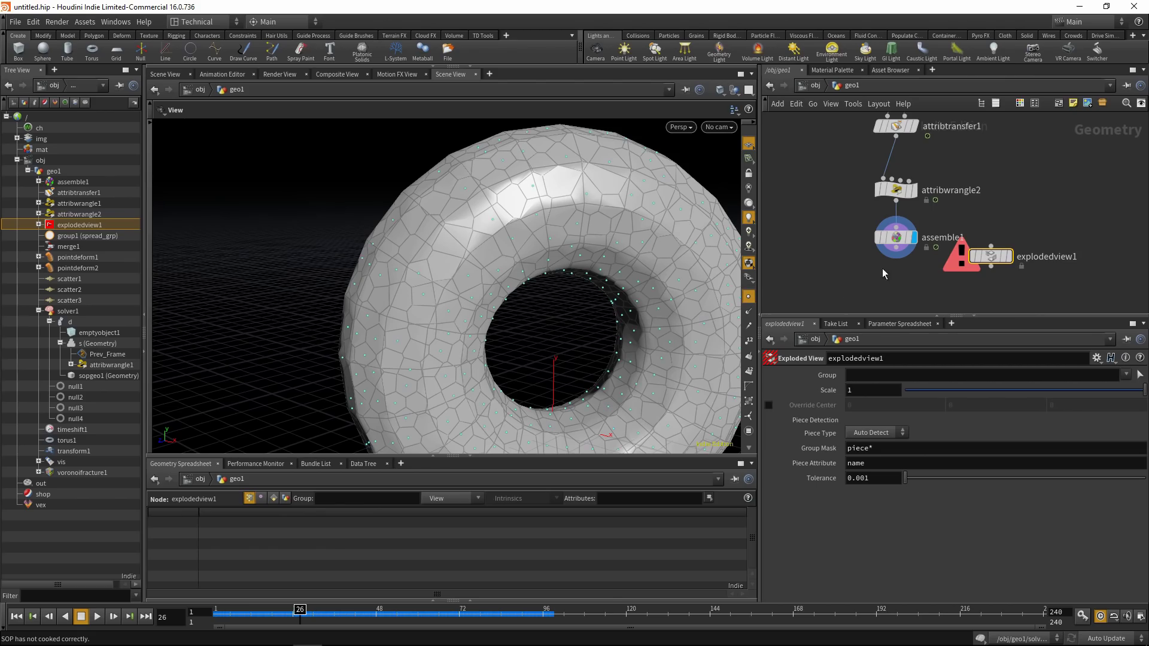
click(895, 200)
click(991, 247)
click(1011, 259)
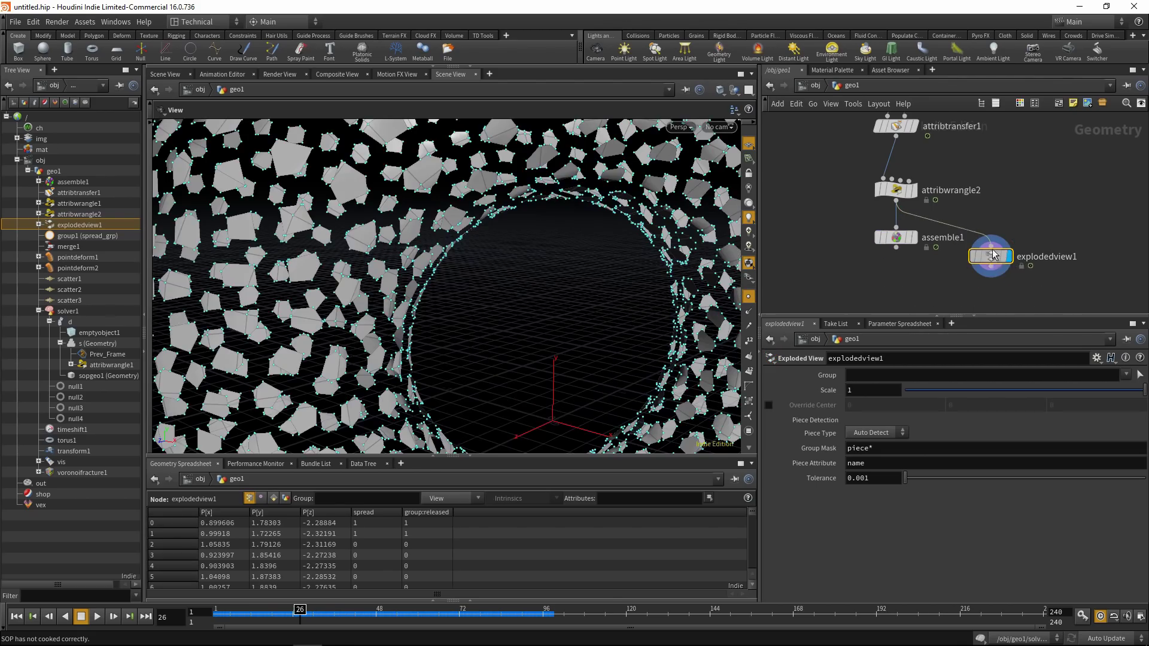
drag(994, 257, 994, 245)
scroll(419, 258, down, 3)
drag(383, 252, 441, 262)
scroll(442, 262, up, 6)
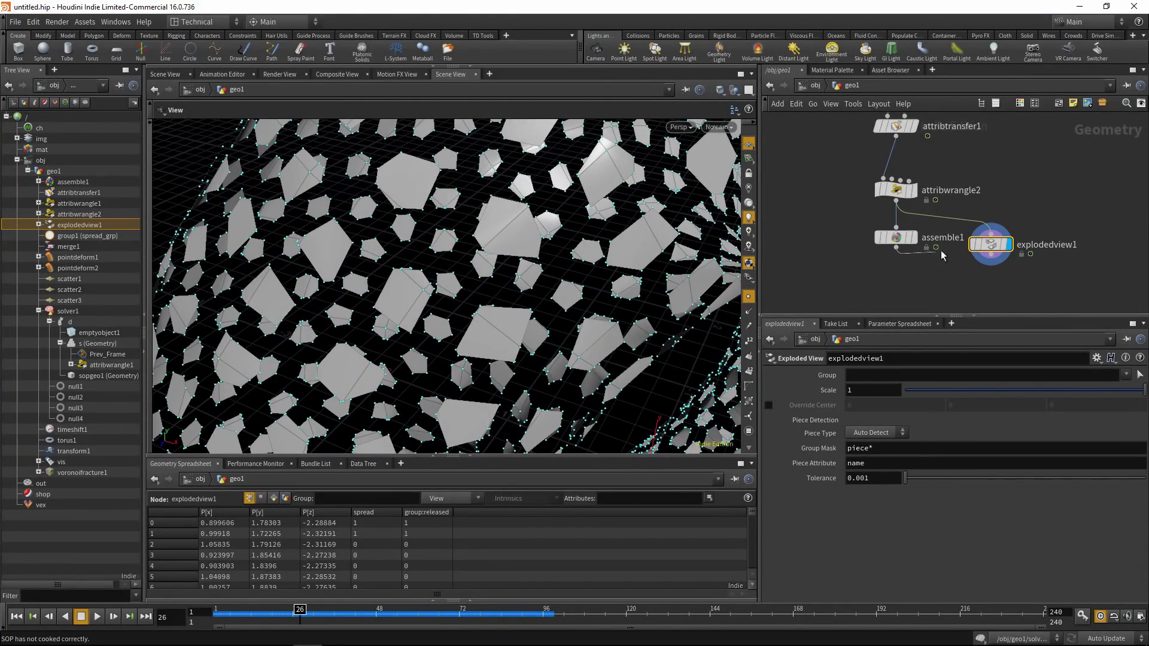
Step: Connect assemble1 to explodedview1 to inspect the separated packed pieces, and delete the Exploded View node
click(896, 248)
click(991, 240)
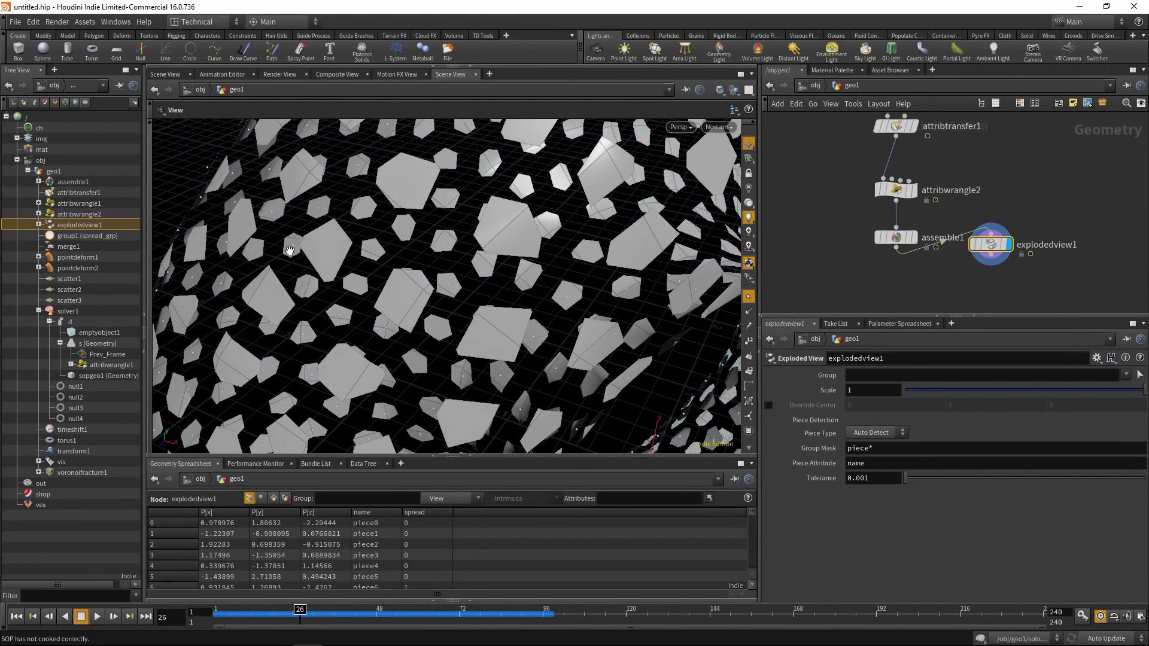
scroll(289, 252, down, 3)
drag(359, 252, 394, 254)
scroll(394, 255, down, 8)
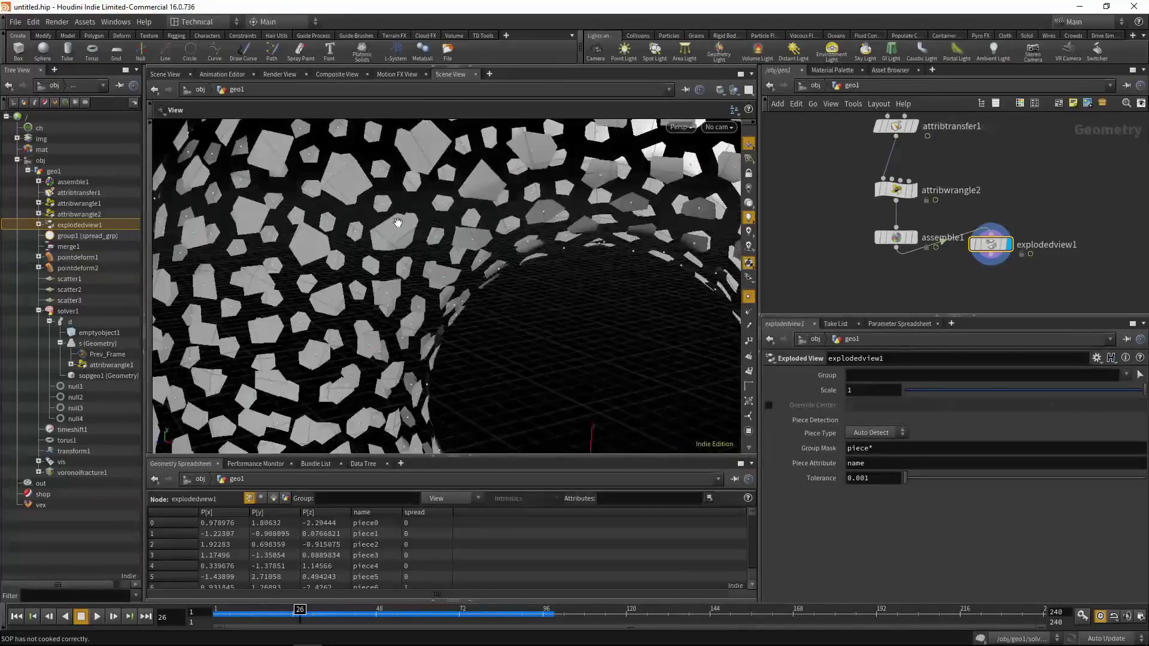
mouse_move(982, 253)
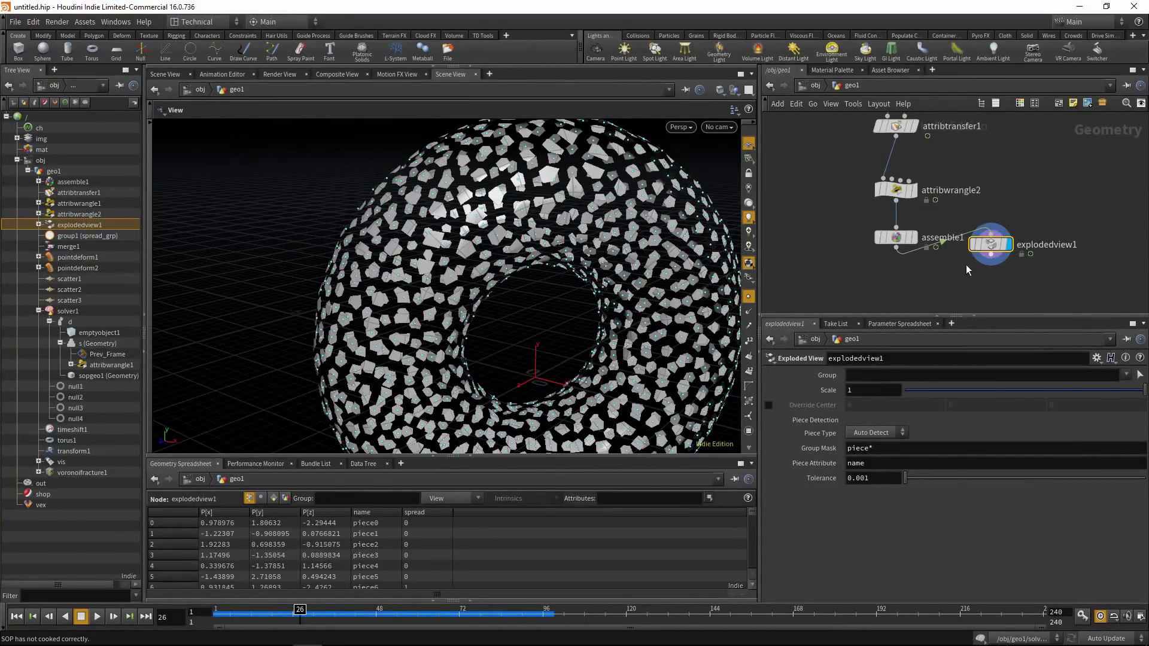
key(Delete)
Step: Duplicate attribwrangle2 below assemble1, connect the copy to assemble1's output and display it
alt+drag(899, 155, 897, 256)
click(896, 206)
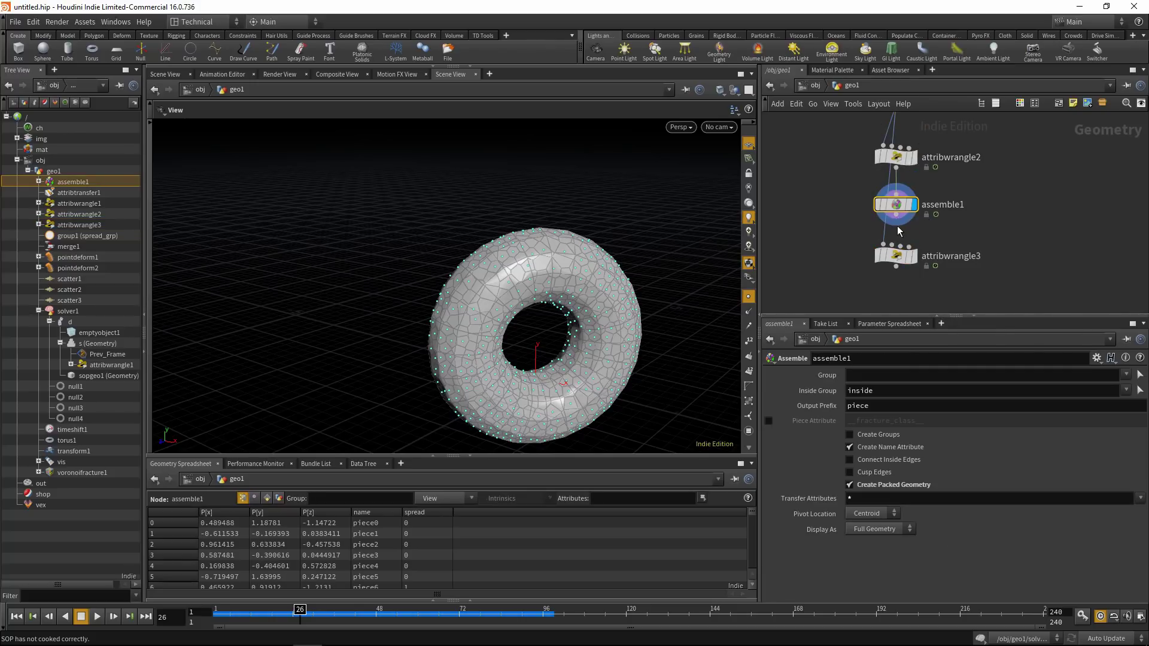
click(895, 215)
click(884, 245)
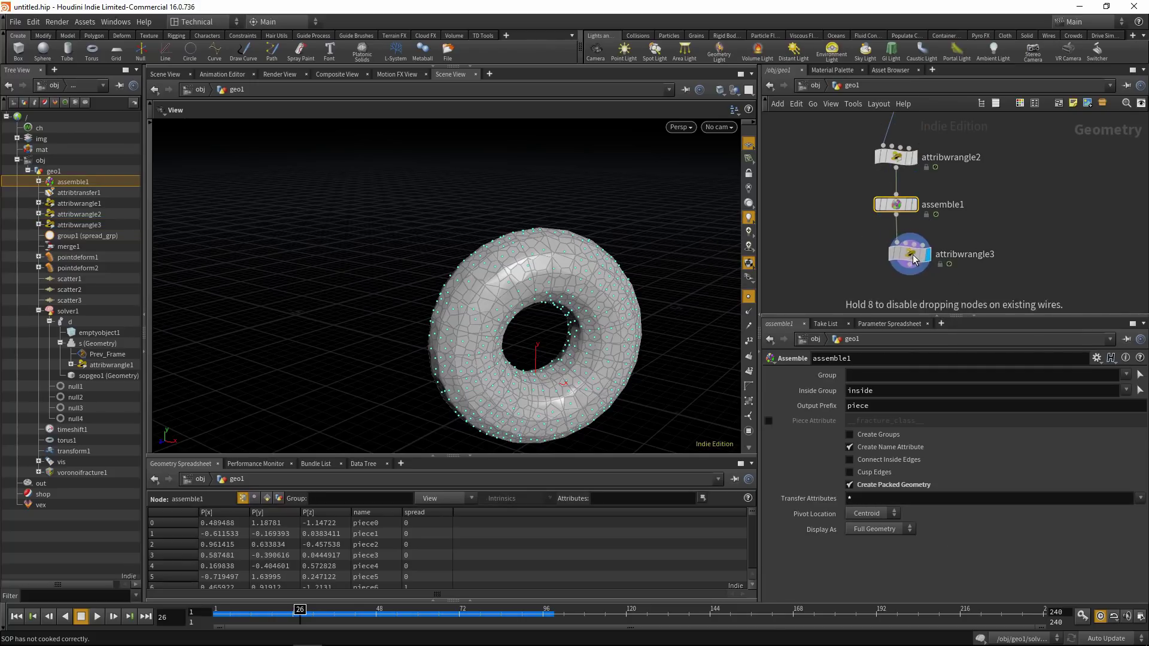
click(903, 257)
drag(491, 287, 419, 311)
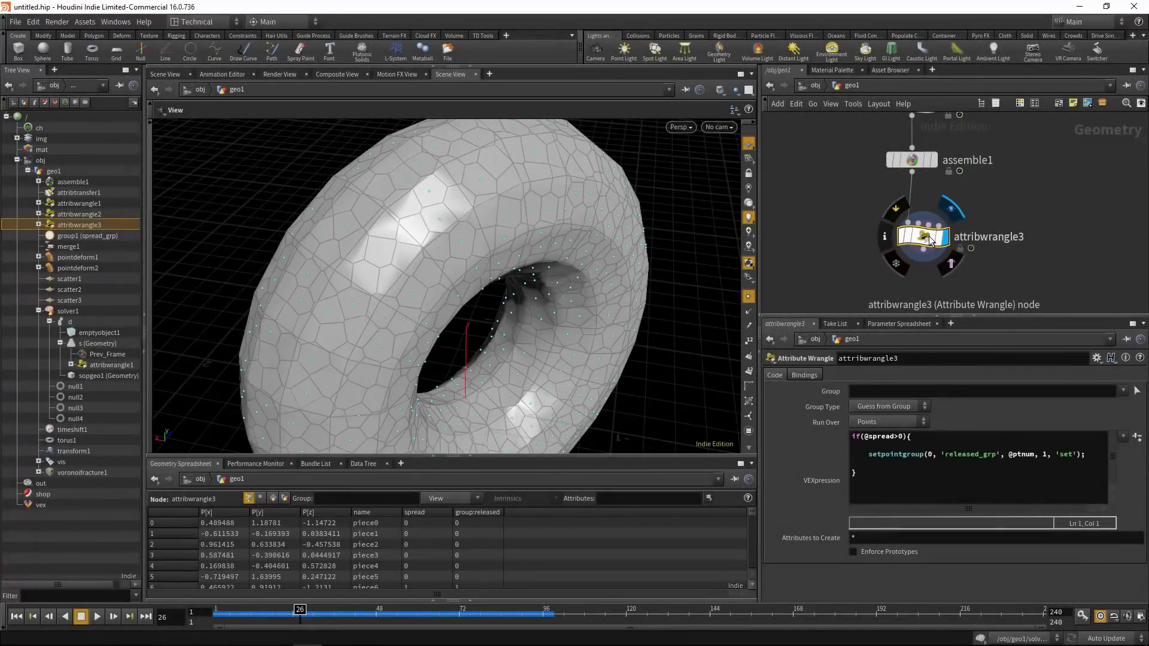
Step: Add an empty Attribute Wrangle node below attribwrangle3, connect it and display it
right_click(929, 236)
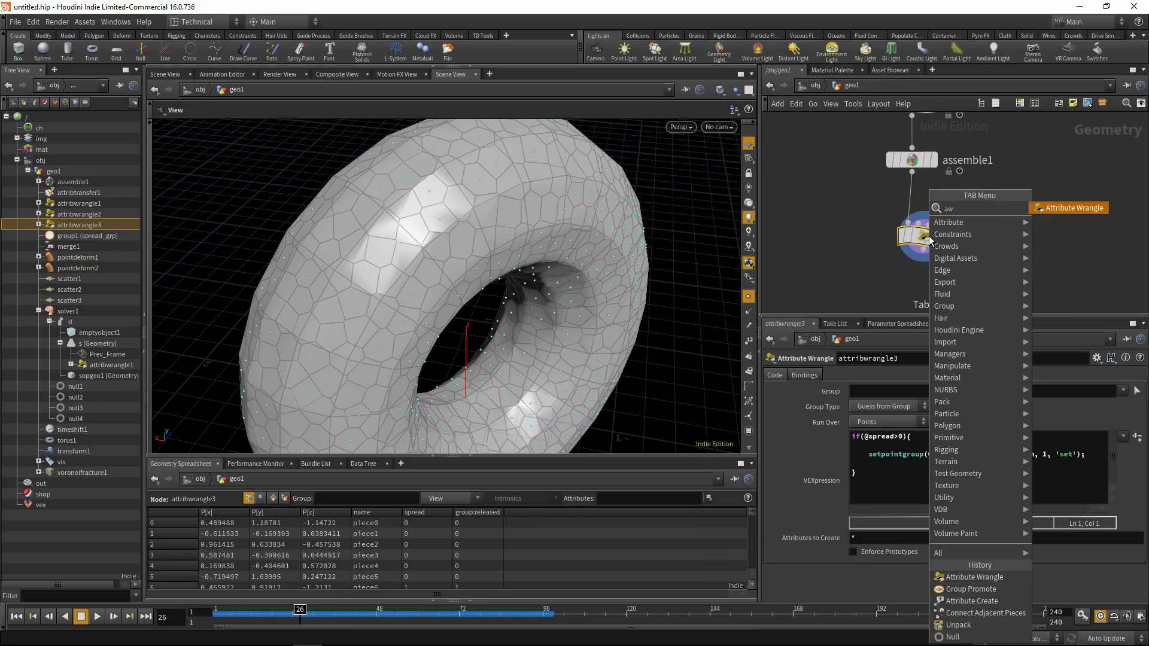
key(Escape)
click(930, 294)
middle_drag(967, 273, 967, 217)
drag(931, 239, 931, 253)
click(924, 207)
click(931, 251)
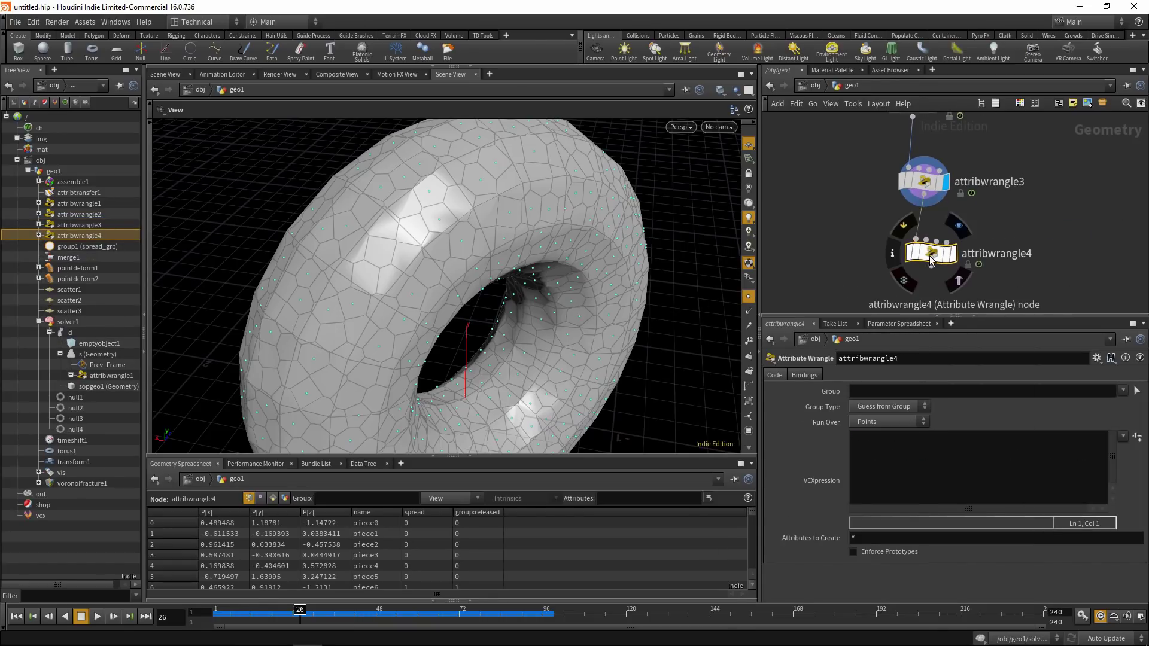
click(947, 257)
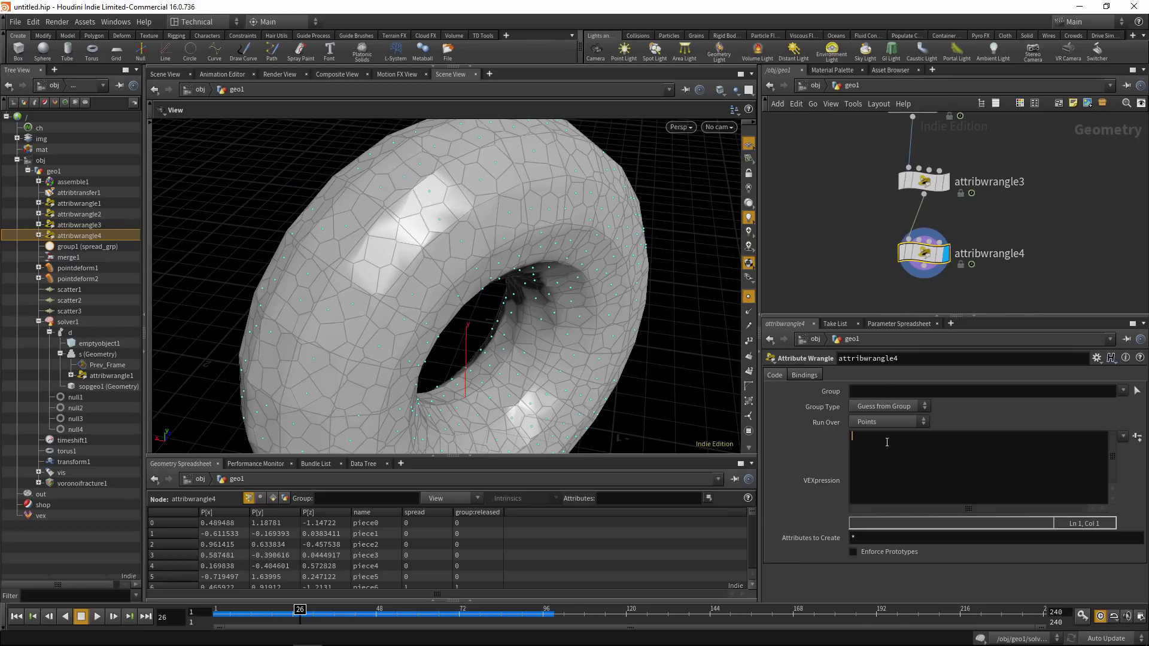
Step: Write attribwrangle4's VEX: i@deforming = 1; f@mass = chf('mass'); f@density = 0;
text(i@deforming = 1l)
key(BackSpace)
text(;)
key(Return)
text(f@mass=)
key(BackSpace)
text(c)
key(BackSpace)
text(= ch)
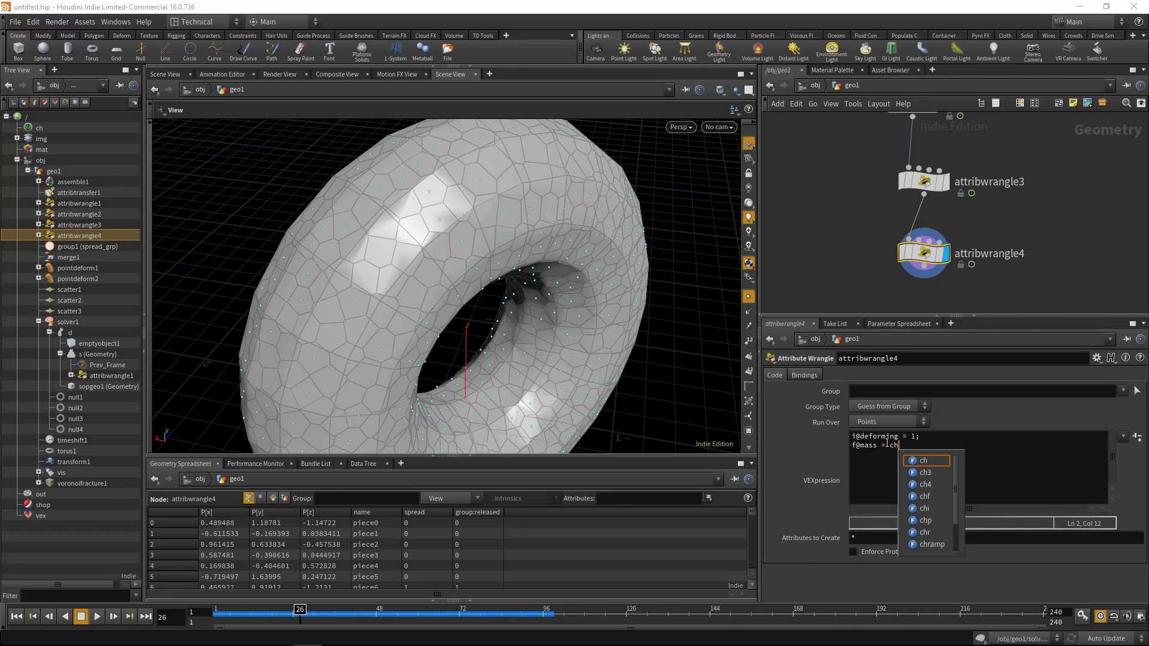
text(f(')
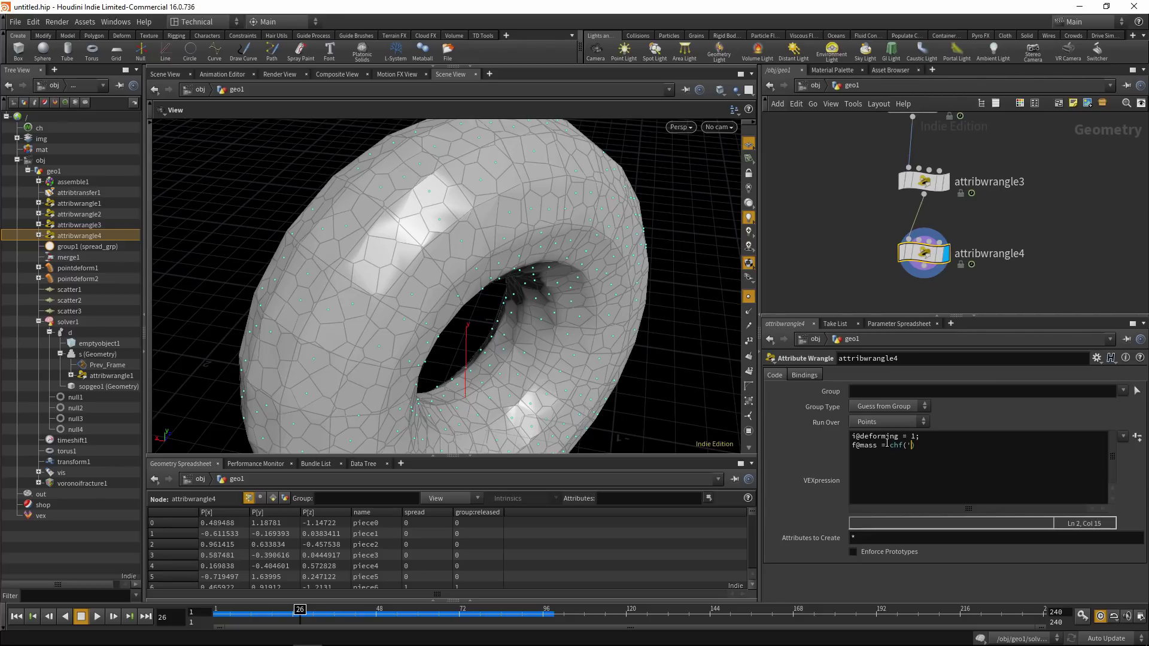
text(mass');)
key(Return)
text(f@density=)
key(BackSpace)
text(= 0;)
Step: Create the mass channel parameter on attribwrangle4 and set Mass to 10
click(973, 557)
click(865, 573)
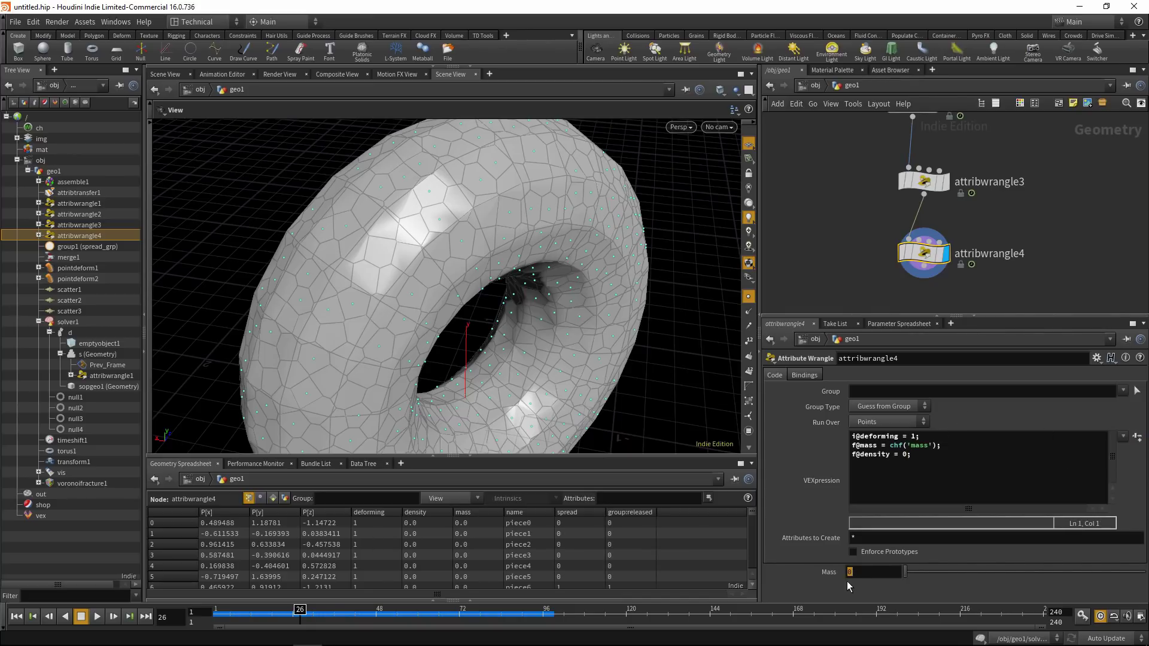
text(10)
key(Return)
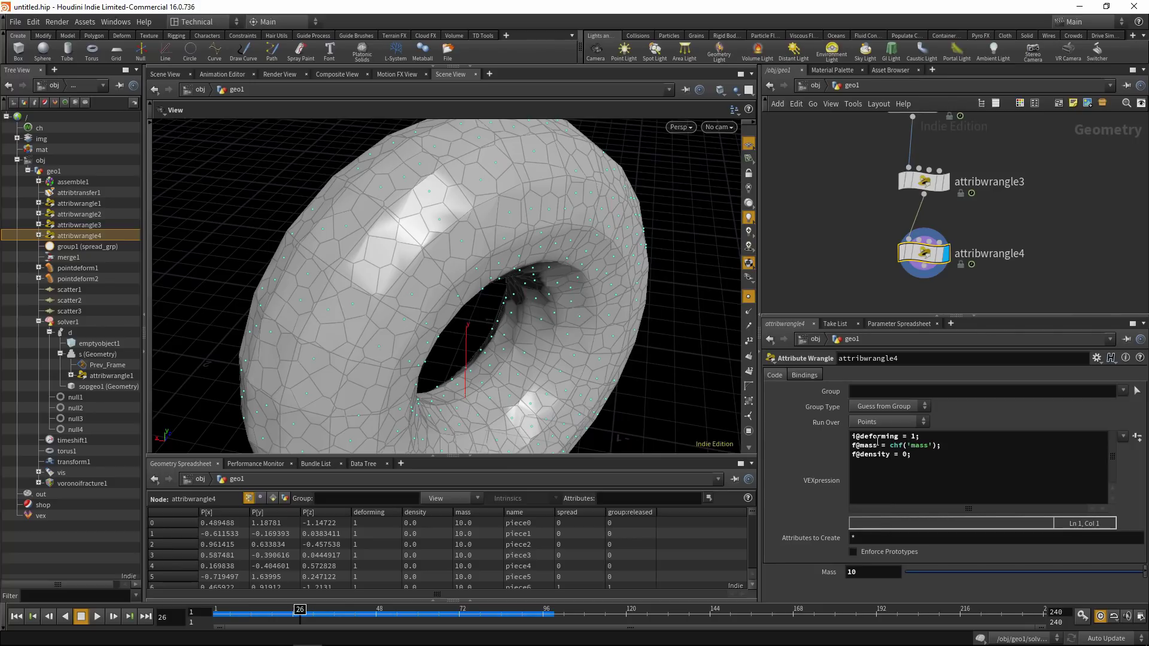
Step: Review the deforming, mass and density lines in attribwrangle4's VEX code
drag(852, 437, 933, 448)
click(934, 465)
drag(857, 436, 934, 439)
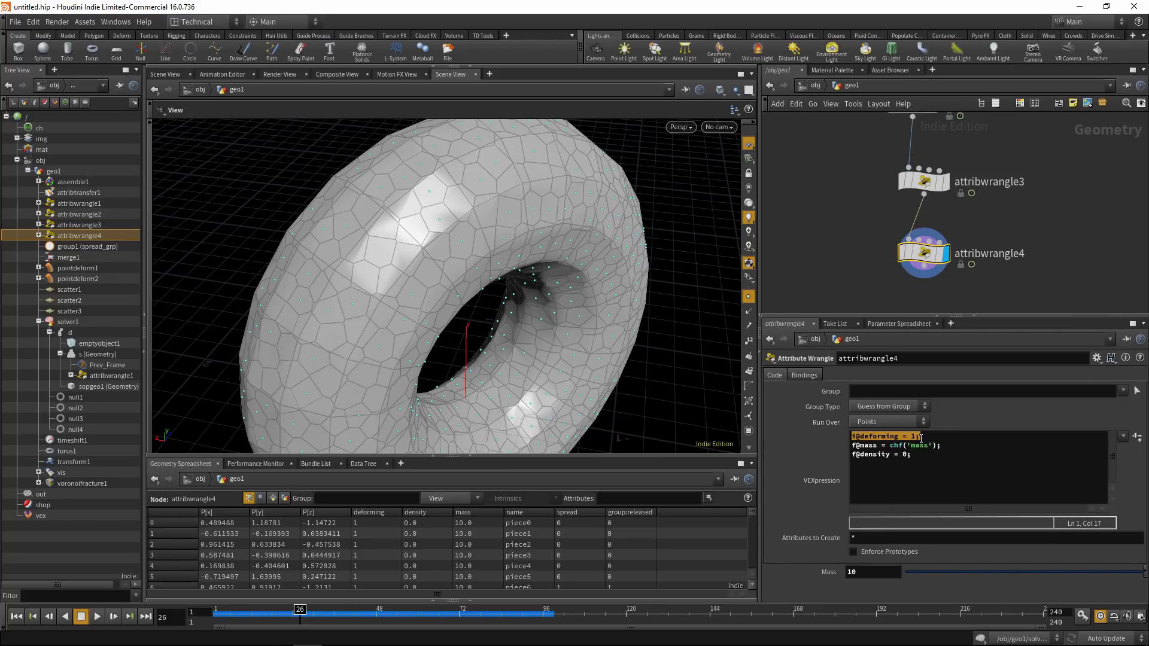
click(934, 440)
drag(934, 440, 851, 437)
click(914, 437)
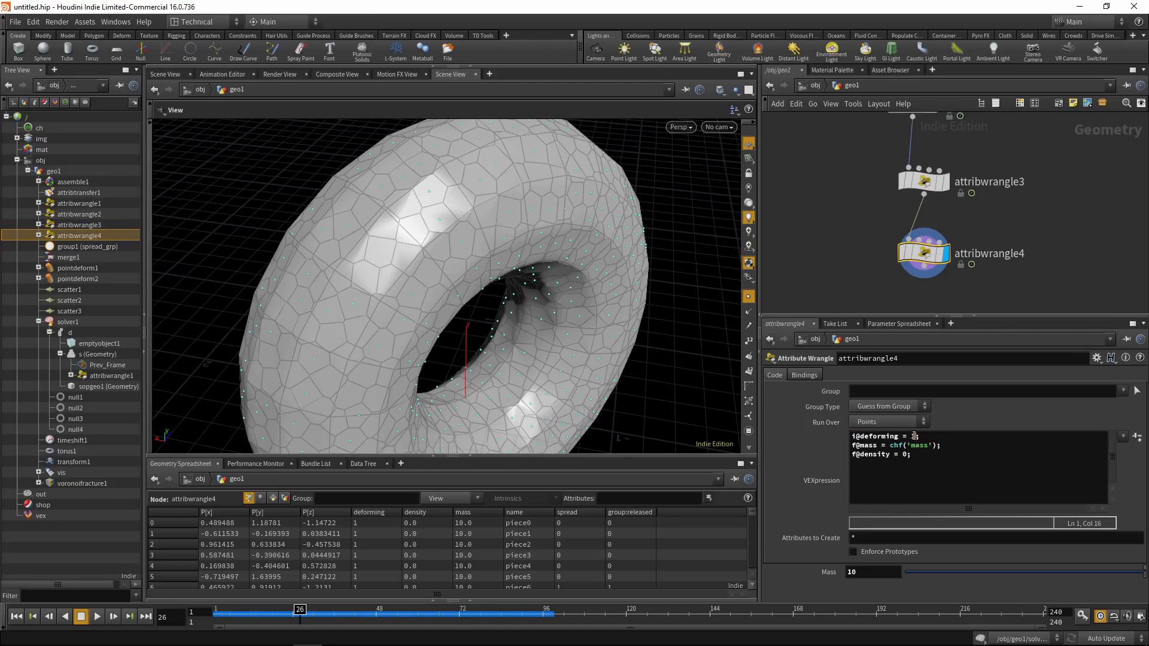
click(945, 445)
drag(854, 445, 953, 446)
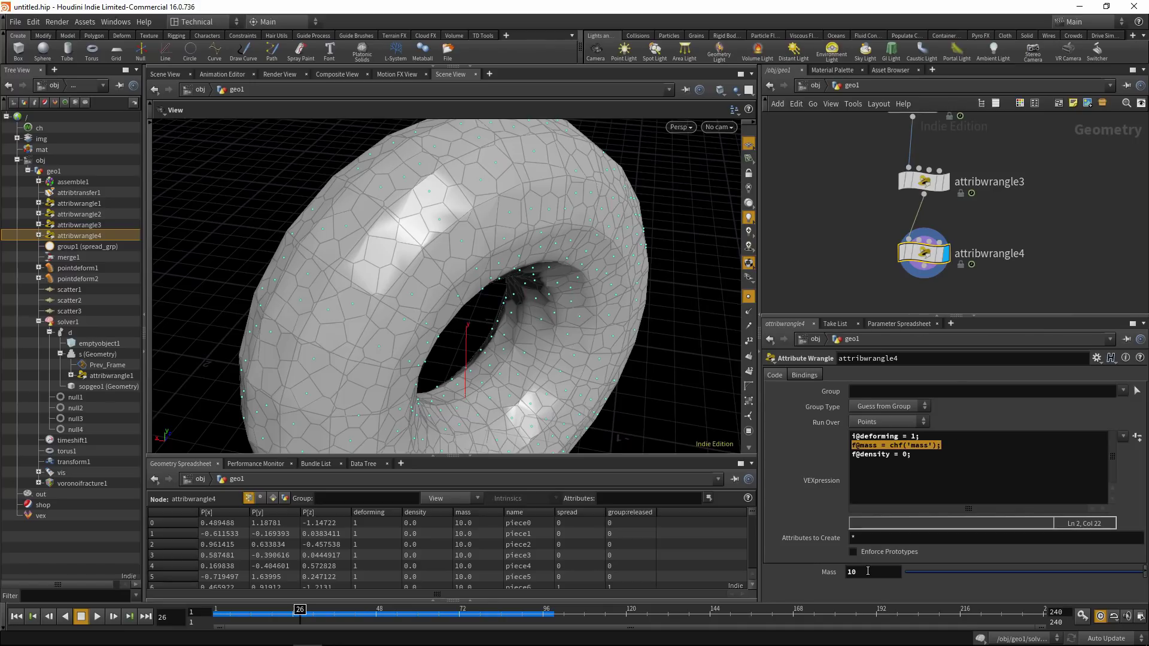
click(917, 455)
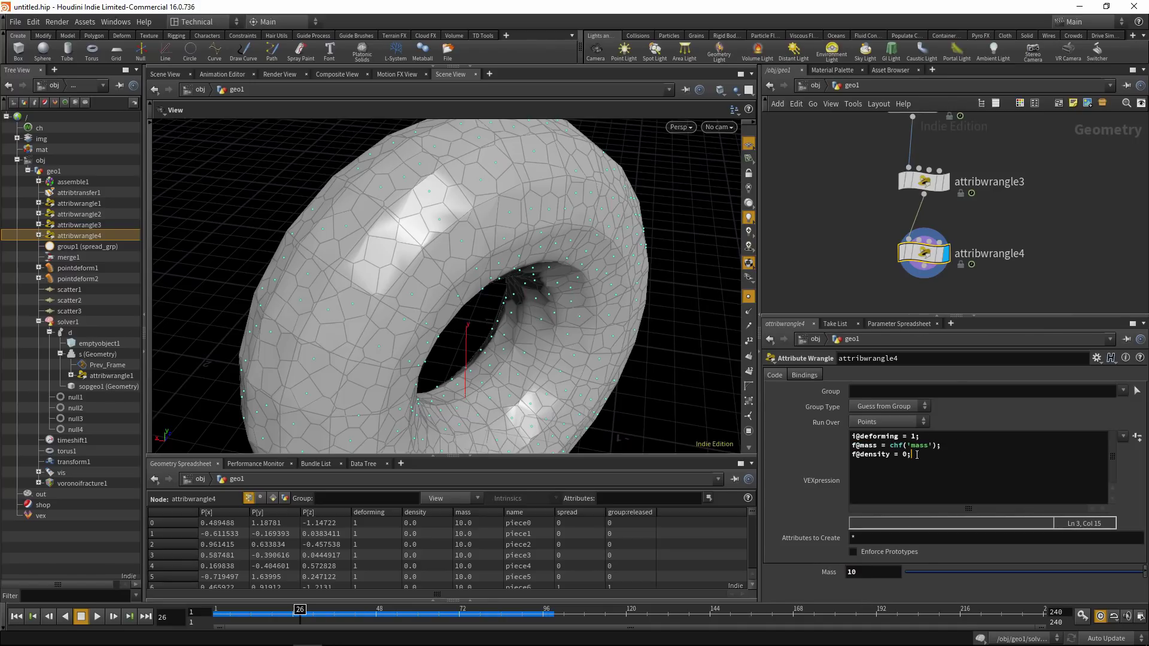
drag(907, 445, 930, 447)
click(921, 472)
click(918, 464)
Step: Add an Attribute Wrangle connected below attribwrangle4, set its Group to released_grp and display it
key(Tab)
text(aw)
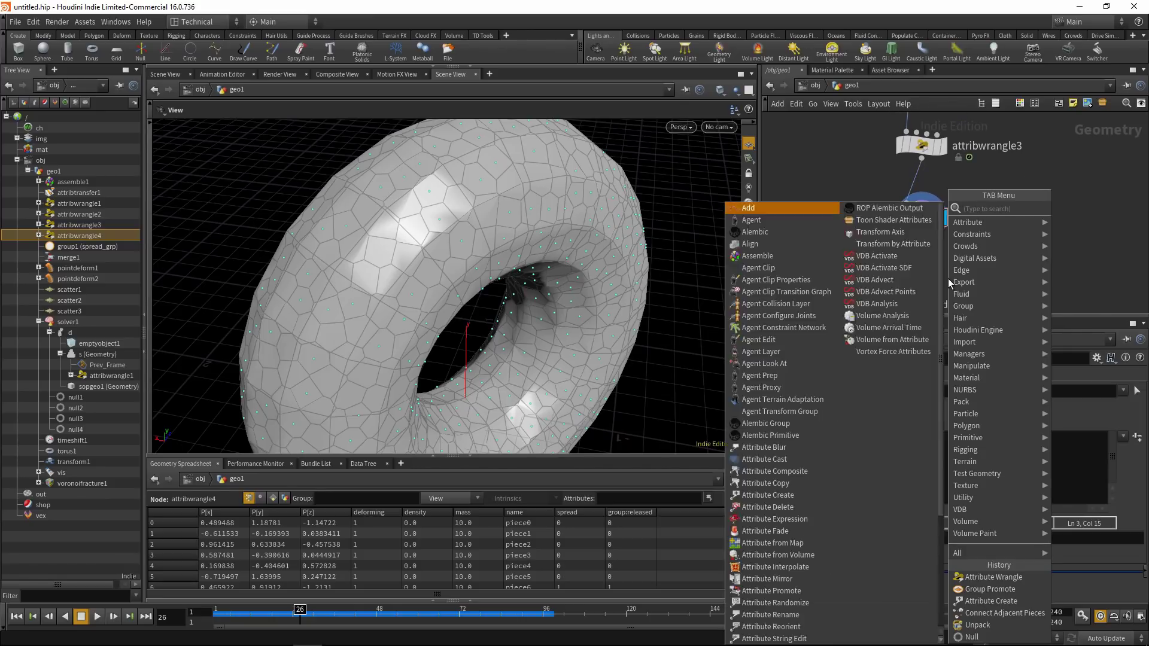
click(1067, 209)
click(928, 275)
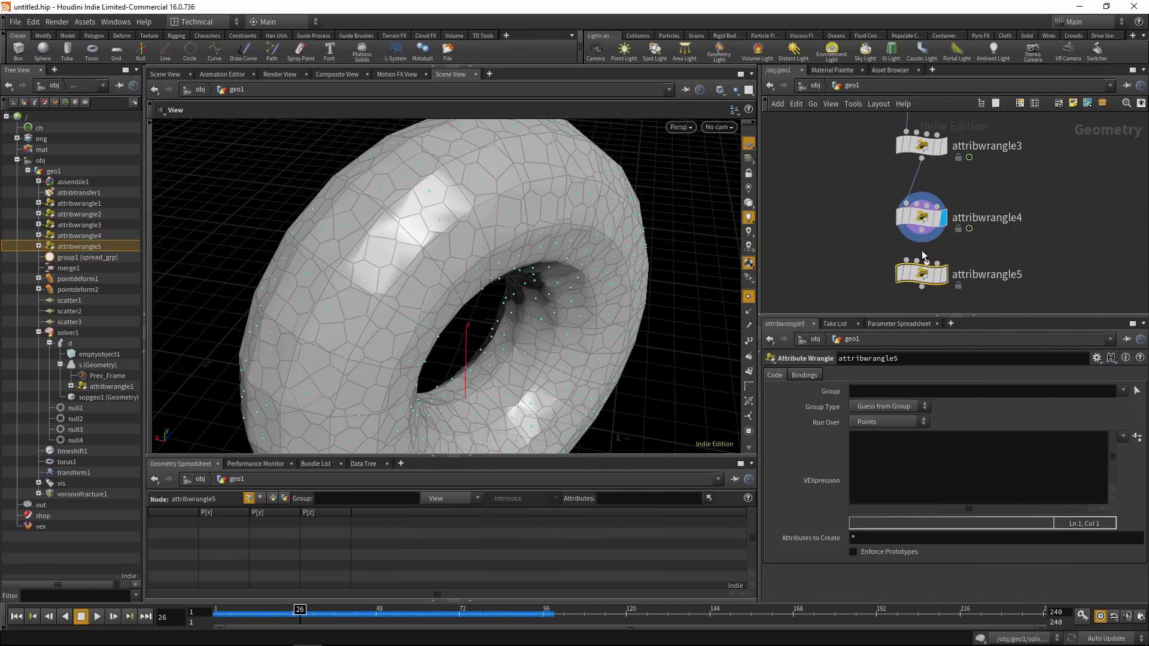
drag(921, 230, 907, 261)
click(908, 261)
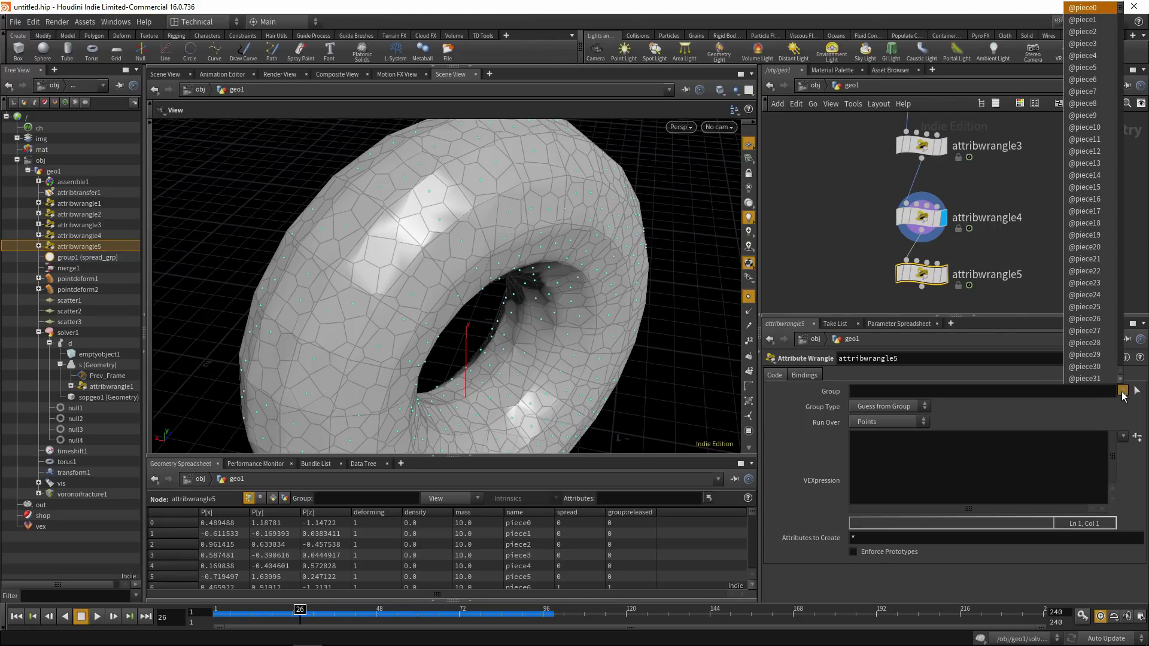
click(1138, 392)
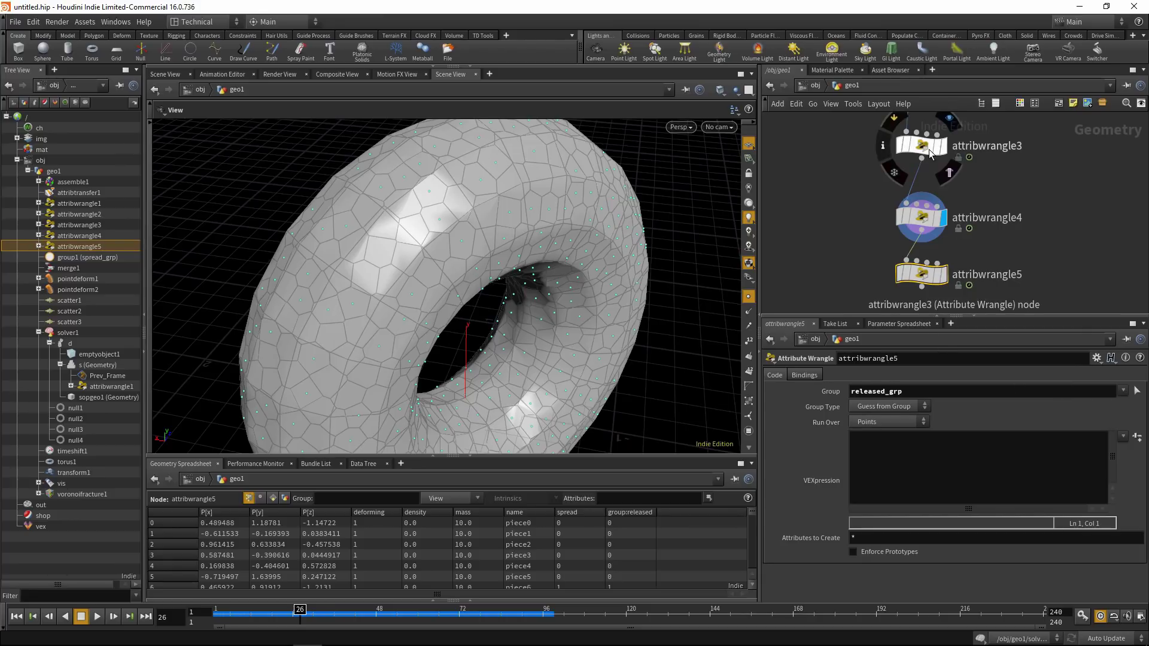
click(944, 276)
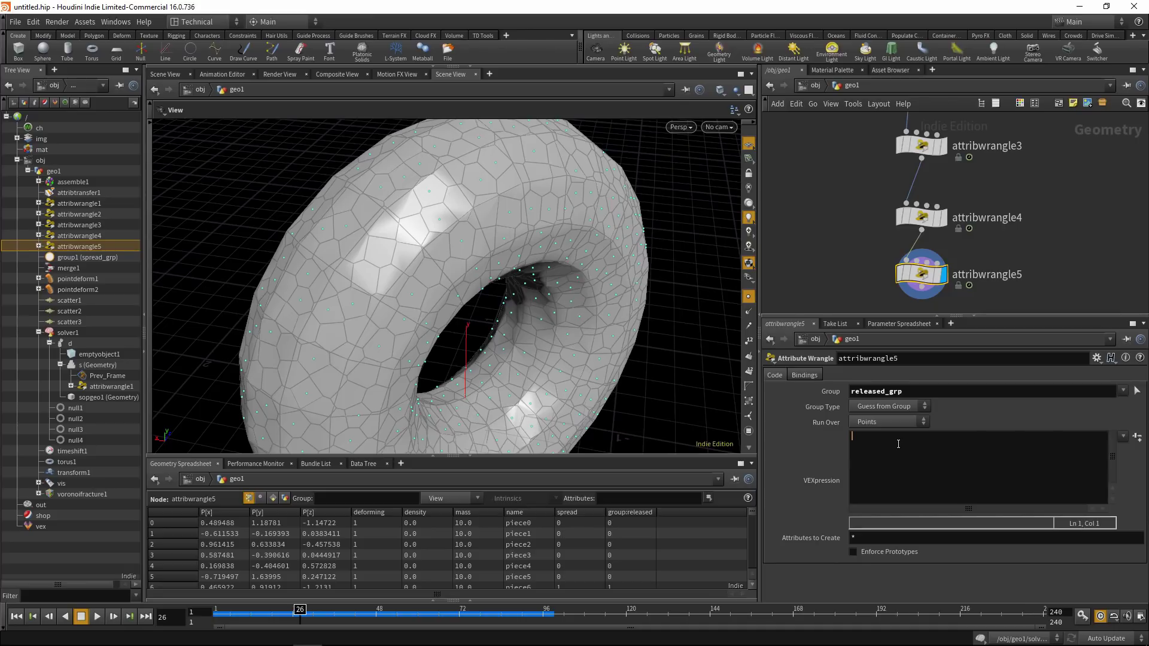
Step: Write attribwrangle5's VEX: i@deforming = 0; f@density = 1;
text(i@)
text(nity)
key(BackSpace)
key(BackSpace)
key(BackSpace)
text(f@)
click(965, 406)
key(Return)
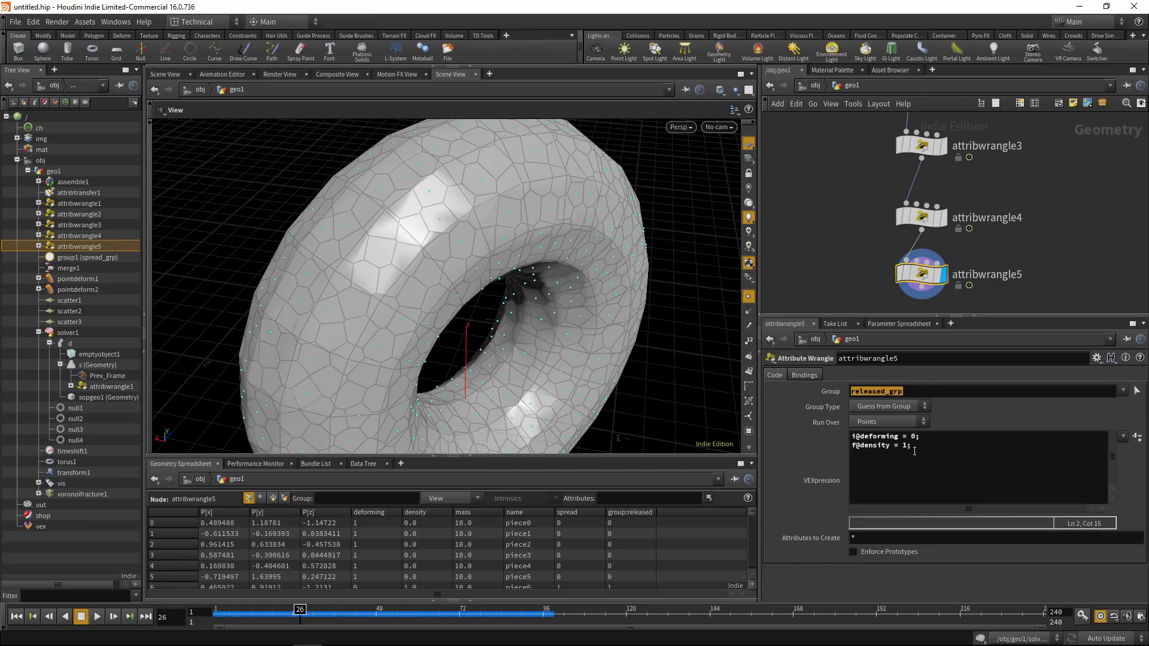
drag(907, 445, 937, 435)
drag(917, 446, 866, 446)
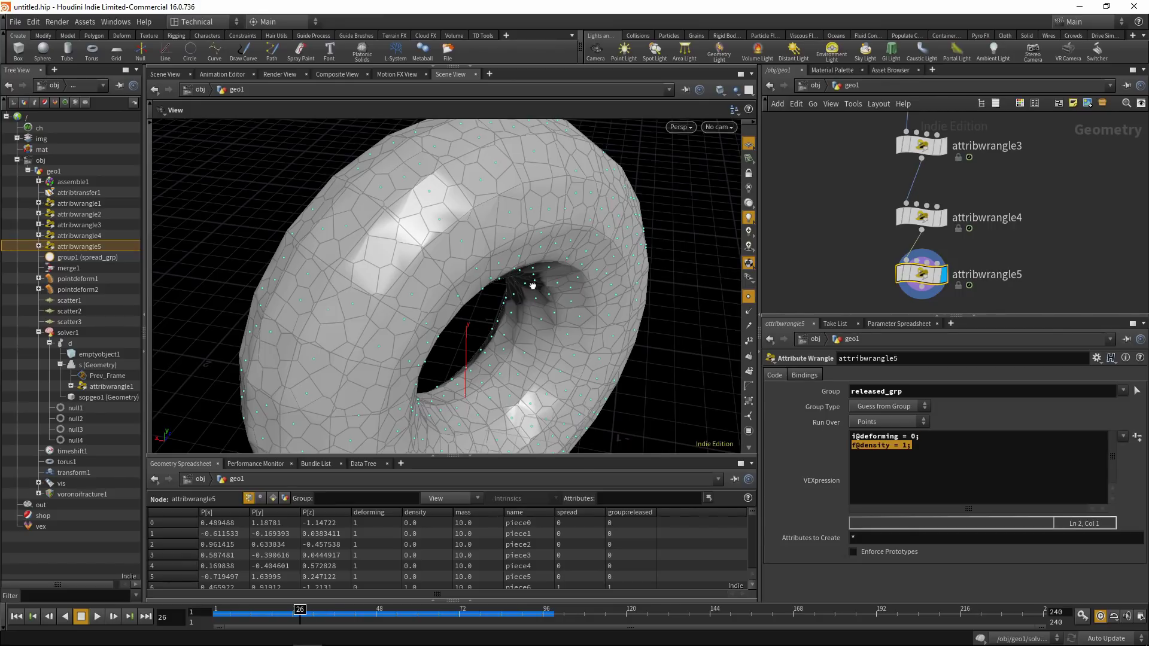
Step: Go up to the obj level and add a DOP Network node beside geo1
click(815, 85)
key(Tab)
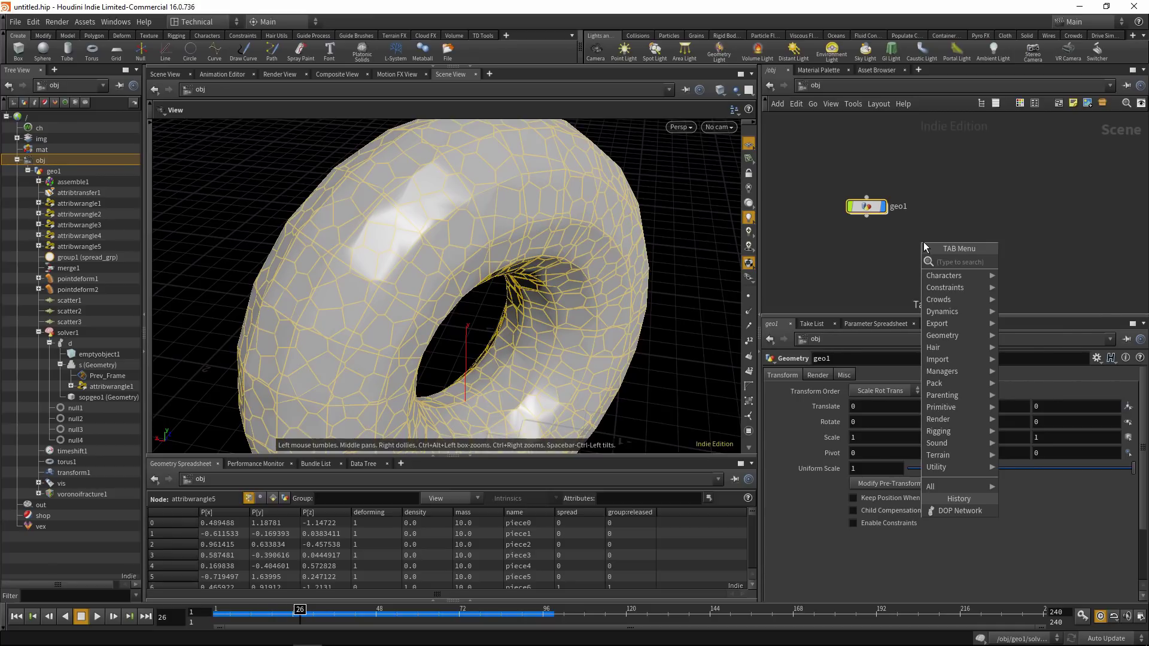
text(dop)
key(Return)
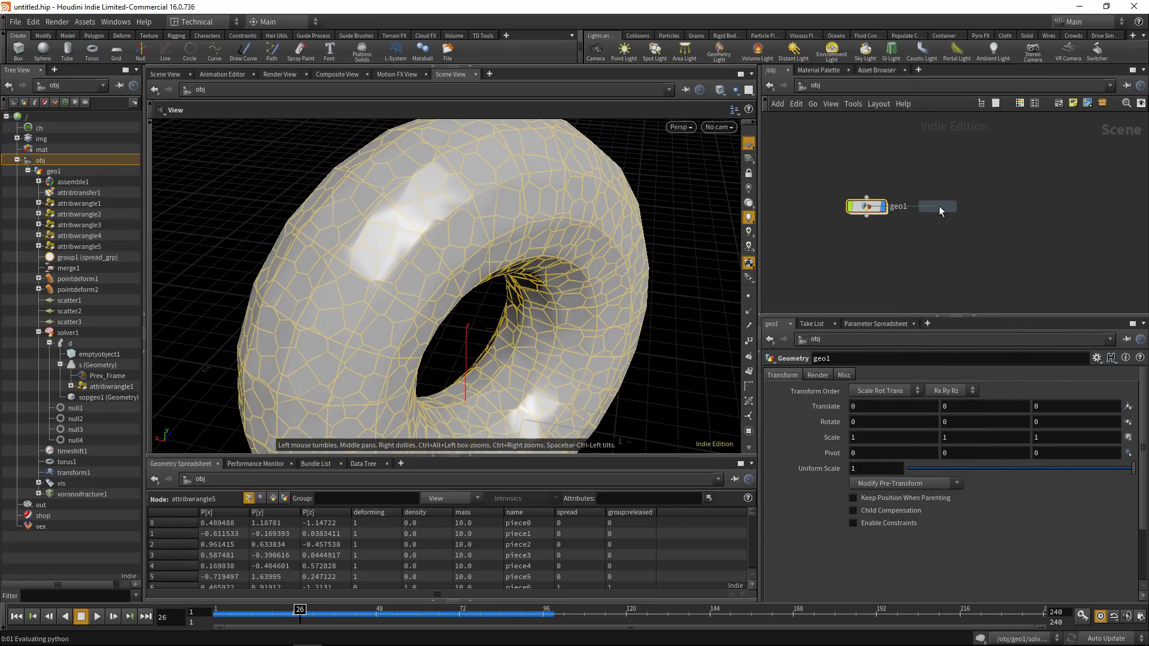
click(942, 206)
Step: Inside geo1, add a Null connected below attribwrangle5, display it and rename it OUT_GEO
double_click(869, 207)
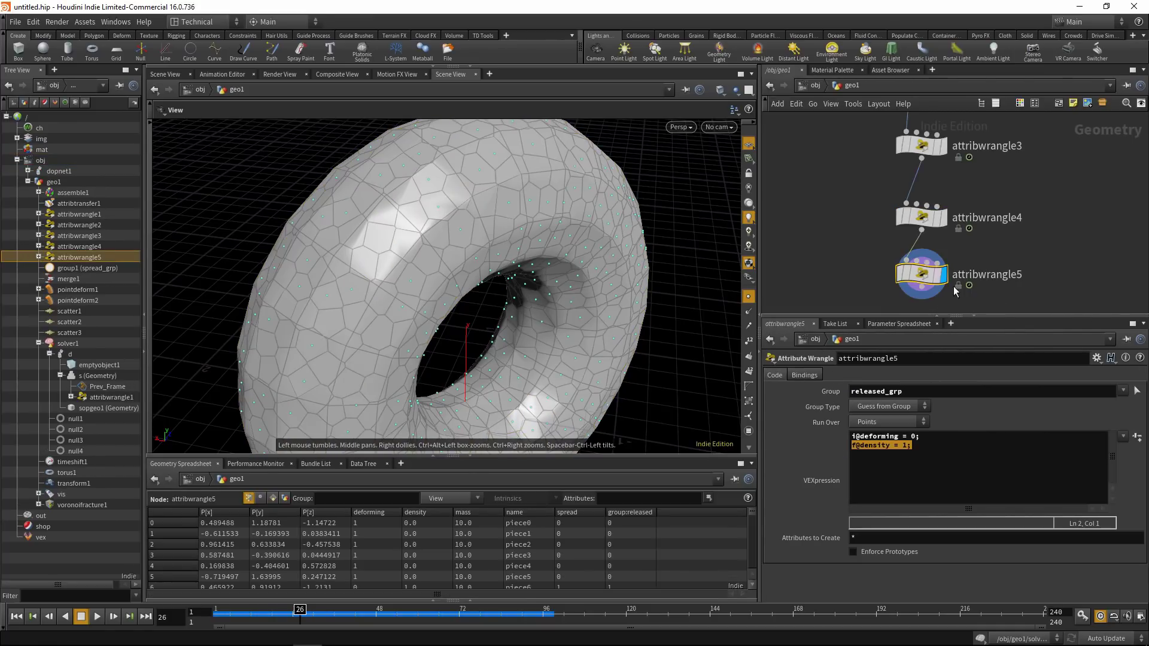
key(Tab)
text(nul)
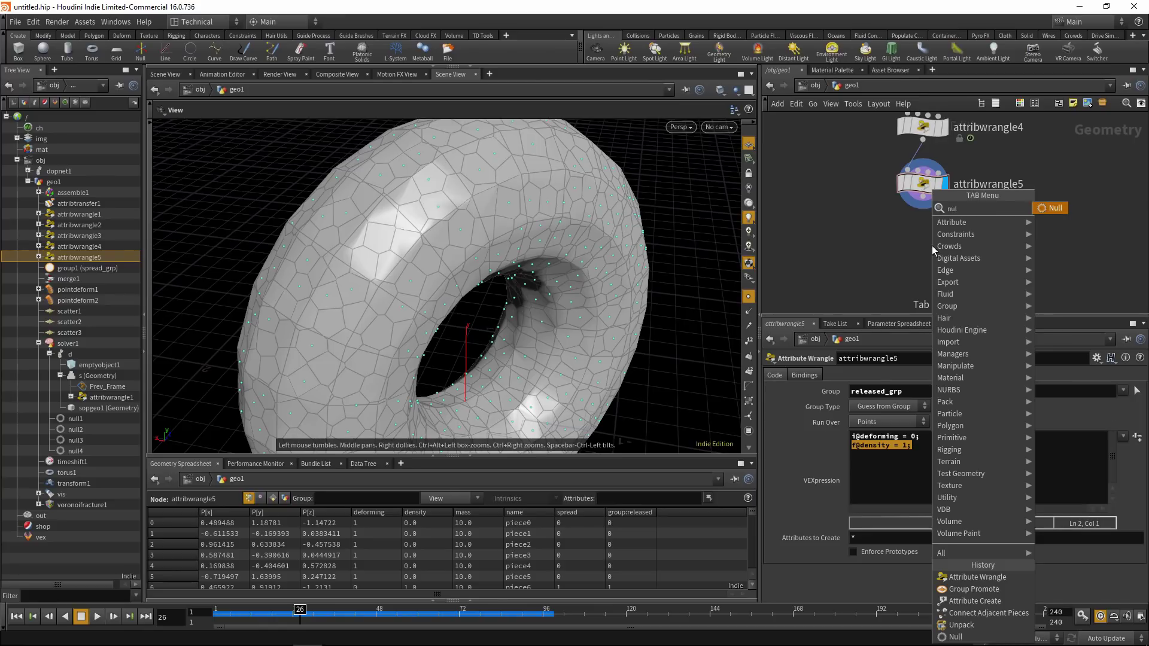
key(Return)
click(918, 267)
click(922, 206)
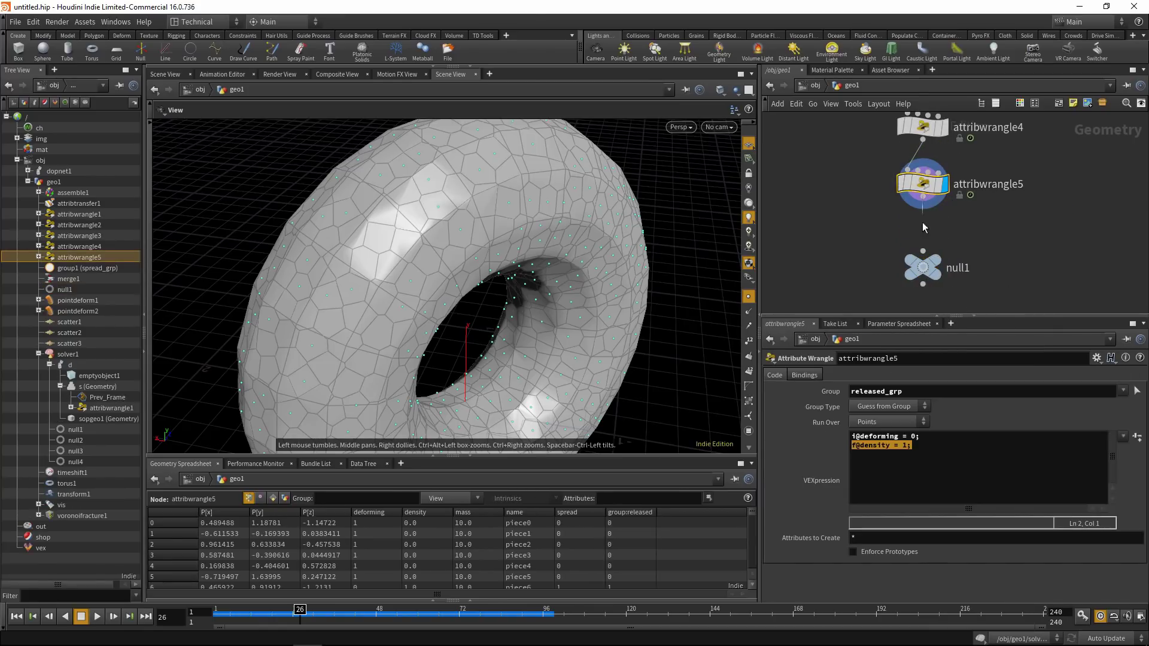
click(923, 252)
double_click(961, 269)
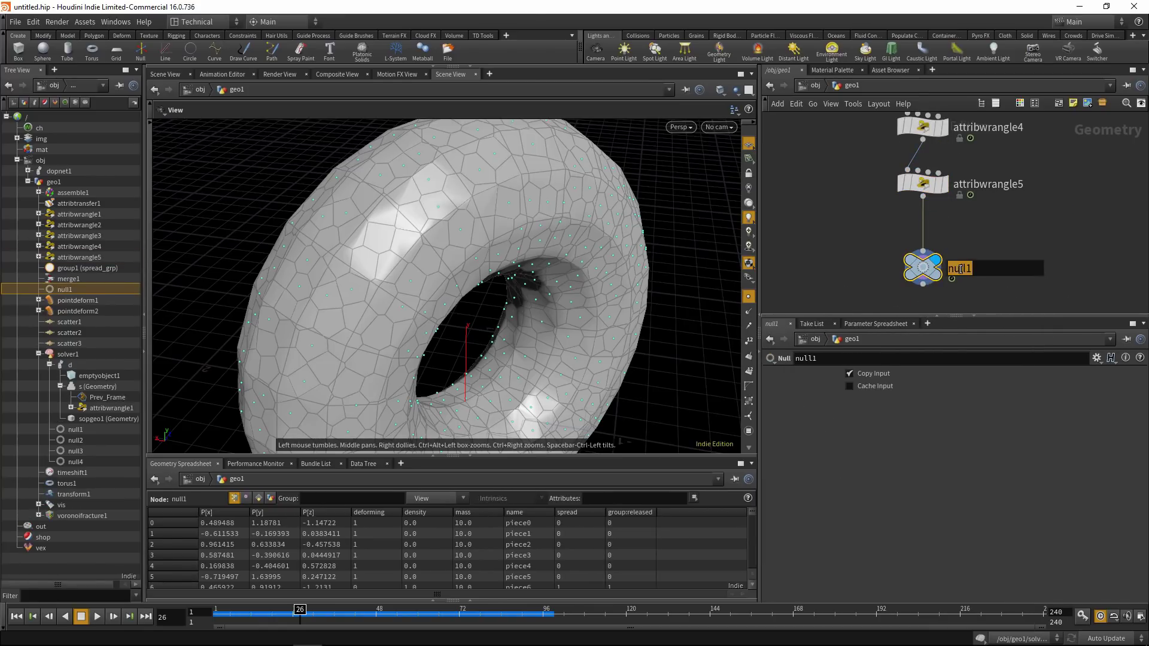
key(Return)
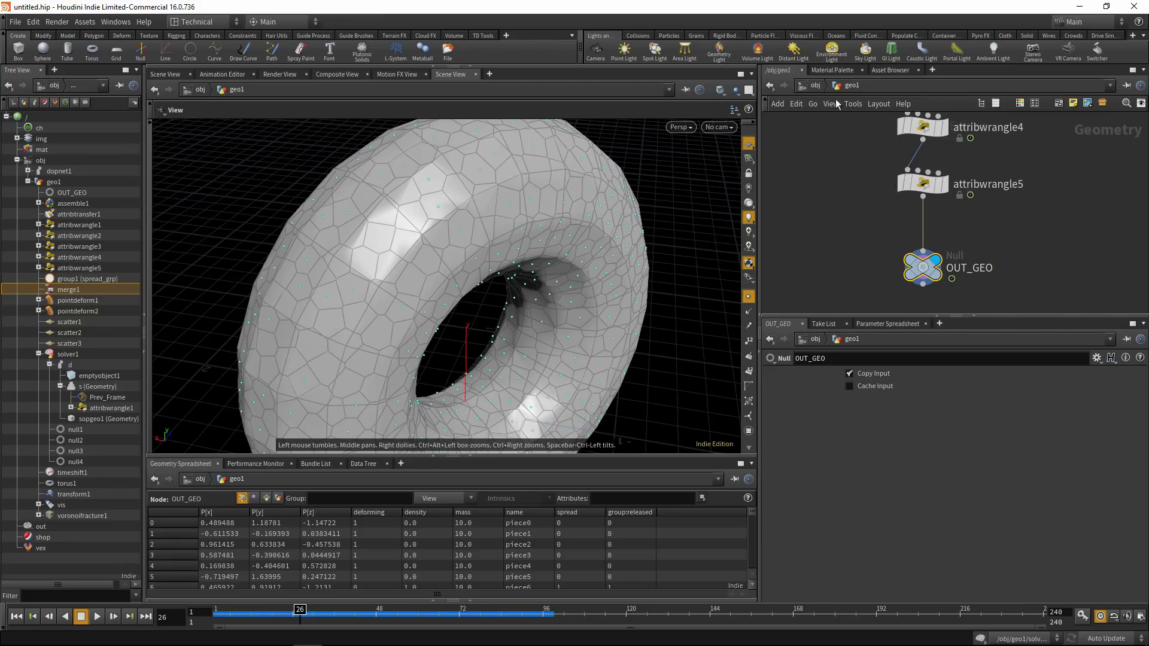
Step: Go into dopnet1 and add an RBD Packed Object node above the output node
click(816, 87)
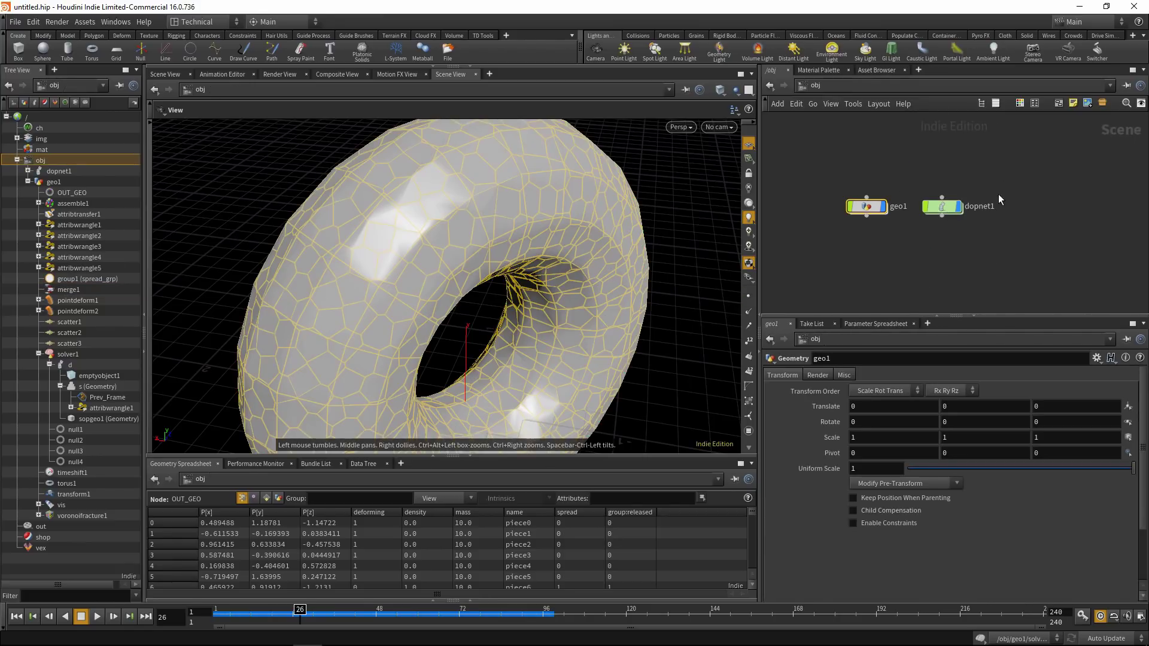
double_click(944, 209)
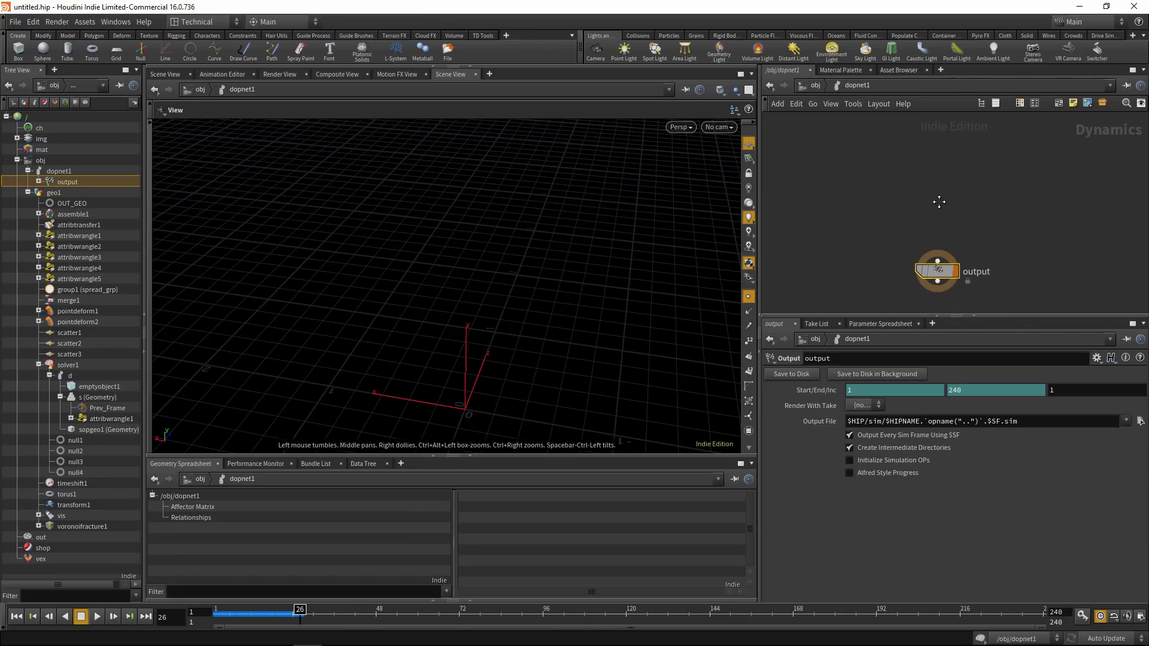
key(Tab)
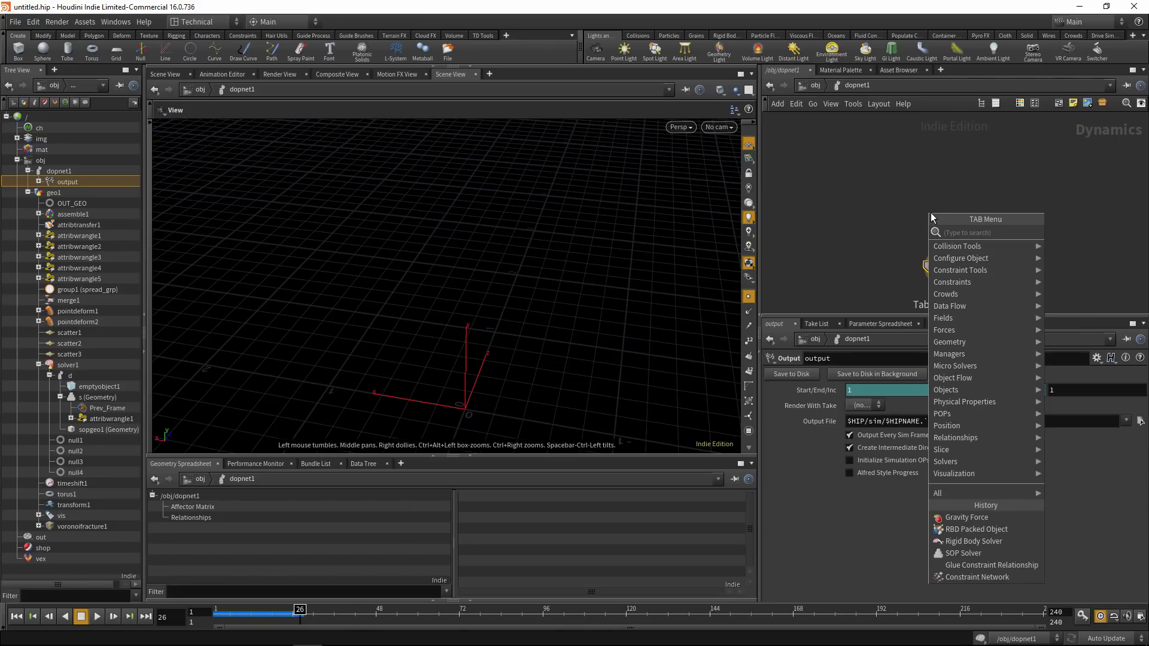
text(rbd pack)
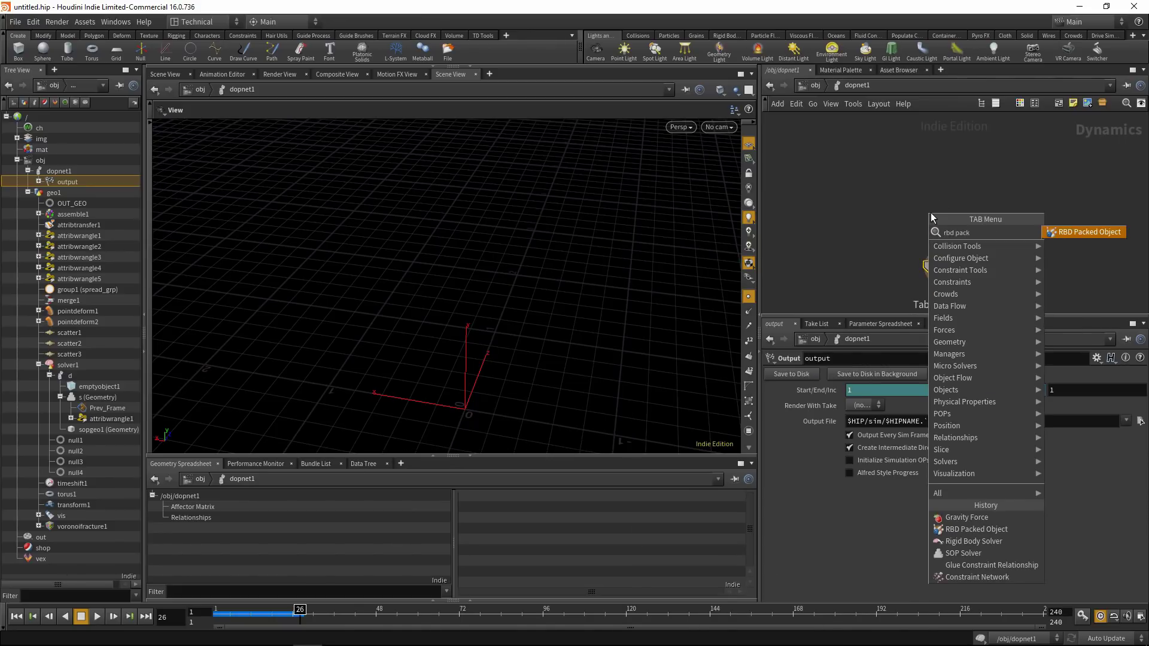
key(Return)
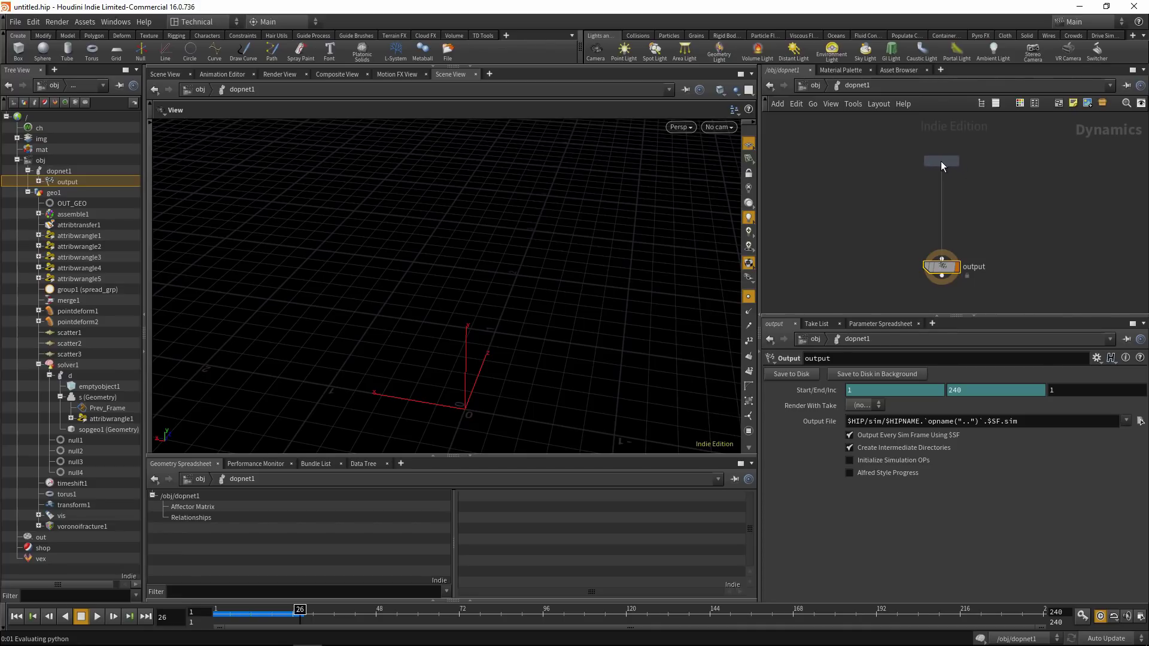
click(941, 160)
Step: Add a Rigid Body Solver node below rbdpackedobject1
key(Tab)
text(rigid)
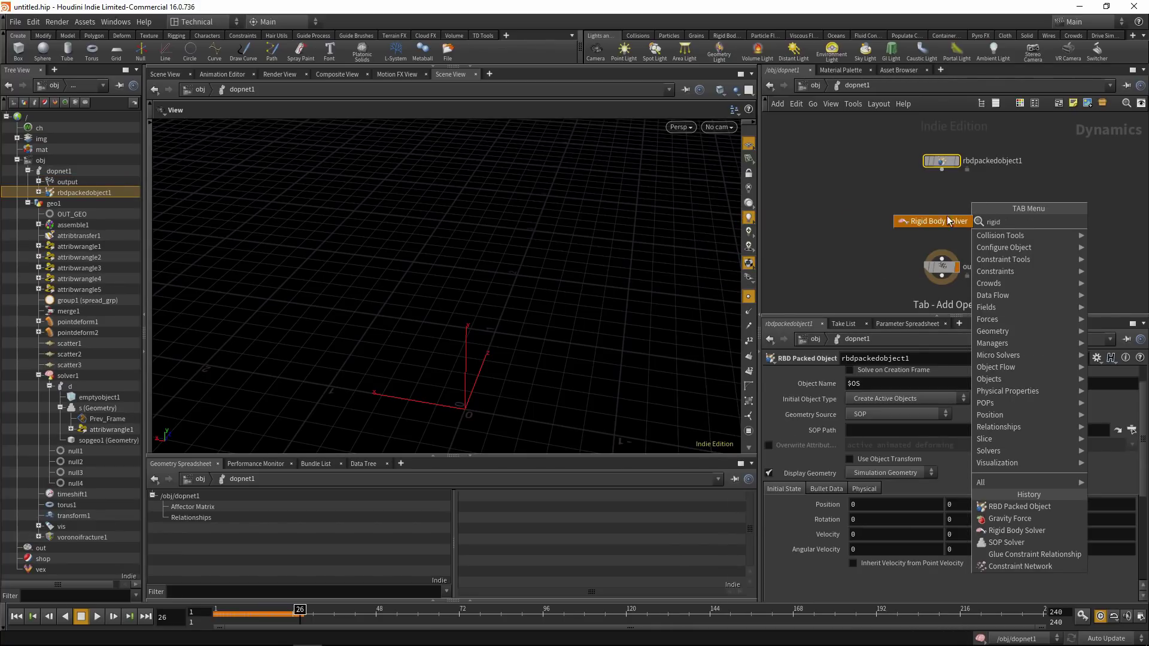
key(Return)
click(942, 197)
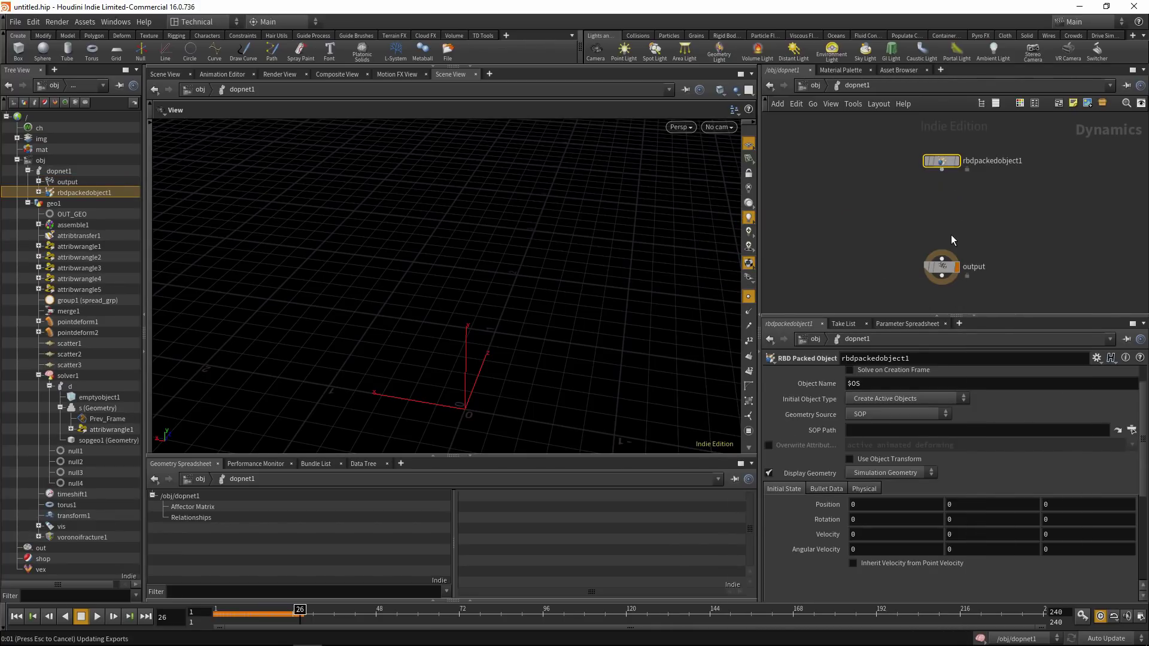
Step: Add a Gravity Force node and a Wind Force node between the rigid body solver and the output
key(Tab)
text(gravity)
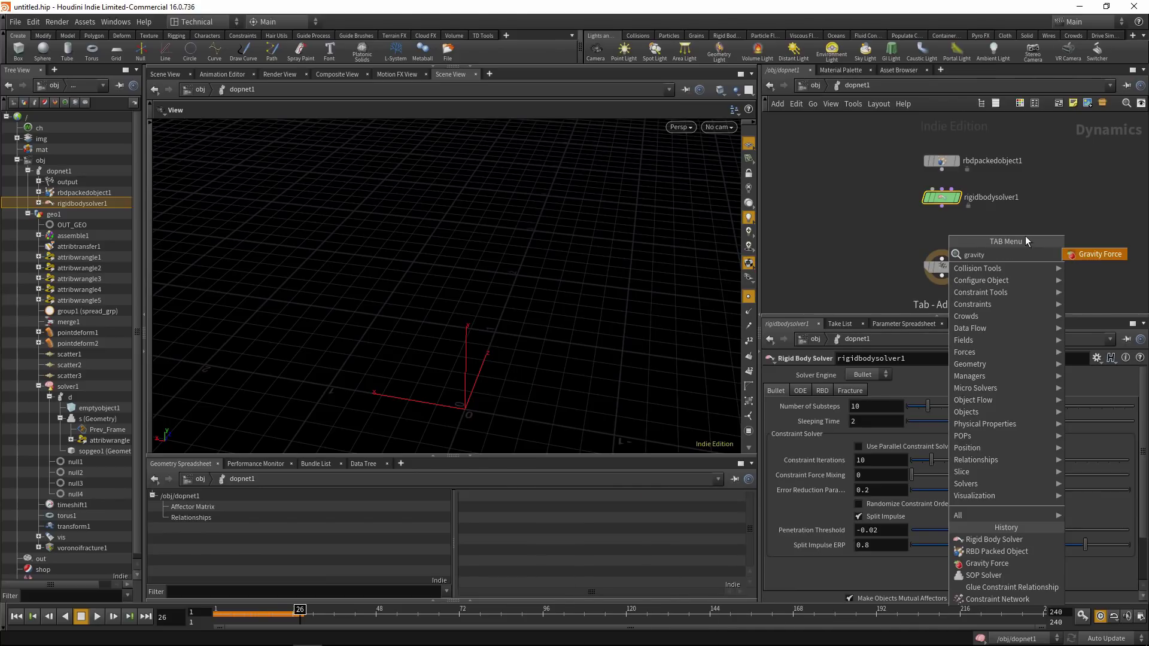
click(1096, 257)
click(935, 223)
key(Tab)
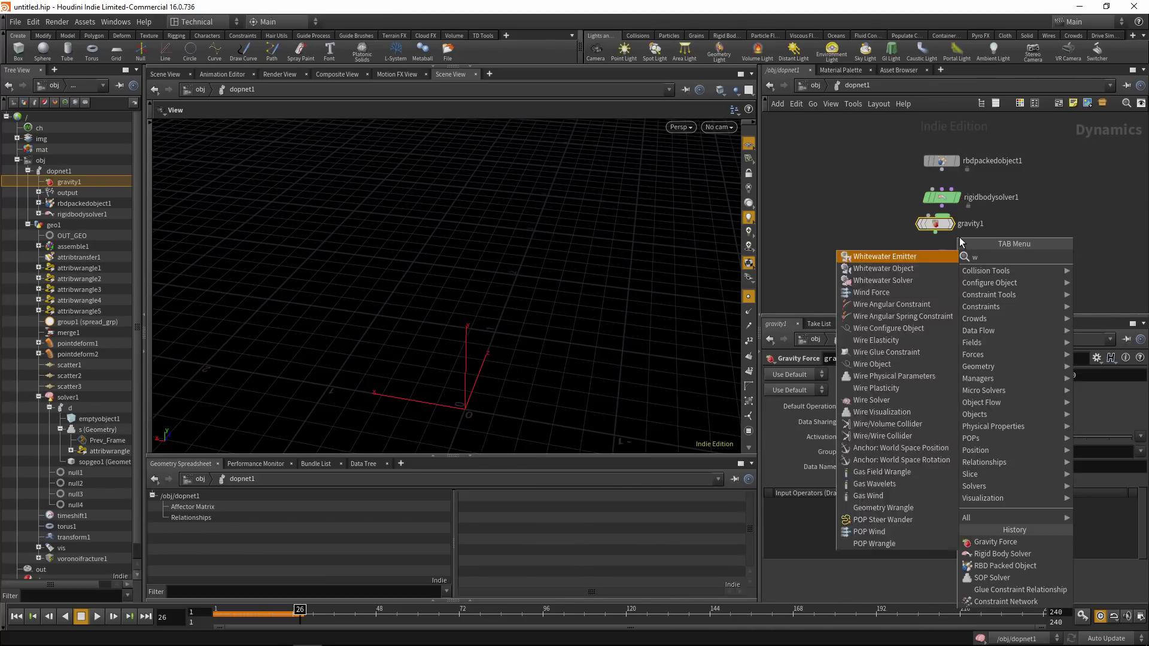
text(wind)
click(1105, 257)
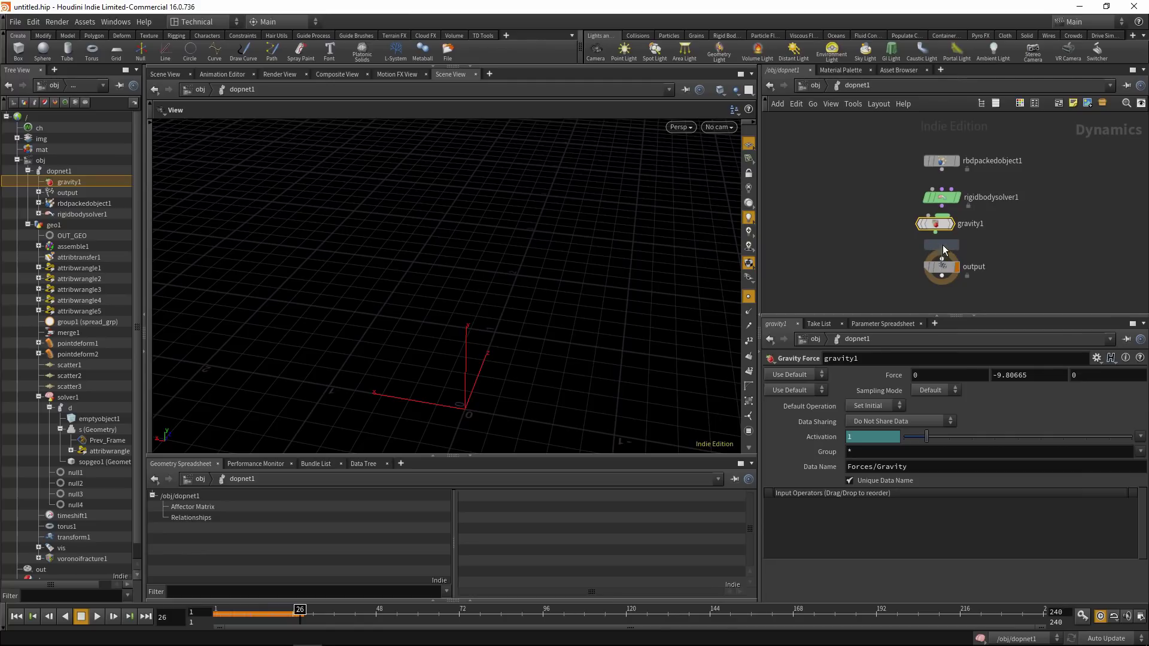
click(943, 251)
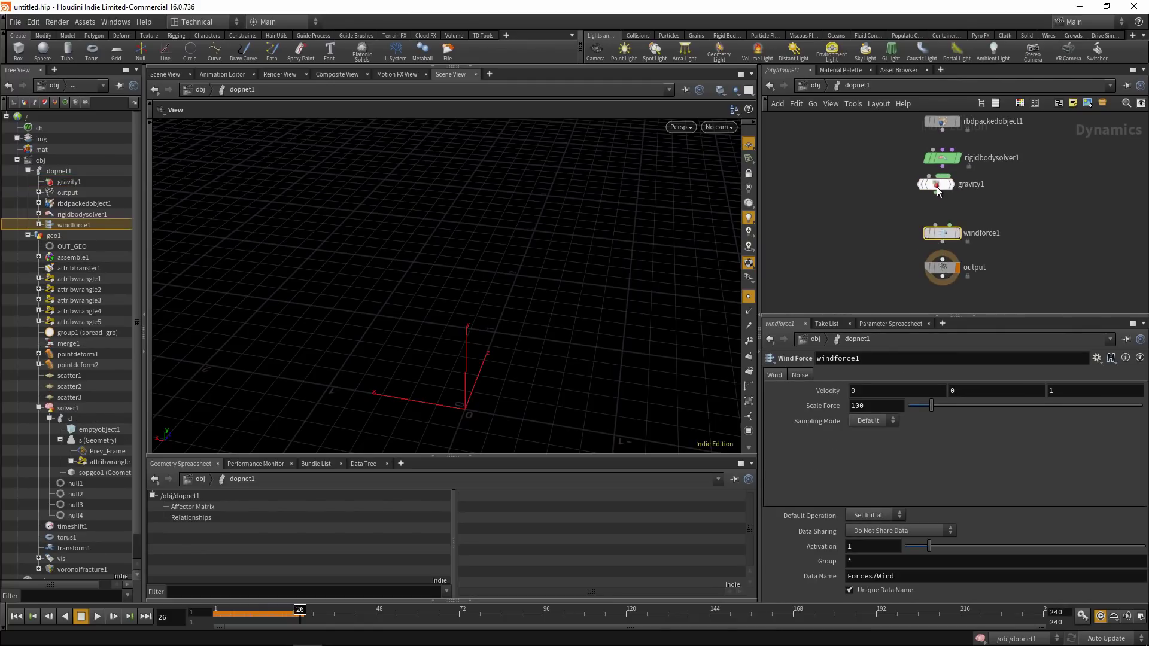
Step: Align gravity1 and wire rbdpackedobject1, rigidbodysolver1, gravity1, windforce1 and output into one chain, using each node's first input
drag(937, 188, 944, 202)
click(943, 130)
click(933, 150)
click(943, 167)
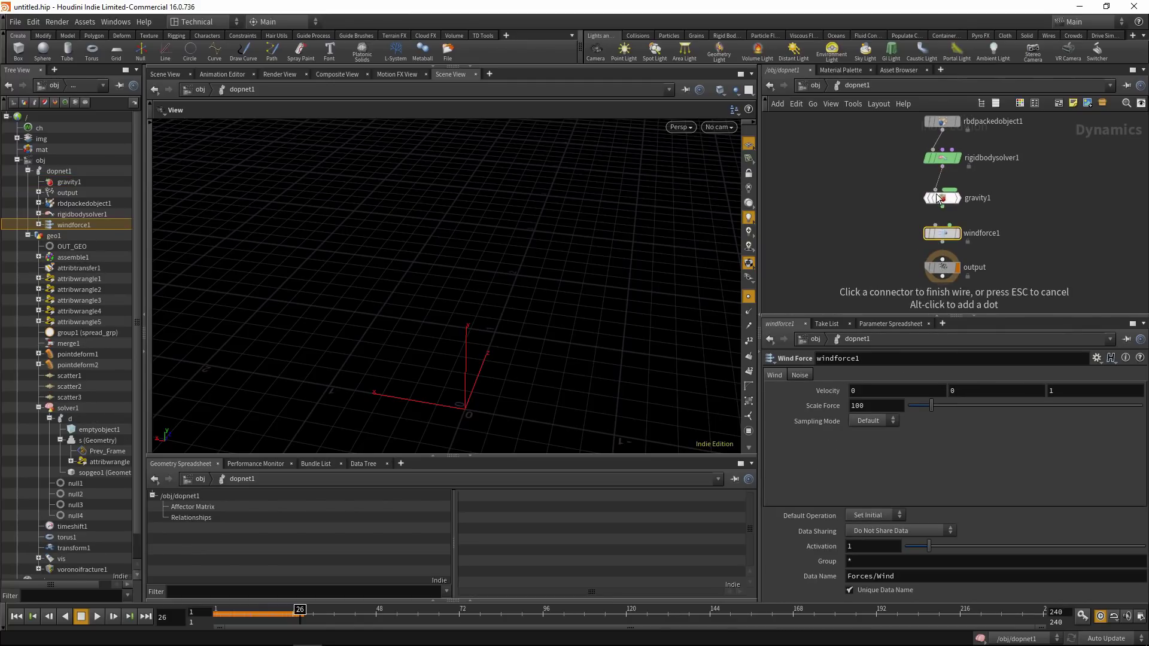
click(937, 198)
click(943, 207)
click(942, 227)
click(942, 242)
click(944, 260)
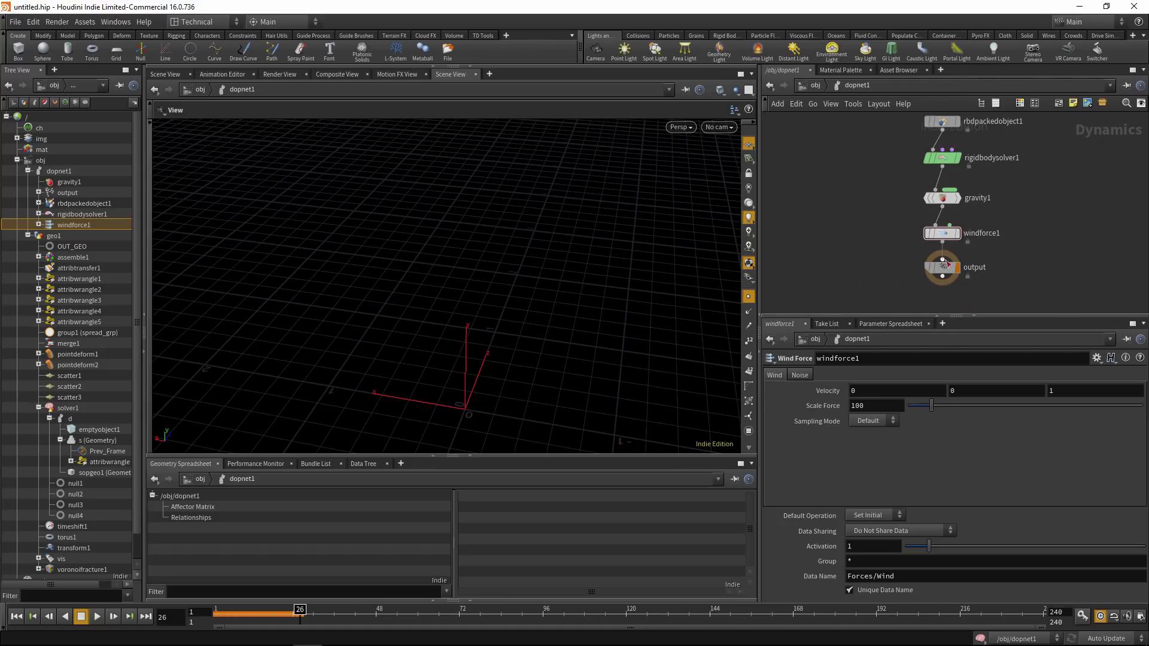
Step: Set rbdpackedobject1's SOP Path to /obj/geo1/OUT_GEO
middle_drag(1034, 189, 1036, 237)
click(945, 171)
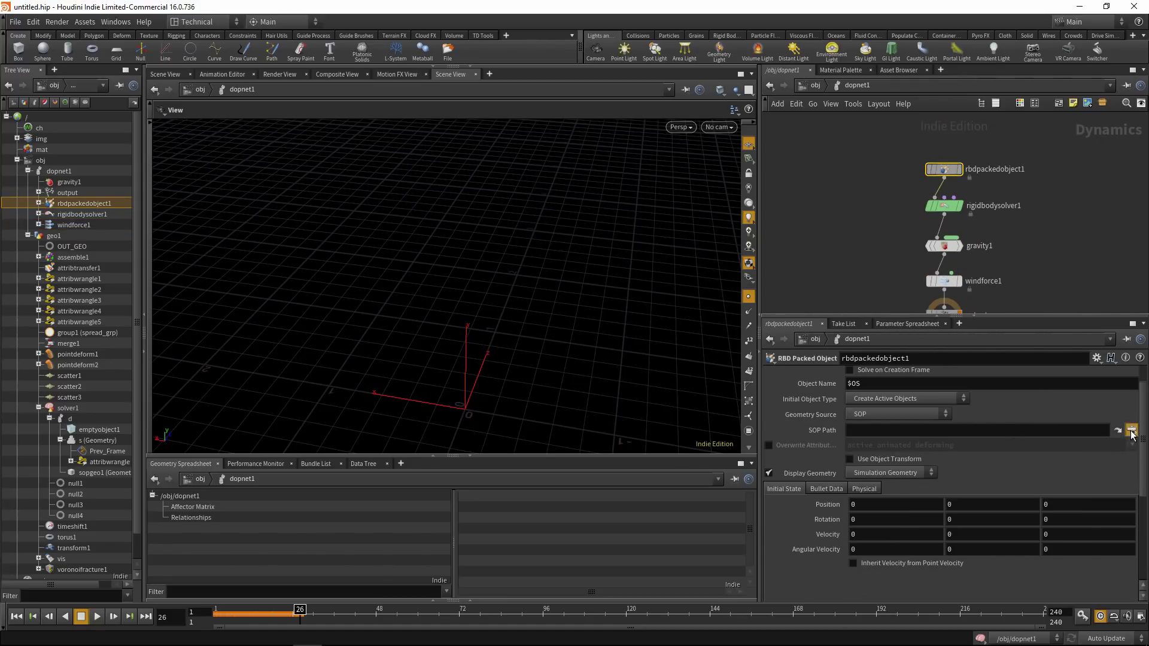
click(1131, 430)
click(1057, 412)
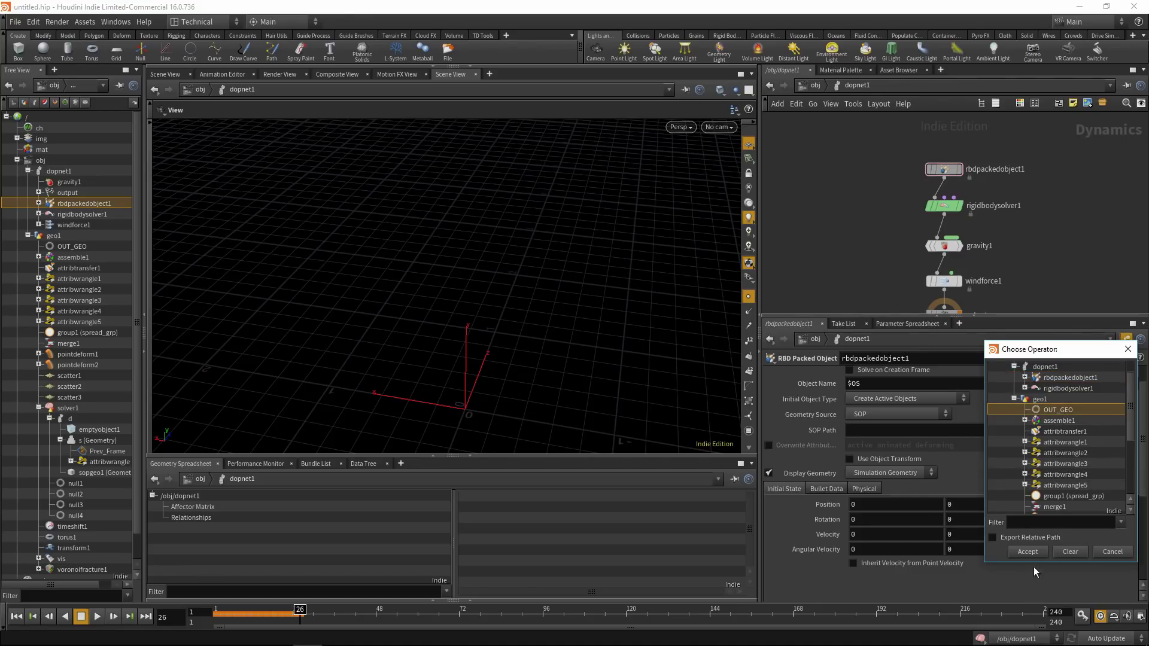
click(1027, 552)
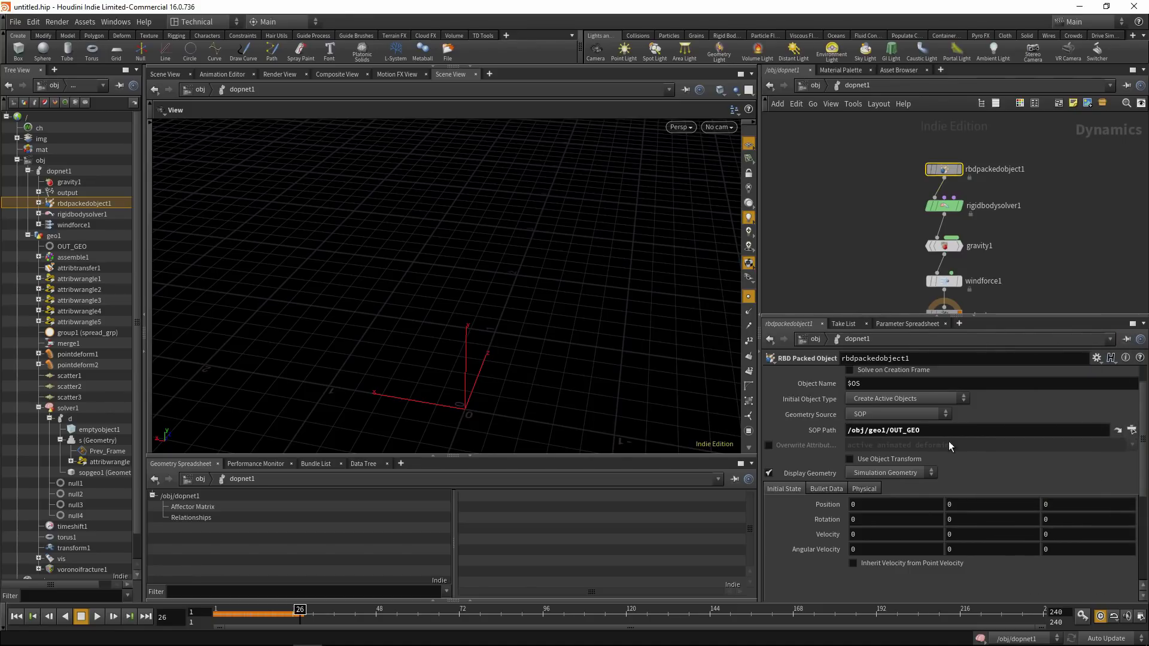
Step: Enable attribute overwriting from the SOP on rbdpackedobject1, set the attributes to deforming mass, and return to frame 1
click(768, 445)
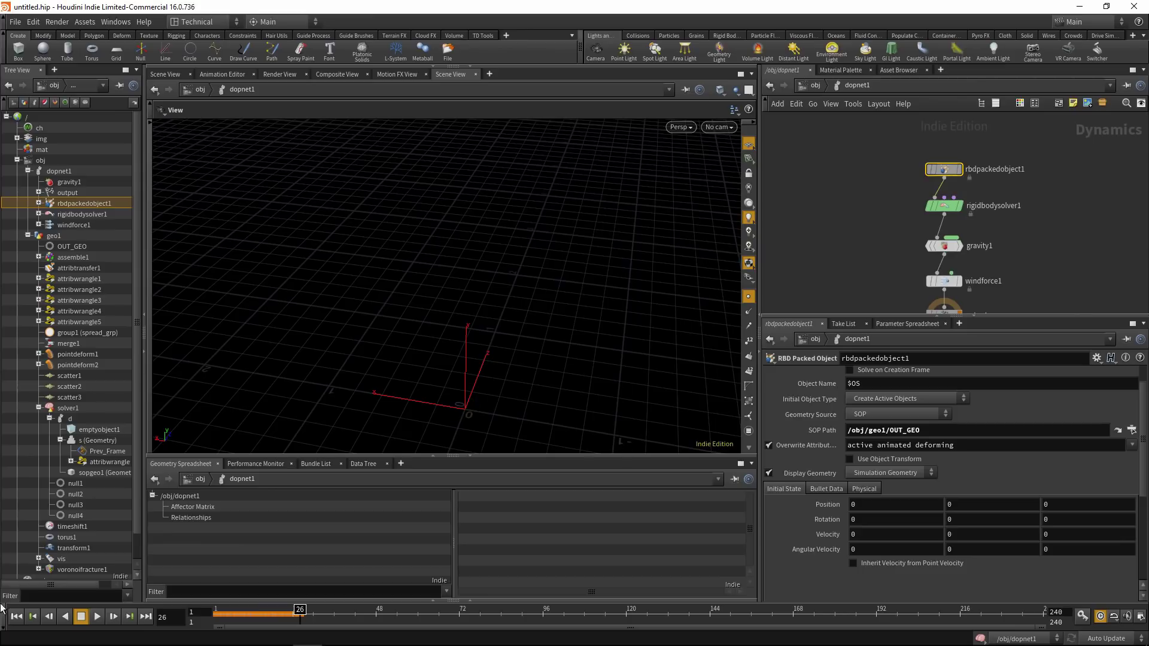
click(17, 616)
drag(506, 359, 678, 334)
drag(990, 446, 614, 442)
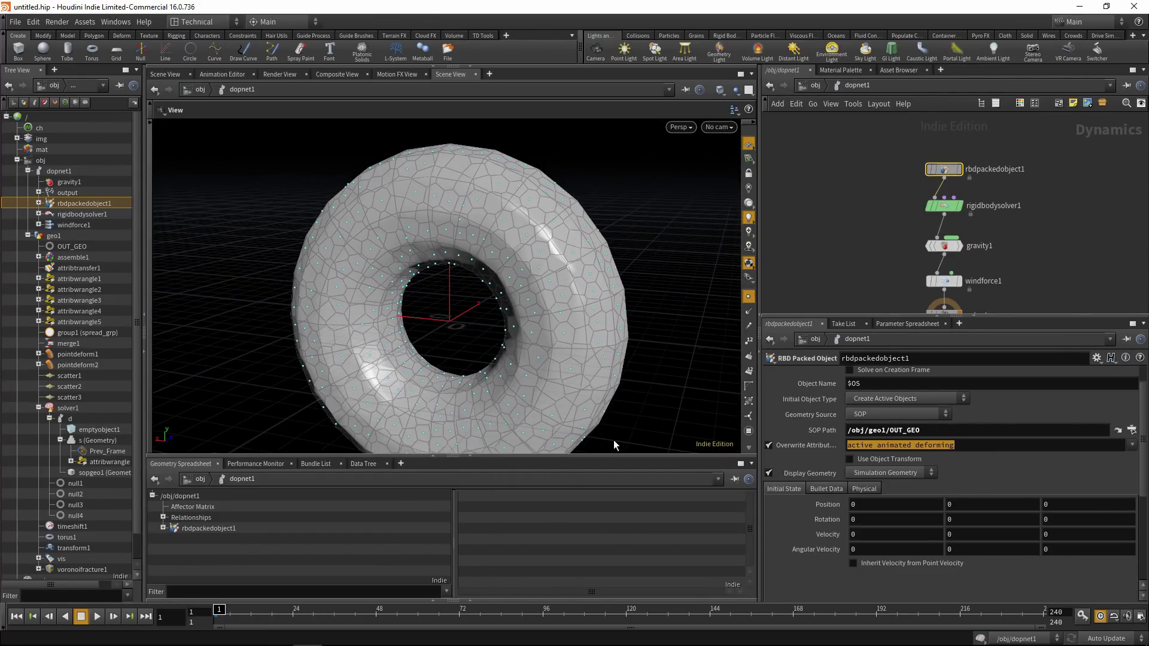
text(deo)
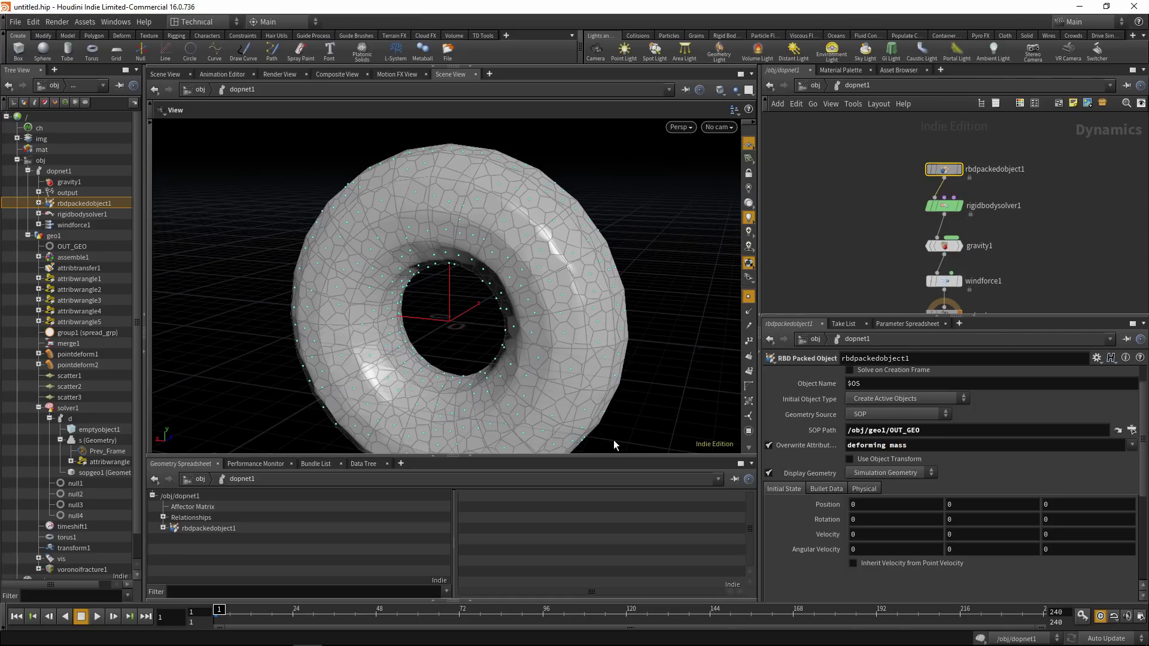
Step: Play the simulation from frame 1 and examine from several angles how the packed pieces break off the torus
middle_drag(1082, 233, 1073, 211)
mouse_move(1053, 274)
middle_down()
mouse_move(1059, 254)
mouse_move(1068, 286)
middle_up()
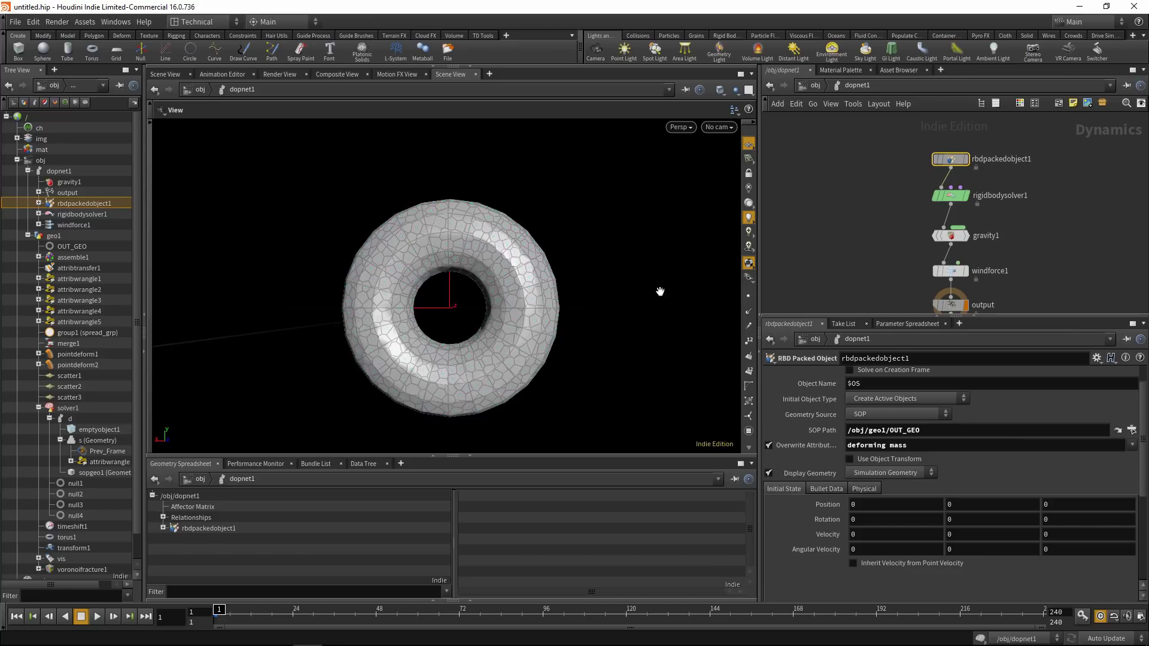
click(102, 616)
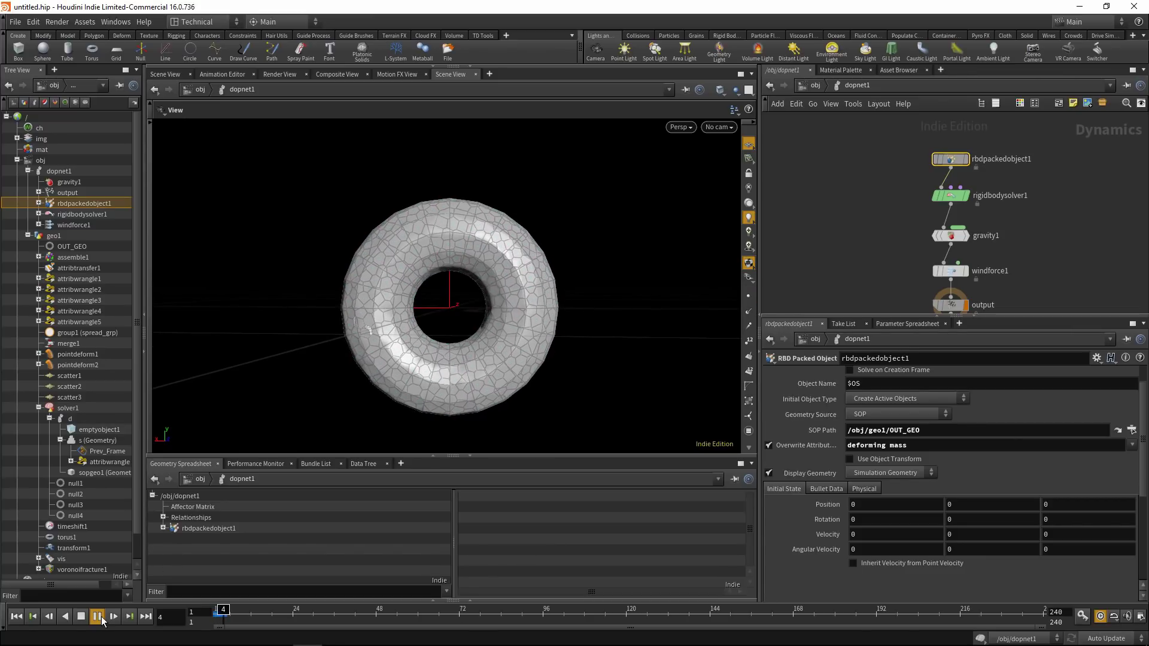
drag(258, 372, 510, 359)
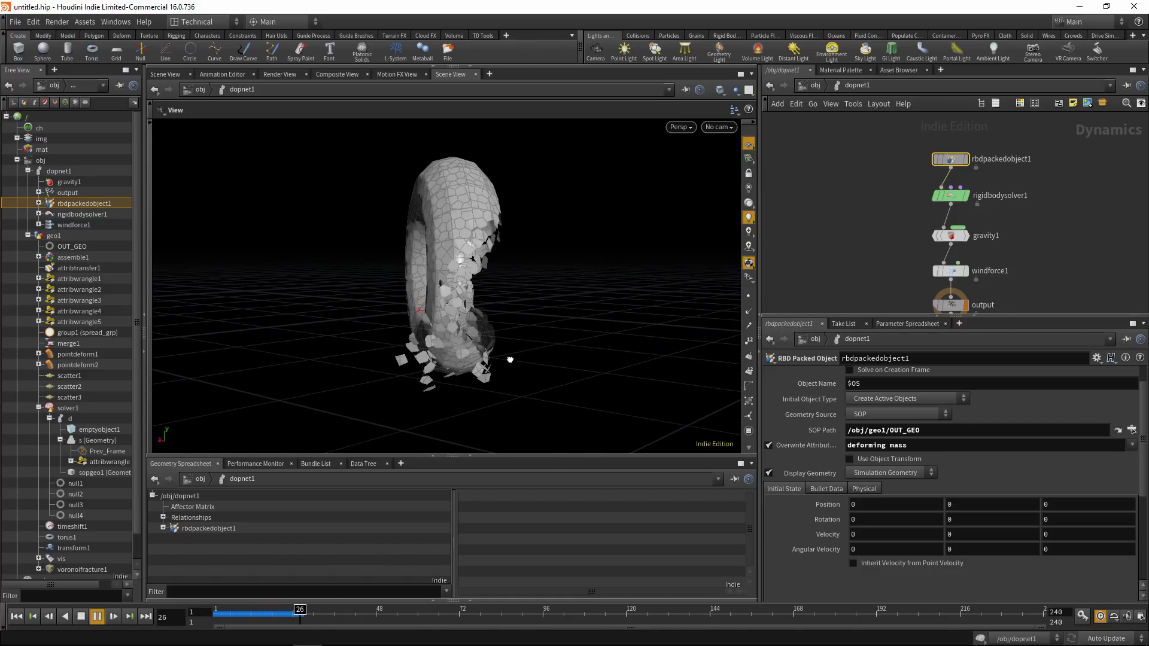
mouse_move(473, 361)
mouse_down()
mouse_move(333, 359)
mouse_move(531, 367)
mouse_move(475, 379)
mouse_up()
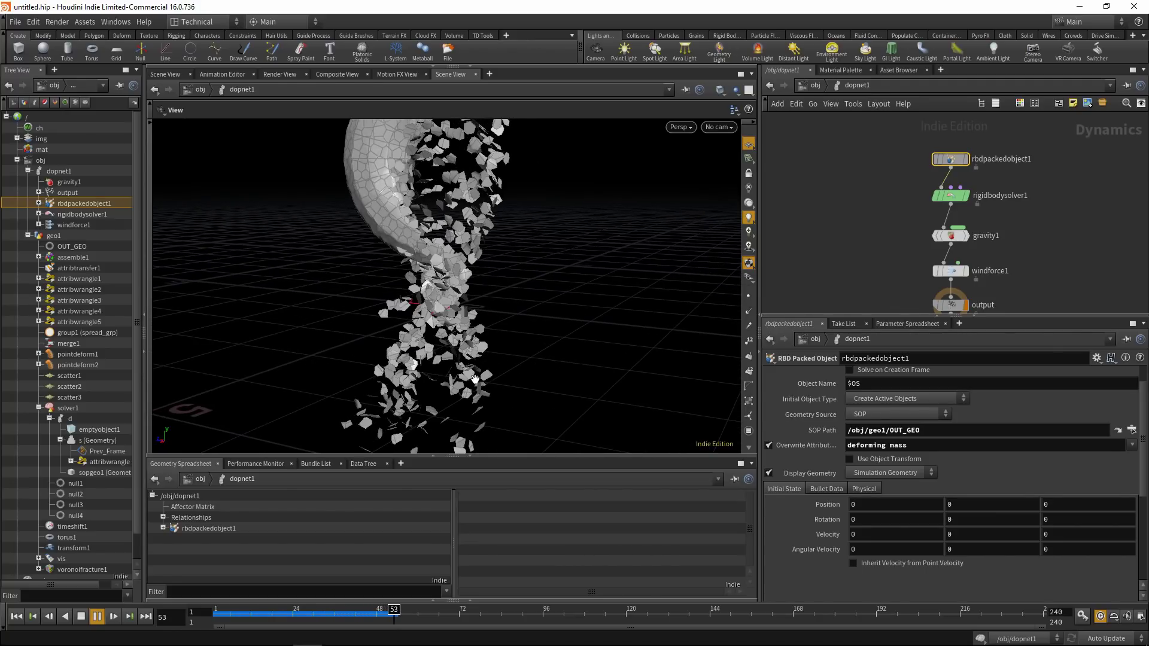
click(97, 616)
scroll(442, 212, down, 5)
drag(441, 213, 345, 301)
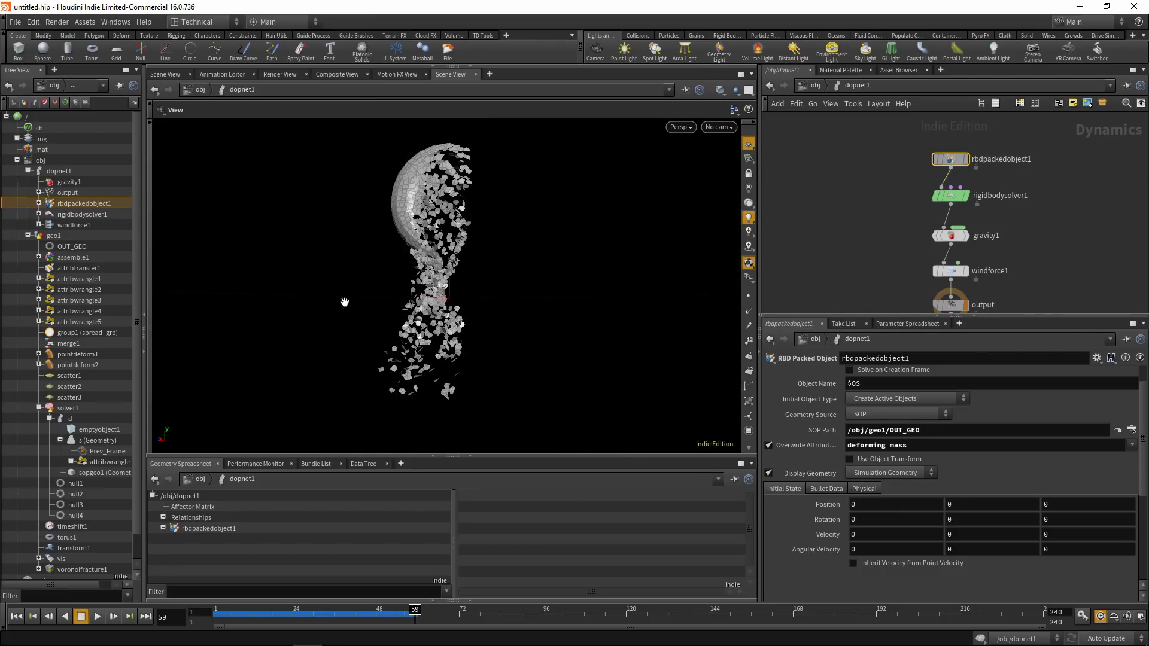
Step: Replay the simulation from the first frame, stop at frame 39 and inspect the falling pieces
click(16, 616)
click(90, 616)
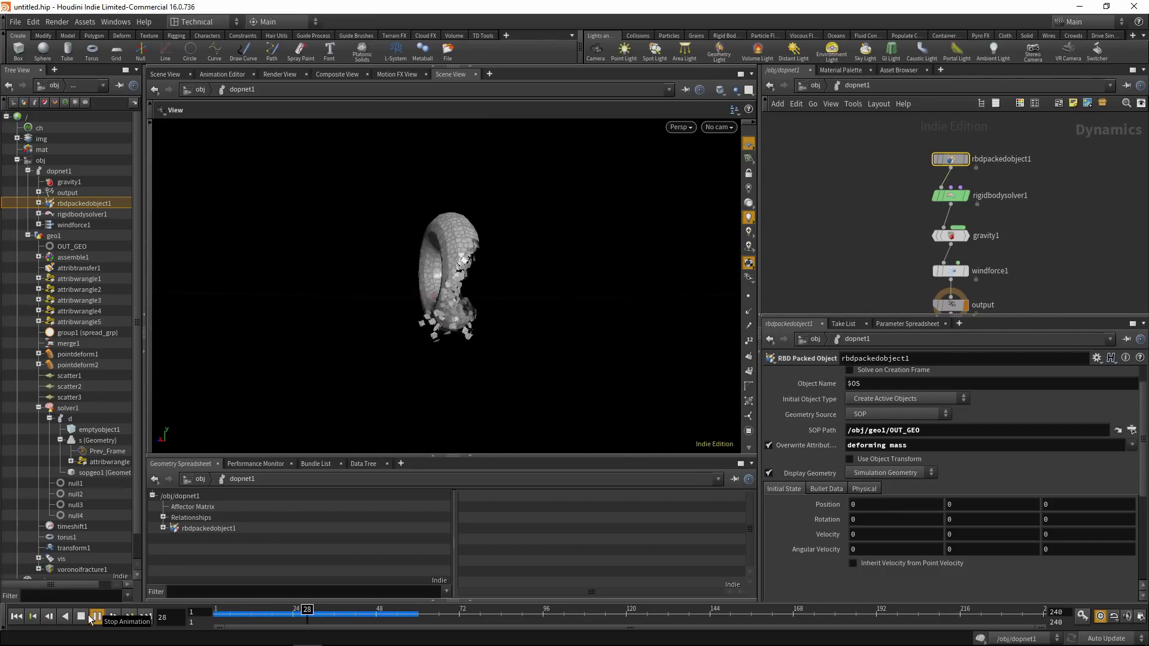
click(88, 616)
mouse_move(538, 259)
mouse_down()
mouse_move(273, 257)
mouse_move(636, 249)
mouse_move(501, 264)
mouse_move(522, 258)
mouse_up()
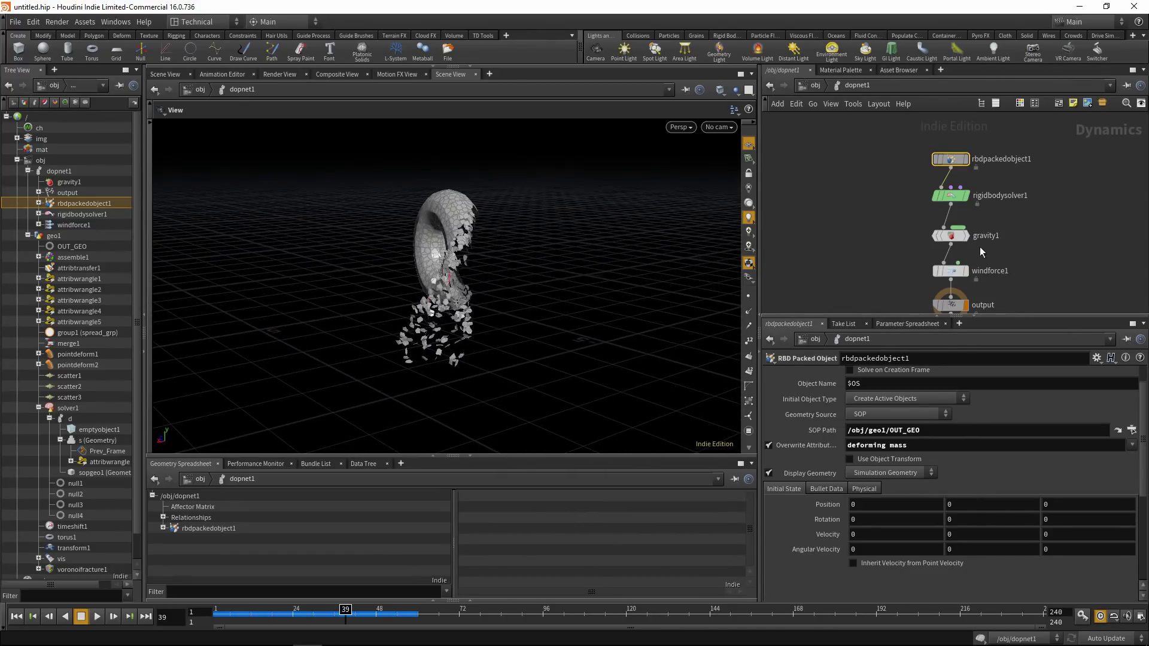
Step: Review the Wind and Noise parameters of windforce1
click(951, 271)
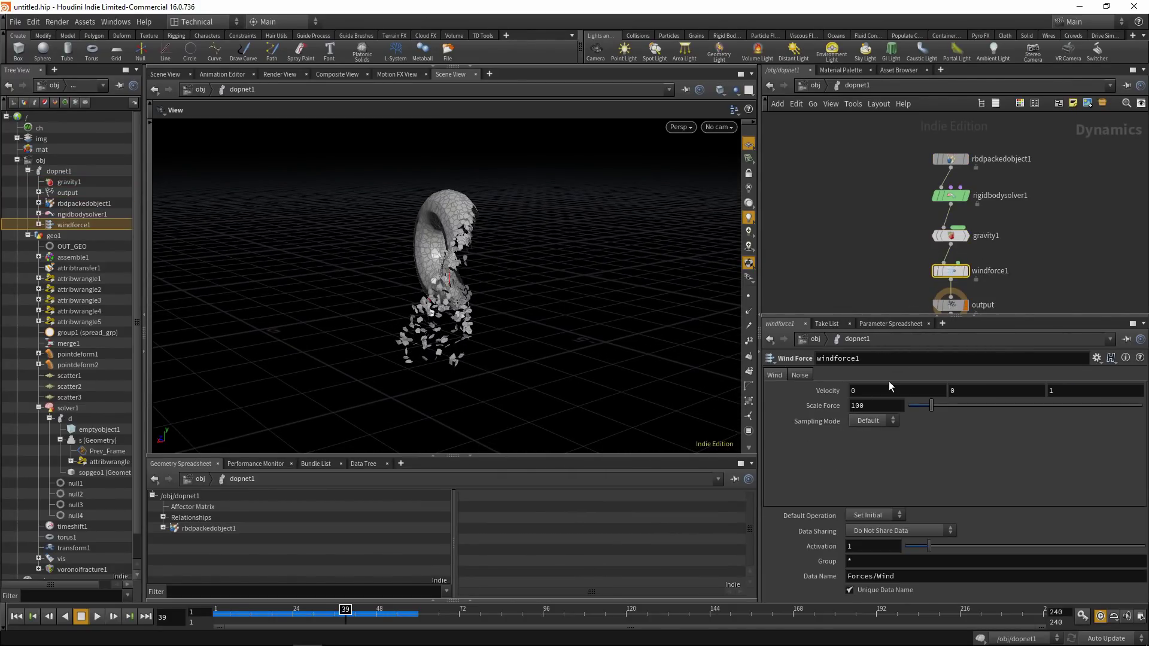
click(799, 376)
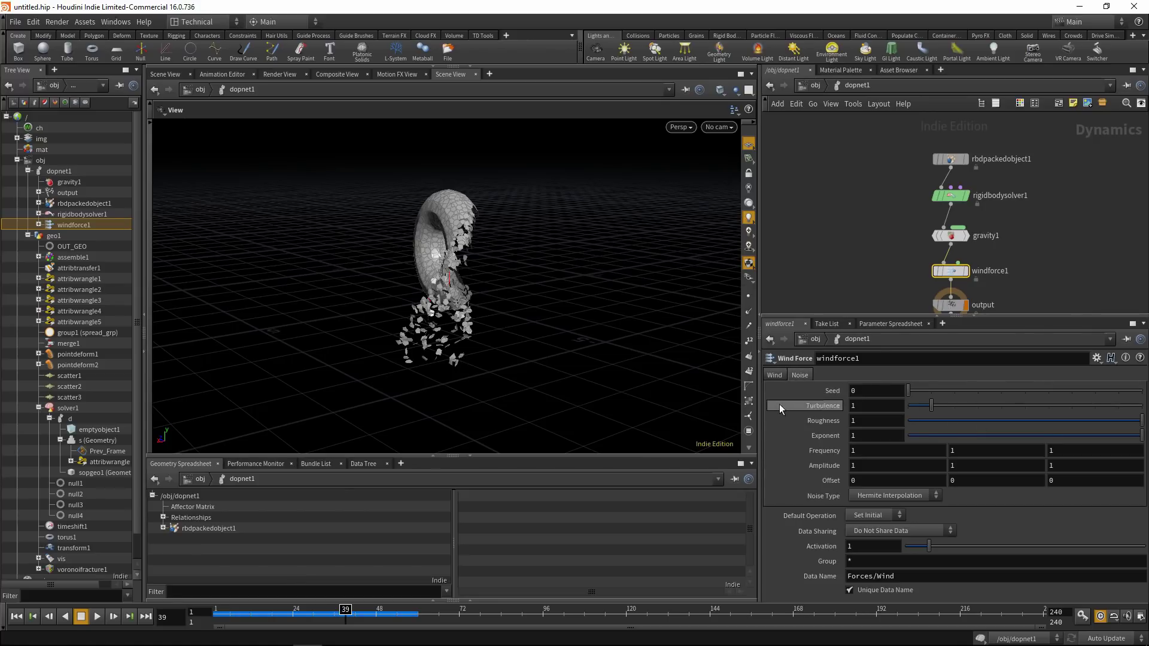
click(772, 376)
Step: Resume playback from frame 39, watch the remaining pieces fall from the torus, and stop the animation
drag(487, 287, 459, 289)
click(98, 618)
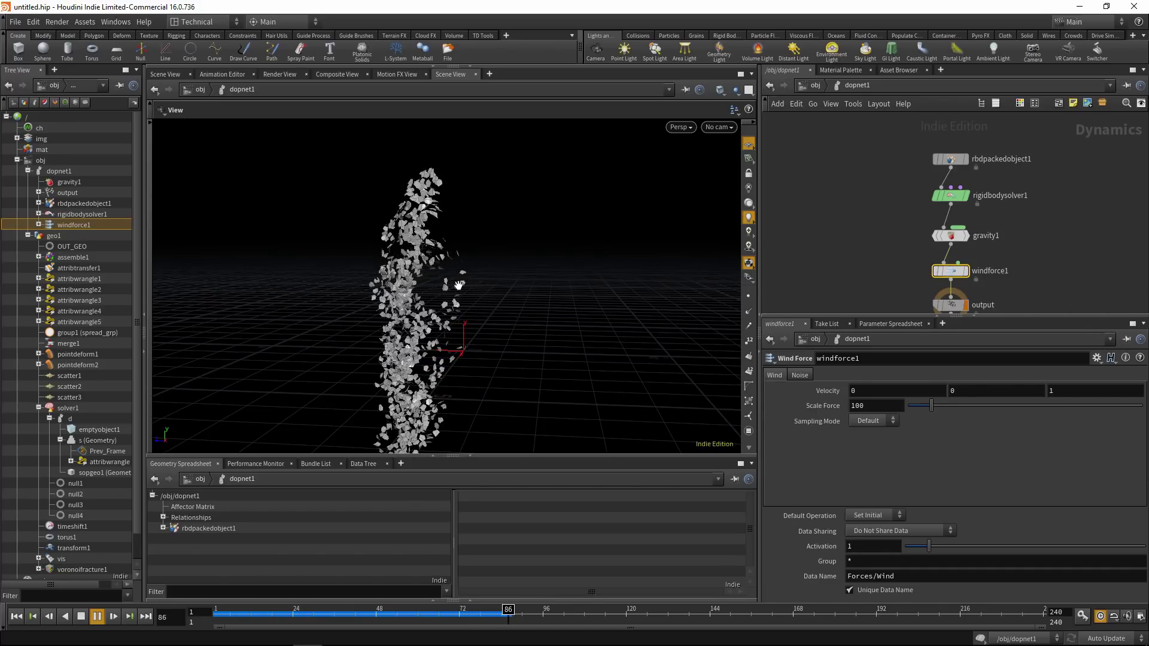
click(82, 620)
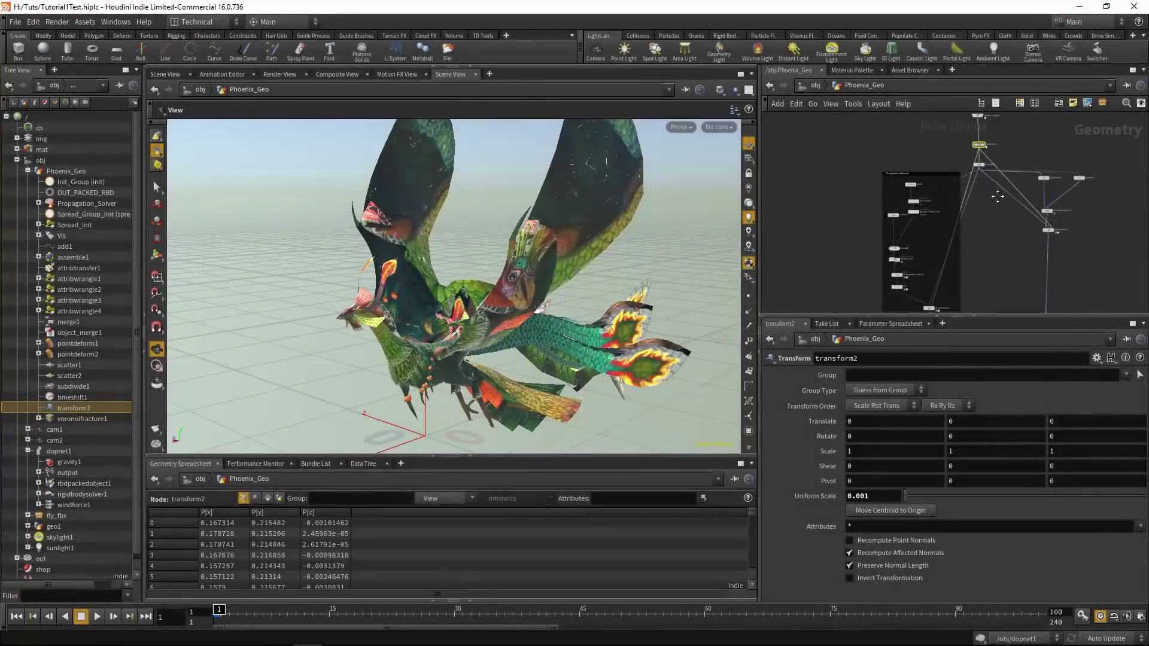
Step: Review the source object path of object_merge1 and the Uniform Scale of transform2 in Phoenix_Geo
scroll(998, 197, up, 5)
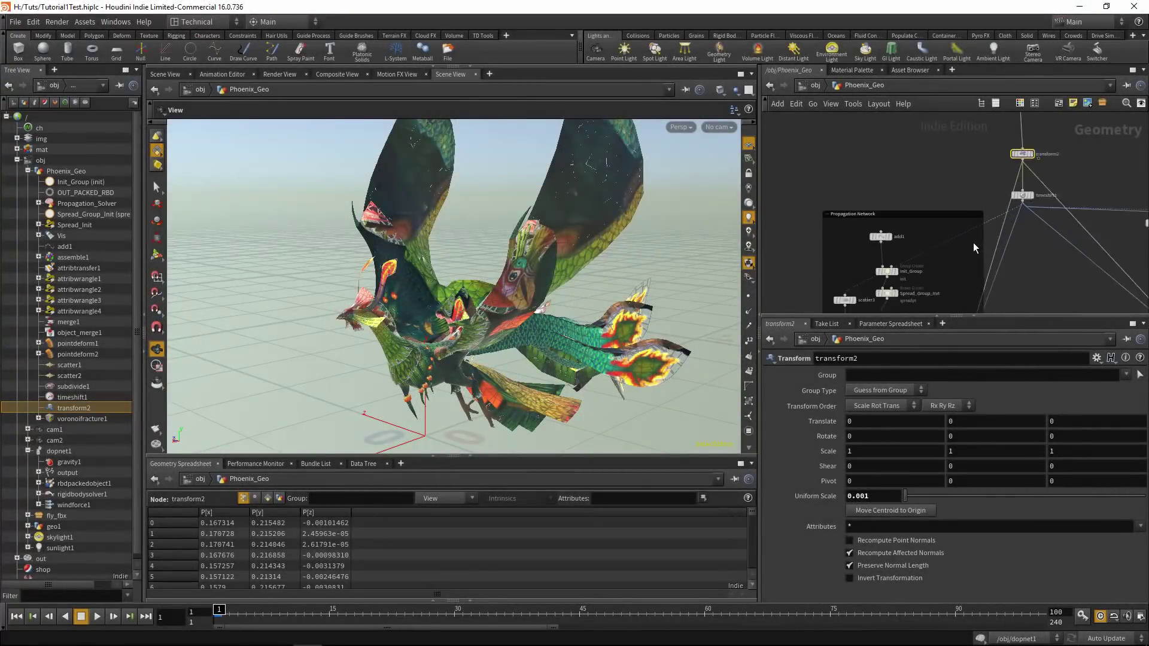
scroll(926, 196, down, 1)
middle_drag(873, 142, 917, 186)
scroll(895, 213, up, 2)
scroll(922, 186, down, 2)
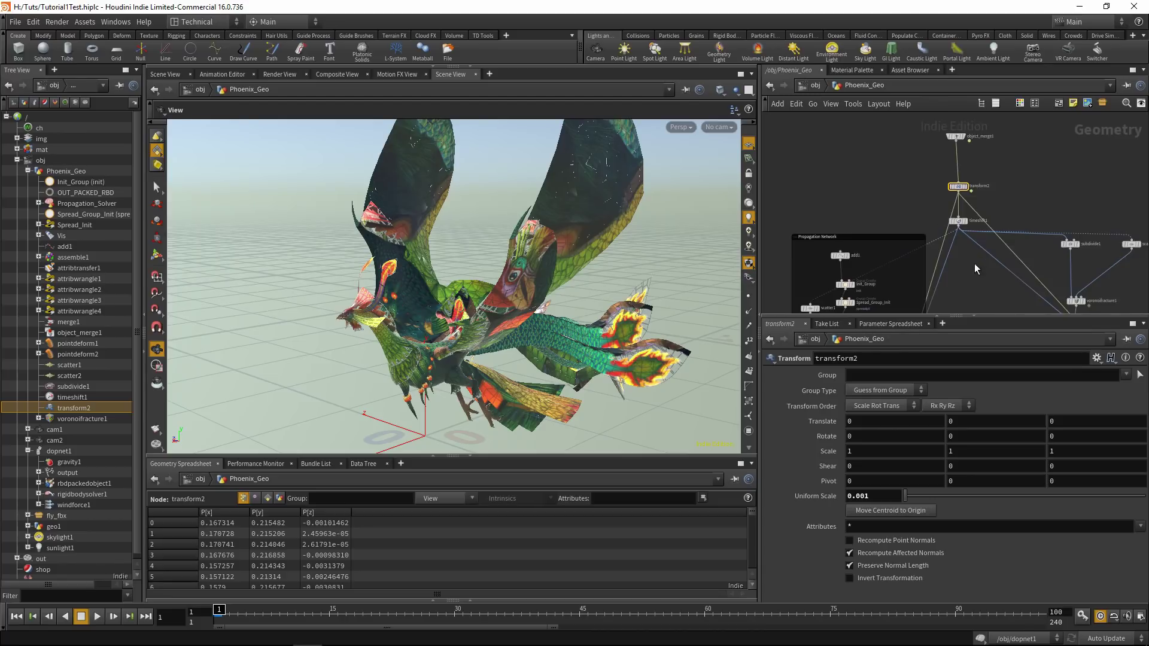
scroll(975, 264, down, 2)
mouse_move(972, 281)
middle_down()
mouse_move(974, 197)
mouse_move(983, 291)
middle_up()
scroll(1036, 180, up, 3)
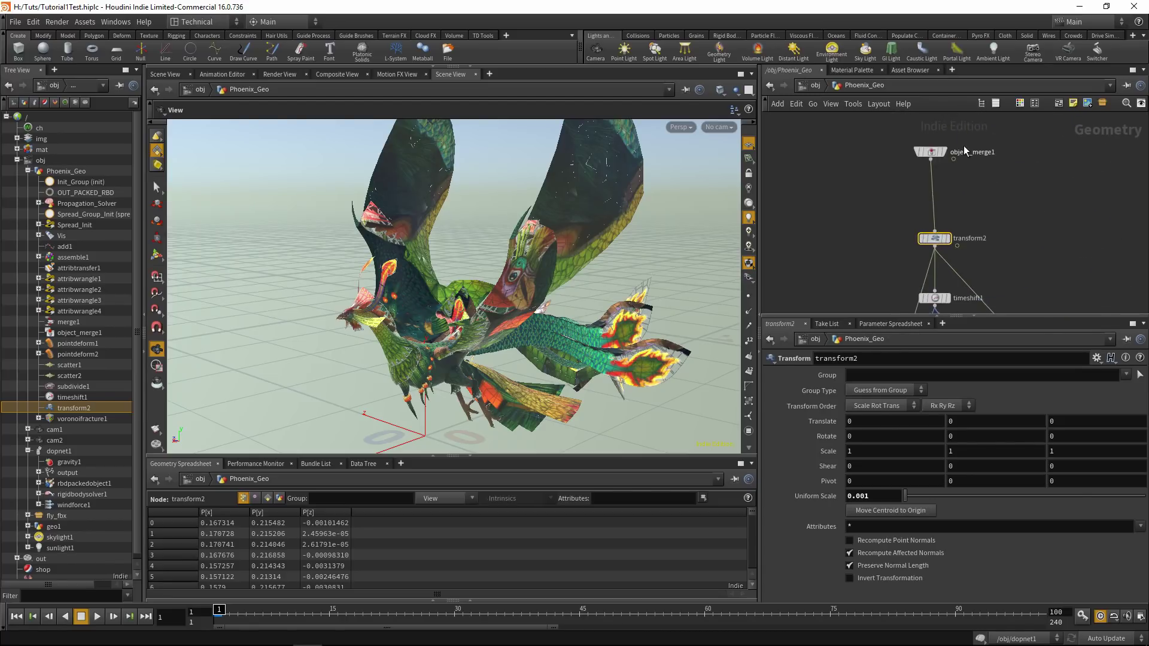
click(932, 160)
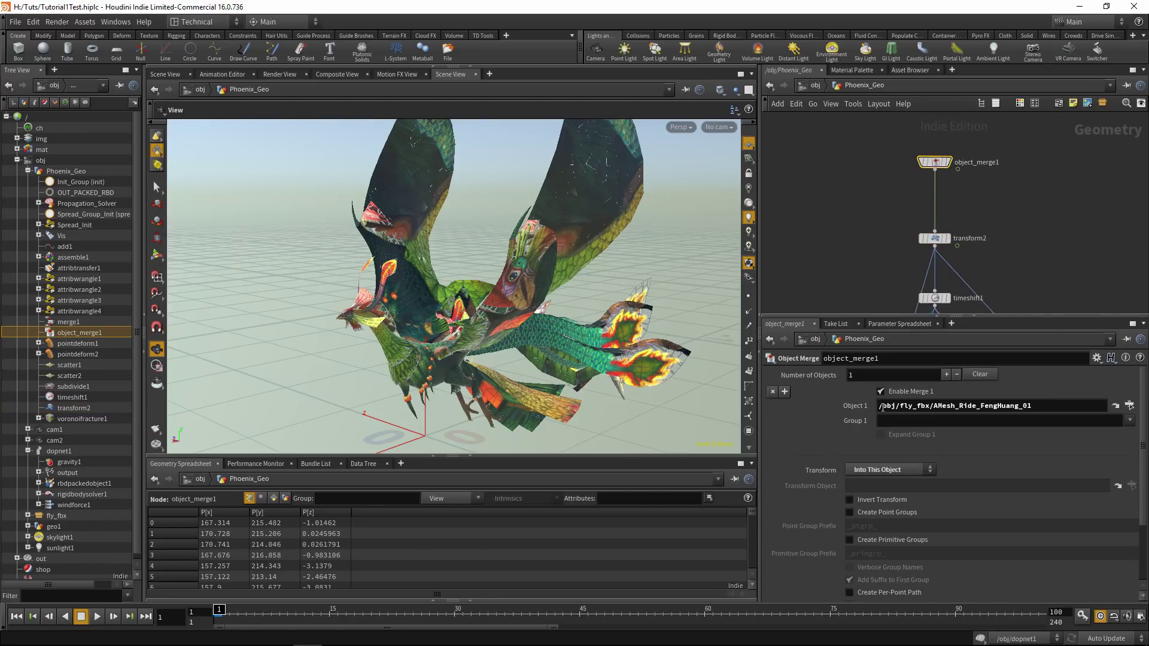
drag(883, 407, 1003, 406)
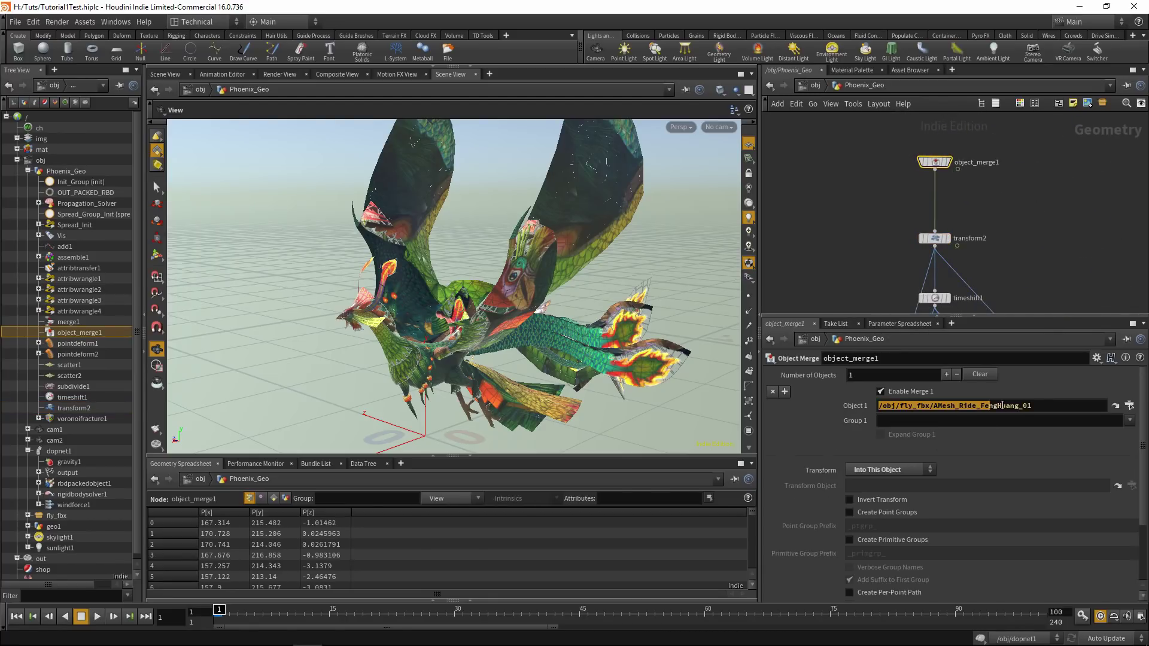
click(934, 238)
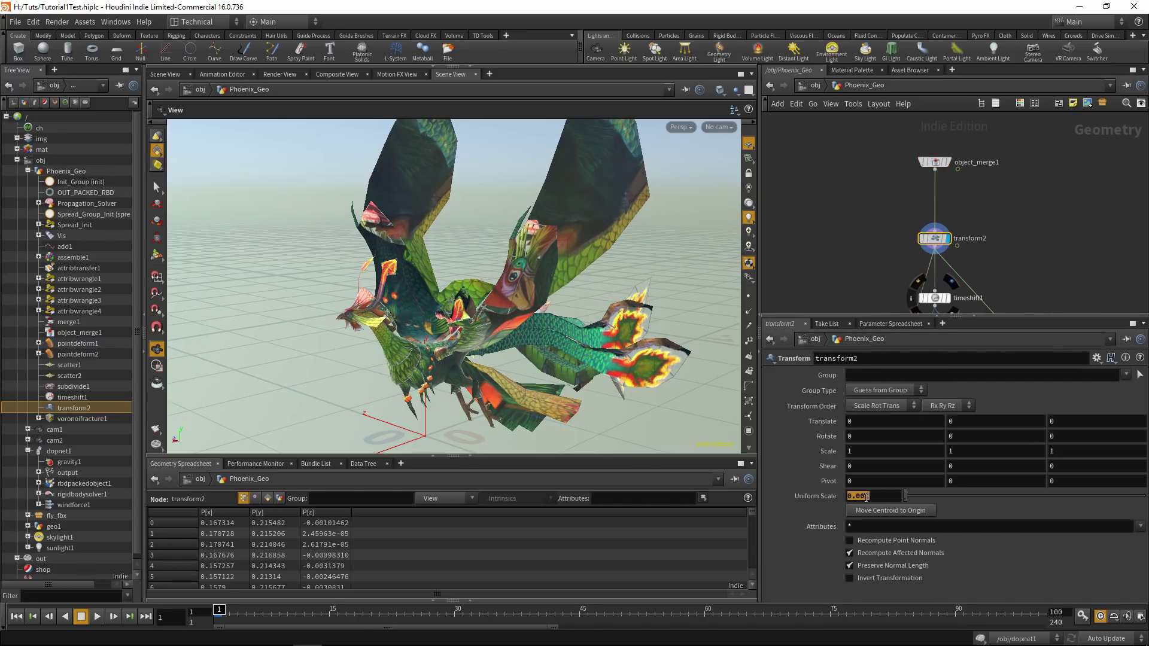
middle_drag(1034, 250, 1069, 188)
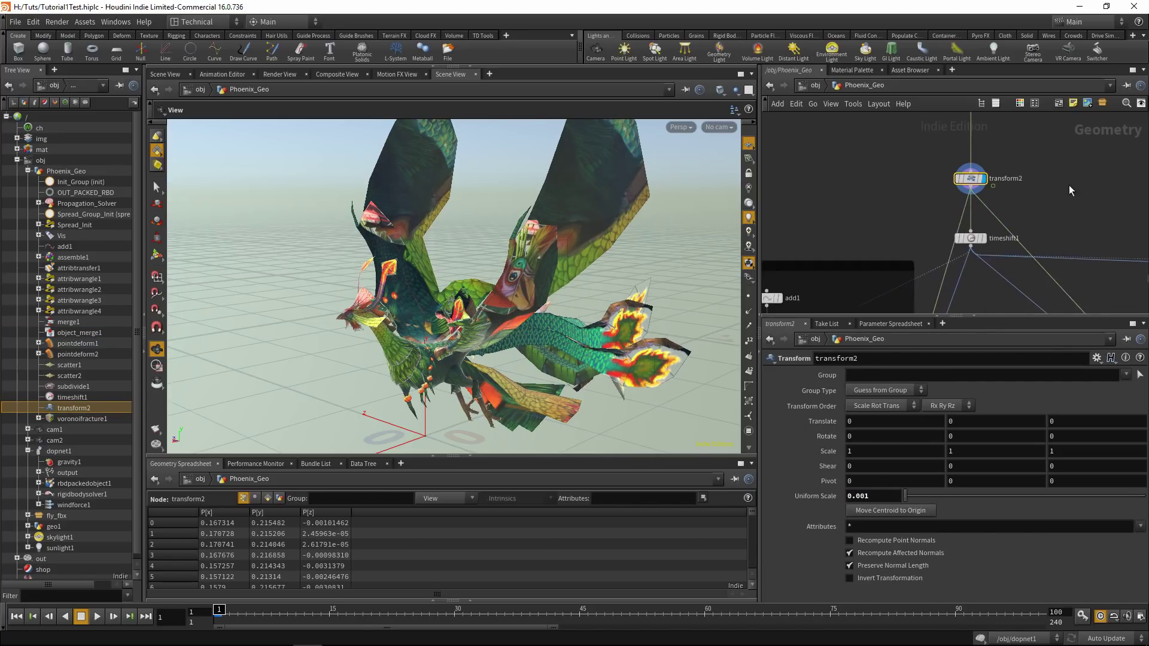
Step: Display add1 in the Propagation Network and examine its three starting points in the scene
middle_drag(908, 218, 960, 70)
middle_drag(998, 230, 1036, 212)
scroll(1036, 212, down, 2)
mouse_move(994, 259)
middle_down()
mouse_move(987, 174)
mouse_move(1007, 205)
mouse_move(1009, 261)
middle_up()
middle_drag(951, 177, 995, 176)
scroll(1021, 201, up, 4)
scroll(993, 185, down, 1)
scroll(1026, 186, down, 2)
scroll(1025, 186, up, 1)
drag(921, 165, 925, 170)
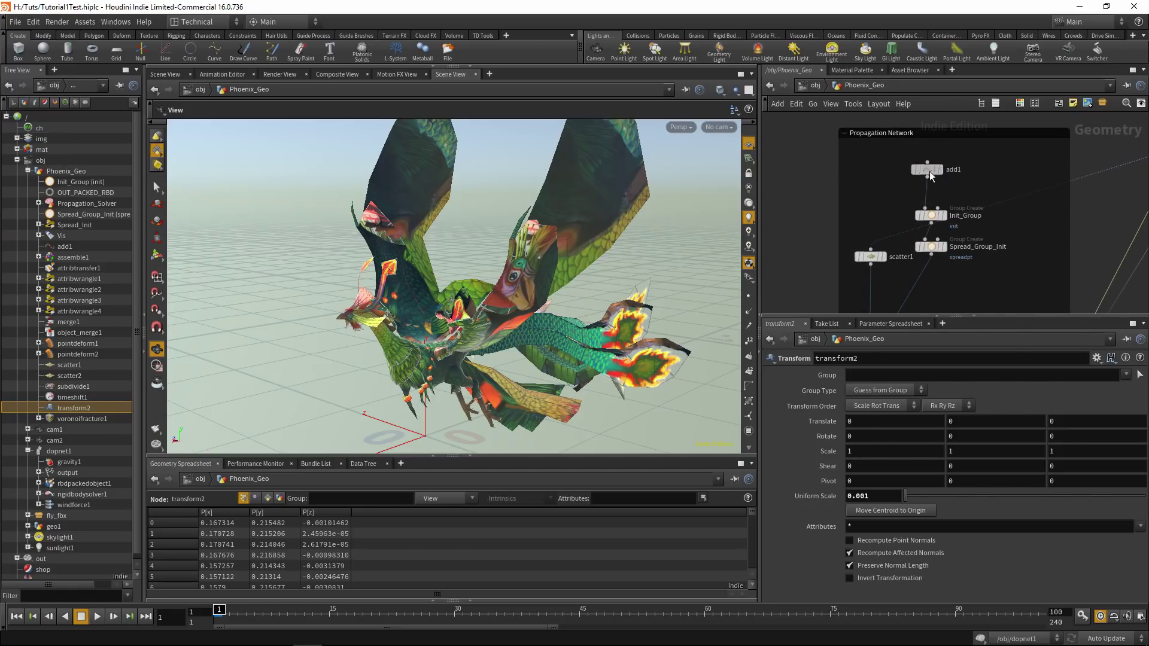
click(930, 174)
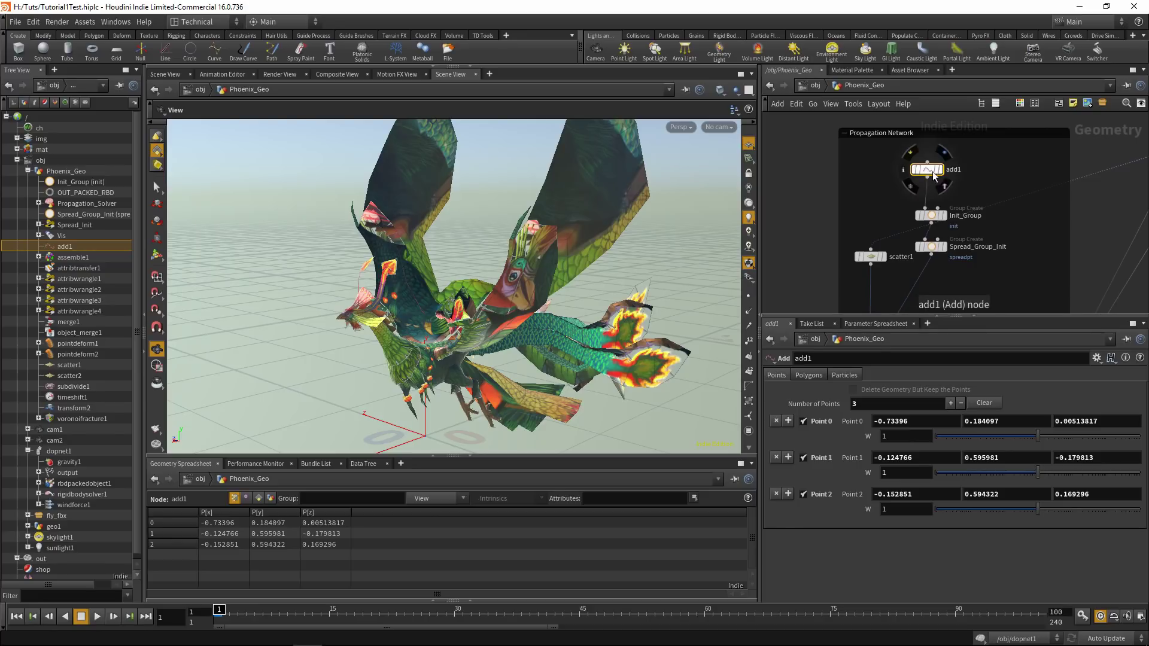
click(942, 171)
drag(474, 269, 441, 197)
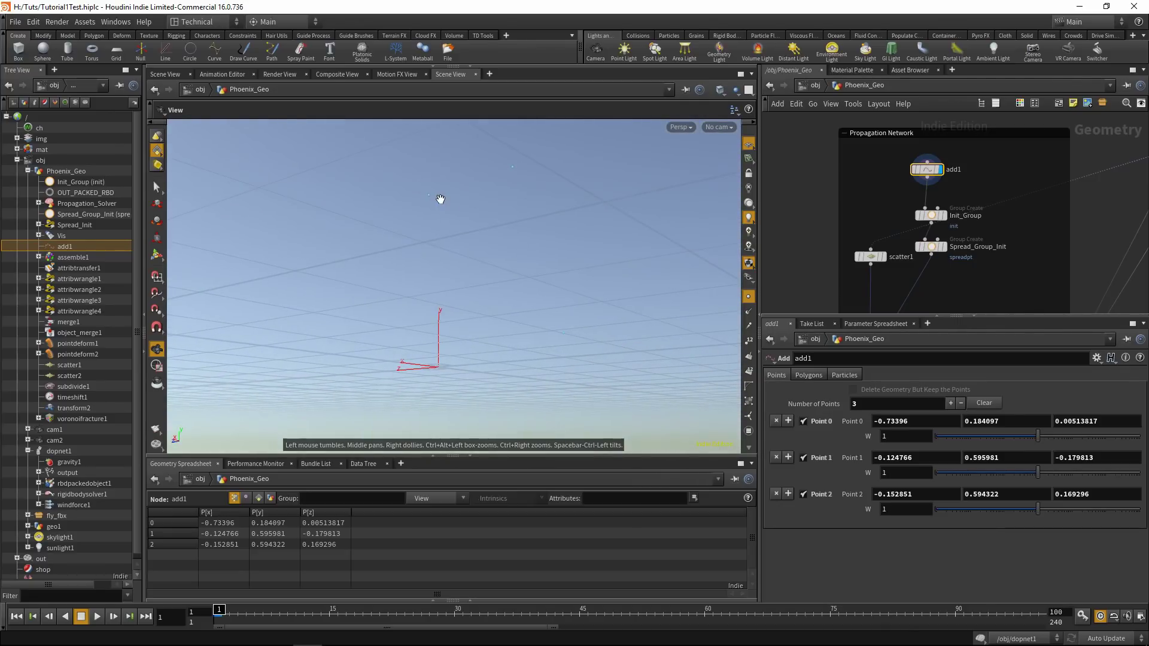
drag(538, 192, 549, 300)
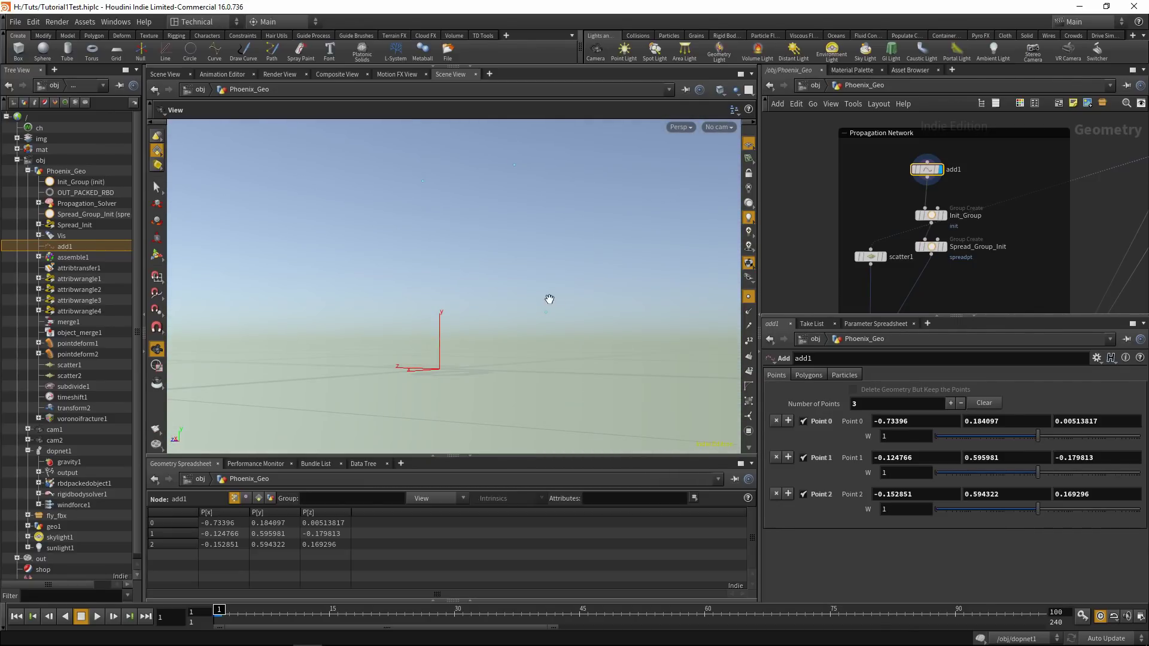
drag(501, 248, 525, 241)
Step: Template scatter1 in the scene and examine the scattered phoenix points together with the add1 points
middle_drag(1027, 193, 968, 182)
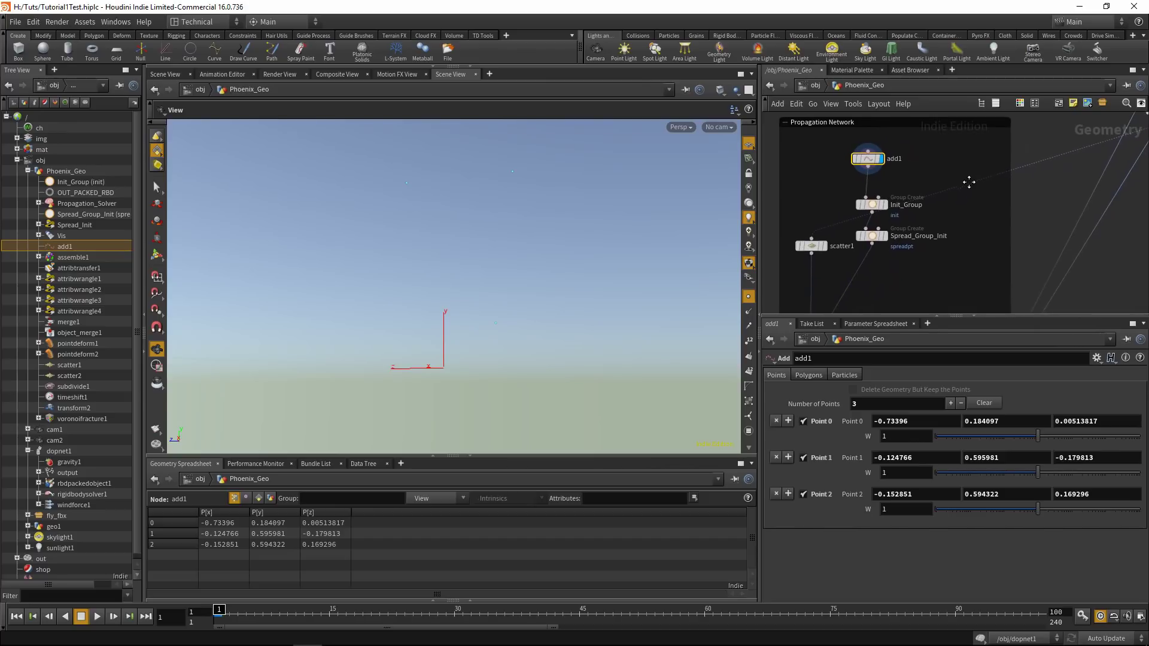
middle_drag(850, 257, 839, 260)
middle_drag(1036, 187, 1060, 180)
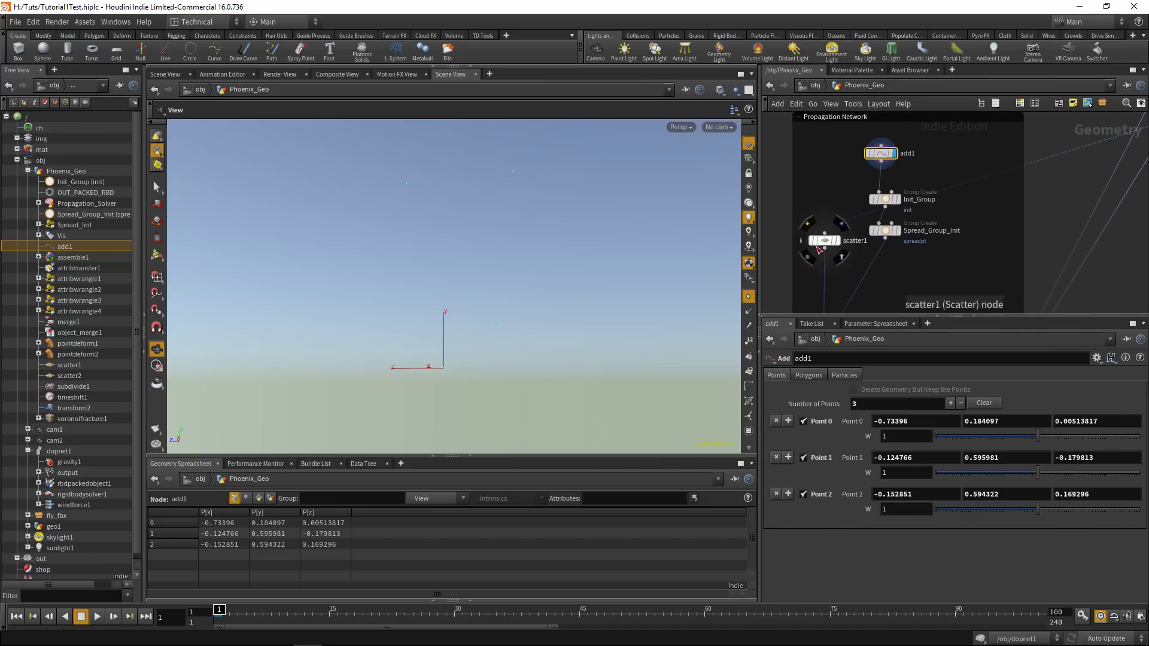
click(835, 242)
drag(436, 218, 500, 216)
middle_drag(500, 216, 511, 329)
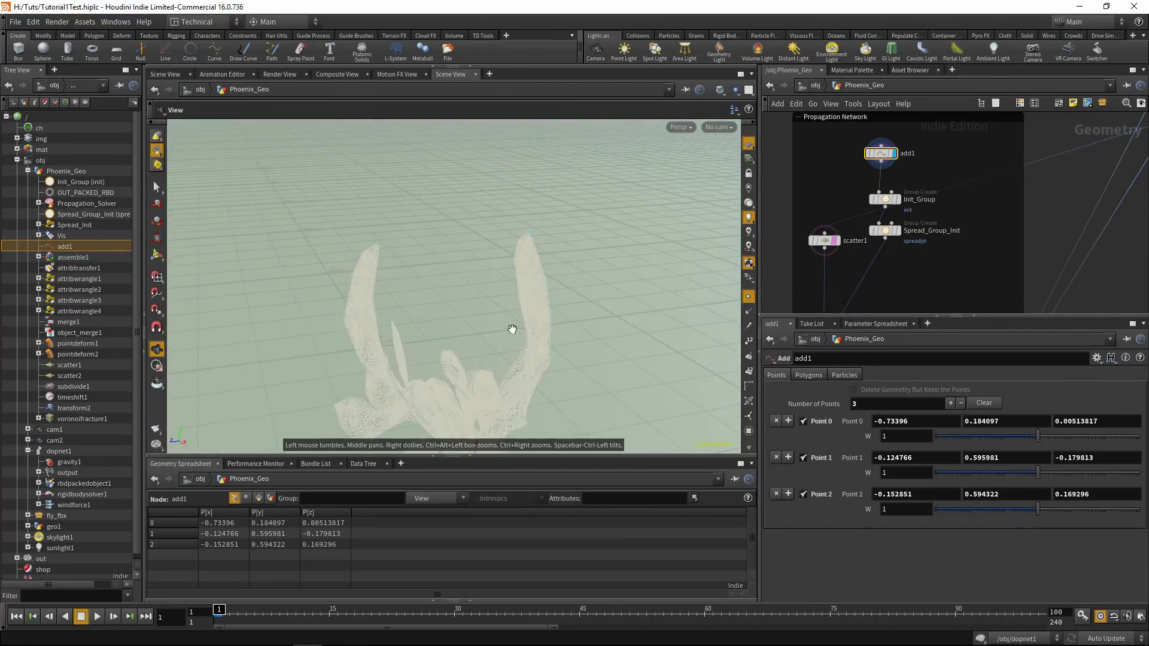
drag(511, 328, 518, 312)
right_drag(529, 263, 475, 297)
drag(475, 298, 525, 289)
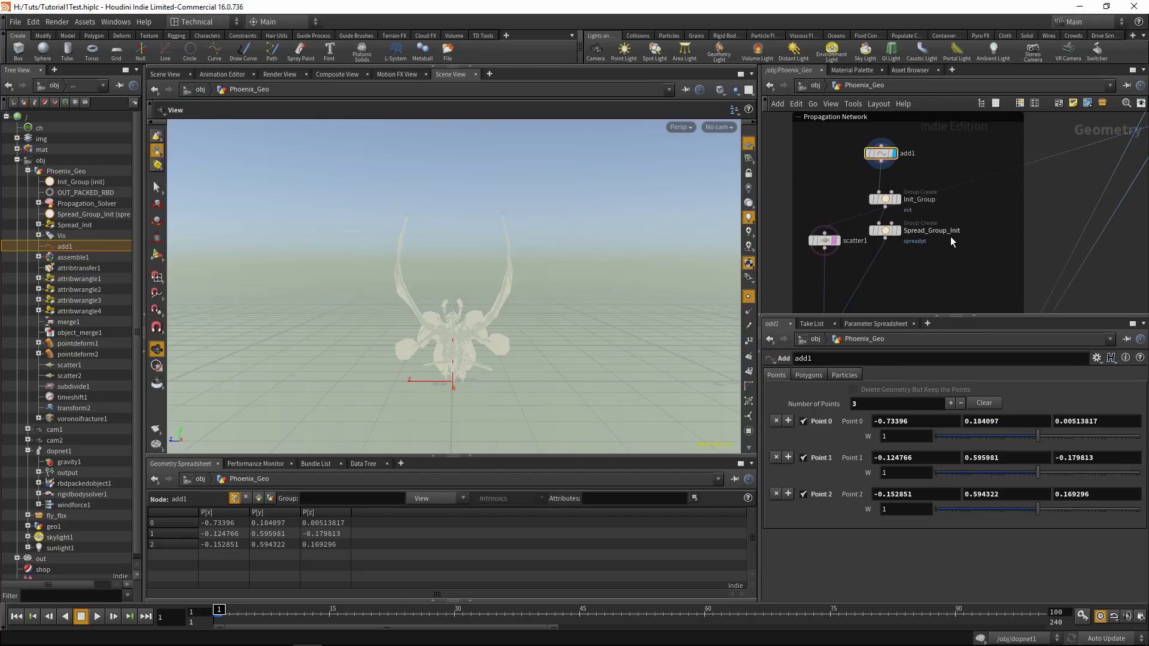
middle_drag(933, 260, 953, 237)
drag(349, 278, 510, 312)
drag(476, 379, 389, 335)
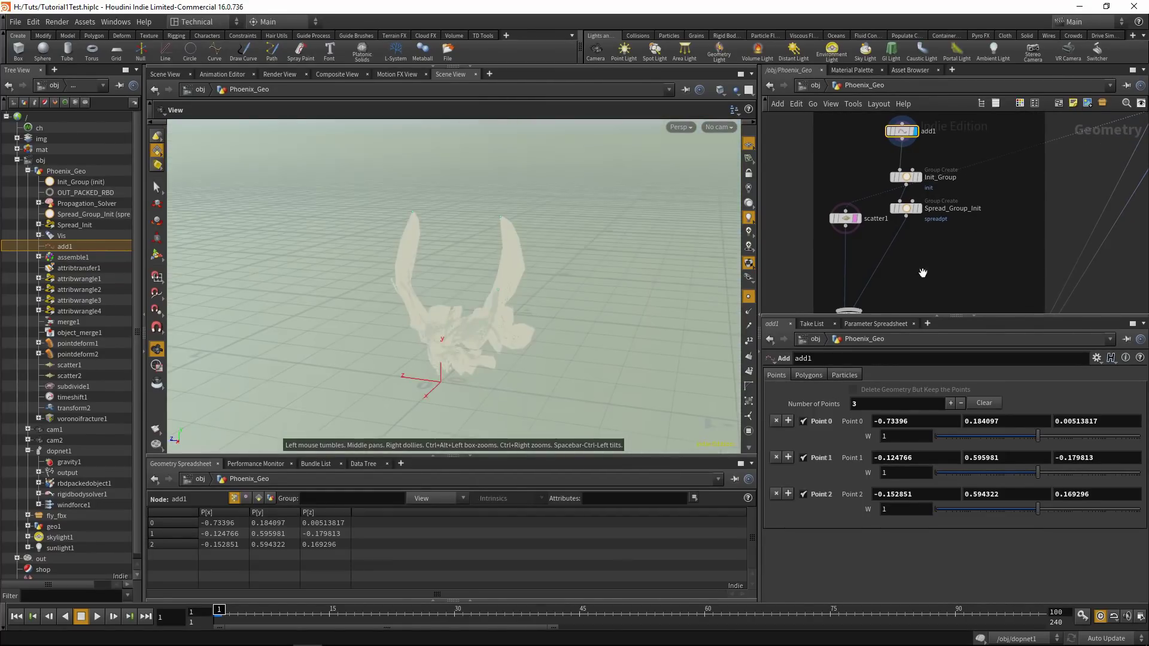
Step: Hide the point markers in the scene view and check the Vis and scatter1 outputs
middle_drag(939, 300, 940, 179)
click(871, 224)
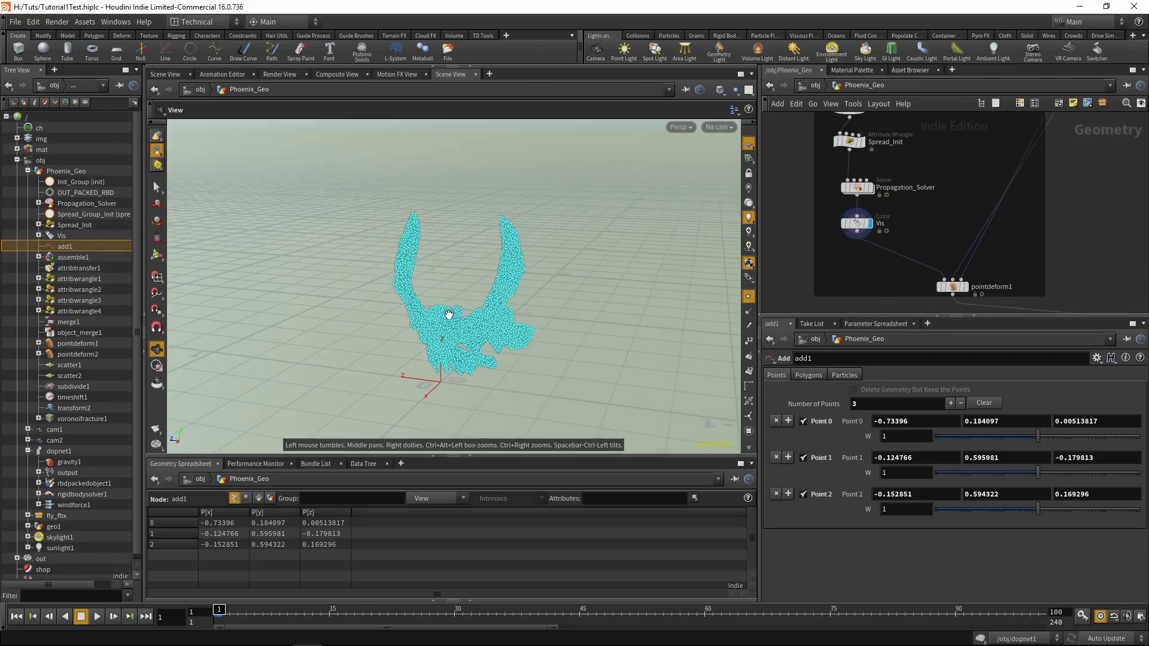
drag(449, 315, 518, 310)
click(750, 298)
drag(483, 366, 413, 359)
middle_drag(868, 90, 869, 196)
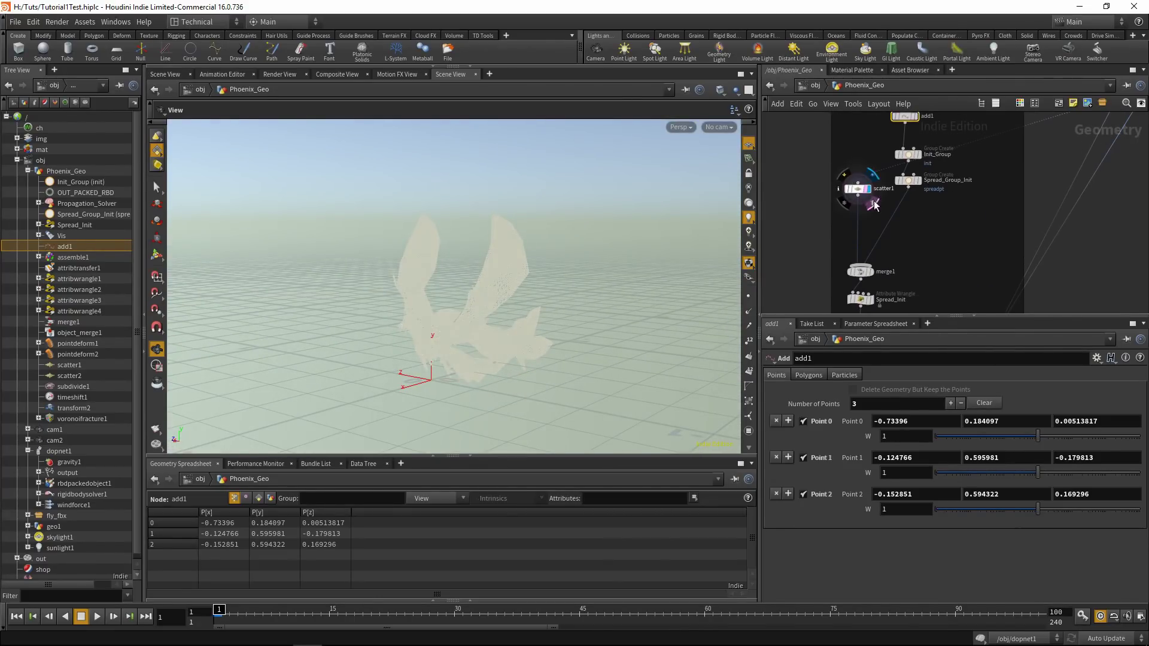
middle_drag(914, 304, 903, 198)
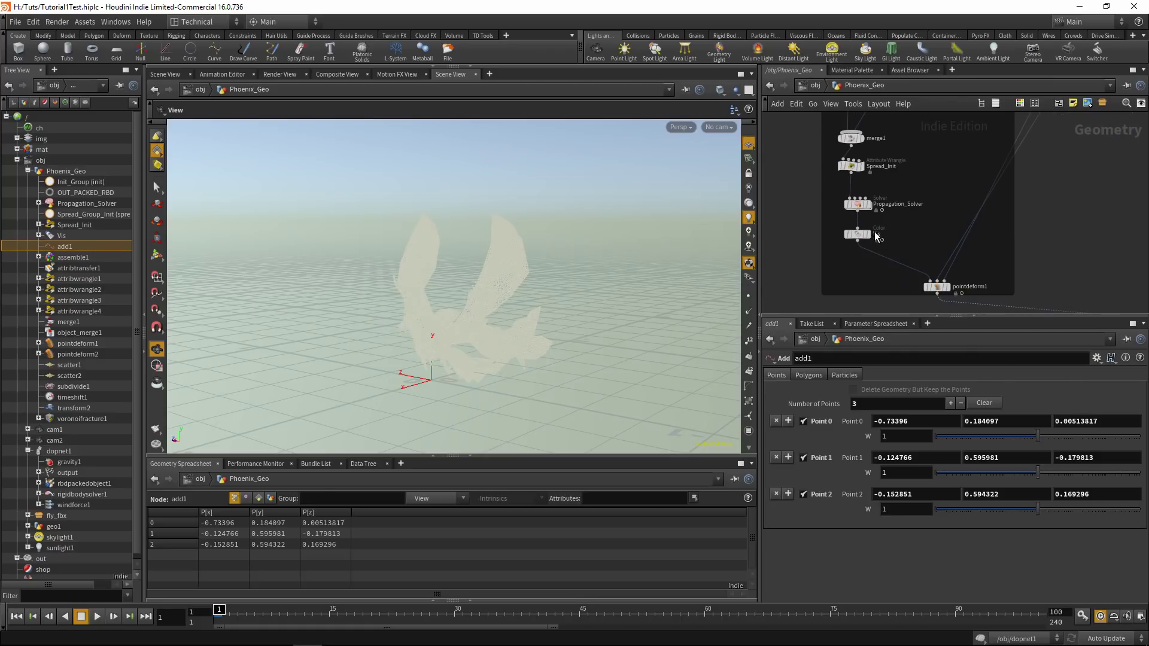
Step: Display the Vis node and scrub the timeline to frame 57 to examine the spread over the phoenix points
click(872, 221)
drag(473, 358, 492, 348)
scroll(492, 349, up, 1)
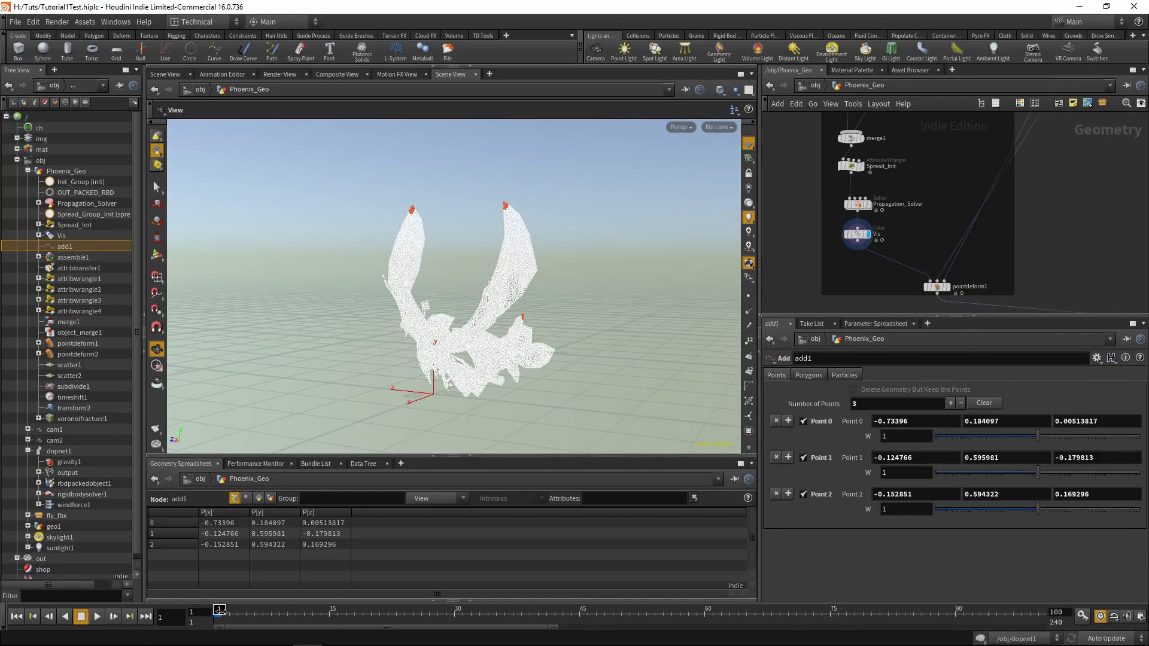
drag(315, 614, 418, 615)
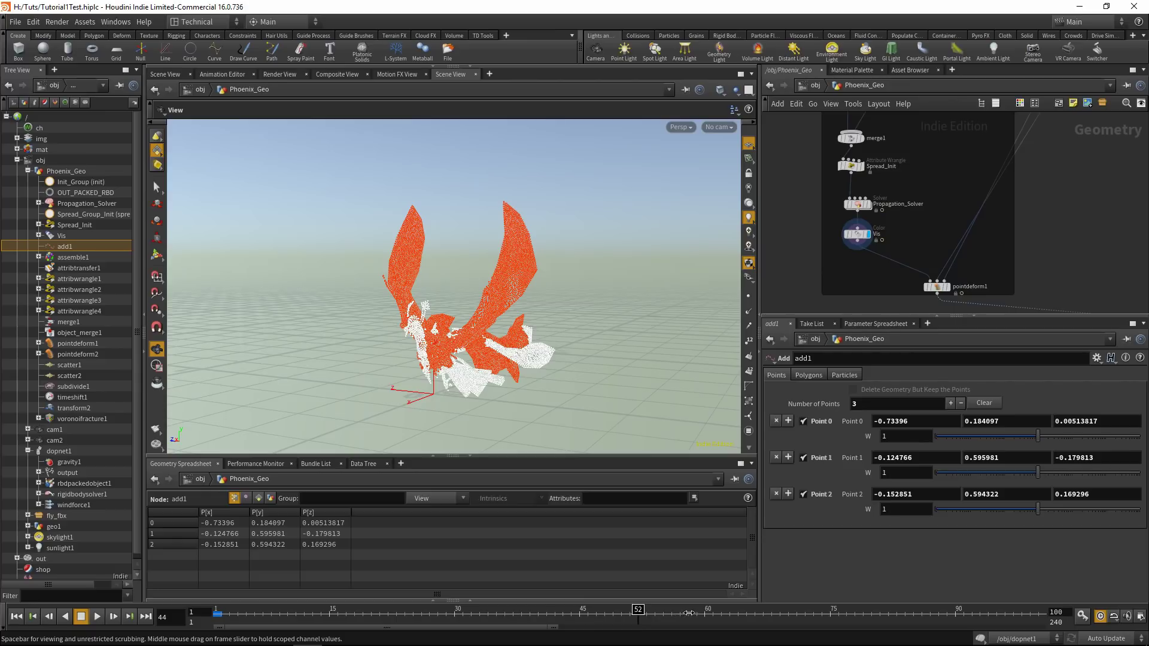
Step: Display pointdeform1 and scrub the animation to frame 70 to check the spread on the moving points
middle_drag(987, 243, 919, 204)
scroll(884, 250, up, 2)
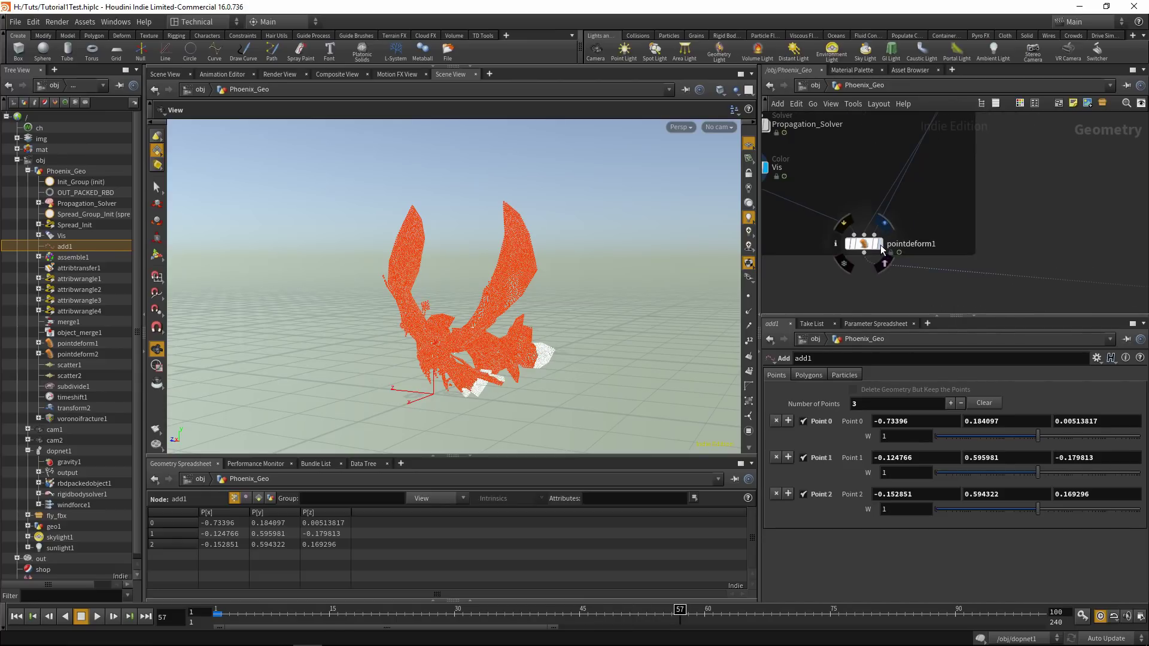
click(880, 246)
drag(244, 614, 789, 590)
Step: Trace the Phoenix_Geo network down to OUT_PACKED_RBD and look over the rigid body nodes inside dopnet1
scroll(969, 185, down, 2)
middle_drag(1071, 234, 1031, 192)
scroll(1027, 192, up, 2)
middle_drag(970, 242, 937, 147)
middle_drag(955, 299, 955, 161)
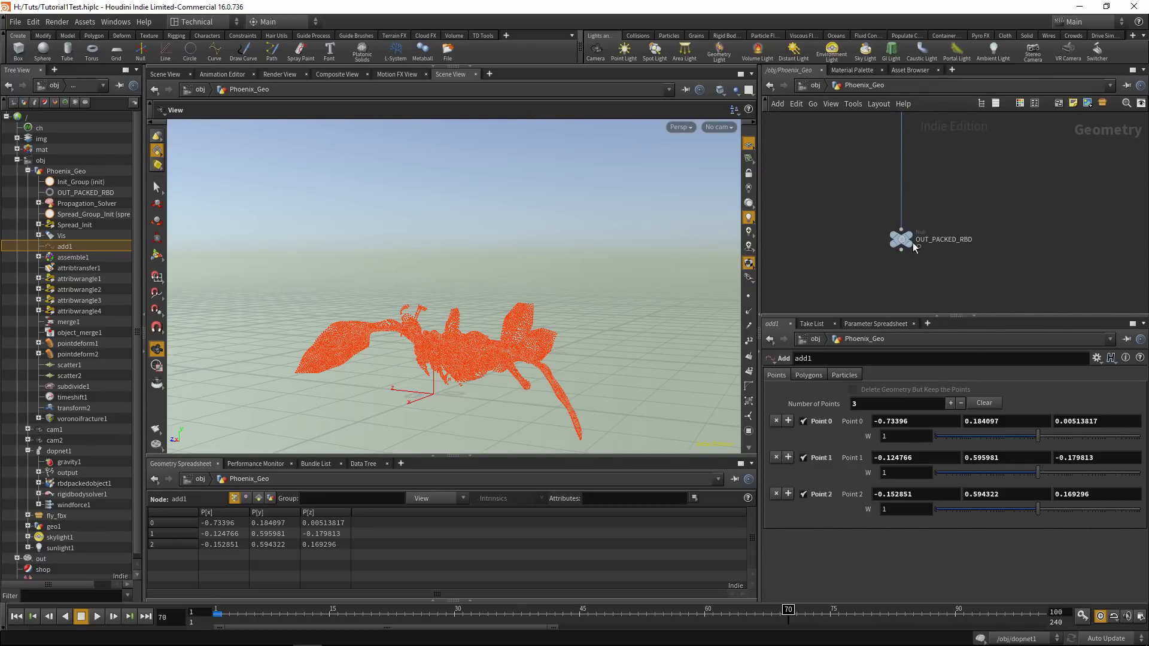
click(812, 91)
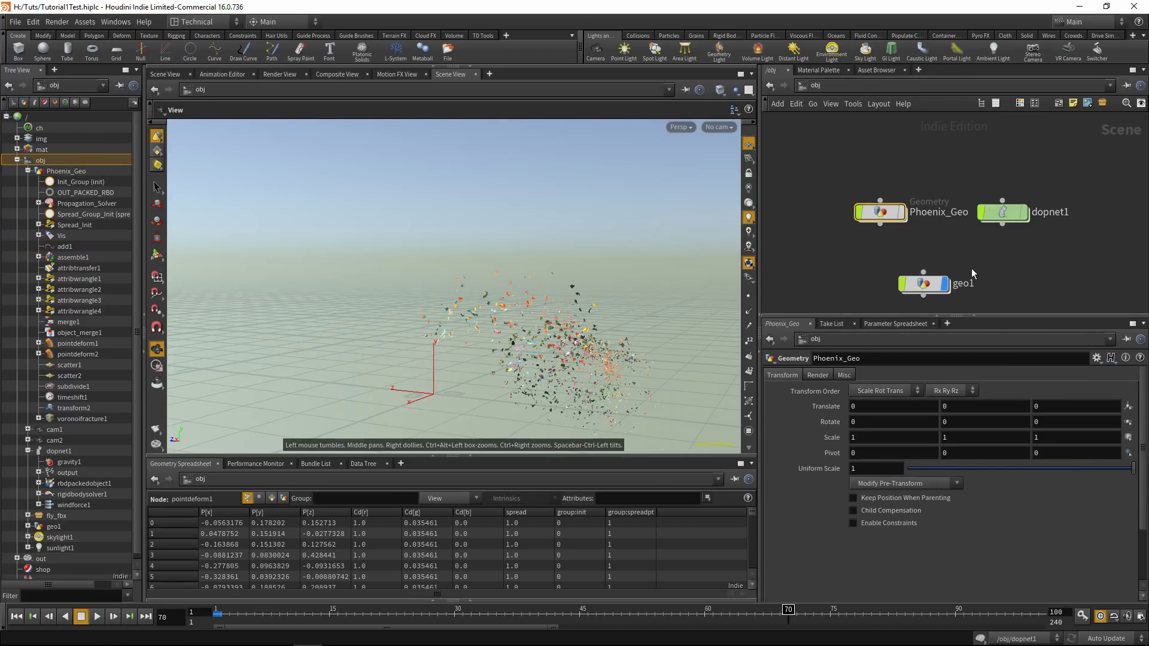
double_click(1002, 216)
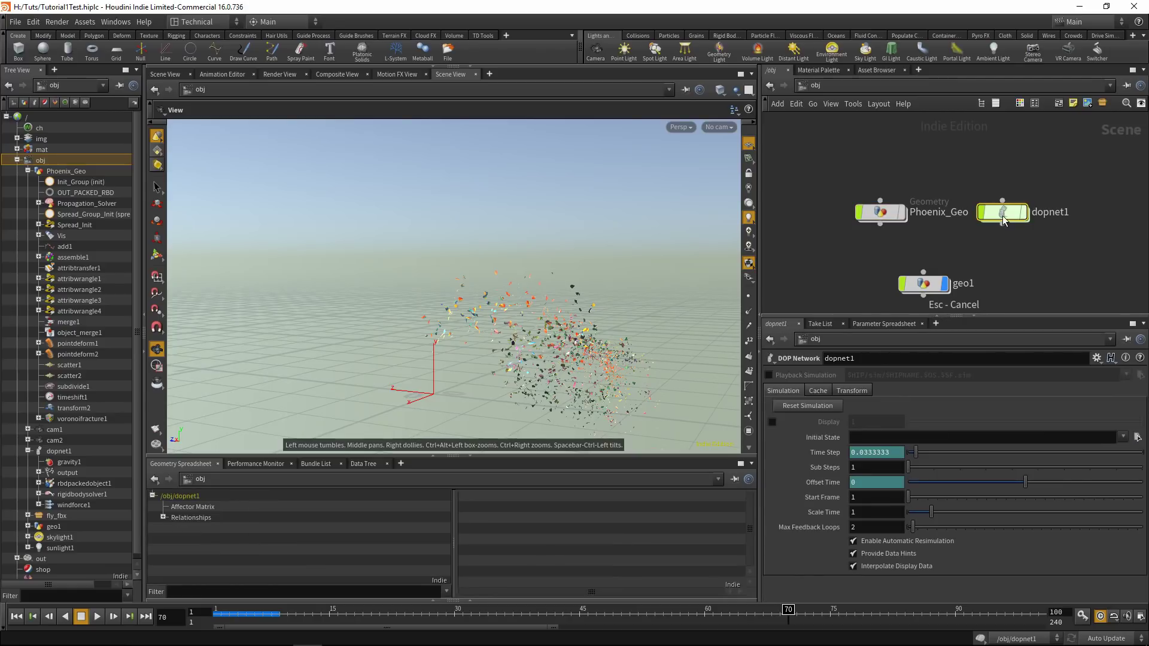
scroll(986, 213, up, 3)
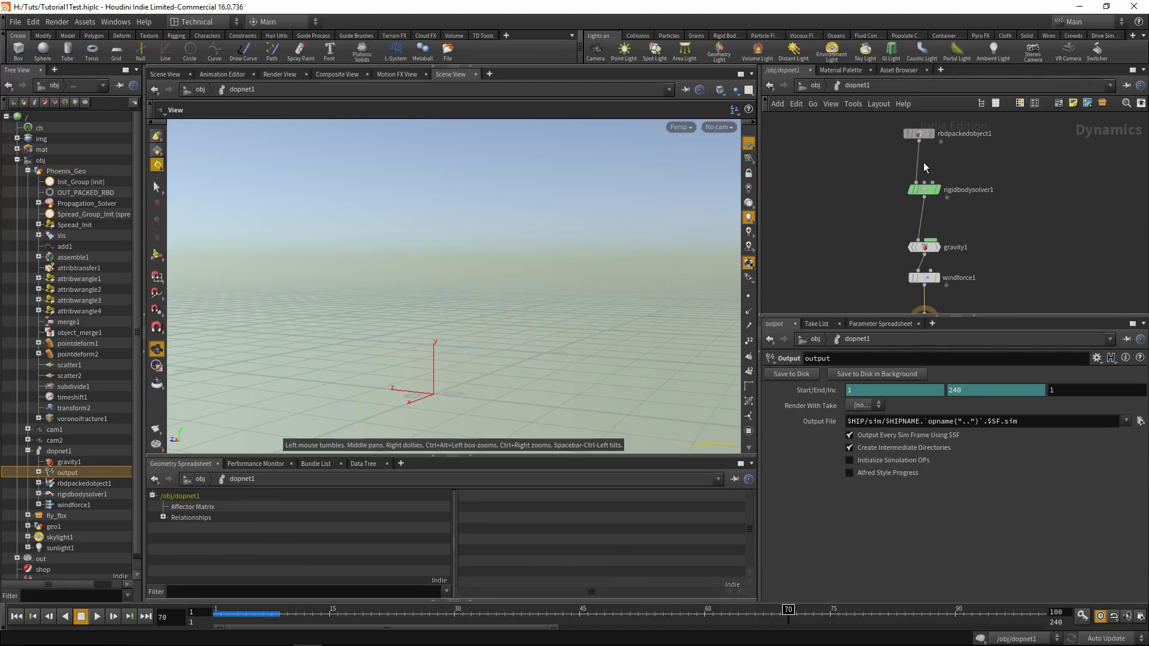
click(921, 134)
click(815, 85)
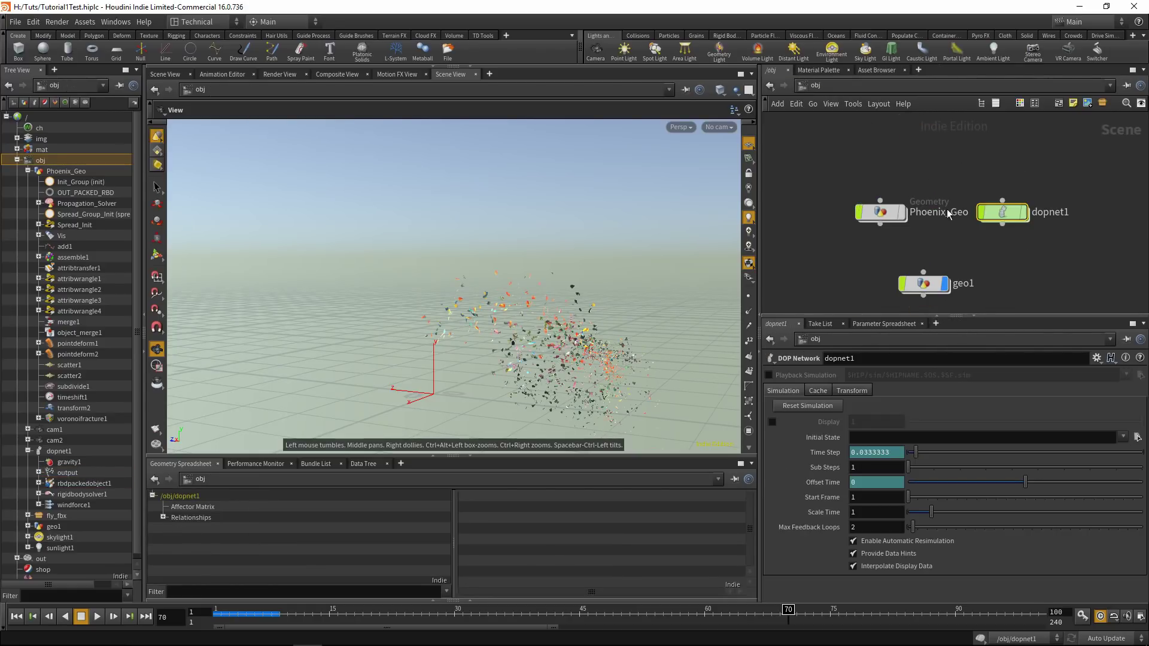
Step: Open the geo1 network and display filecache1 to review its phoenix cache file settings
double_click(922, 240)
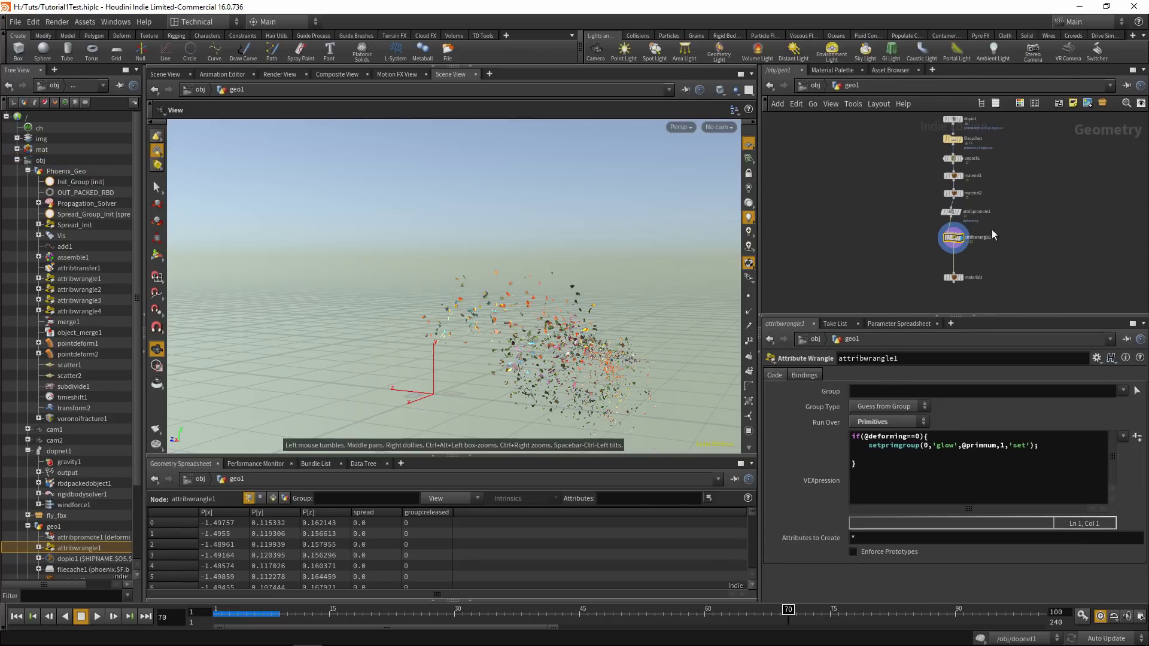
scroll(958, 206, up, 5)
mouse_move(927, 262)
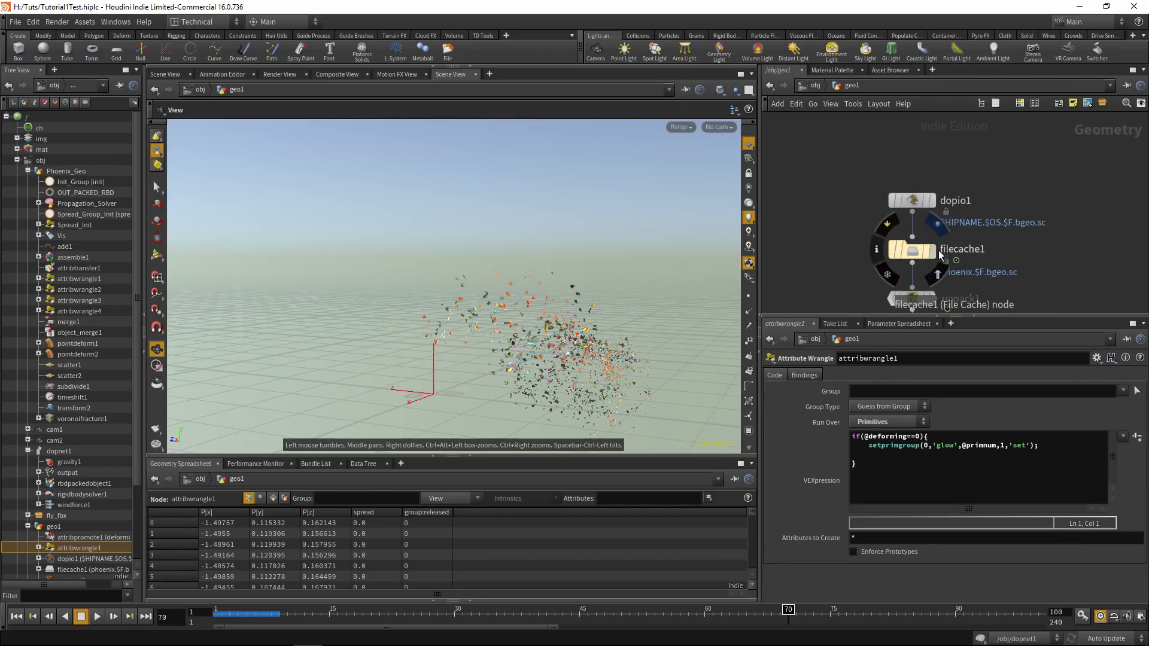
click(900, 248)
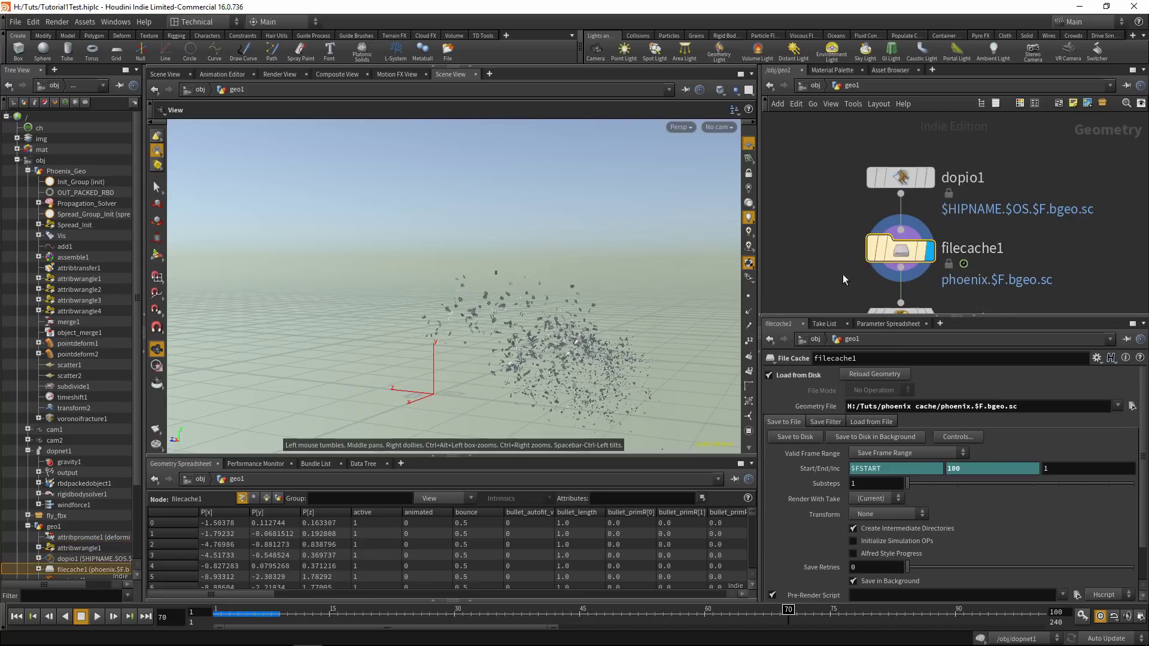
Step: Display unpack1, material1 and material2 in turn and examine the textured phoenix breaking apart at frame 35
middle_drag(1041, 278, 1019, 199)
click(915, 255)
middle_drag(998, 277, 1000, 174)
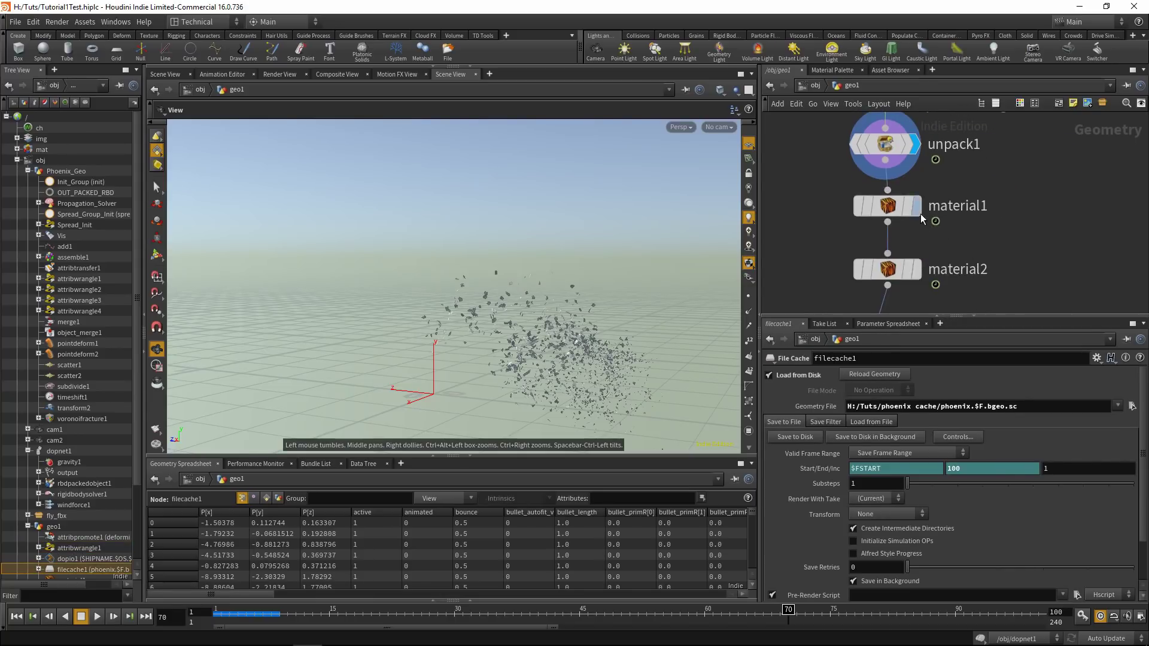
click(919, 211)
click(919, 274)
middle_drag(927, 285, 932, 215)
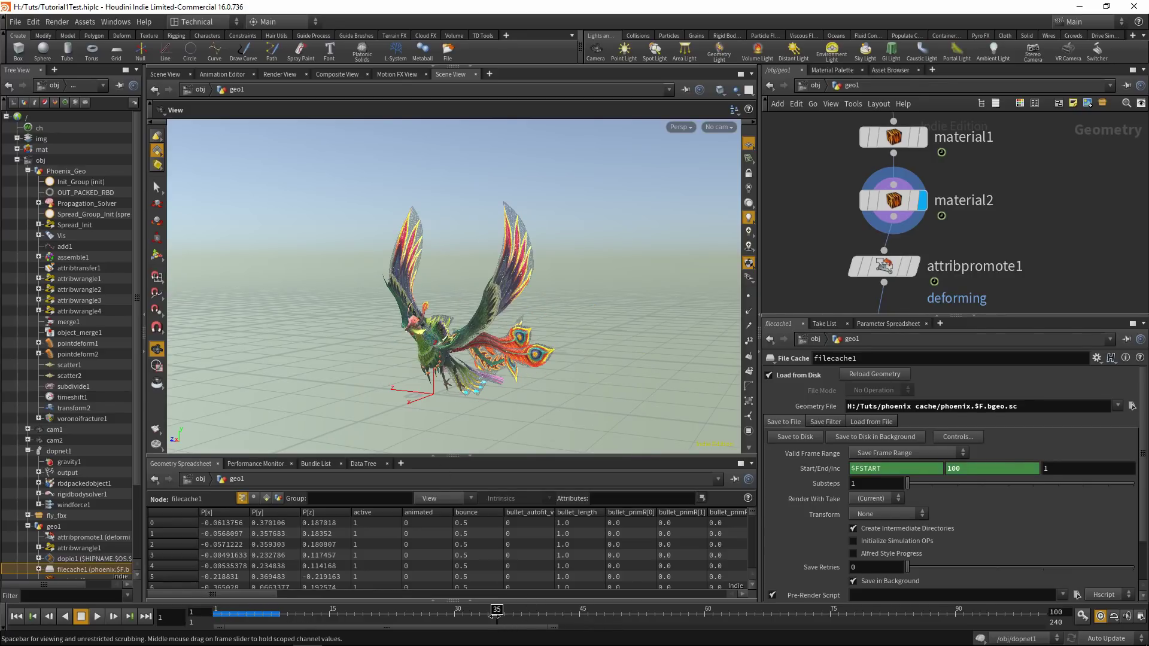
drag(491, 301, 1007, 229)
middle_drag(967, 260, 998, 199)
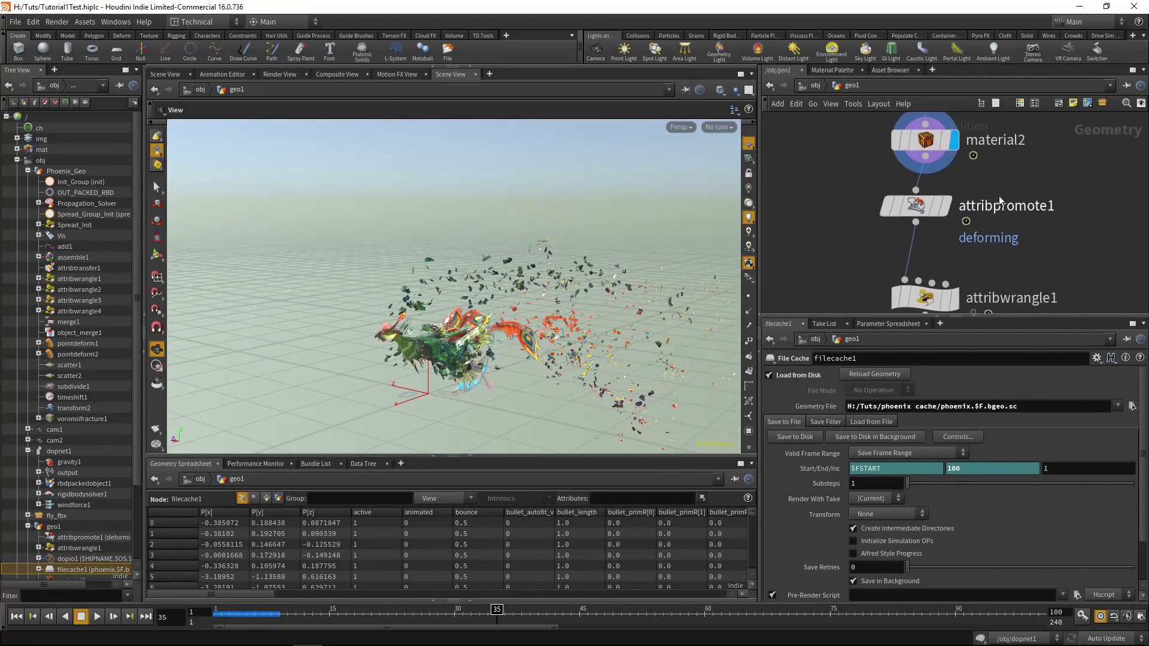
Step: Display attribpromote1 and material3 in turn, and review the glow group material on the released pieces
click(944, 205)
middle_drag(1014, 284, 990, 177)
scroll(991, 177, down, 3)
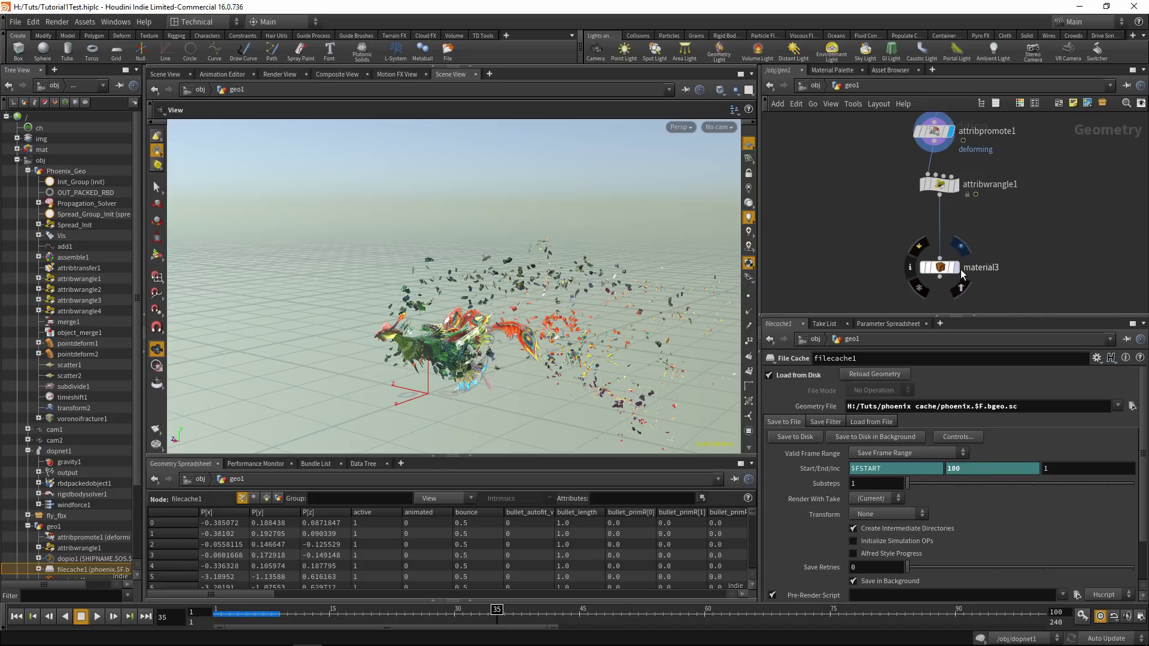
click(957, 268)
click(941, 268)
drag(533, 203, 926, 93)
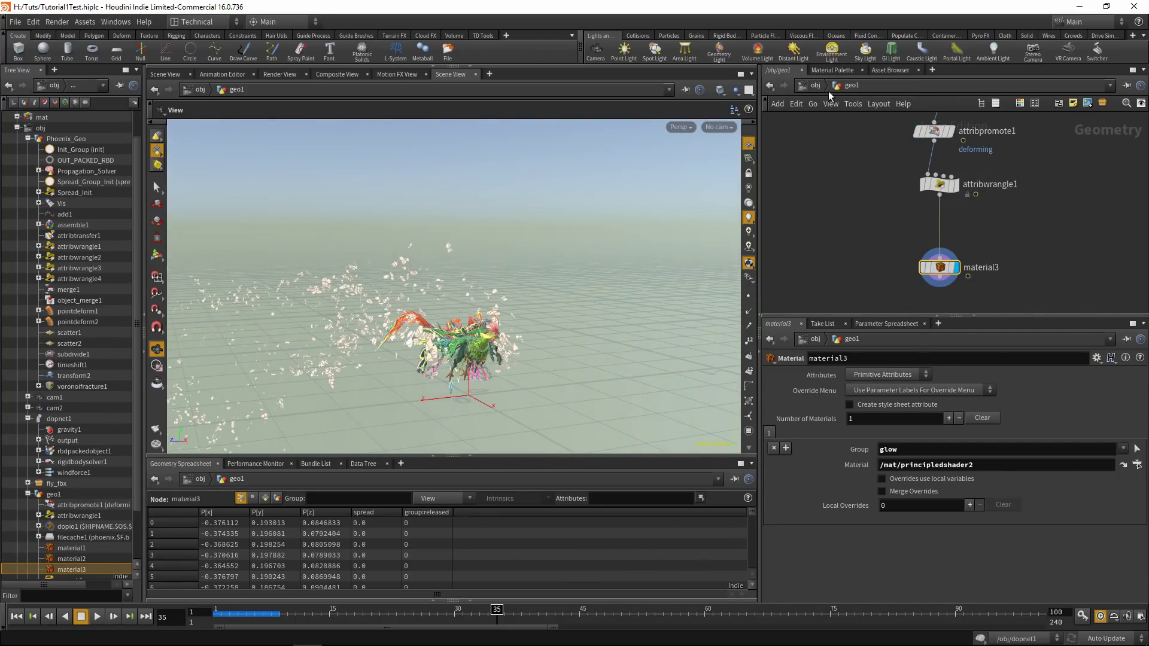
Step: Return to the object level and inspect the disintegrating phoenix up close at frame 35
click(815, 85)
drag(436, 380, 457, 312)
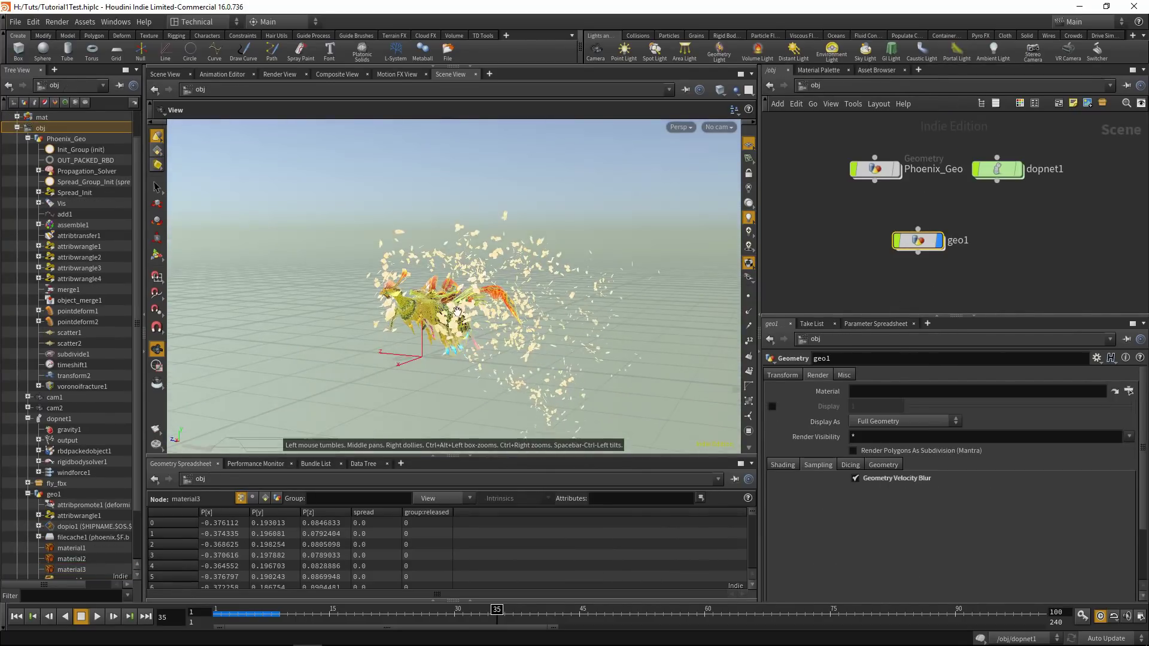
middle_drag(464, 316, 539, 269)
right_drag(538, 269, 515, 293)
drag(515, 293, 533, 317)
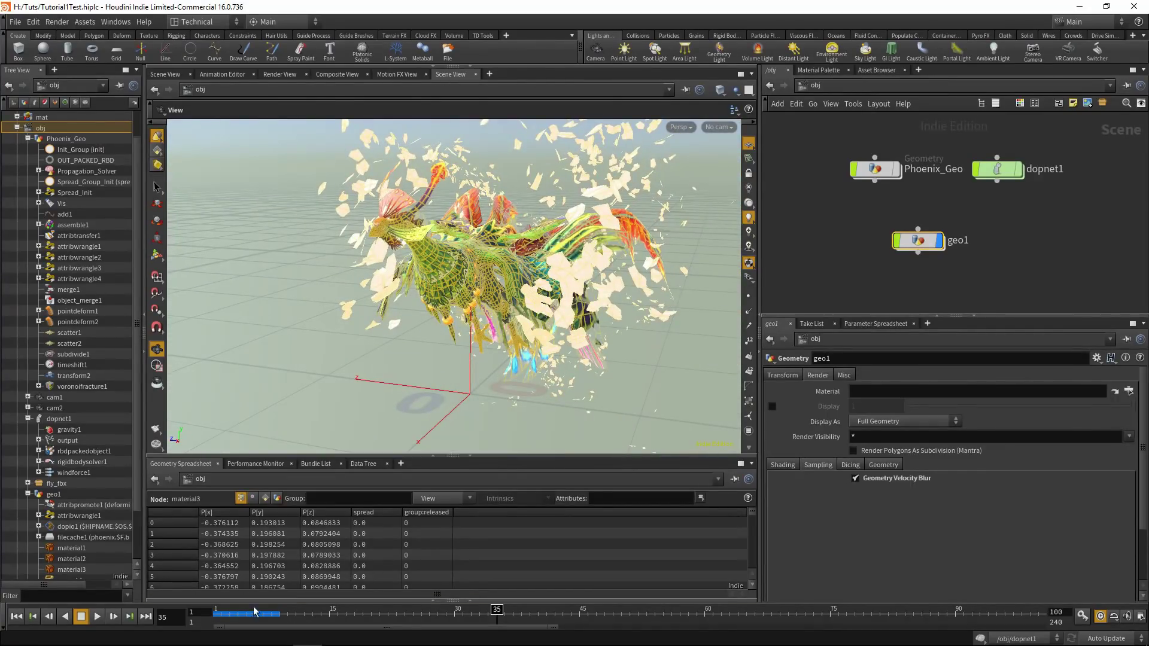
Step: Switch to the browser, view the phoenix bird model on Sketchfab, and open the nearpoints VEX function documentation
click(278, 635)
click(66, 8)
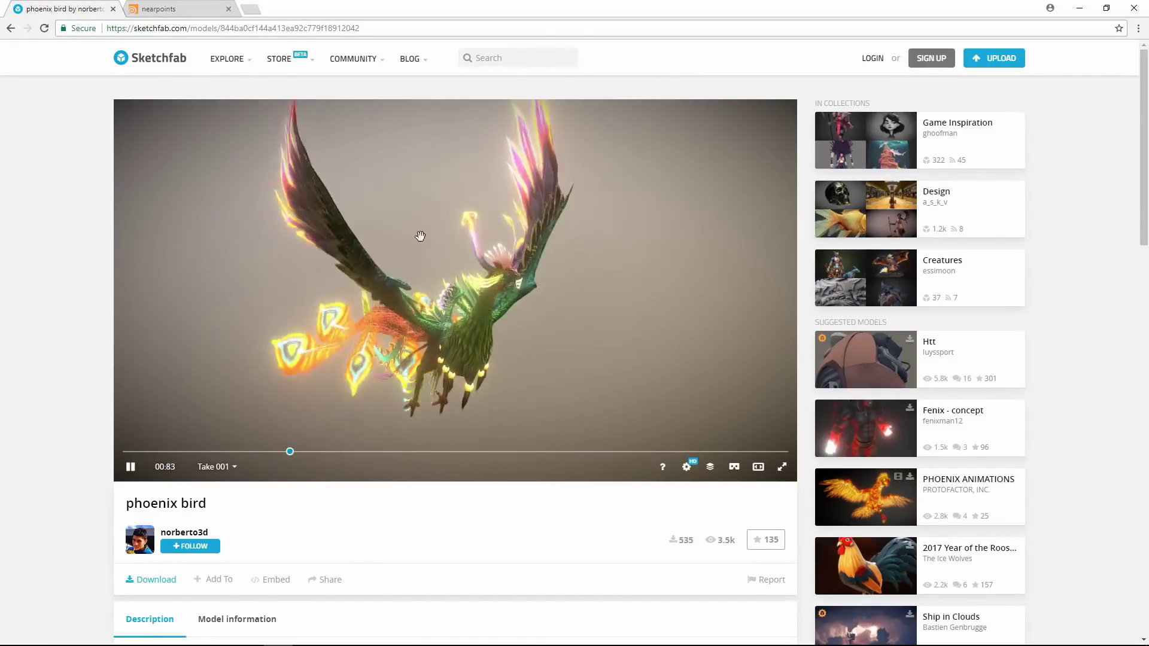
mouse_move(563, 317)
mouse_down()
mouse_move(490, 345)
mouse_move(590, 334)
mouse_move(504, 340)
mouse_up()
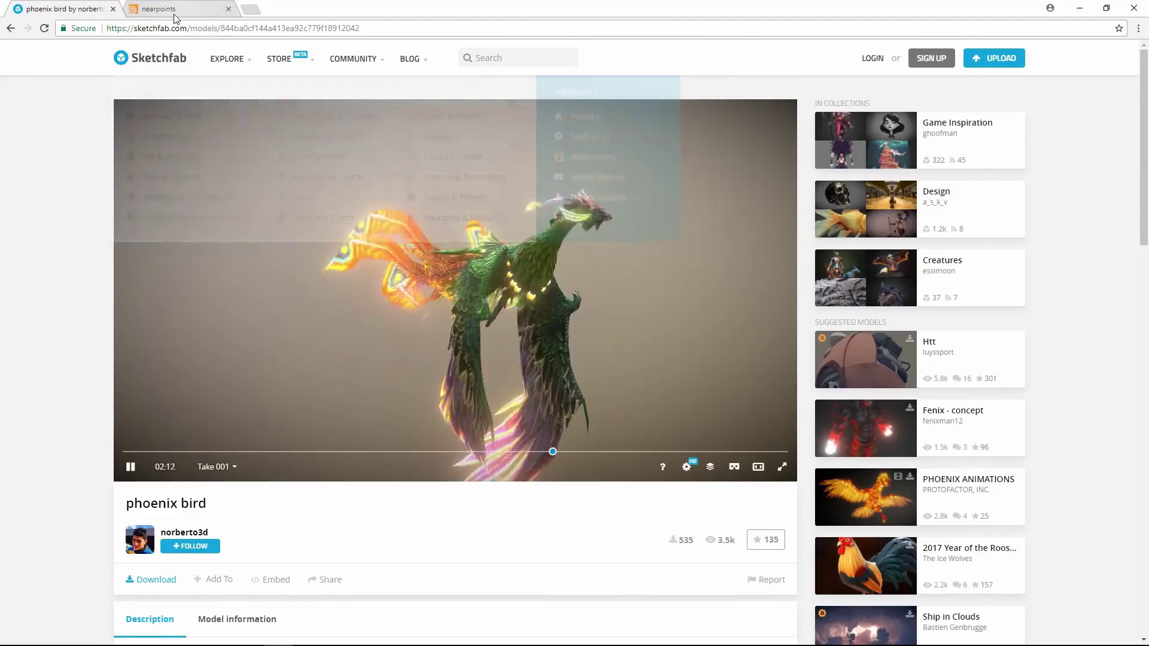
click(177, 9)
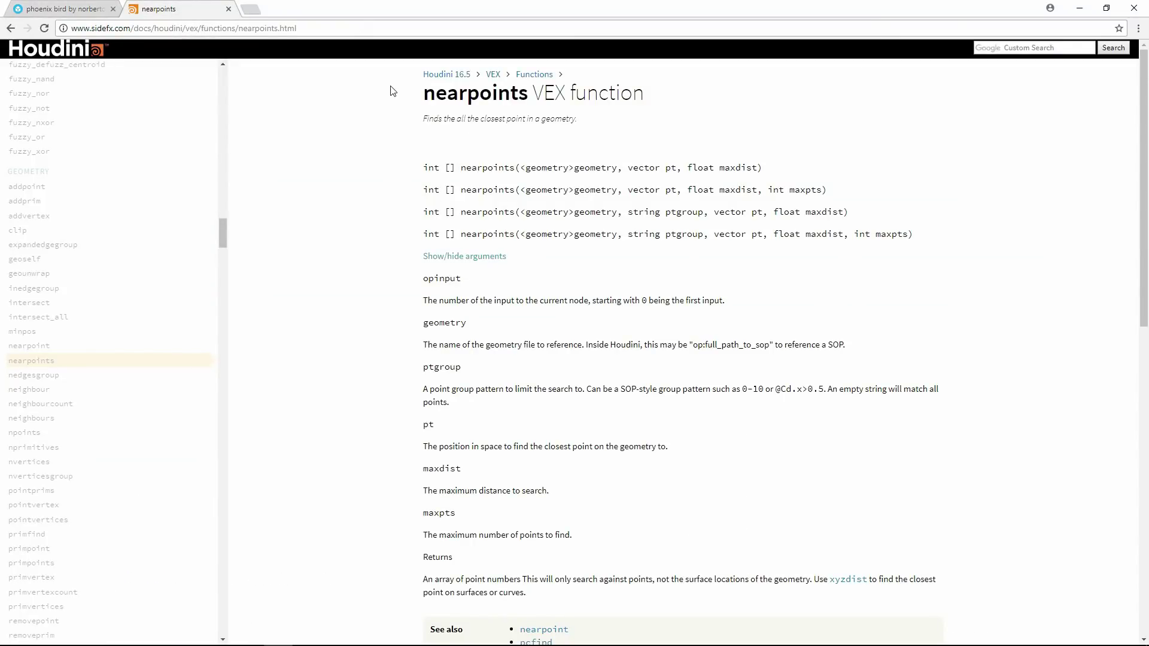